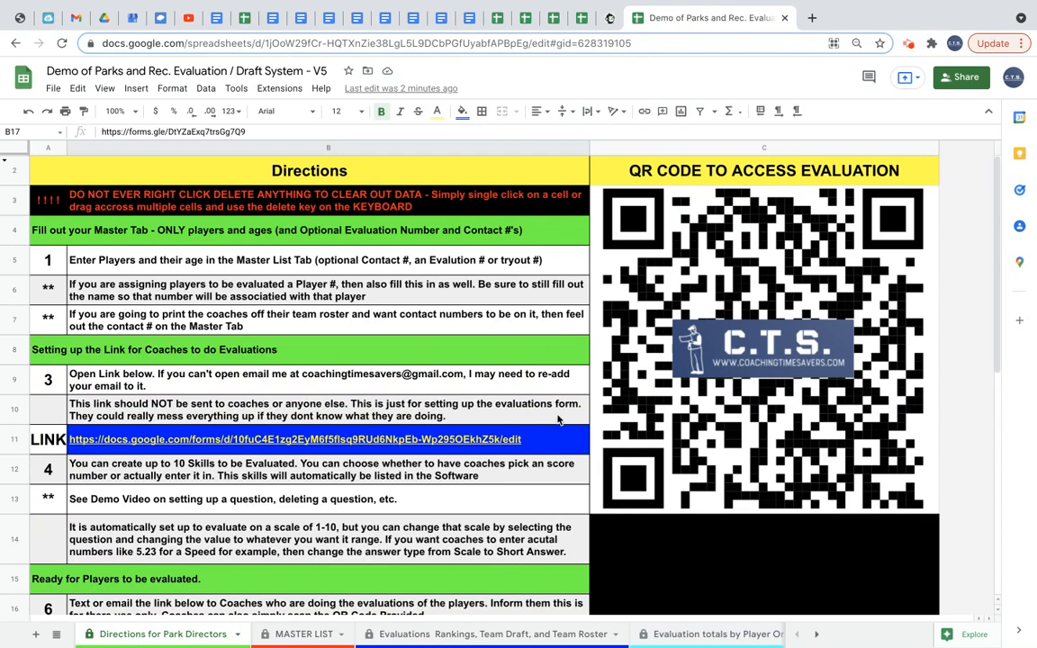
# Read through the setup and evaluation instructions on the Directions for Park Directors sheet.
pyautogui.scroll(-5, 373, 367)
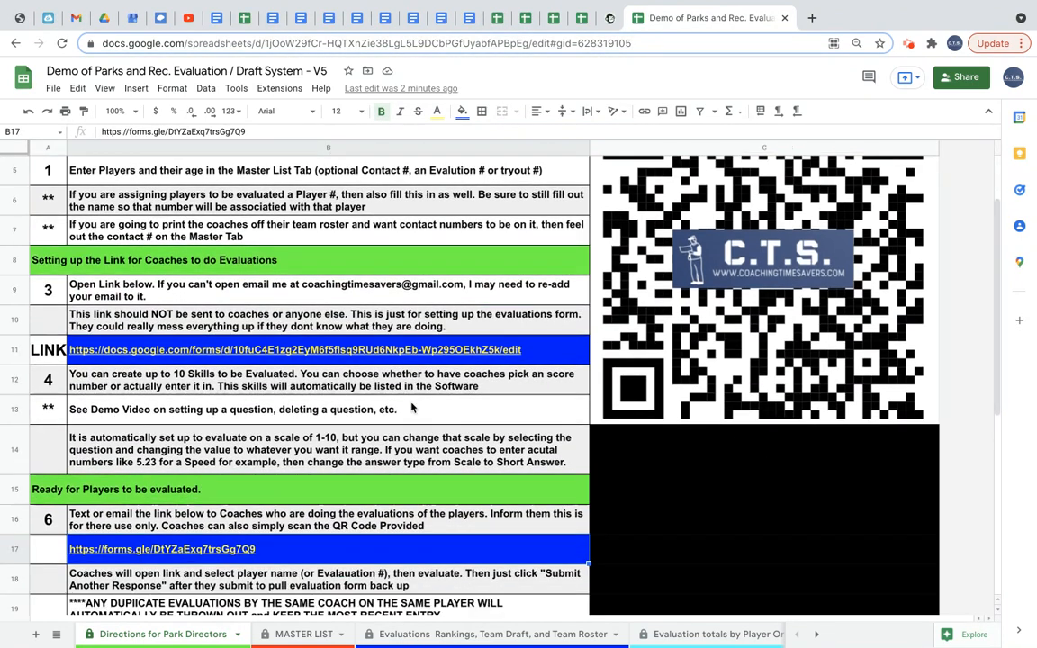
pyautogui.scroll(-6, 414, 407)
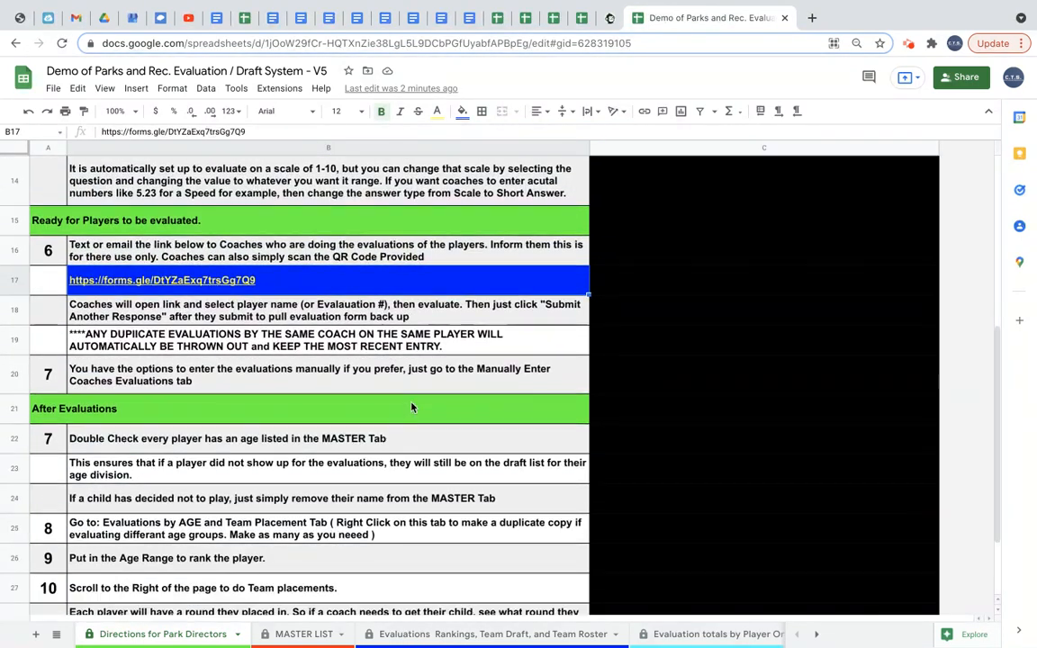
pyautogui.scroll(10, 413, 408)
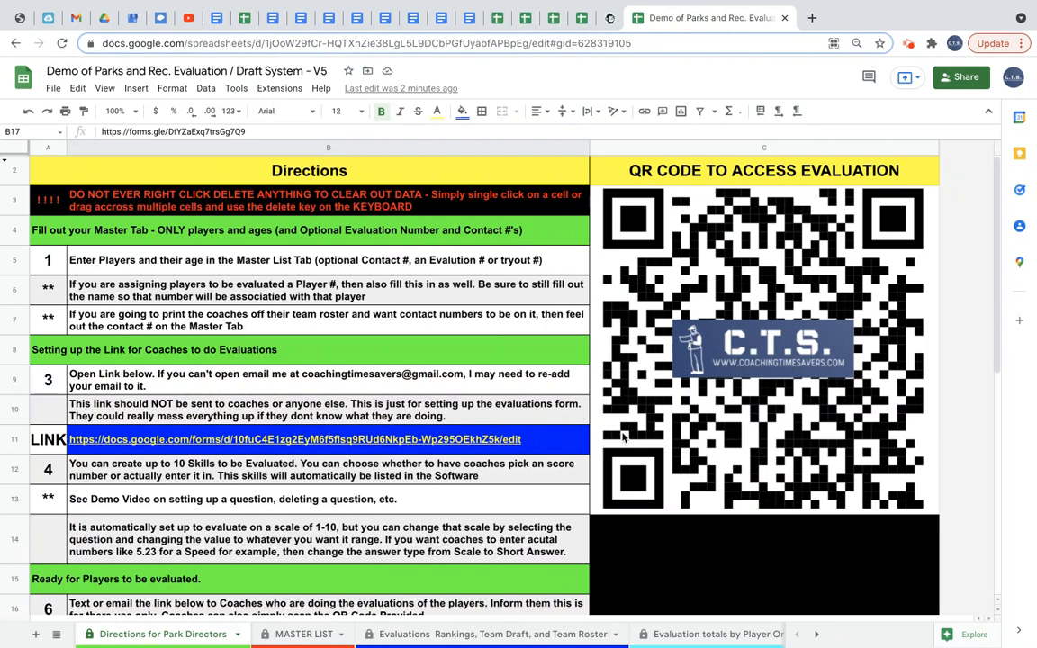
pyautogui.scroll(-3, 486, 528)
pyautogui.scroll(-3, 486, 529)
pyautogui.click(474, 530)
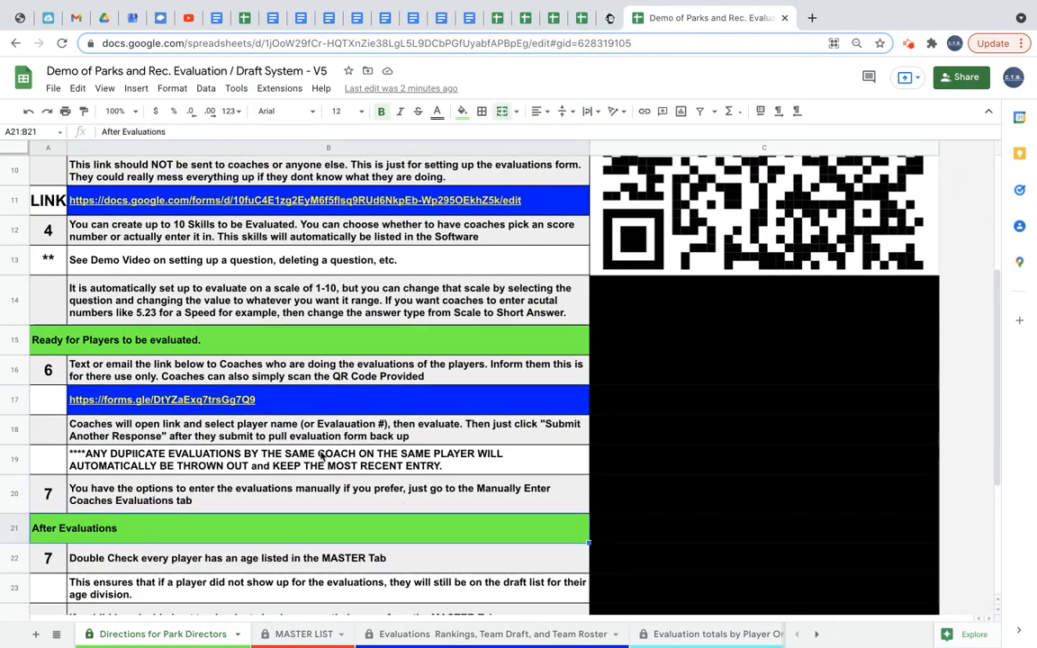
# Open the coach evaluation form link in row 17 of the directions.
pyautogui.moveTo(246, 403)
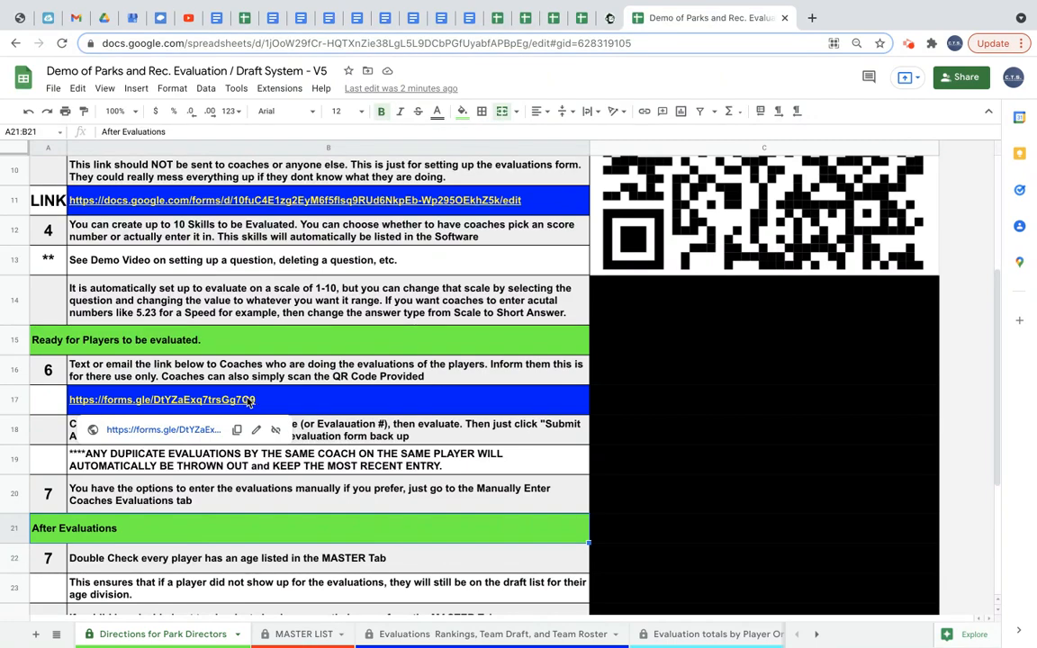
pyautogui.scroll(4, 511, 256)
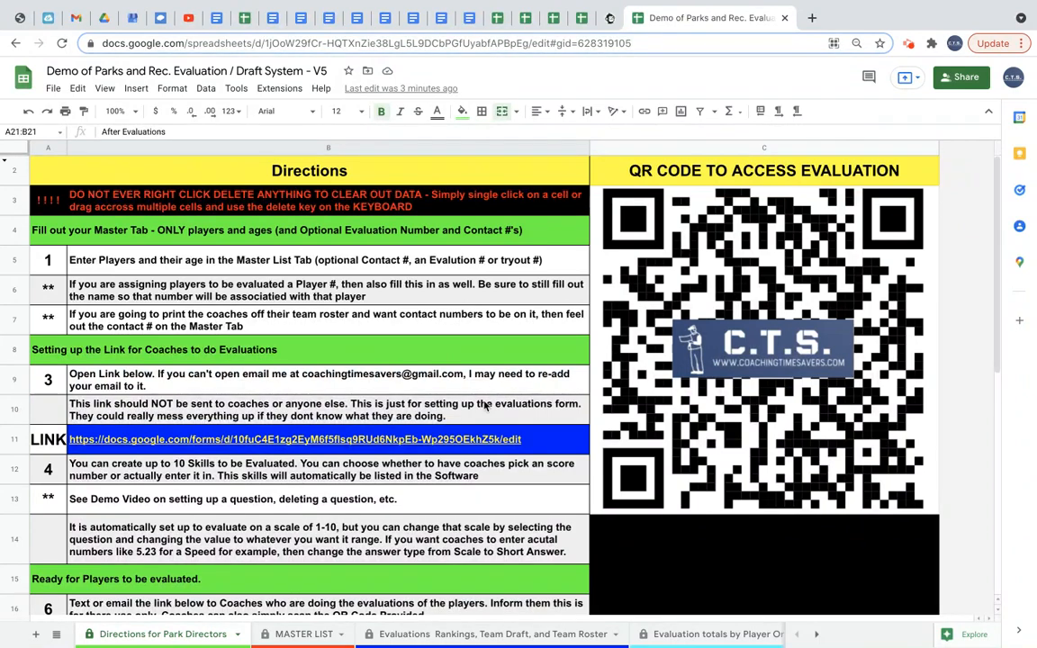
pyautogui.scroll(-5, 459, 452)
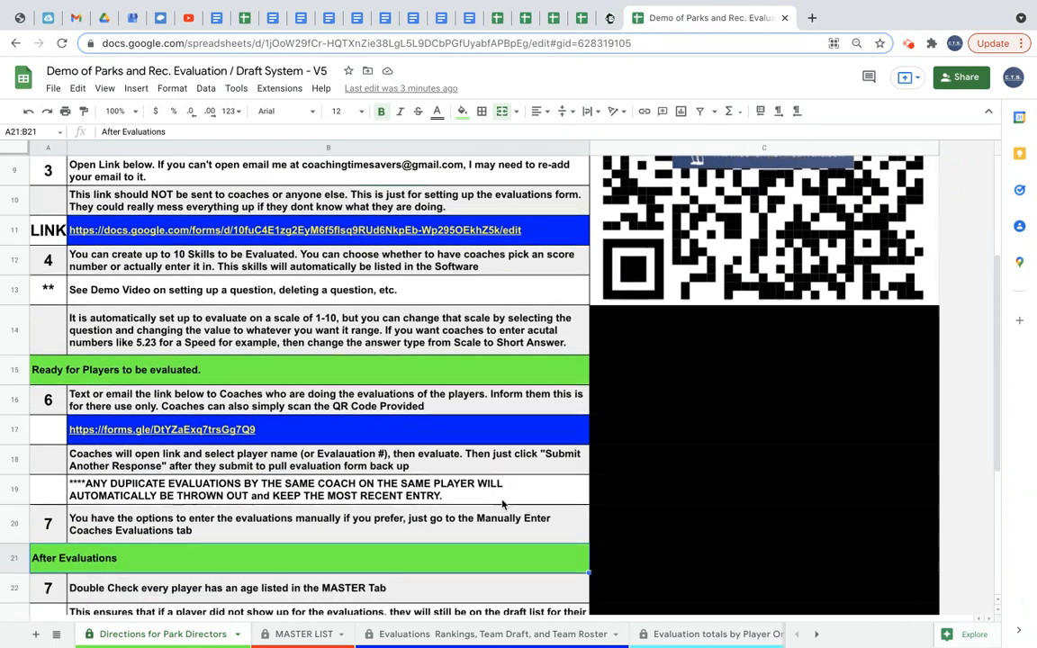
pyautogui.moveTo(189, 403)
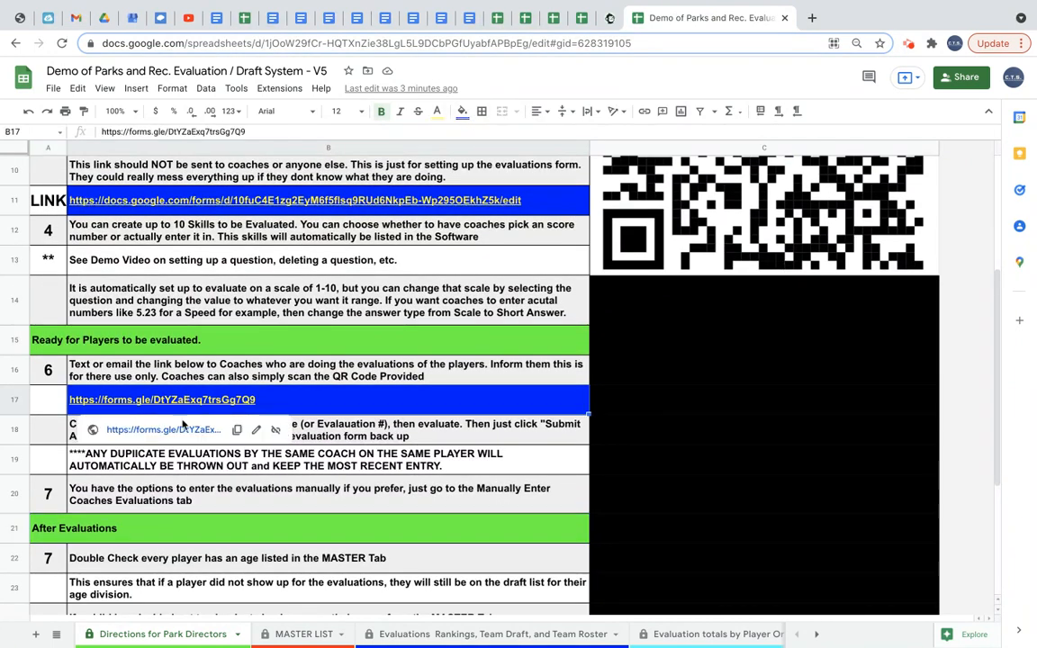
pyautogui.click(180, 431)
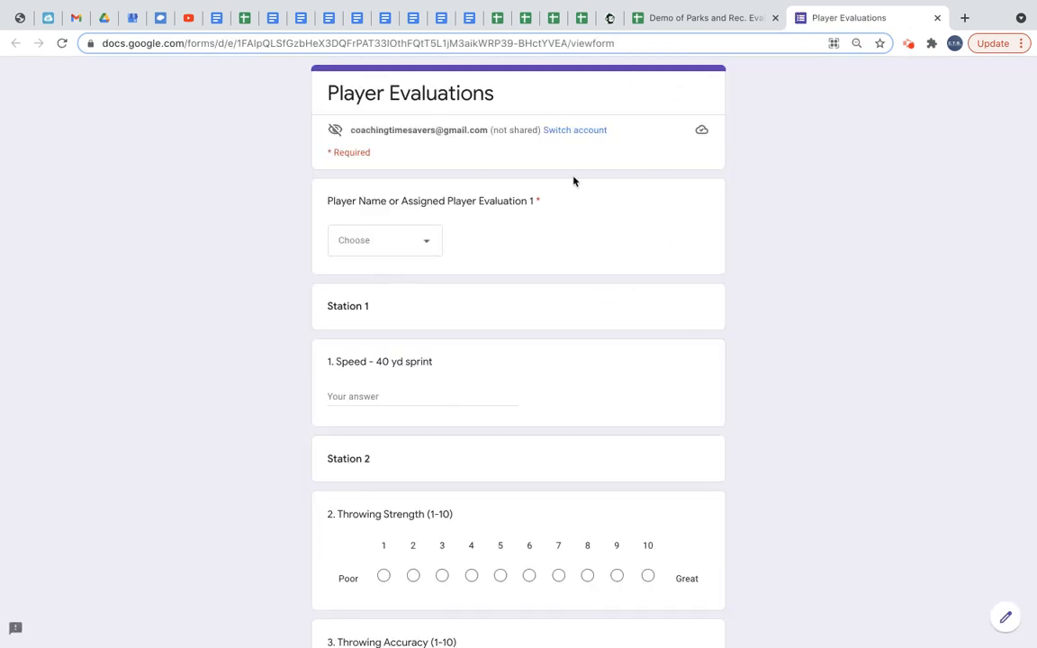
# Review the Player Evaluations form's questions down to the Evaluating Coach list.
pyautogui.click(426, 248)
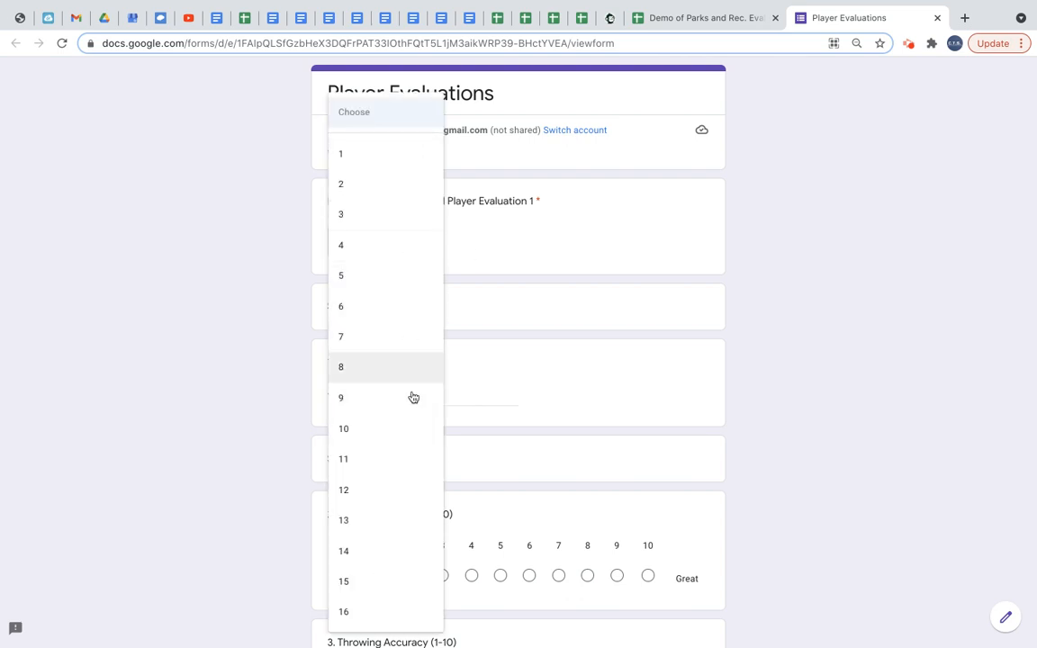
pyautogui.click(471, 370)
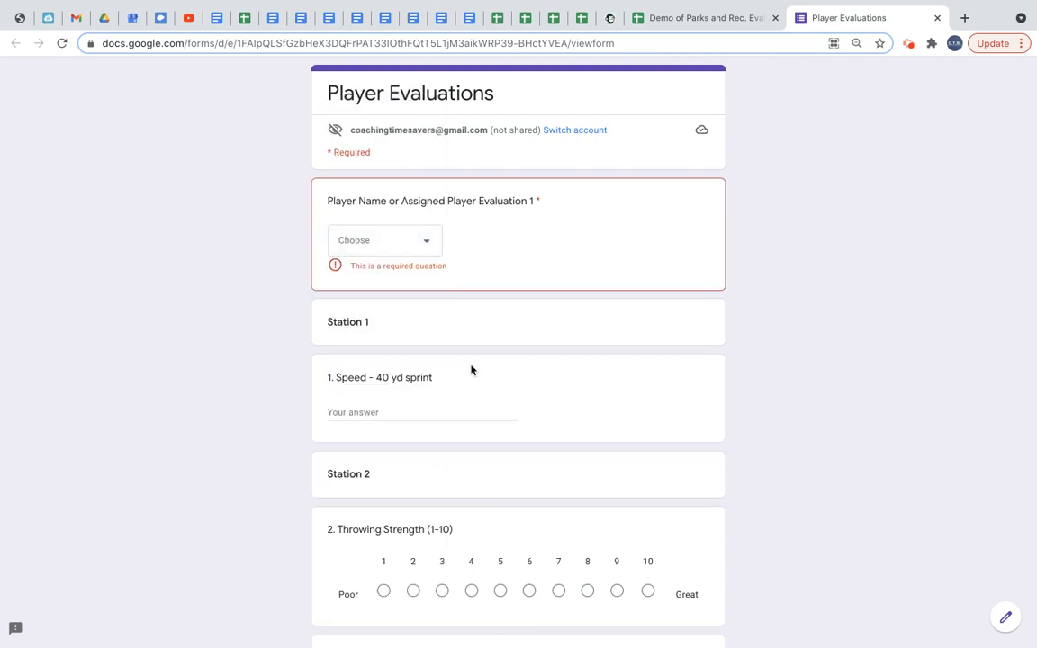
pyautogui.scroll(-1, 407, 369)
pyautogui.scroll(-1, 406, 369)
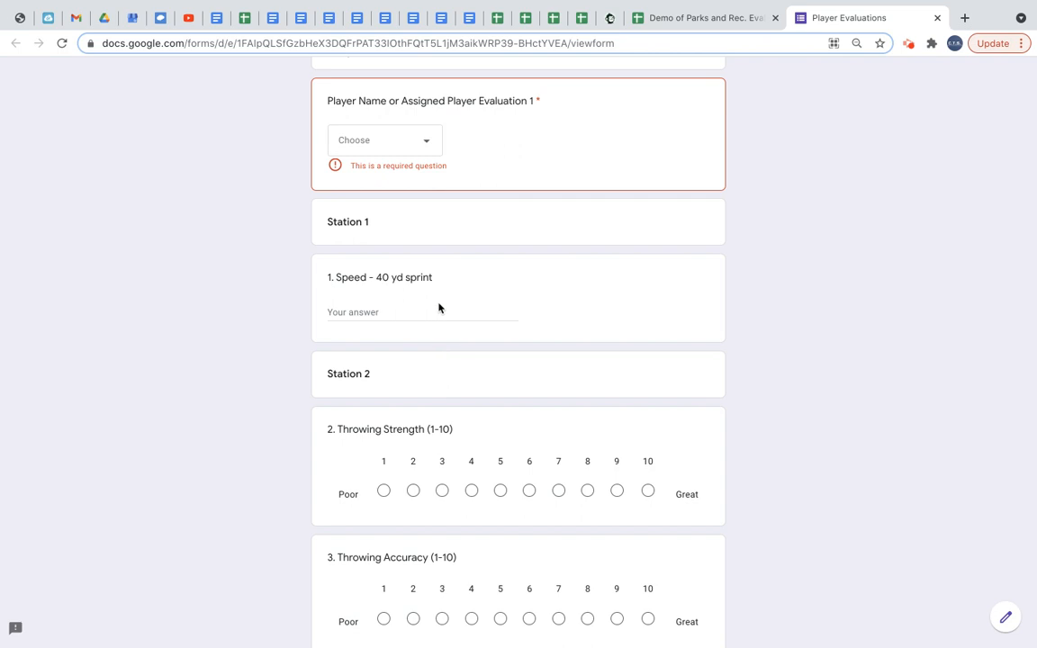
pyautogui.scroll(-1, 438, 308)
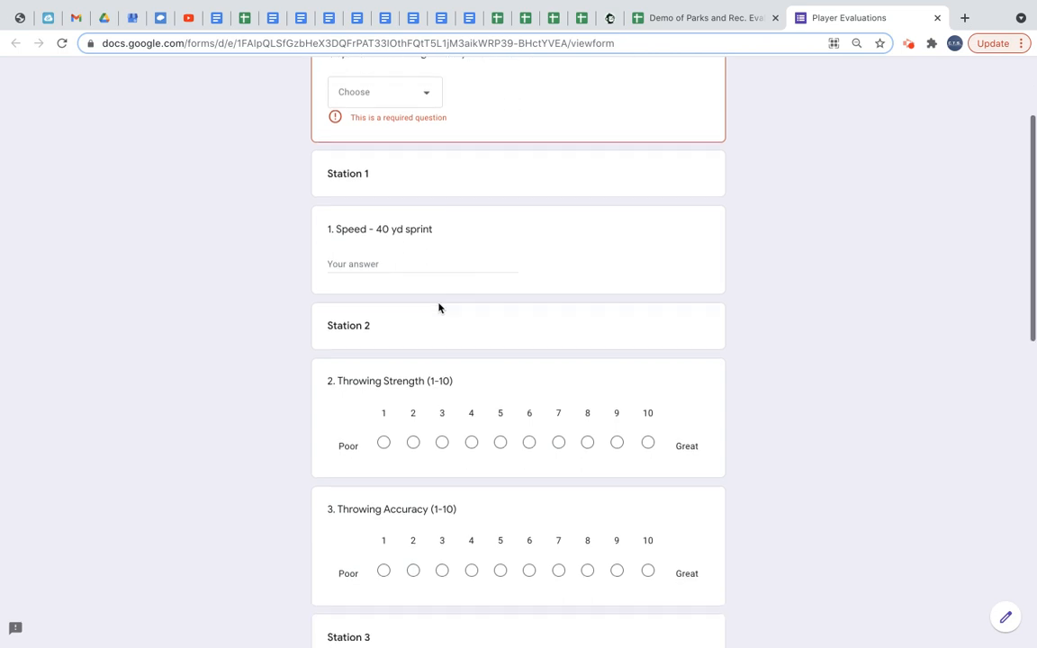
pyautogui.scroll(-1, 429, 360)
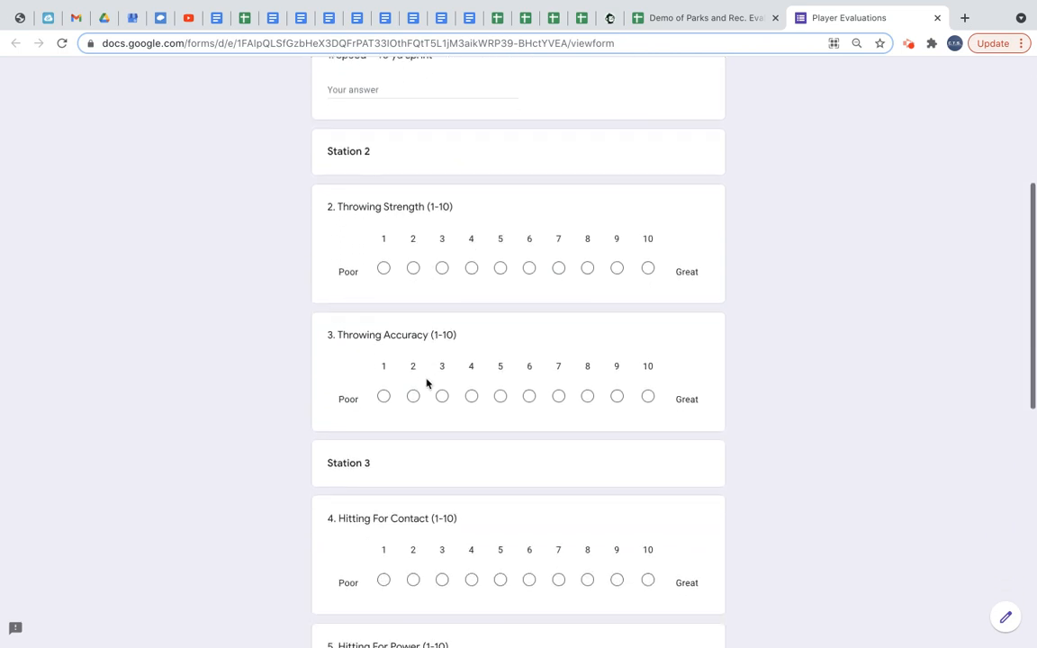
pyautogui.scroll(-2, 432, 403)
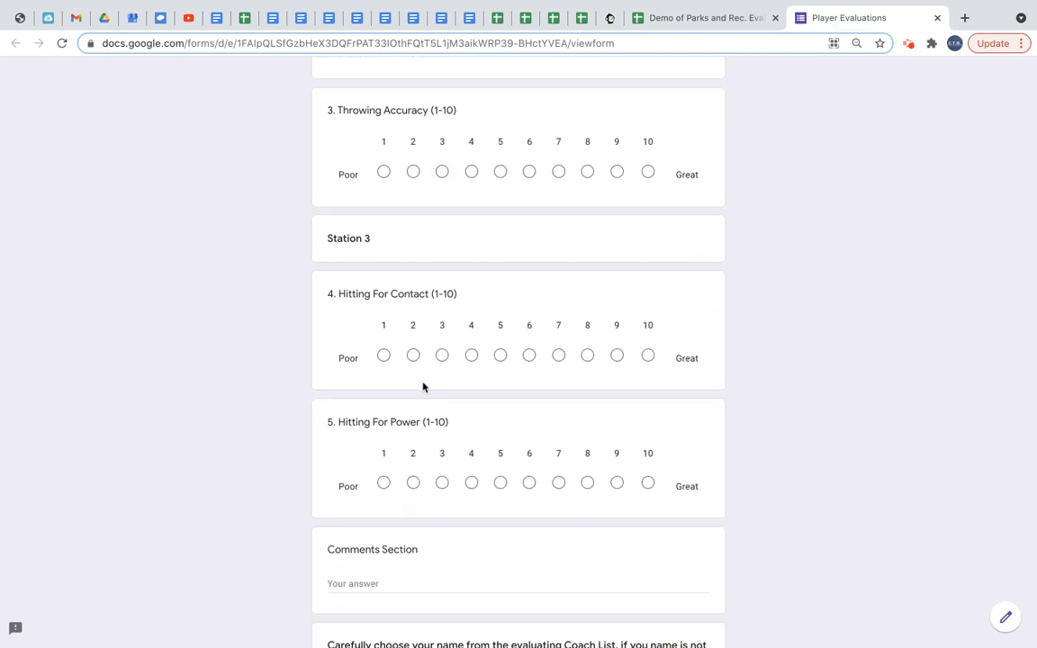
pyautogui.scroll(-1, 423, 387)
pyautogui.scroll(-1, 380, 494)
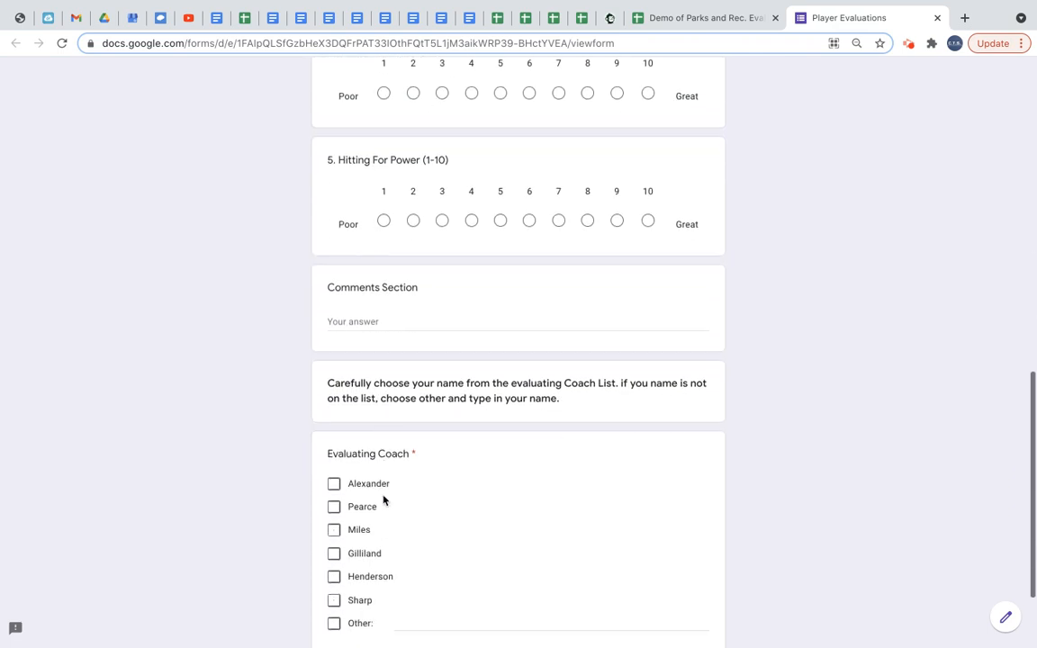
pyautogui.scroll(-1, 379, 487)
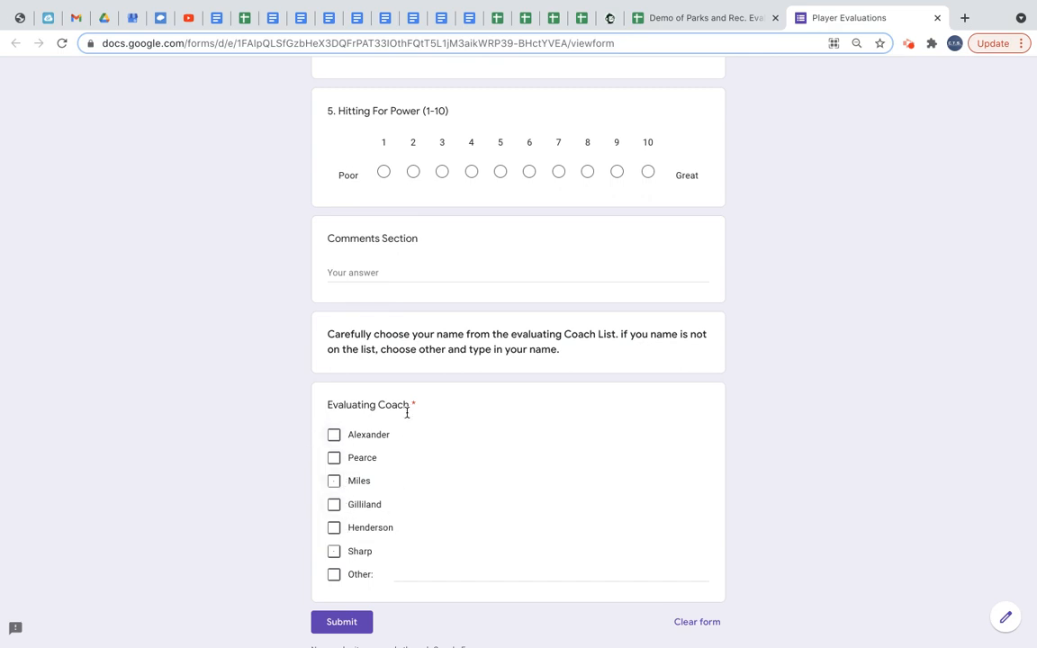
pyautogui.scroll(6, 380, 387)
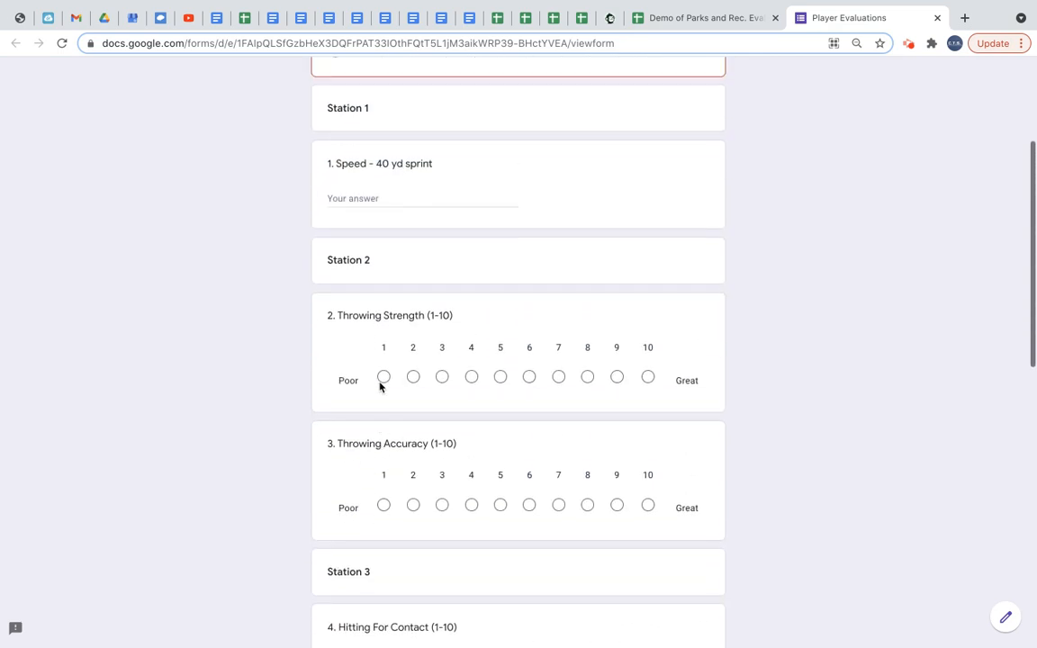
pyautogui.scroll(3, 380, 387)
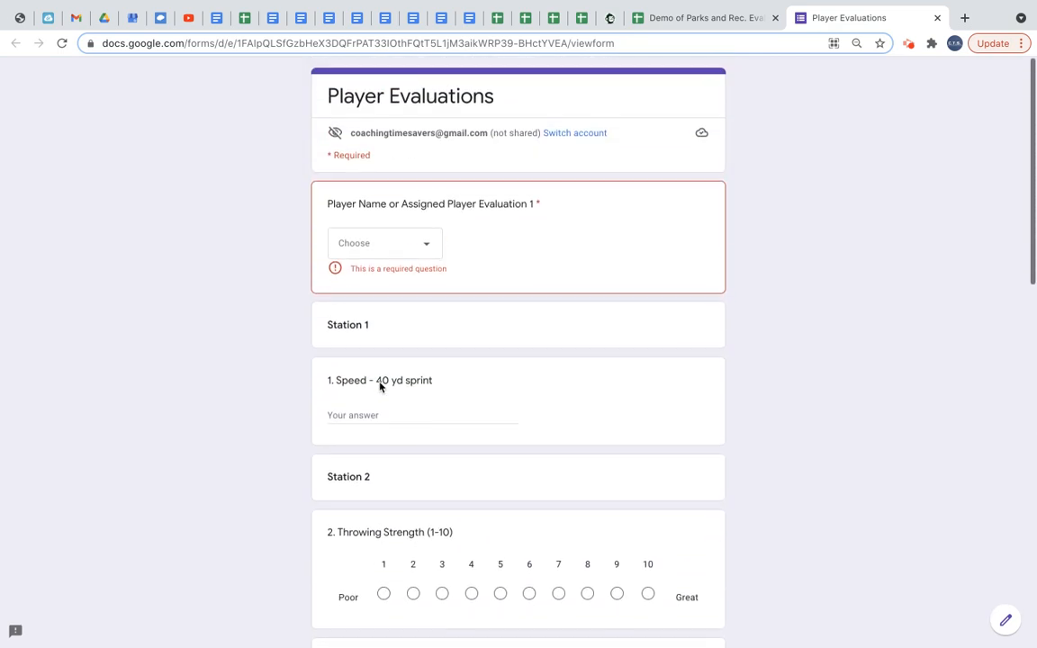
# Choose player 3 for the Player Name or Assigned Player Evaluation question.
pyautogui.click(426, 245)
pyautogui.click(386, 216)
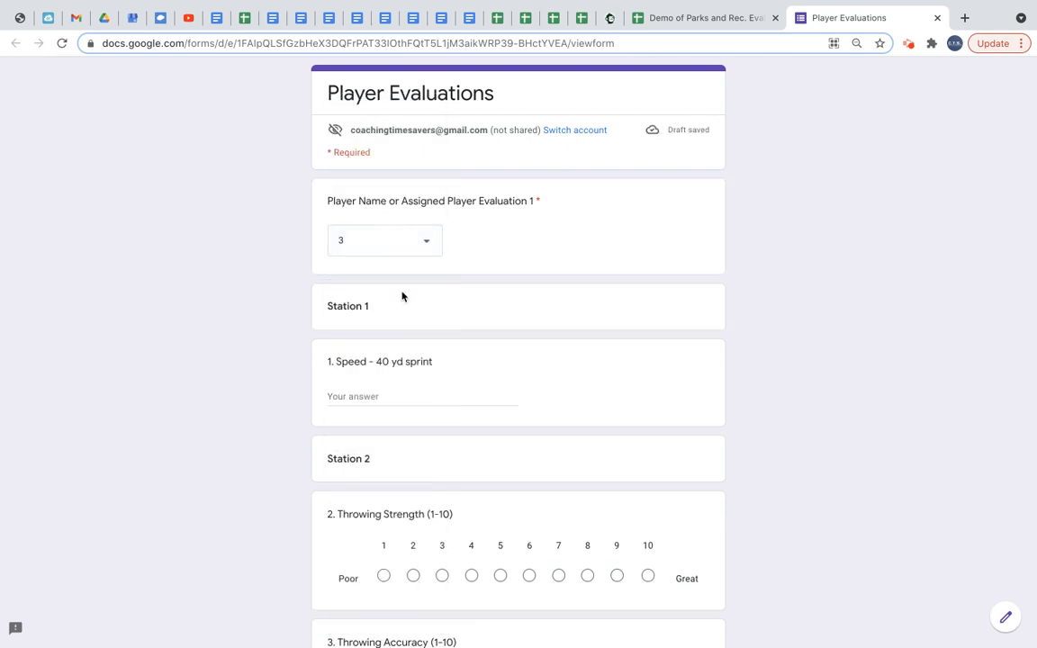
pyautogui.scroll(-3, 415, 366)
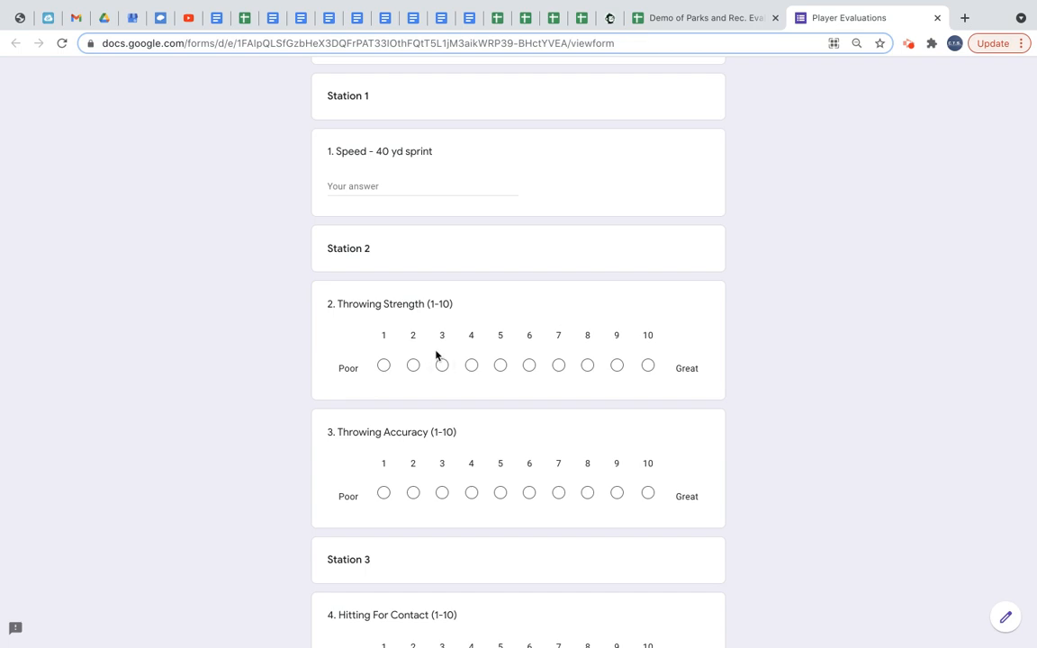
# Rate Throwing Strength as 8 and Throwing Accuracy as 9.
pyautogui.click(588, 365)
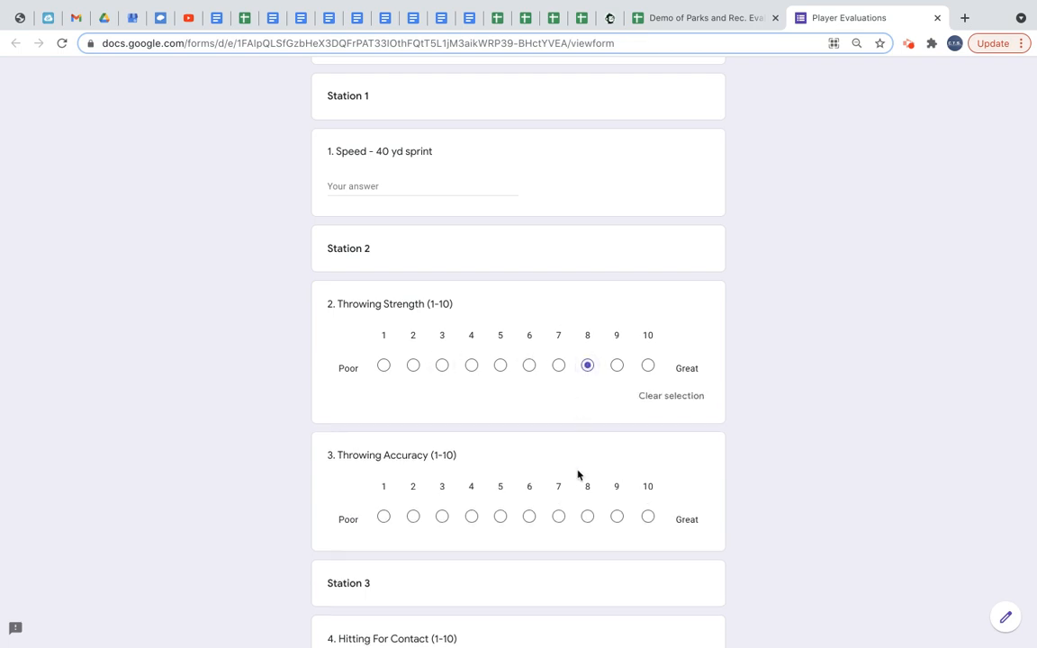
pyautogui.click(617, 517)
pyautogui.scroll(-2, 618, 518)
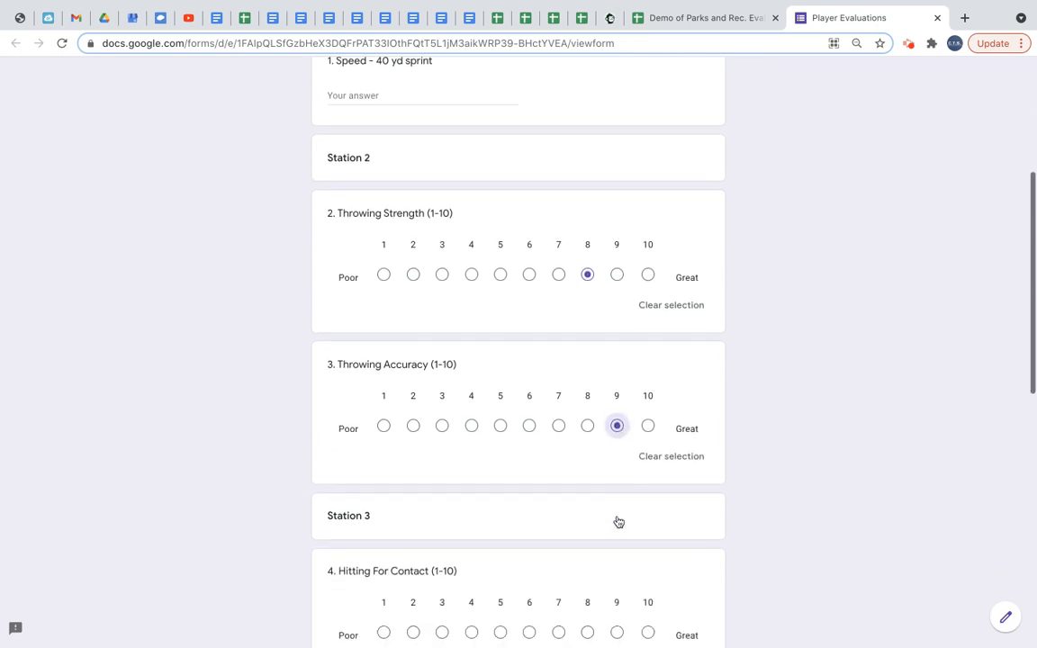
pyautogui.scroll(-3, 615, 510)
pyautogui.scroll(1, 614, 510)
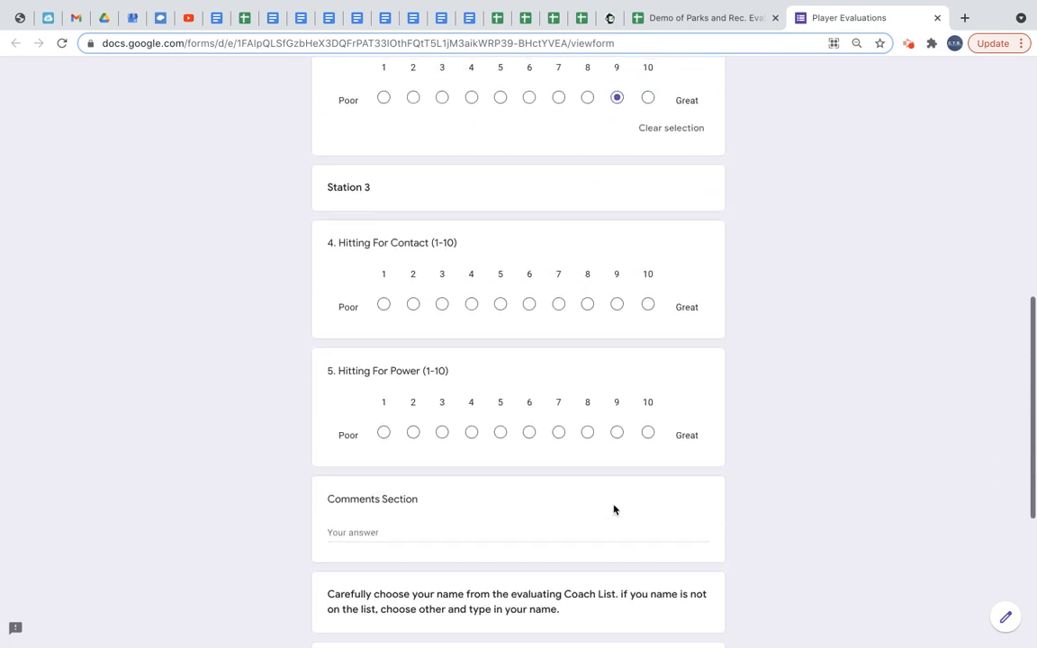
pyautogui.scroll(3, 614, 510)
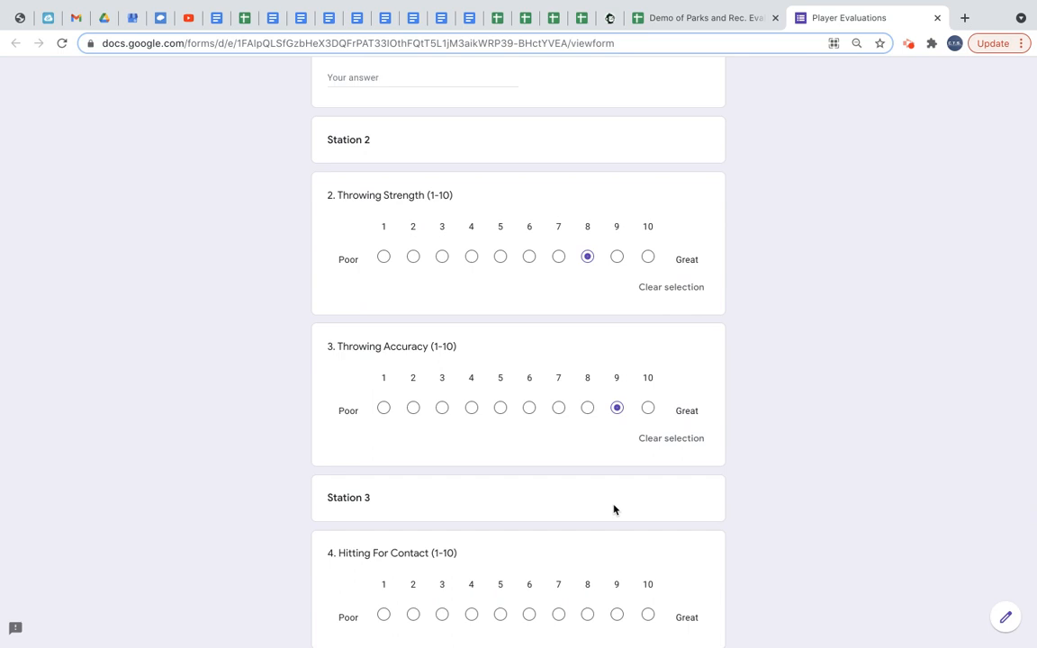
pyautogui.scroll(-1, 614, 509)
pyautogui.scroll(2, 614, 510)
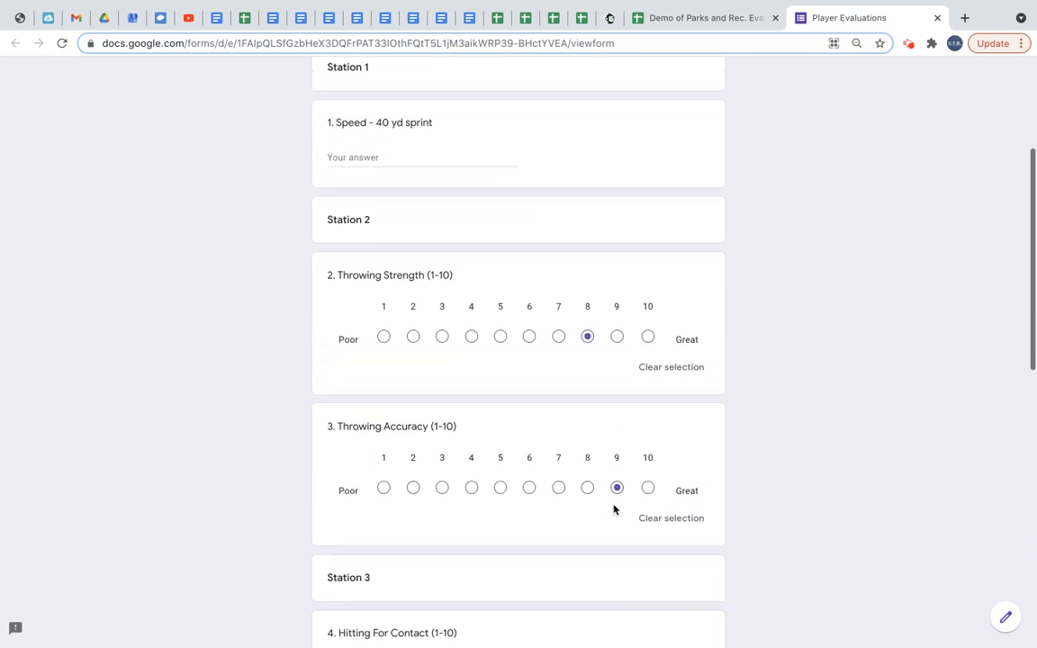
pyautogui.scroll(-2, 614, 510)
pyautogui.scroll(-4, 614, 510)
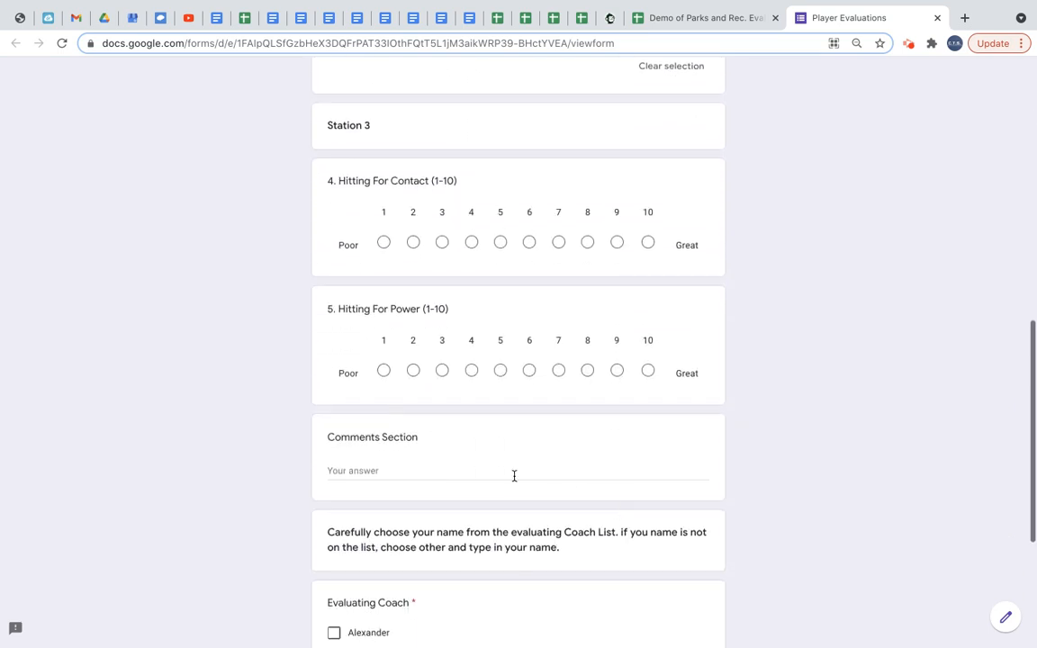
# Enter "Good Hands, Quick Feet" in the Comments Section.
pyautogui.click(385, 471)
pyautogui.write('Good Hand')
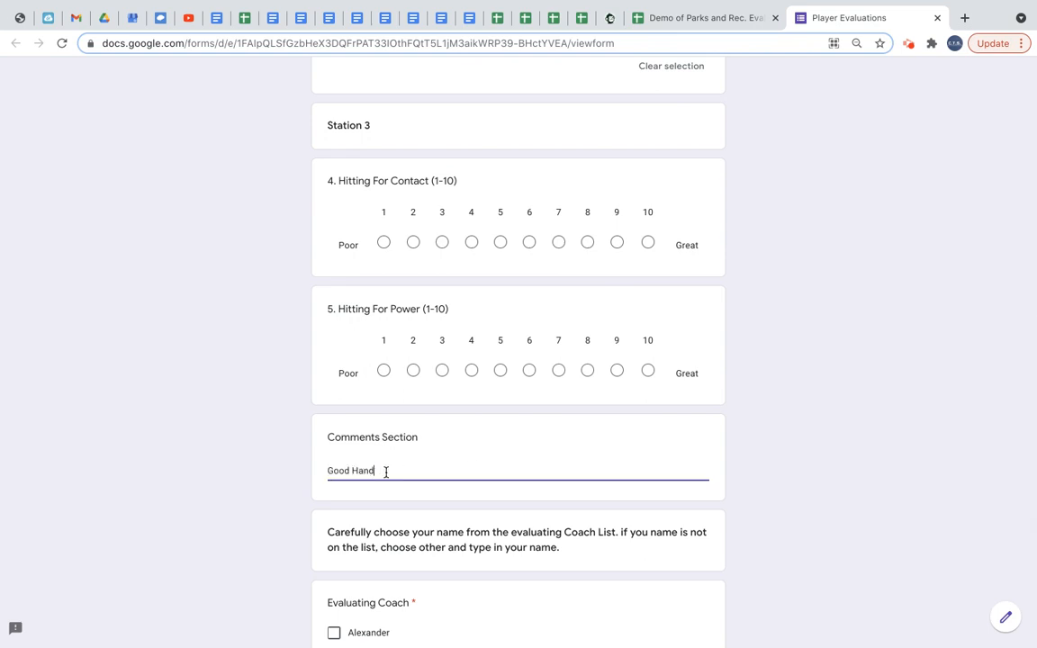
pyautogui.write('s, Quick Feet')
# Check Alexander as the evaluating coach and submit the evaluation form.
pyautogui.scroll(-1, 388, 575)
pyautogui.scroll(-1, 388, 576)
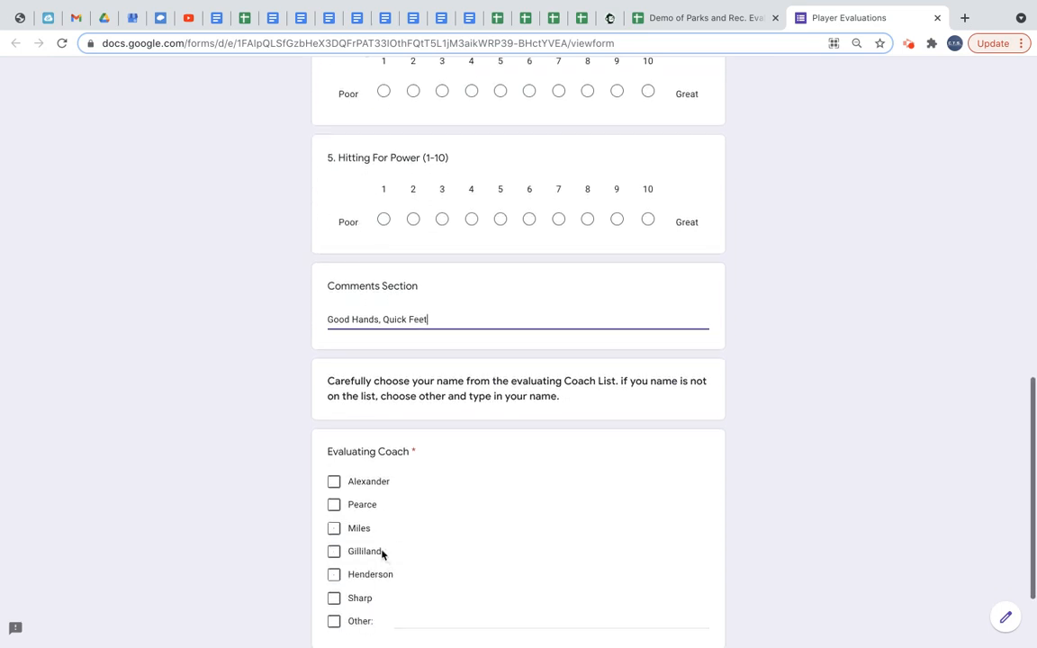
pyautogui.click(334, 483)
pyautogui.scroll(-3, 378, 565)
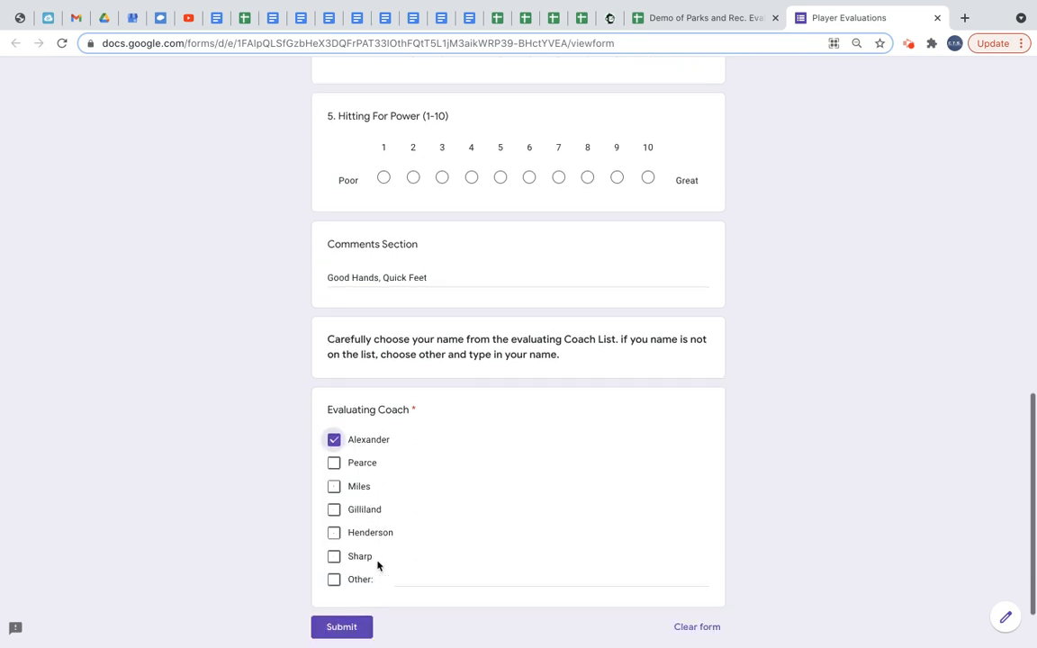
pyautogui.click(340, 551)
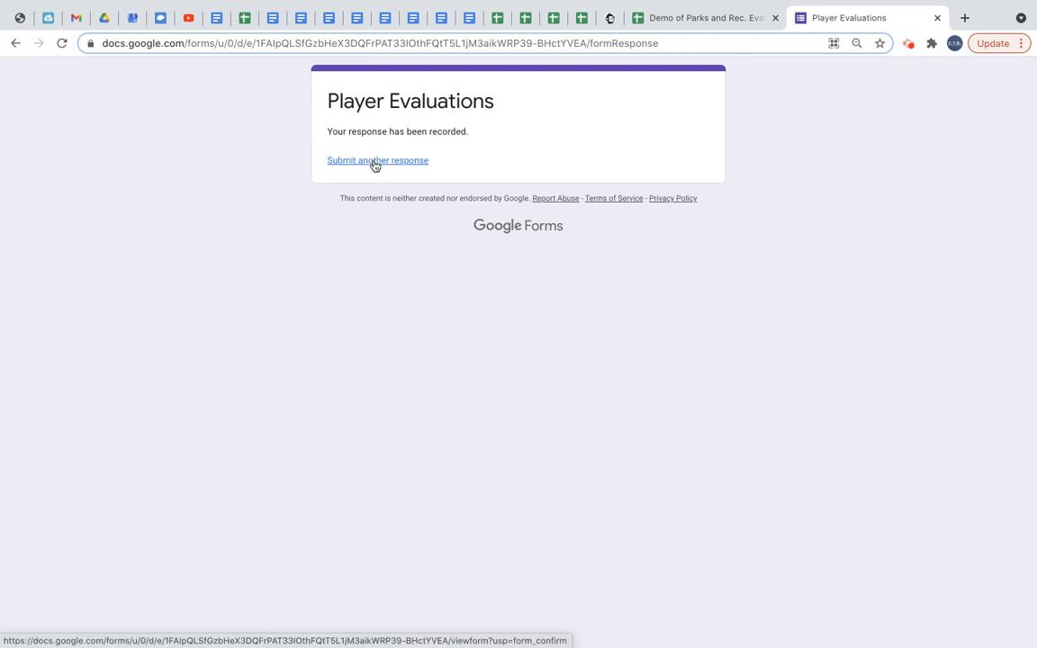
# Switch to the spreadsheet and open the Coaches Evaluations From Device sheet to view the submitted response.
pyautogui.click(685, 20)
pyautogui.hscroll(10, 715, 641)
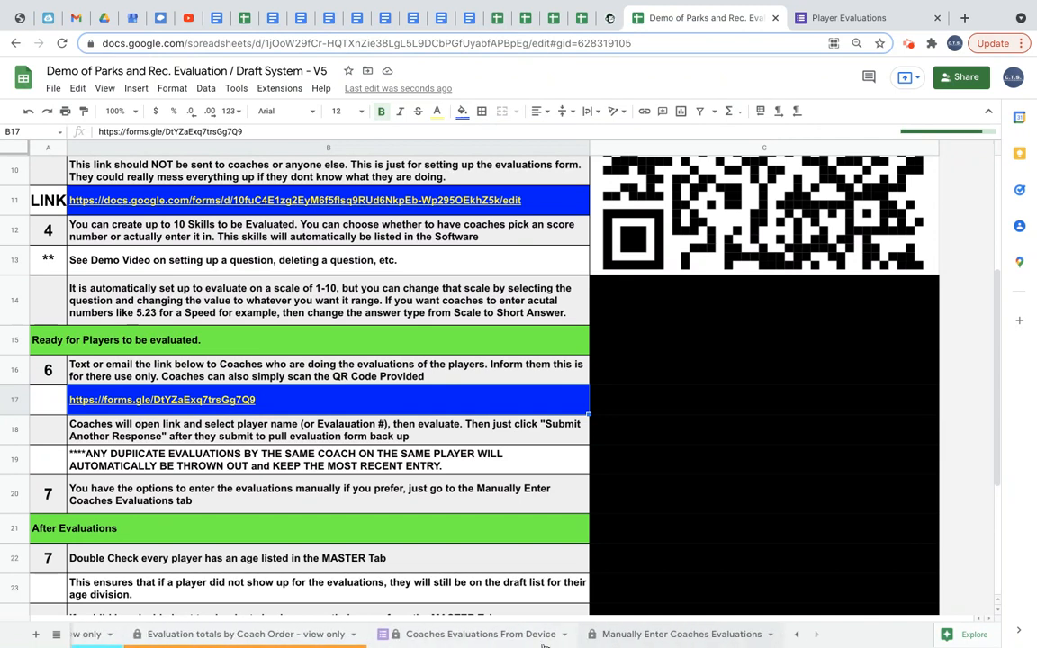
pyautogui.click(441, 634)
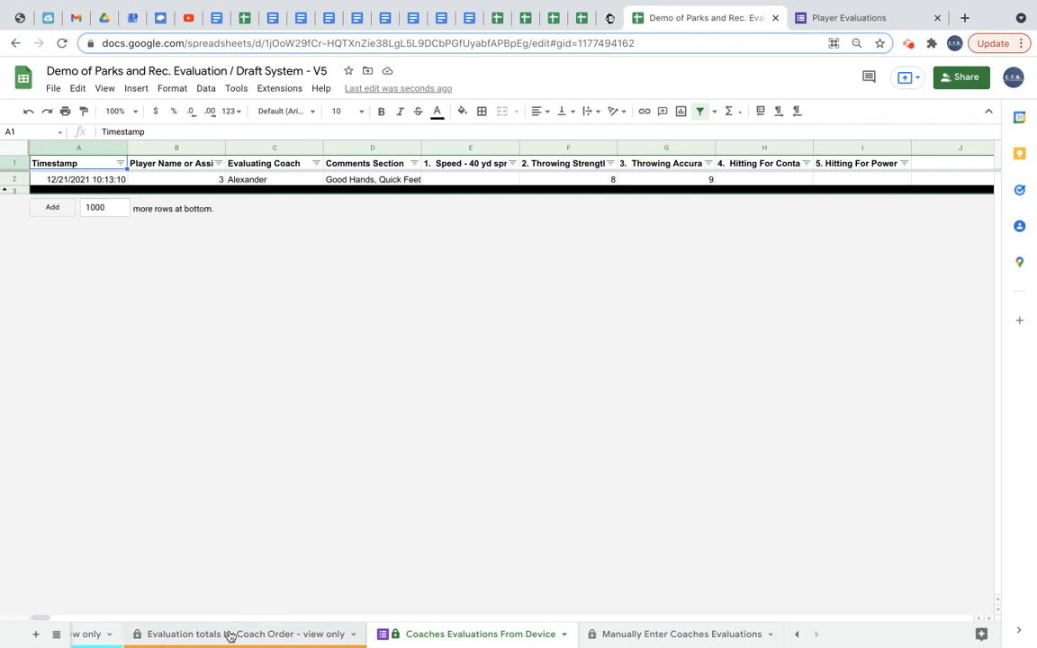
# Return to the Directions for Park Directors sheet and then to the Player Evaluations form tab.
pyautogui.scroll(5, 230, 637)
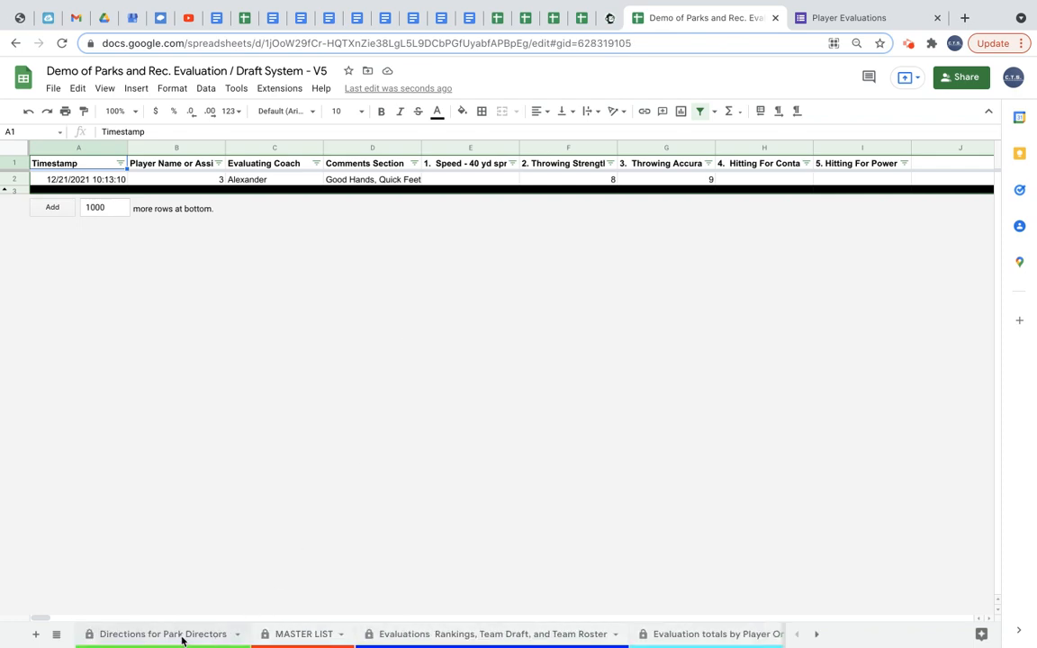
pyautogui.click(183, 636)
pyautogui.click(851, 13)
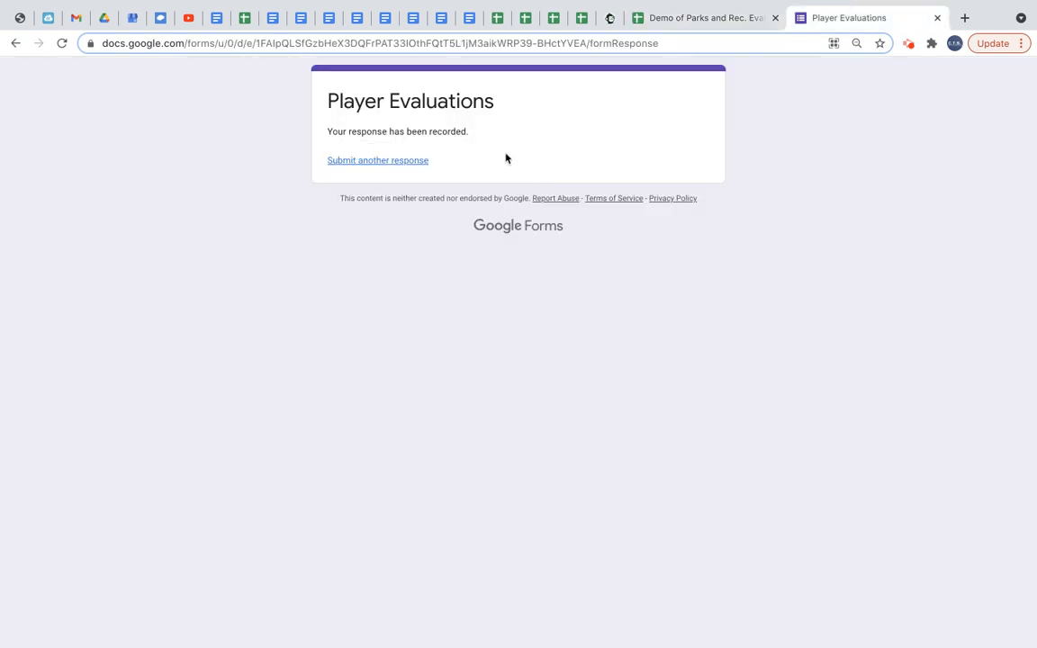
# Open a fresh blank evaluation form, then close the Player Evaluations form tab.
pyautogui.click(383, 162)
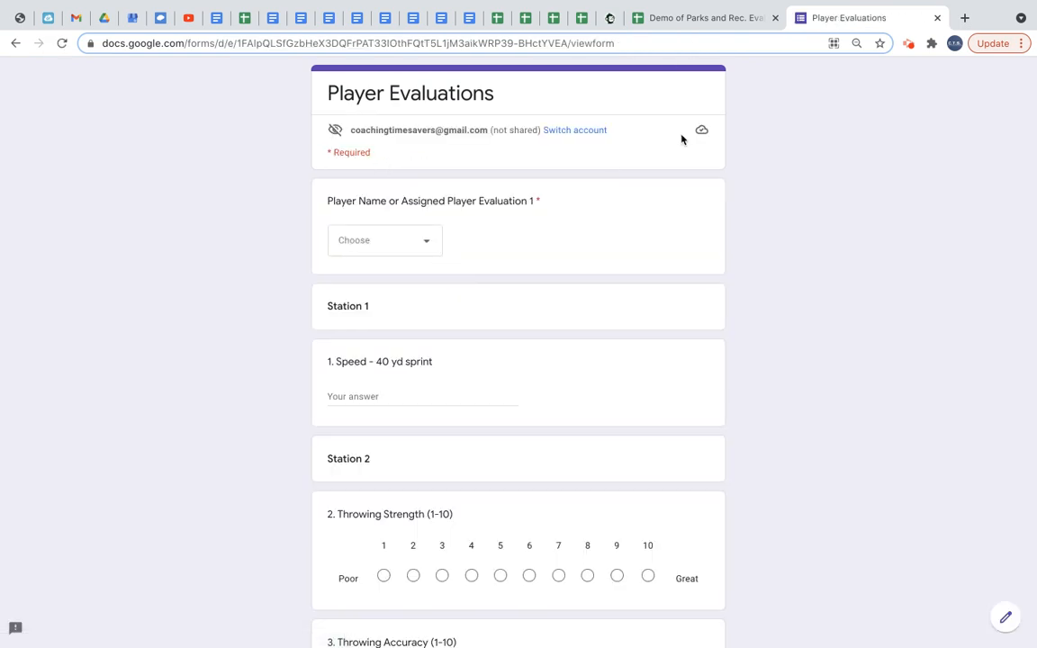
pyautogui.click(940, 18)
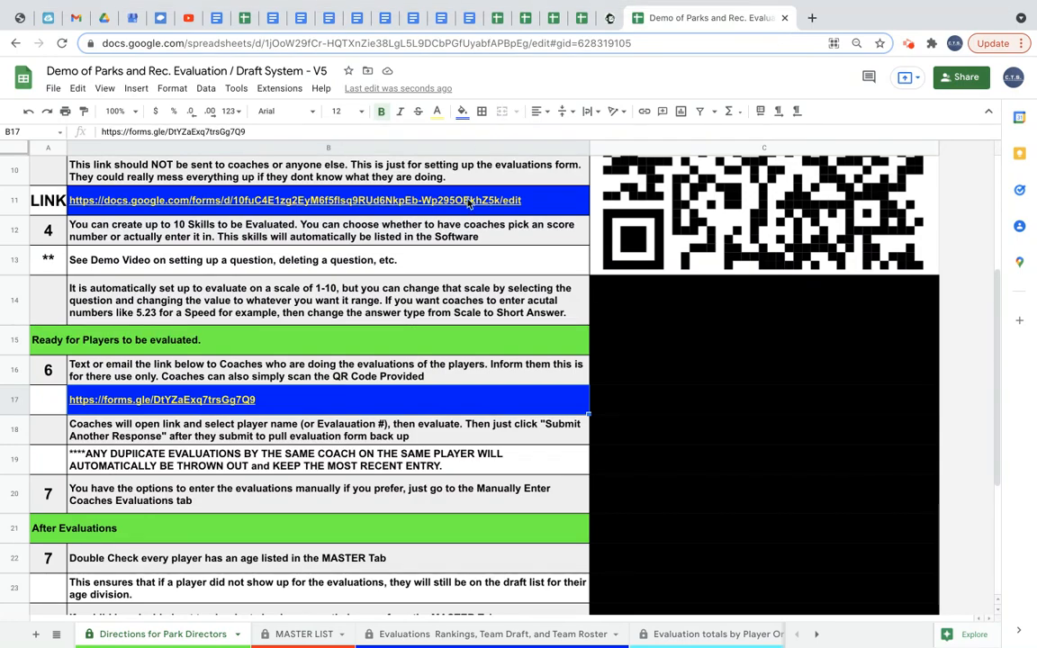
# Review the top of the Directions for Park Directors sheet, then open the MASTER LIST sheet.
pyautogui.scroll(2, 468, 204)
pyautogui.scroll(1, 469, 203)
pyautogui.scroll(-3, 392, 378)
pyautogui.scroll(2, 298, 333)
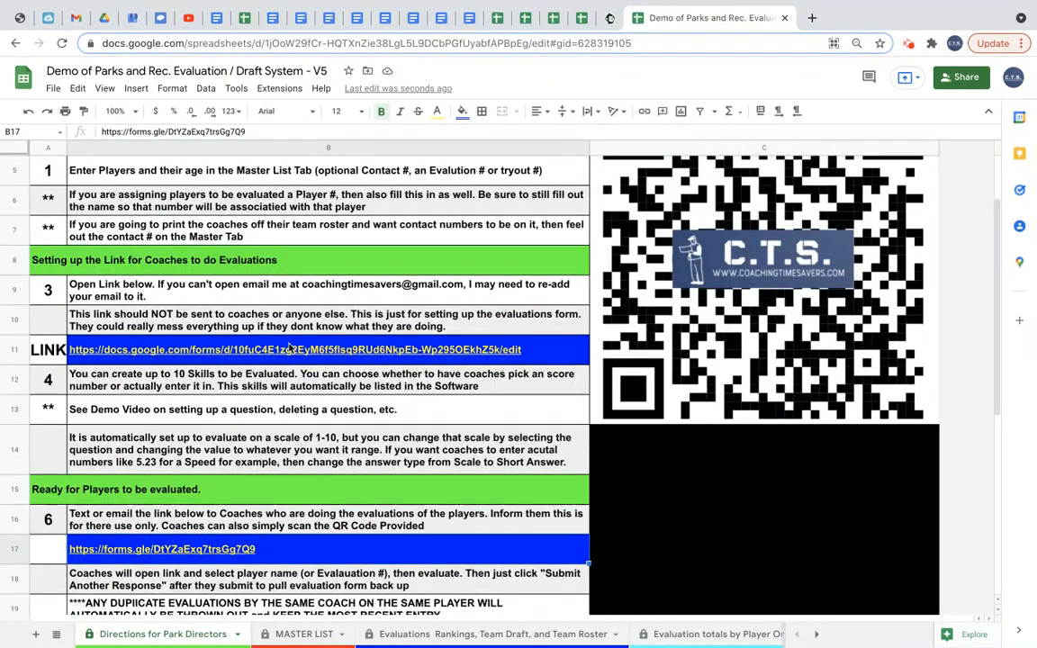
pyautogui.moveTo(290, 349)
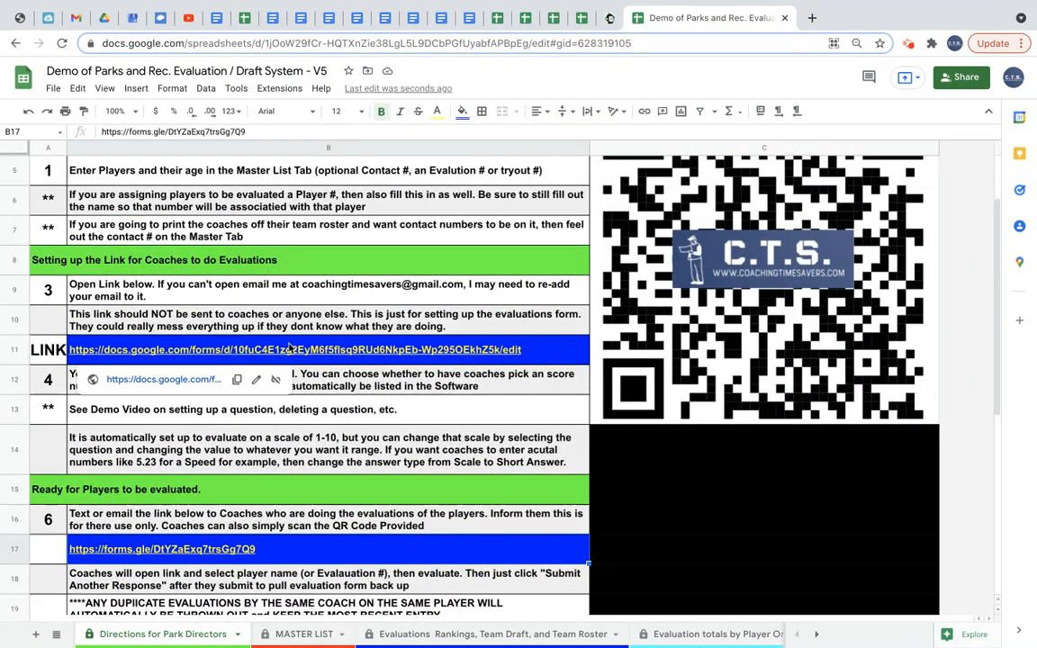
pyautogui.scroll(2, 290, 349)
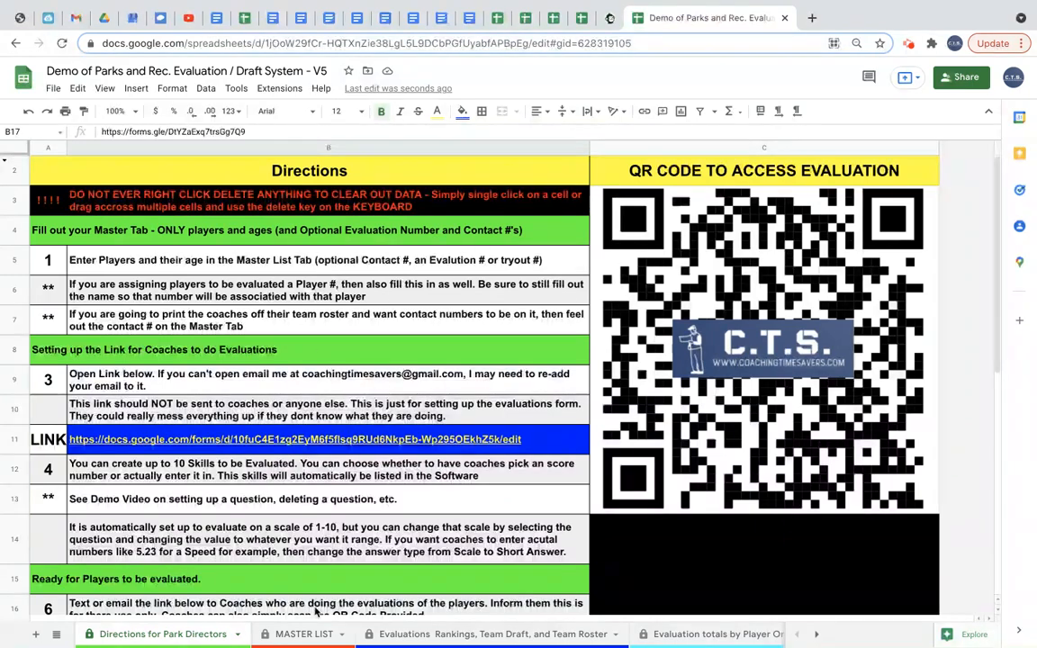
pyautogui.click(296, 635)
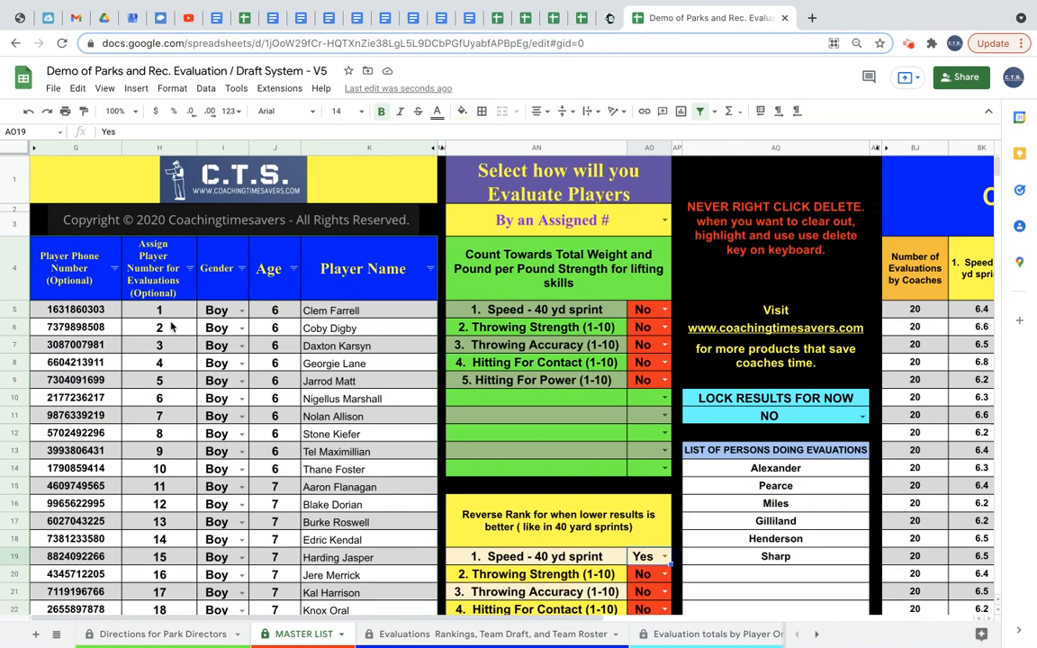
# Clear all entries in the Assign Player Number for Evaluations column.
pyautogui.moveTo(159, 306); pyautogui.dragTo(167, 499)
pyautogui.press('Delete')
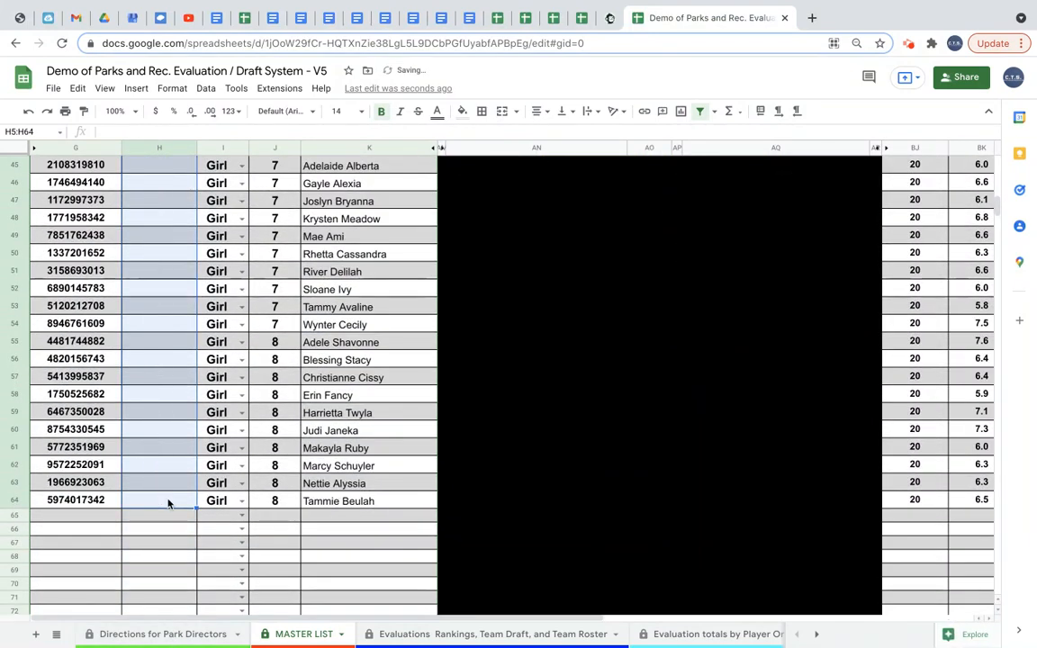
pyautogui.press('Up')
pyautogui.press('Down')
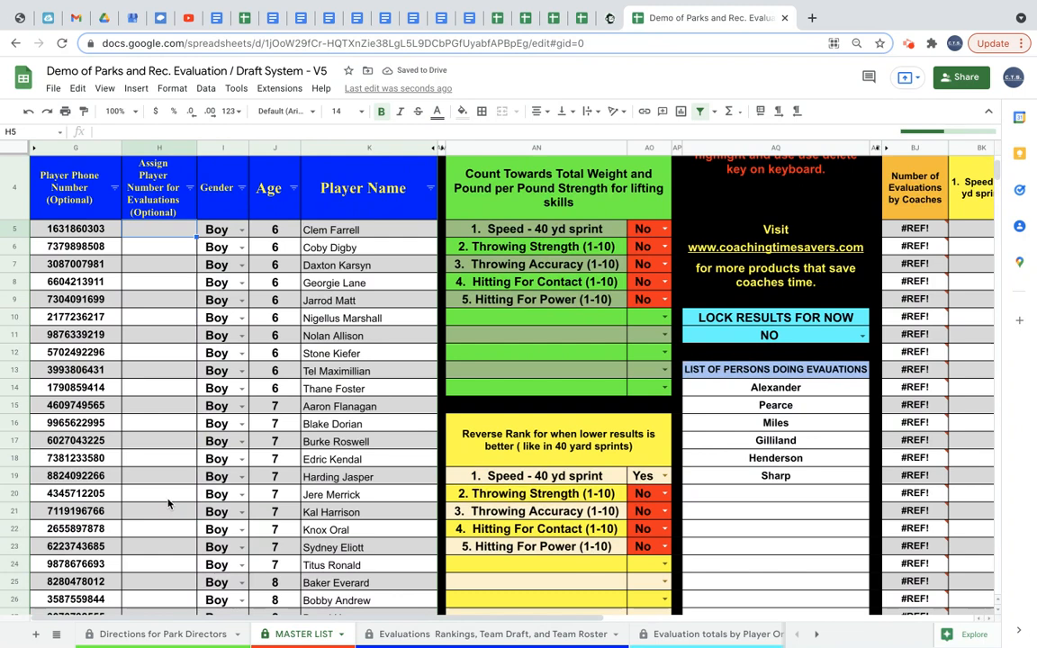
# Enter 1, 2 and 3 as the assigned numbers for the first three players.
pyautogui.write('1')
pyautogui.press('Return')
pyautogui.write('2')
pyautogui.press('Return')
pyautogui.write('3')
pyautogui.press('Return')
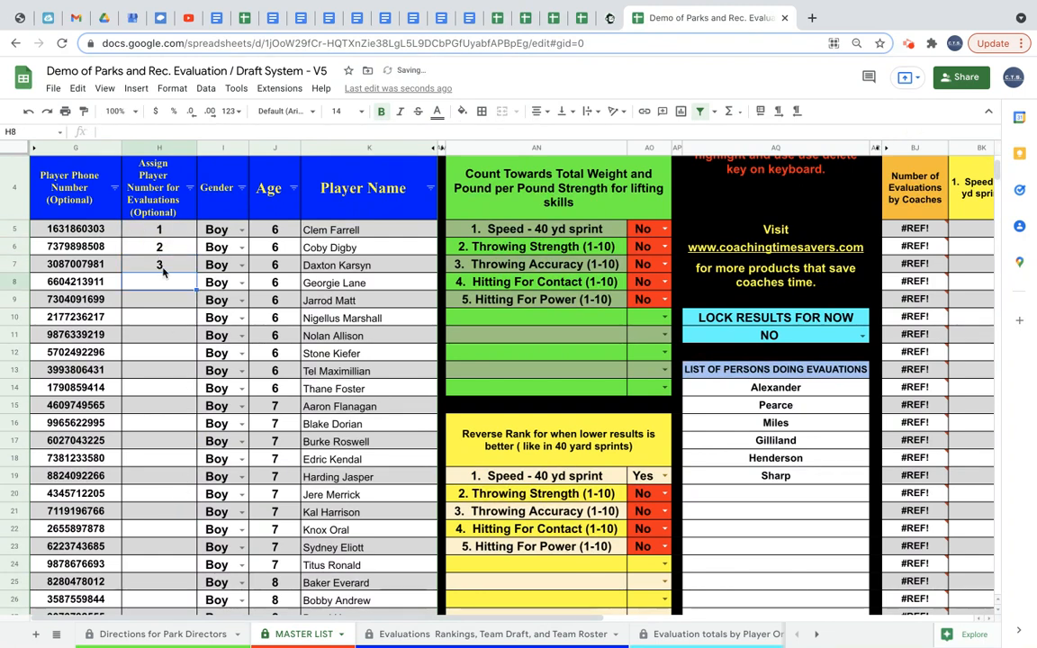
# Auto-fill the assigned number series down the column through the last player, 60.
pyautogui.click(174, 231)
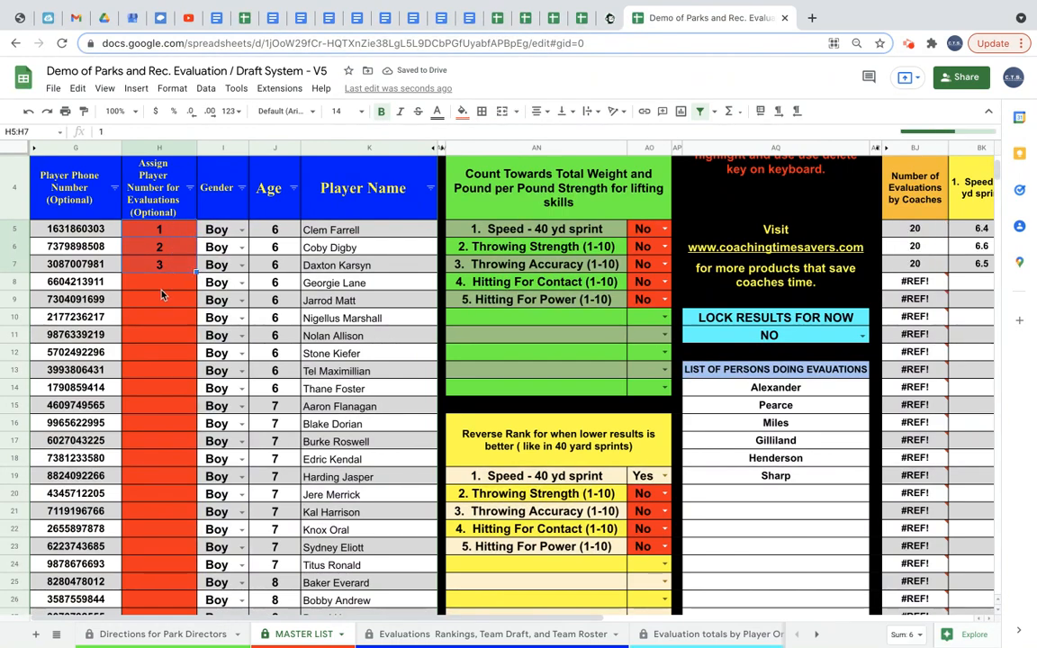
pyautogui.click(168, 276)
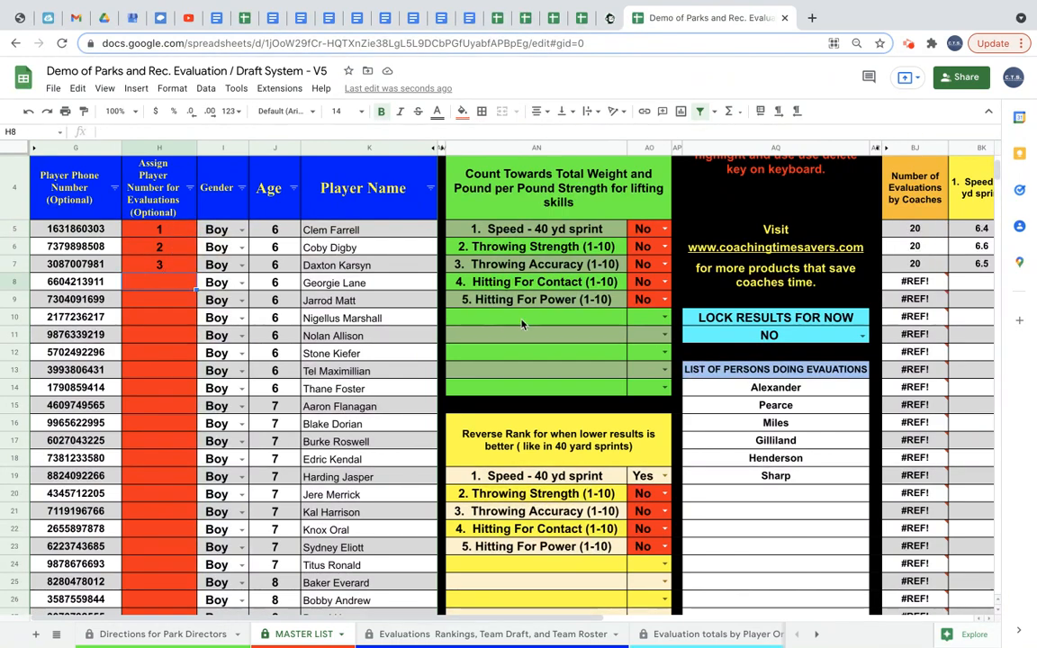
pyautogui.scroll(2, 486, 283)
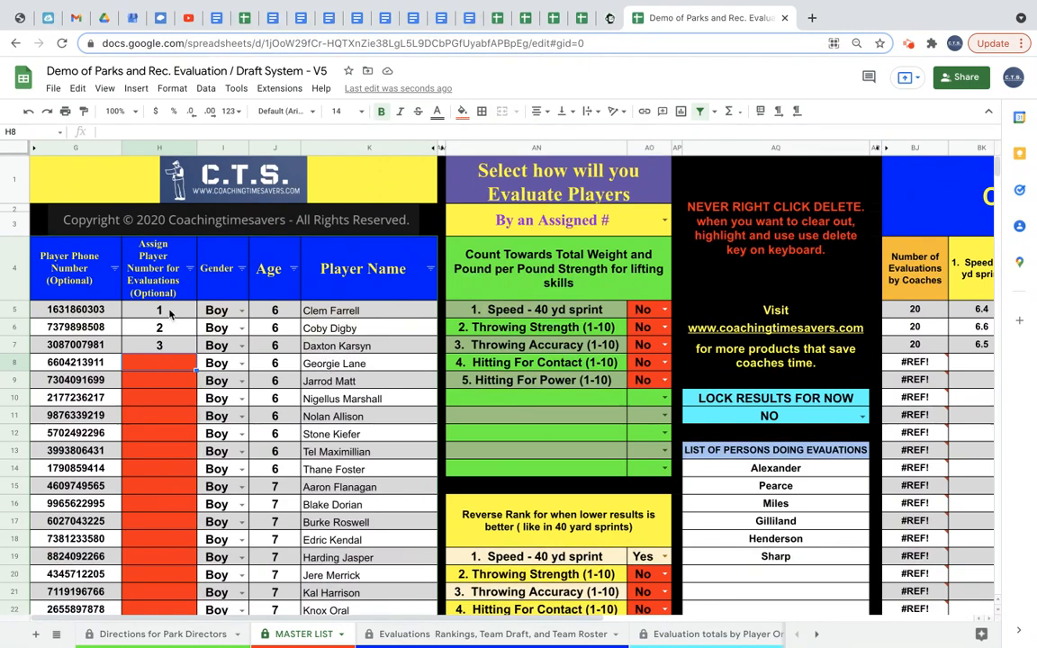
pyautogui.moveTo(158, 310); pyautogui.dragTo(168, 350)
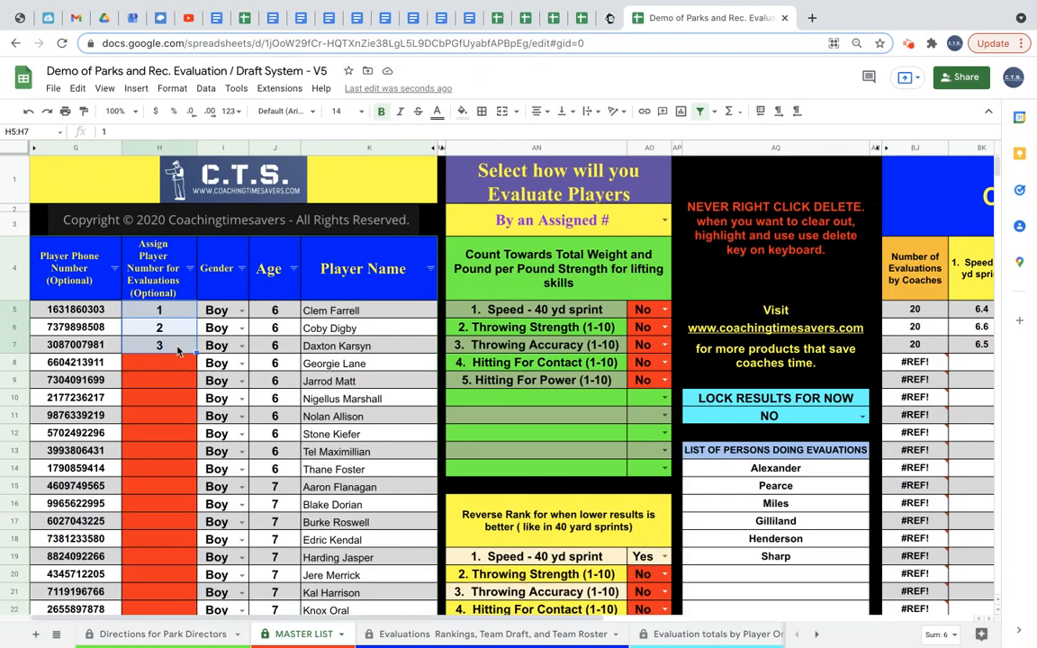
pyautogui.moveTo(194, 353); pyautogui.dragTo(163, 380)
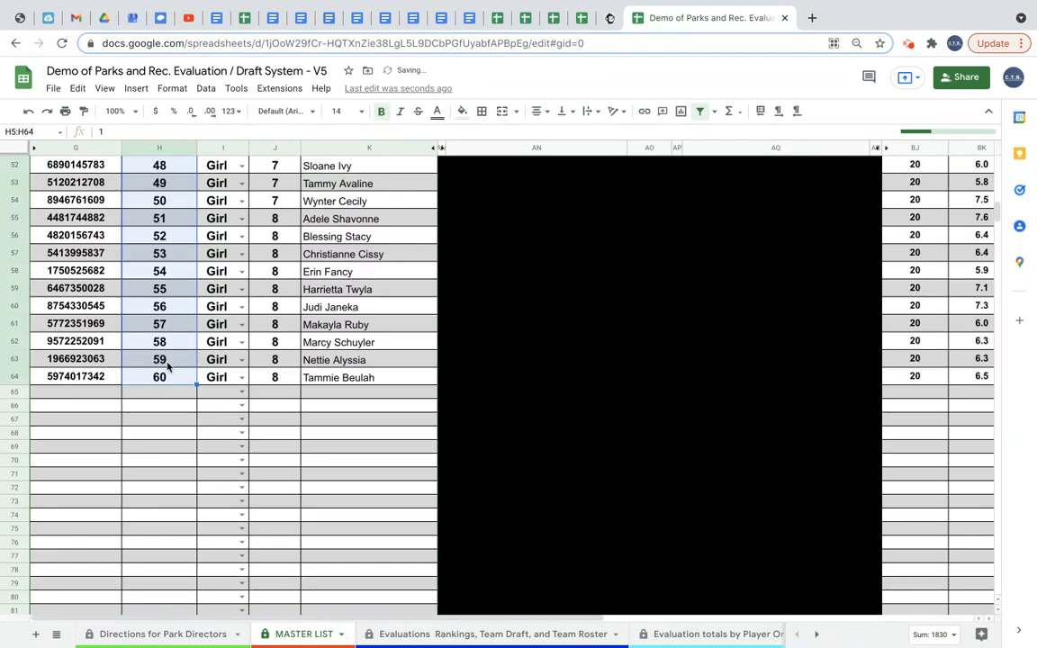
# Change Select how will you Evaluate Players to By Player Name.
pyautogui.scroll(5, 176, 310)
pyautogui.scroll(10, 175, 310)
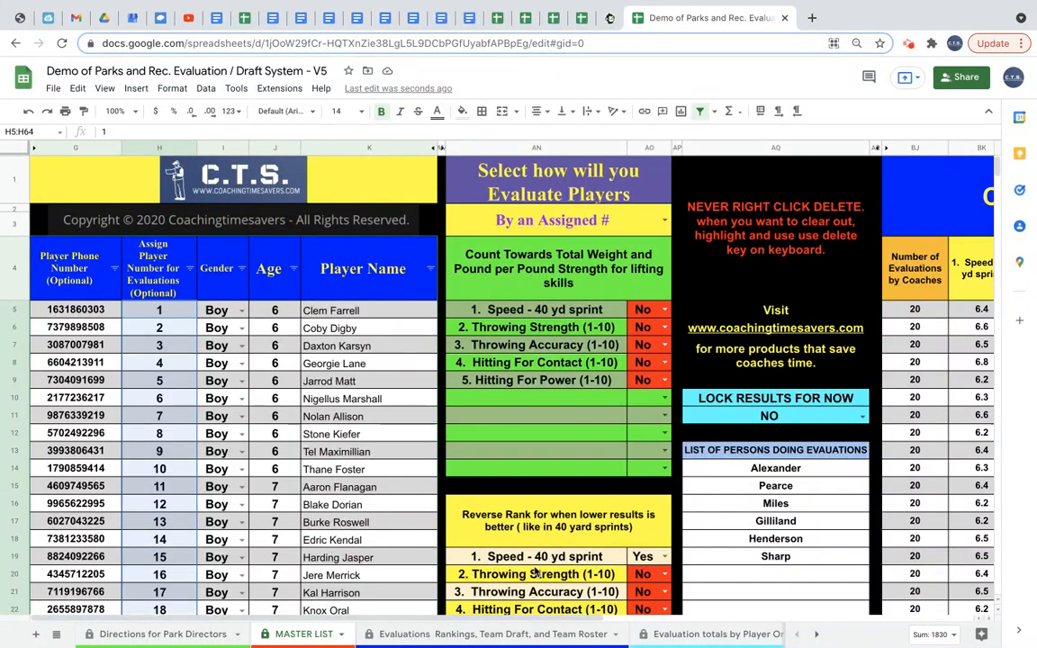
pyautogui.click(664, 218)
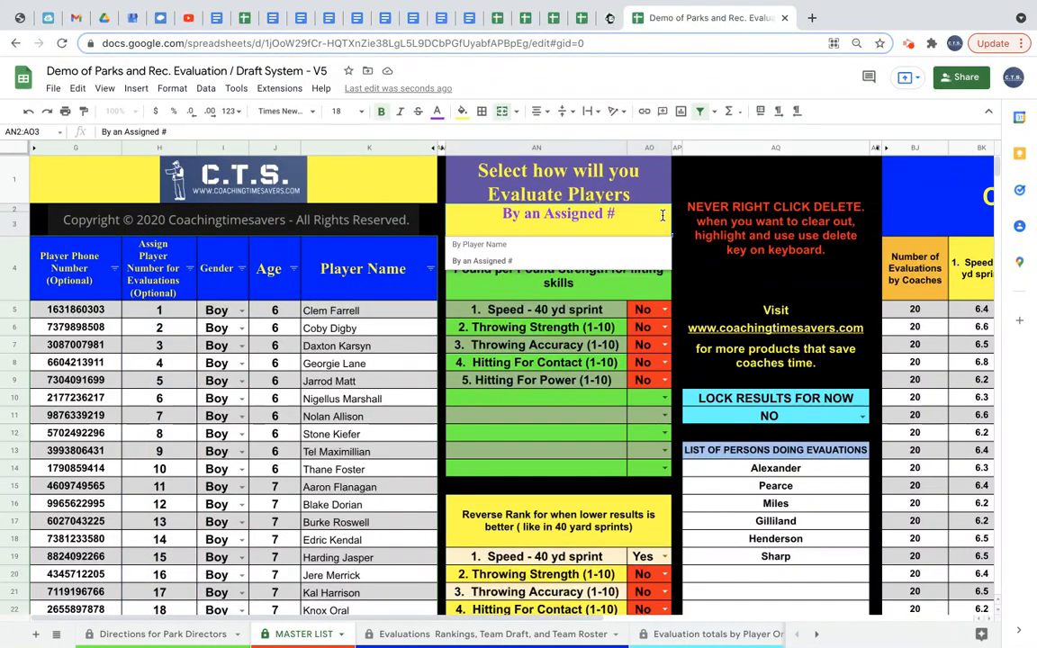
pyautogui.click(608, 250)
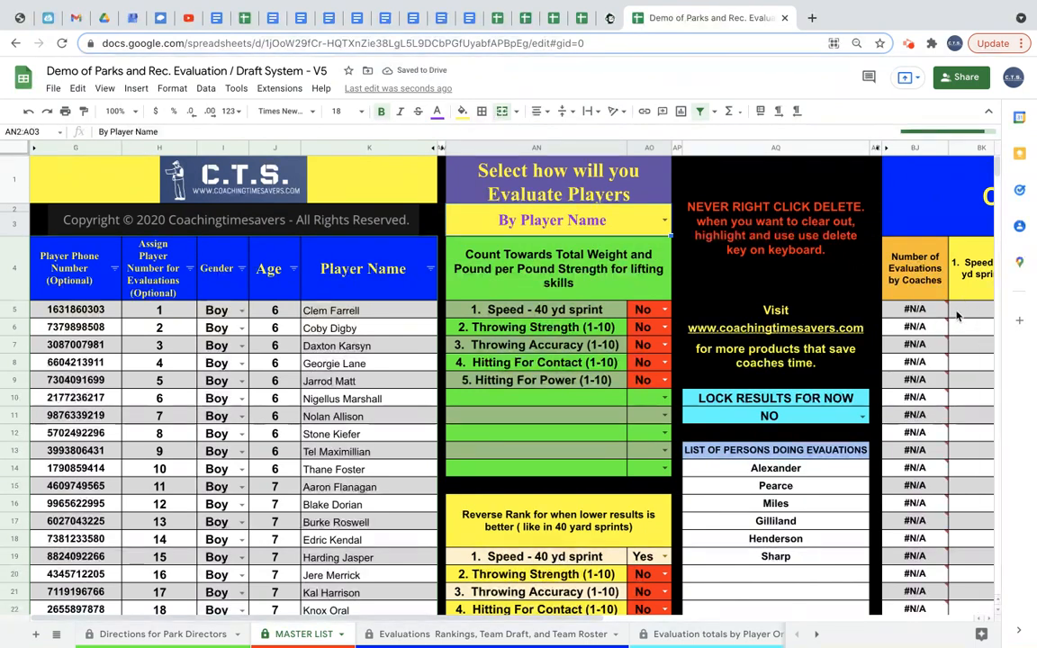
# Change Select how will you Evaluate Players back to By an Assigned #.
pyautogui.moveTo(945, 319)
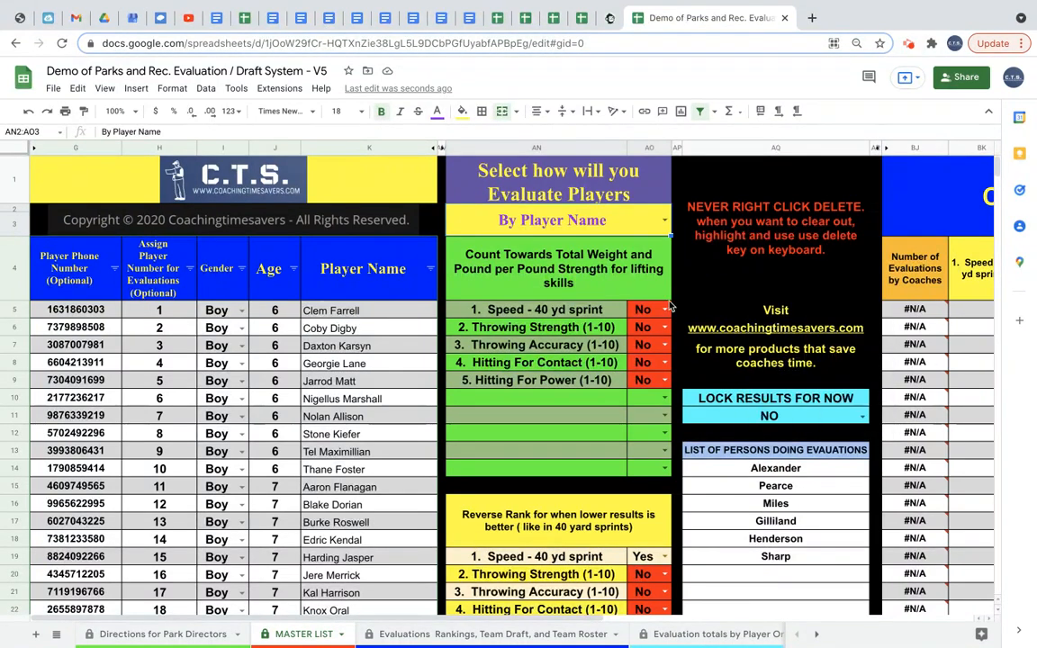
pyautogui.click(664, 224)
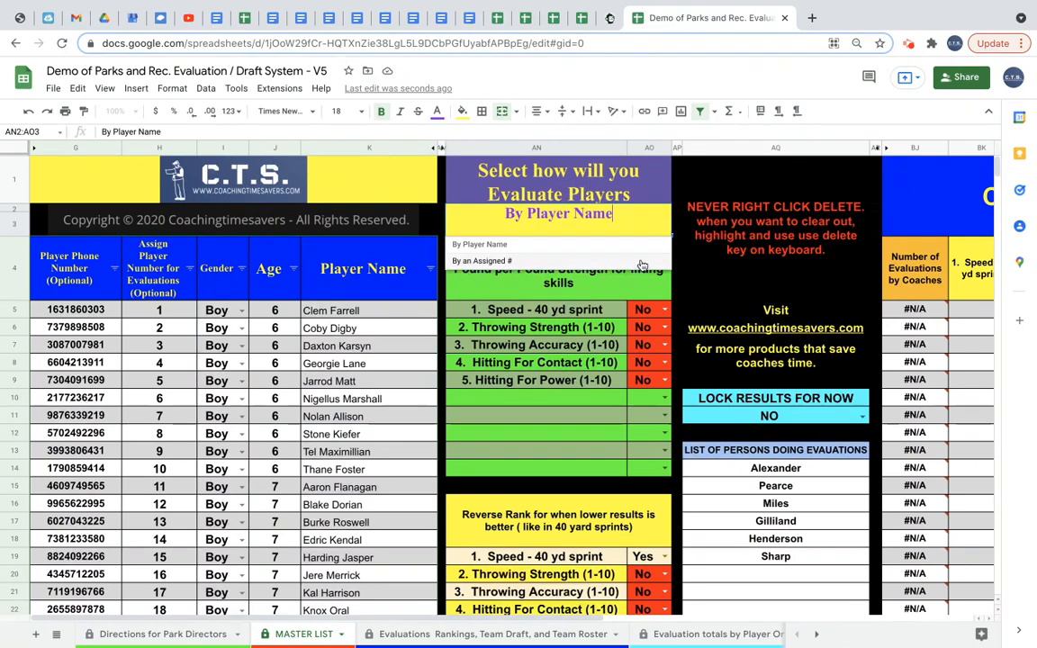
pyautogui.click(643, 264)
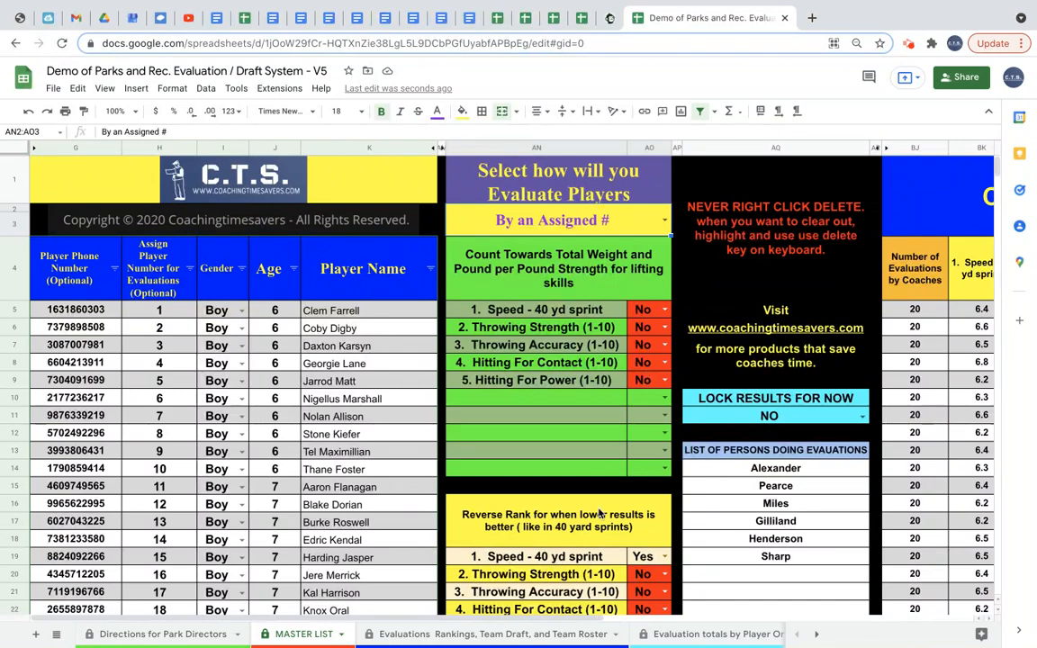
# Browse the MASTER LIST settings, view the Evaluations Rankings, Team Draft, and Team Roster sheet, and return.
pyautogui.scroll(-1, 600, 515)
pyautogui.scroll(-3, 600, 515)
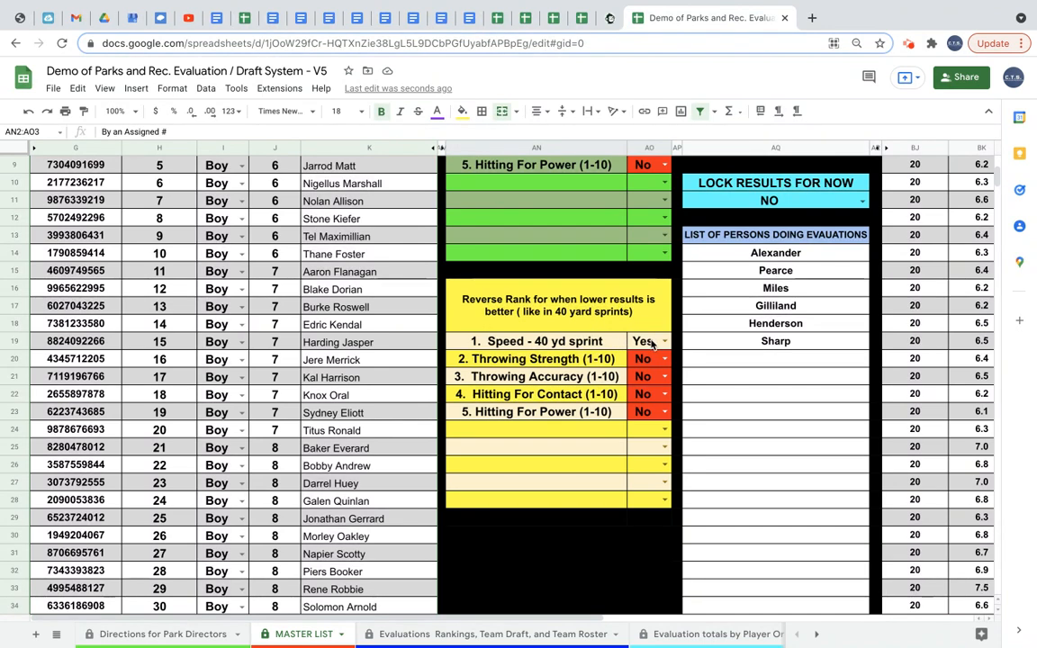
pyautogui.scroll(5, 735, 249)
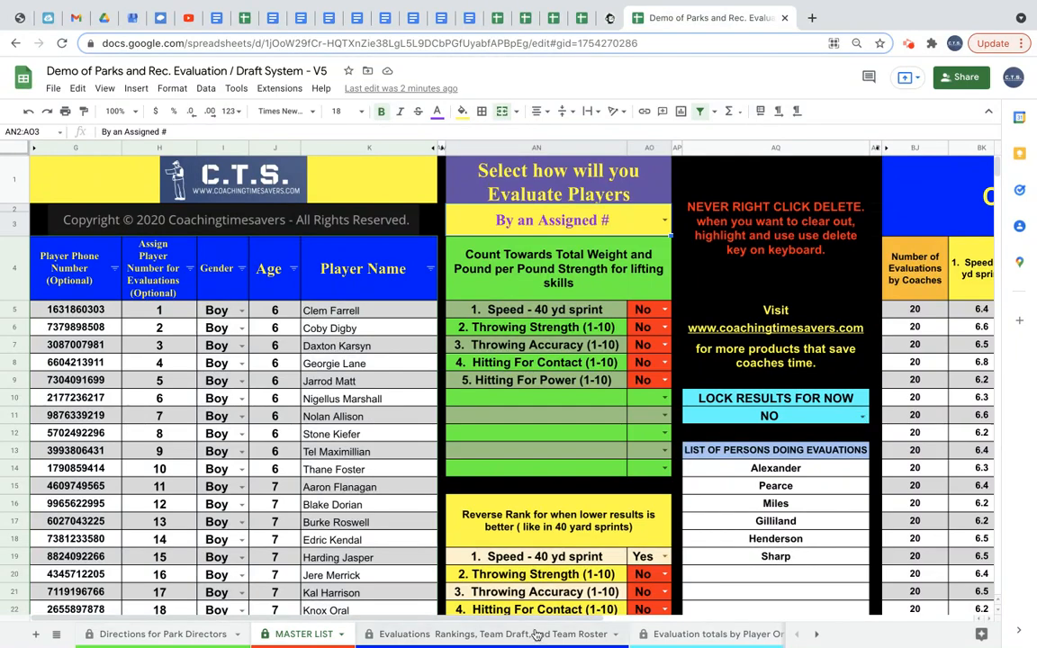
pyautogui.click(493, 634)
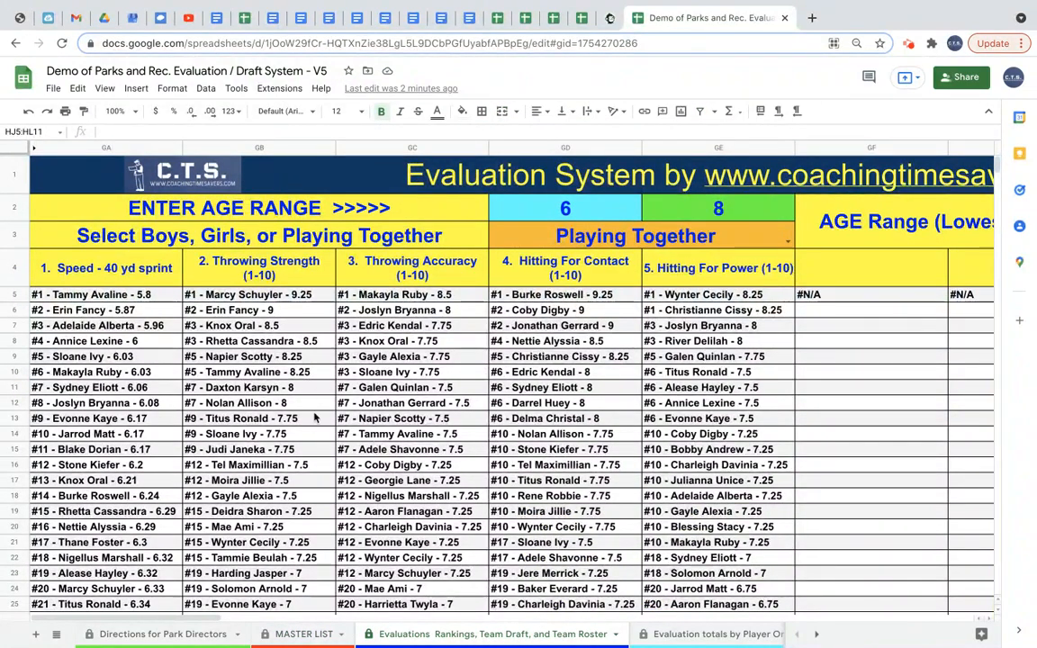
pyautogui.click(285, 631)
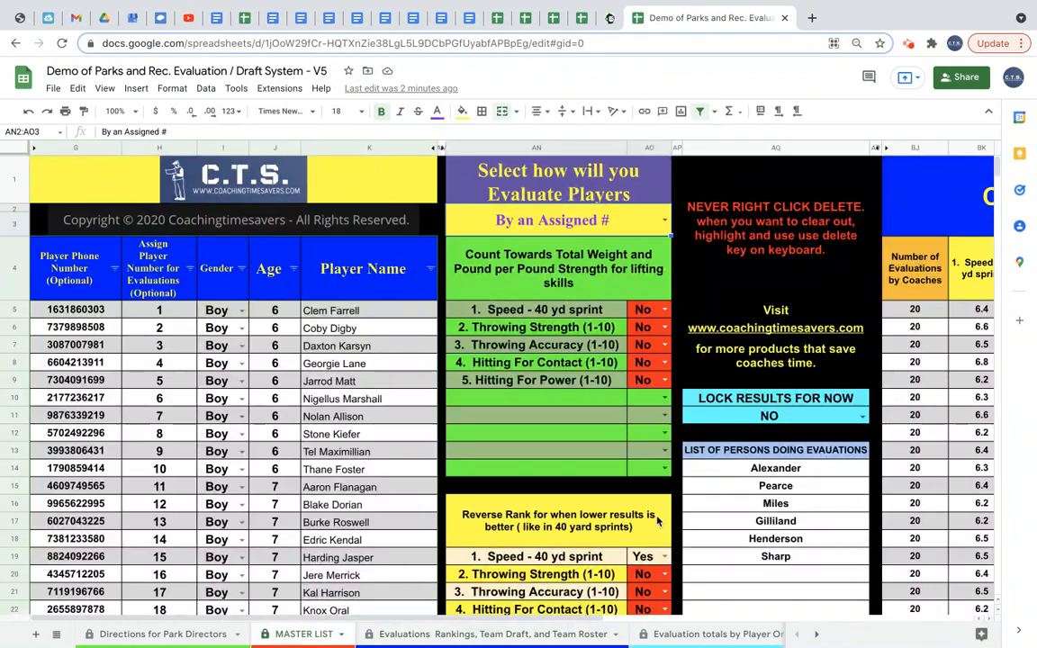
# Set LOCK RESULTS FOR NOW to YES and check the rankings sheet before returning to MASTER LIST.
pyautogui.click(836, 417)
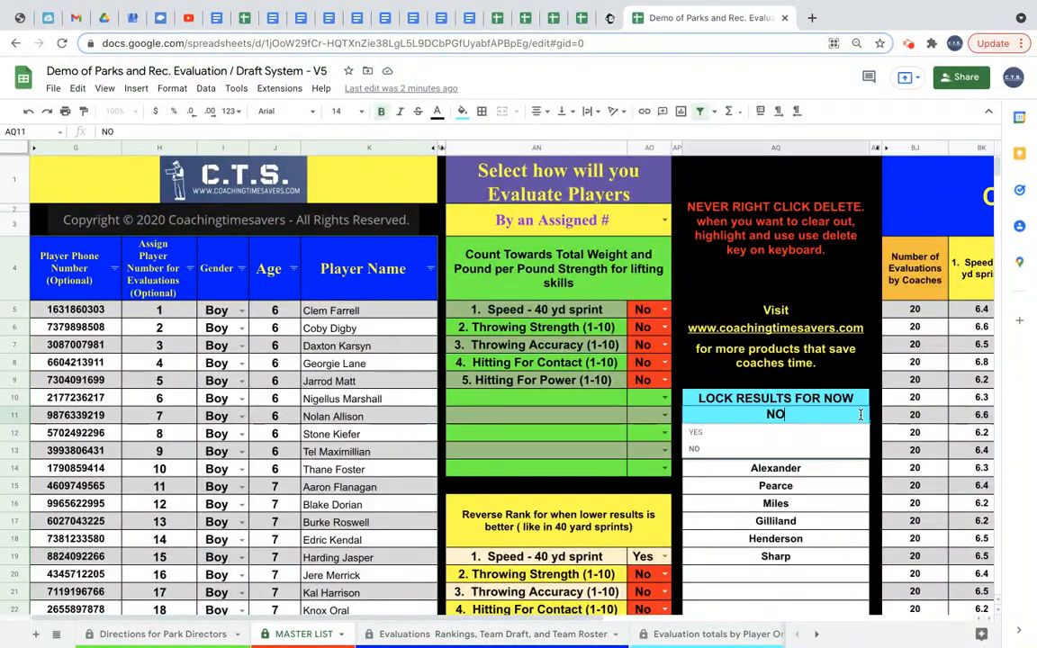
pyautogui.click(831, 435)
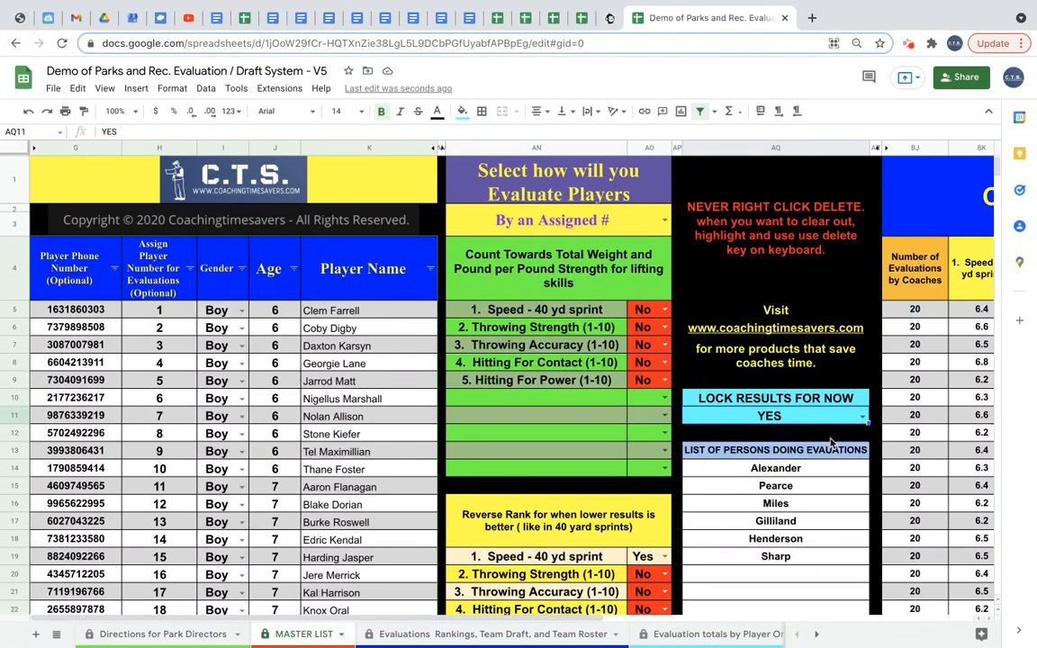
pyautogui.click(473, 635)
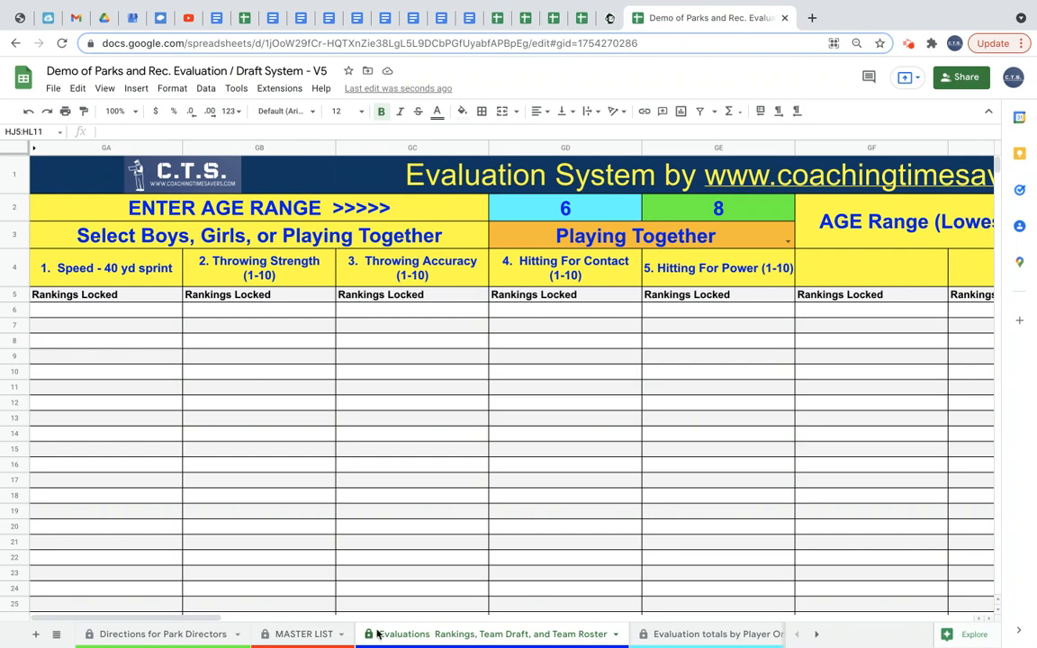
pyautogui.click(293, 634)
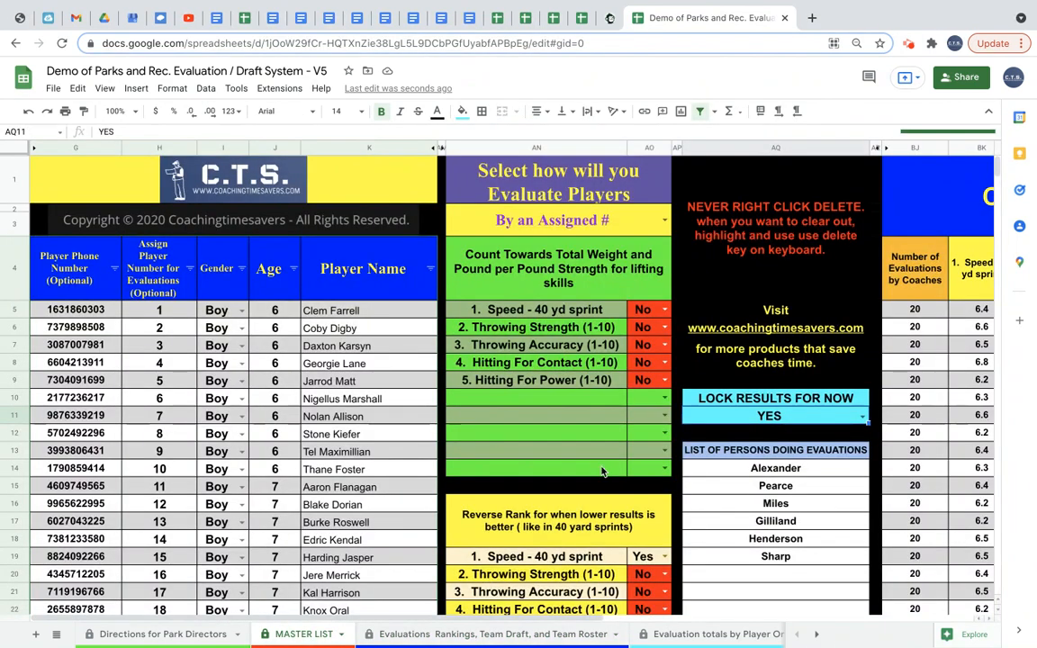
# Set LOCK RESULTS FOR NOW back to NO and check the rankings sheet before returning to MASTER LIST.
pyautogui.doubleClick(825, 422)
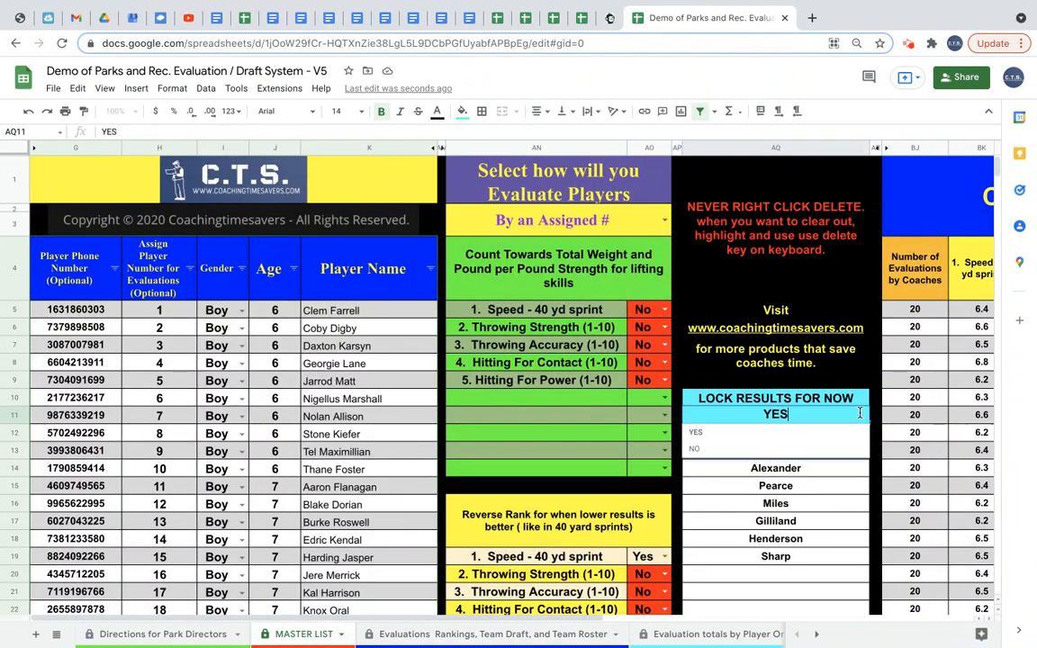
pyautogui.click(834, 450)
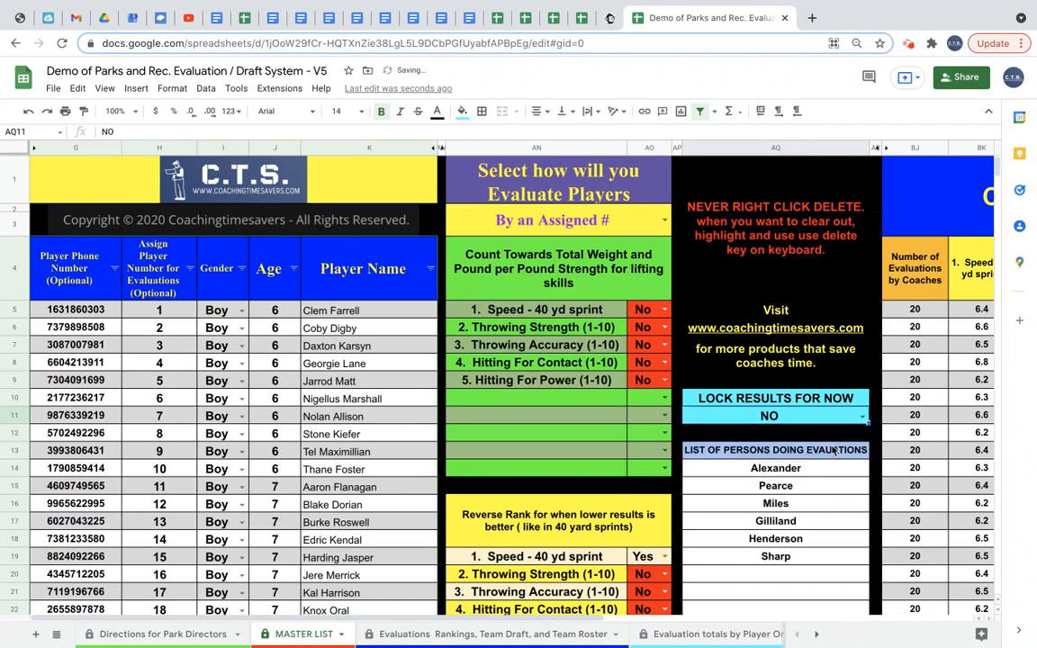
pyautogui.click(517, 632)
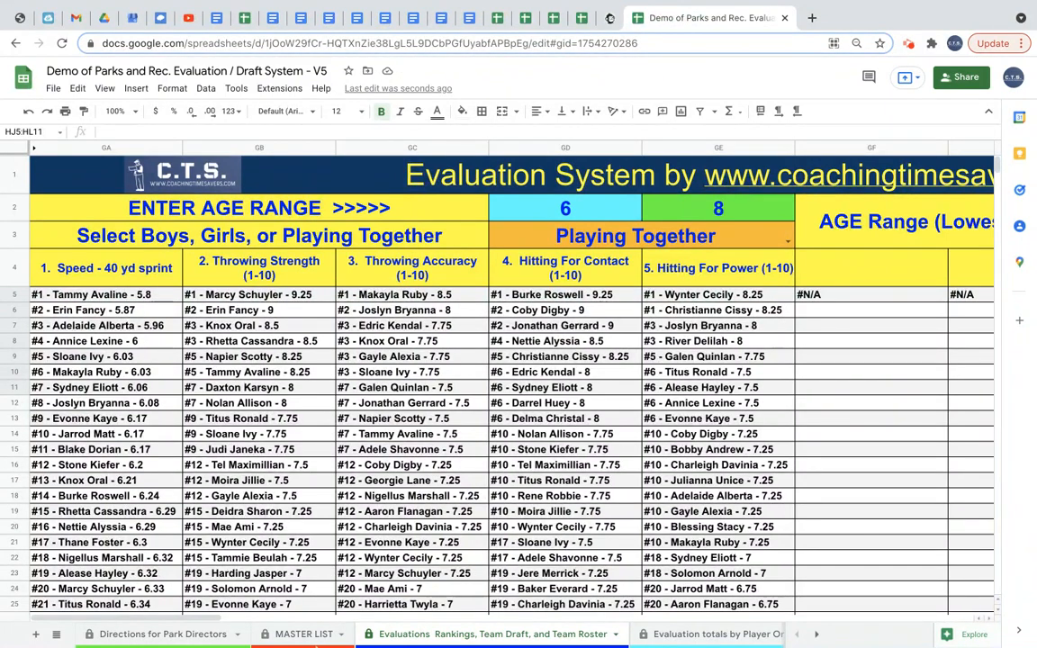
pyautogui.click(317, 635)
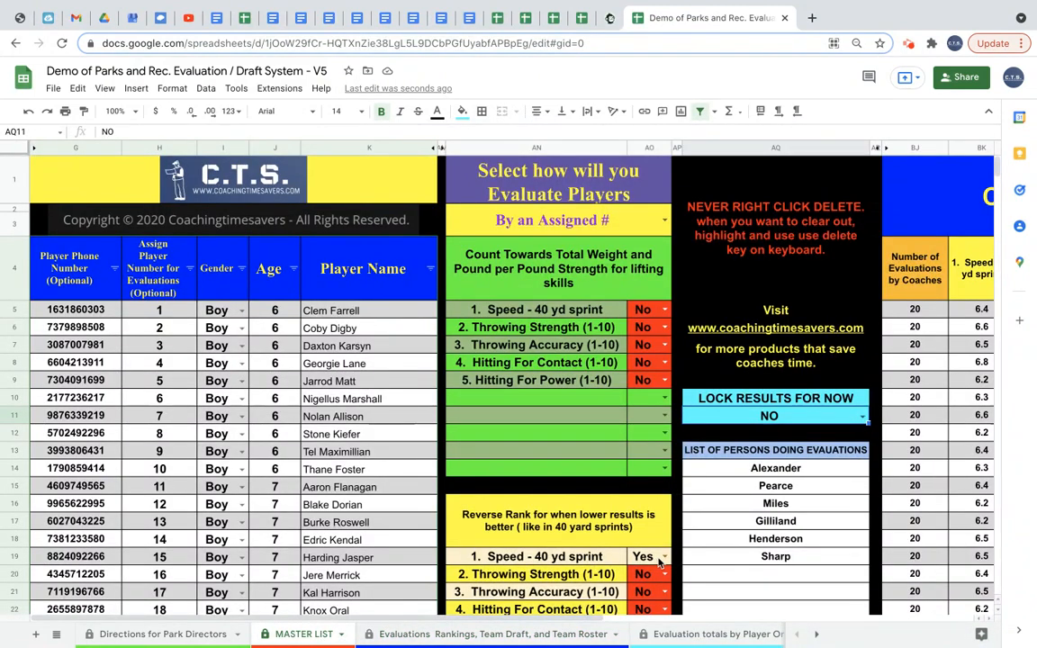
# Set the reverse rank option for Speed - 40 yd sprint to No and check the rankings sheet.
pyautogui.click(663, 556)
pyautogui.click(658, 527)
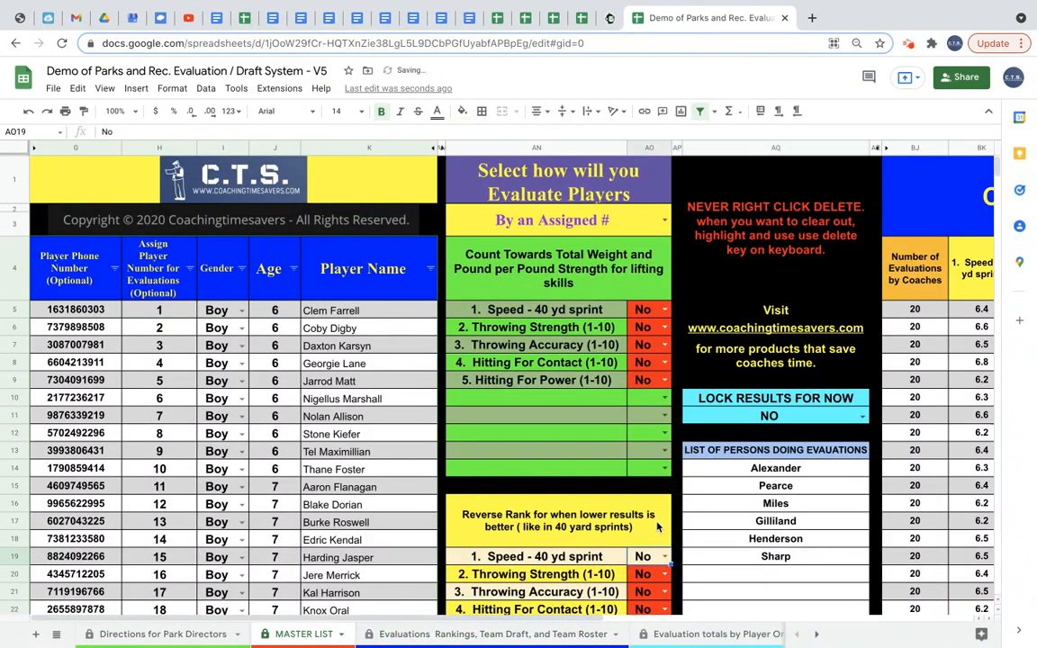
pyautogui.click(469, 634)
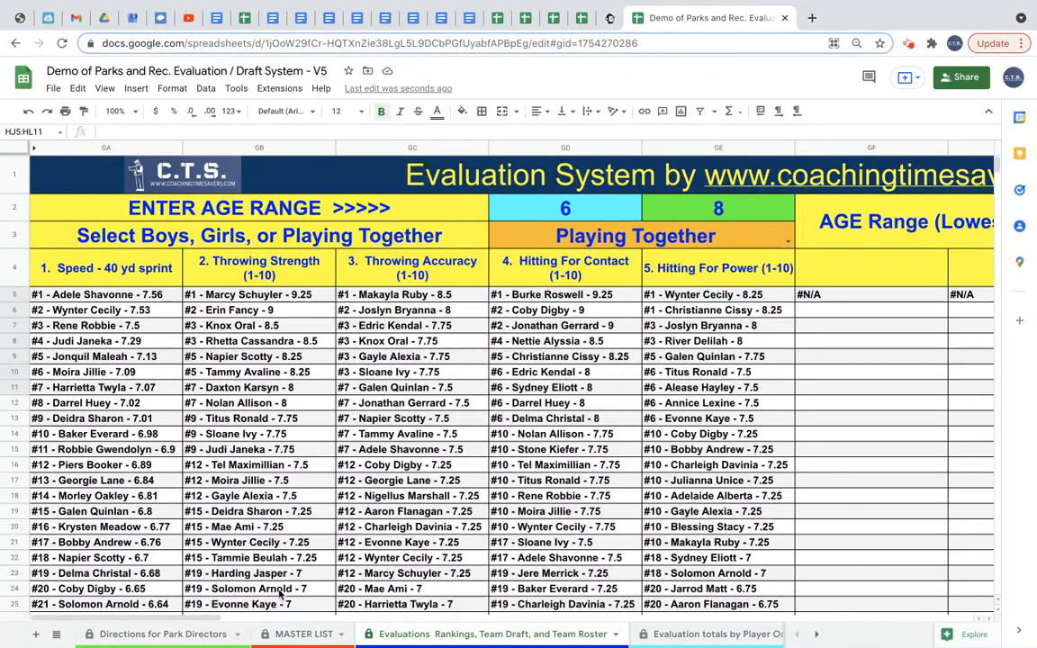
pyautogui.click(302, 634)
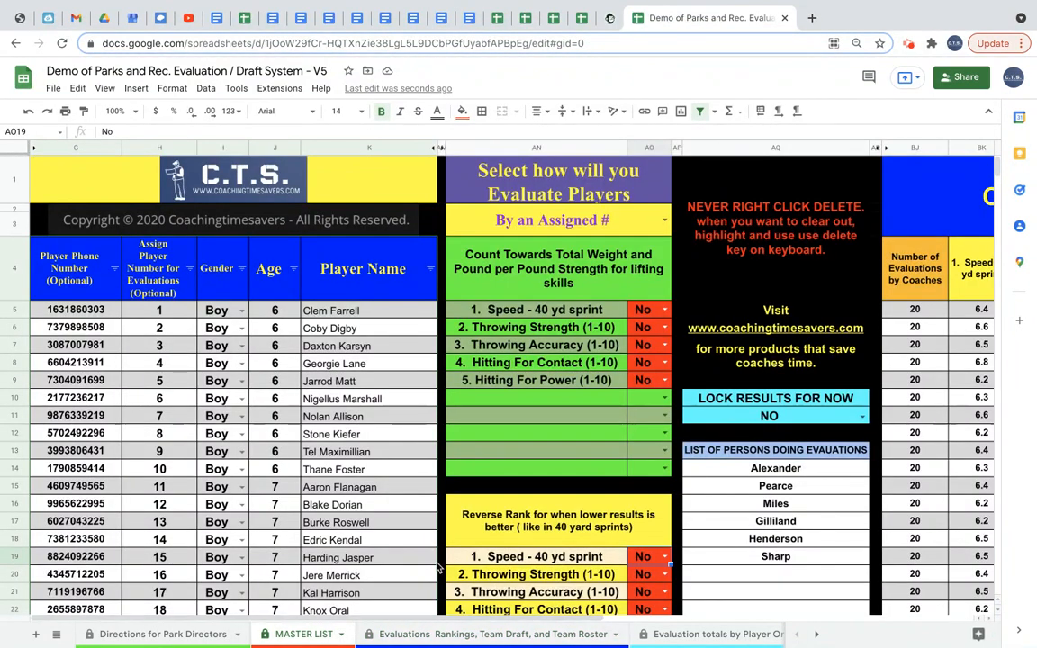
# Set the reverse rank option for Speed - 40 yd sprint to Yes and view the Calculated Average Scores columns.
pyautogui.click(663, 557)
pyautogui.click(641, 538)
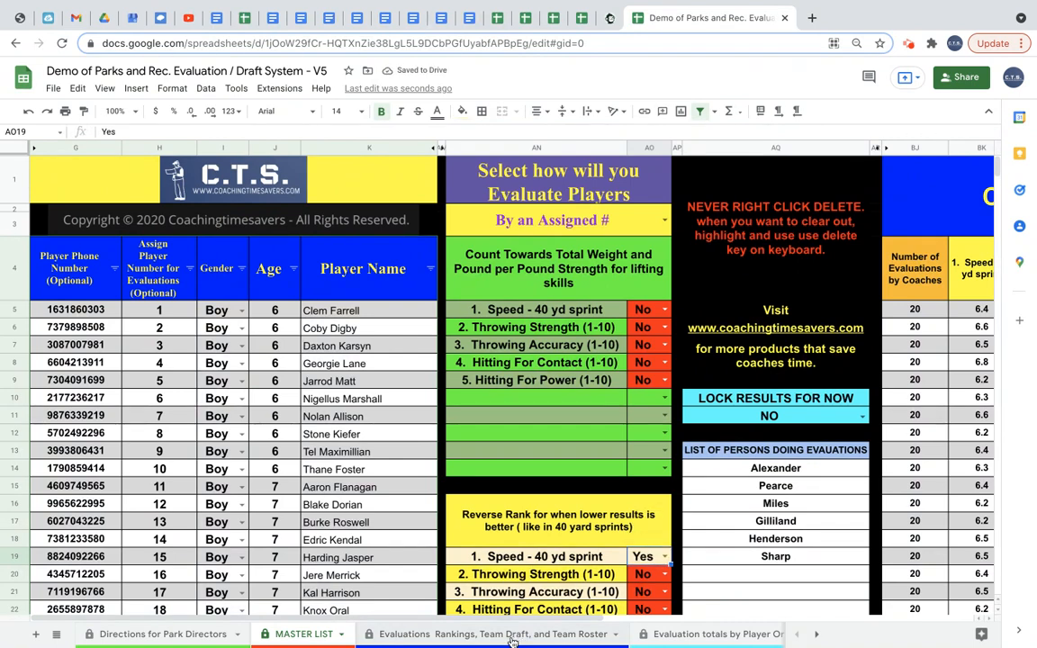
pyautogui.hscroll(6, 787, 539)
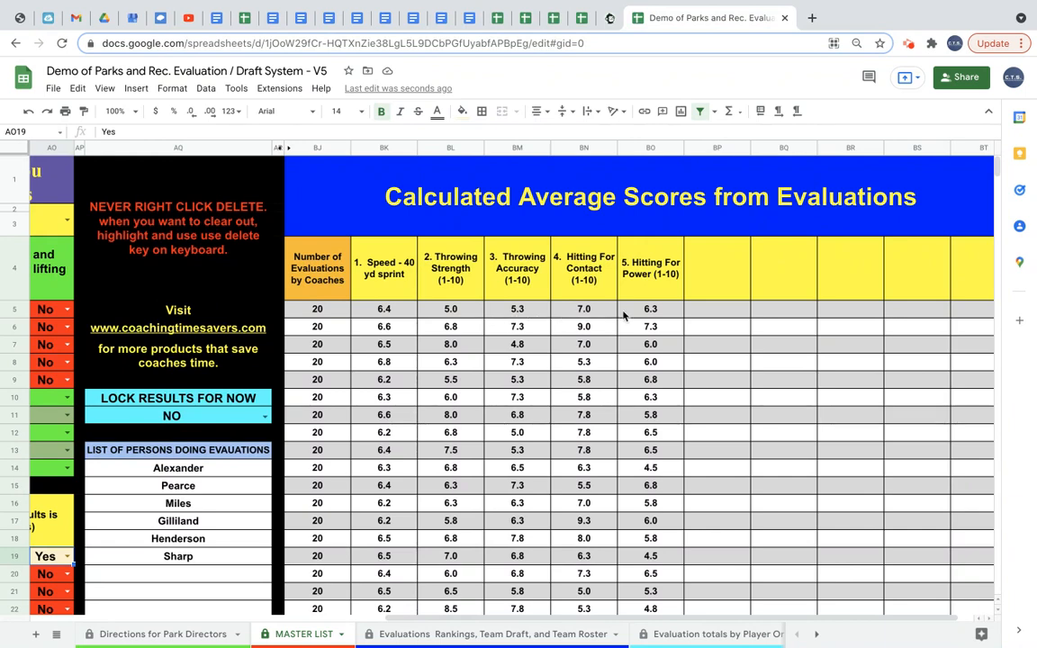
pyautogui.hscroll(1, 780, 278)
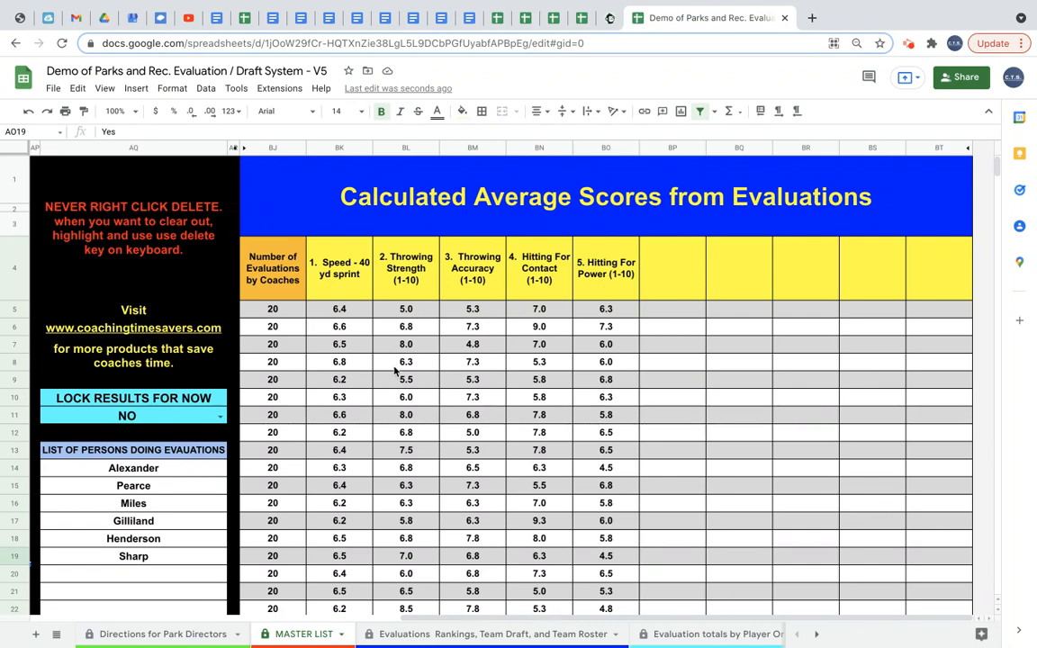
pyautogui.hscroll(-10, 330, 313)
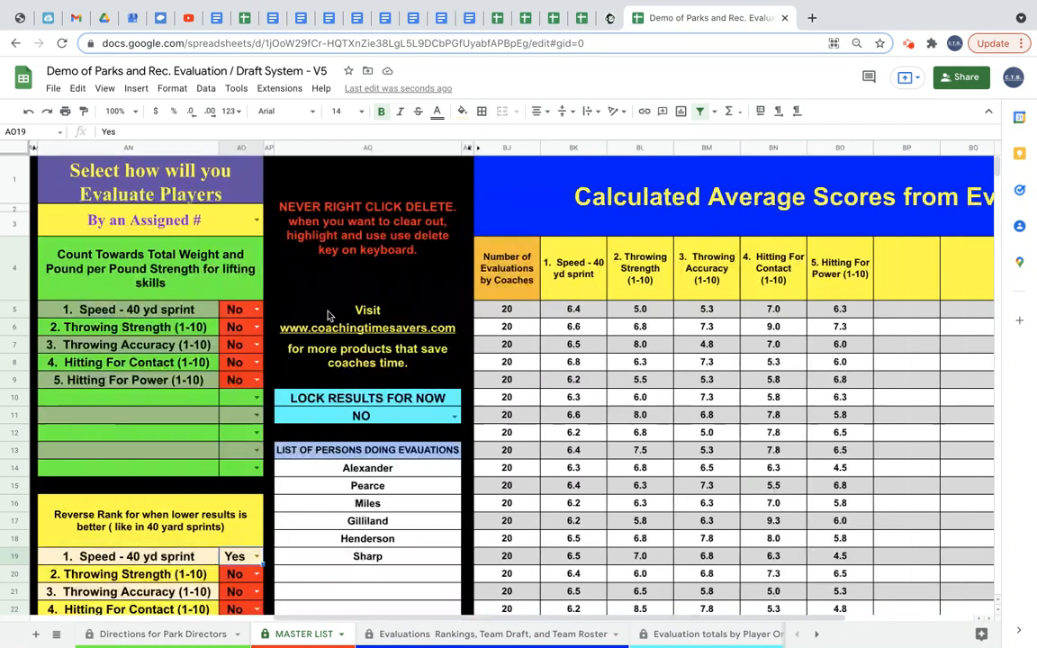
pyautogui.hscroll(5, 343, 315)
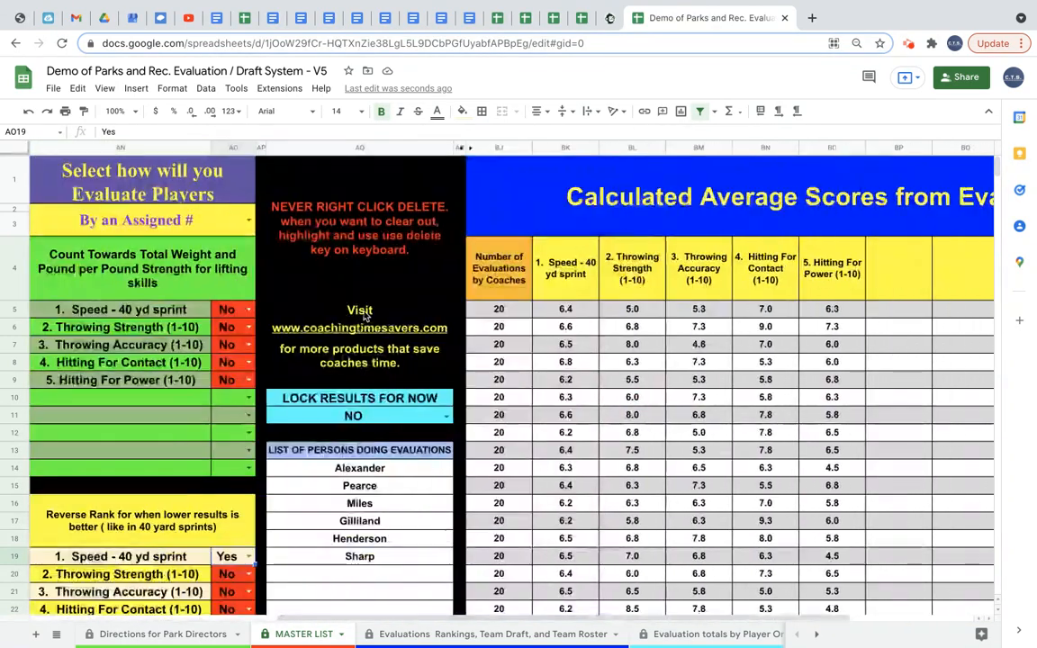
pyautogui.hscroll(-3, 203, 353)
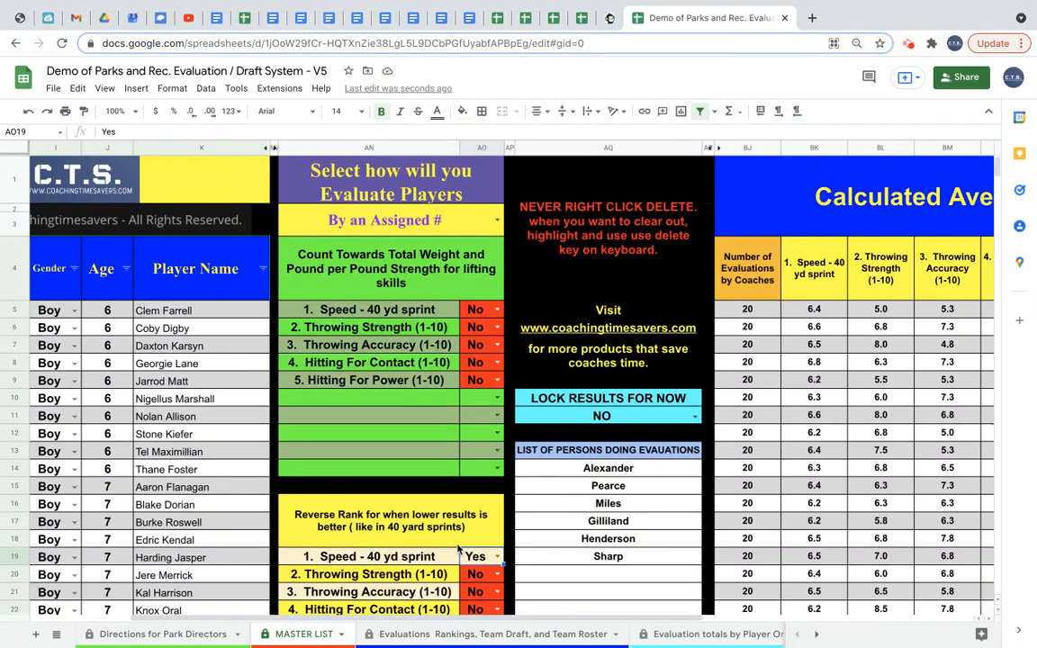
# Check the rankings sheet's age and gender selectors, then browse the MASTER LIST player rows.
pyautogui.click(470, 636)
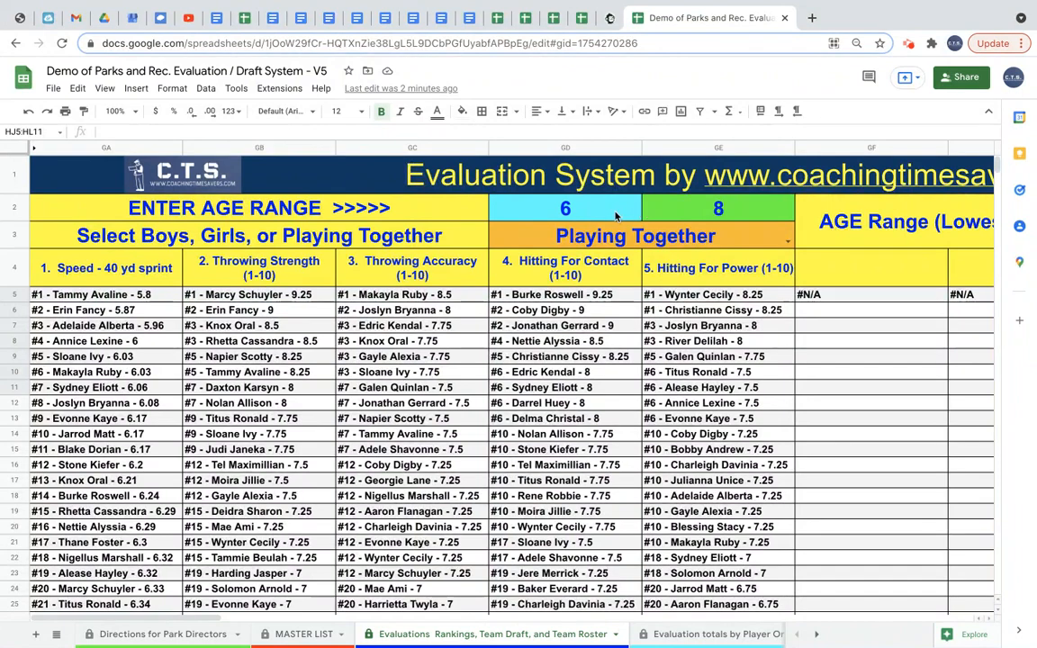
pyautogui.click(662, 241)
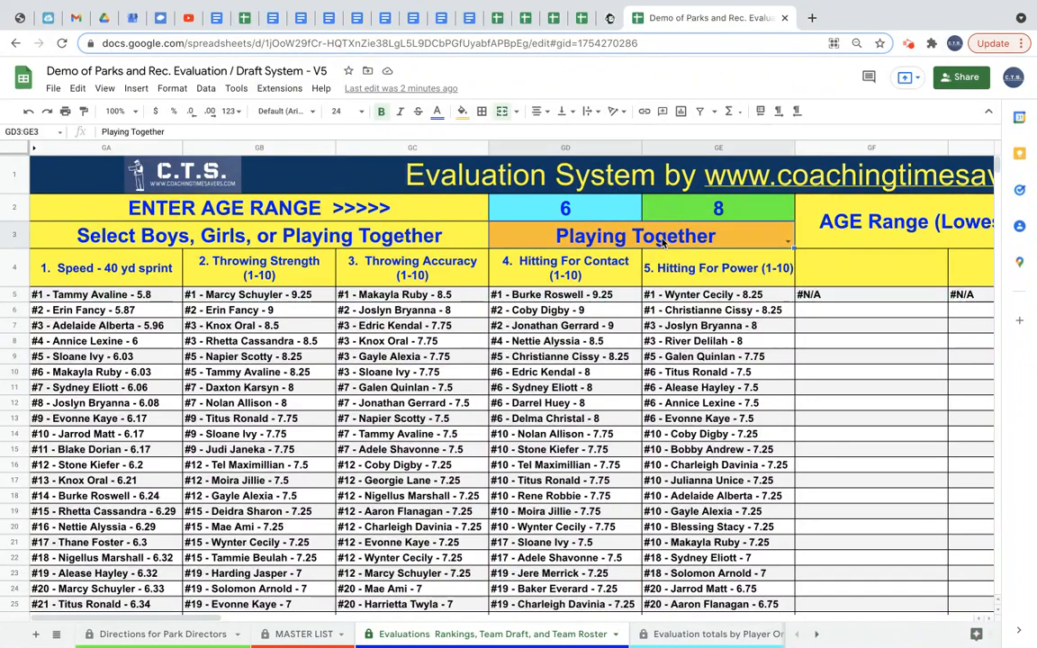
pyautogui.click(789, 241)
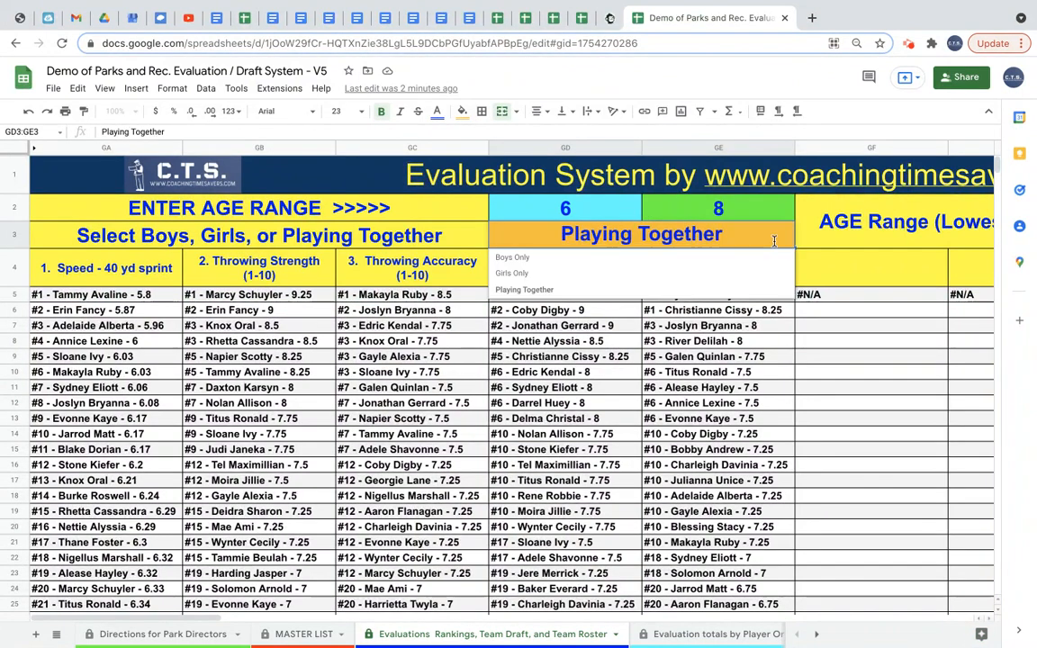
pyautogui.click(725, 215)
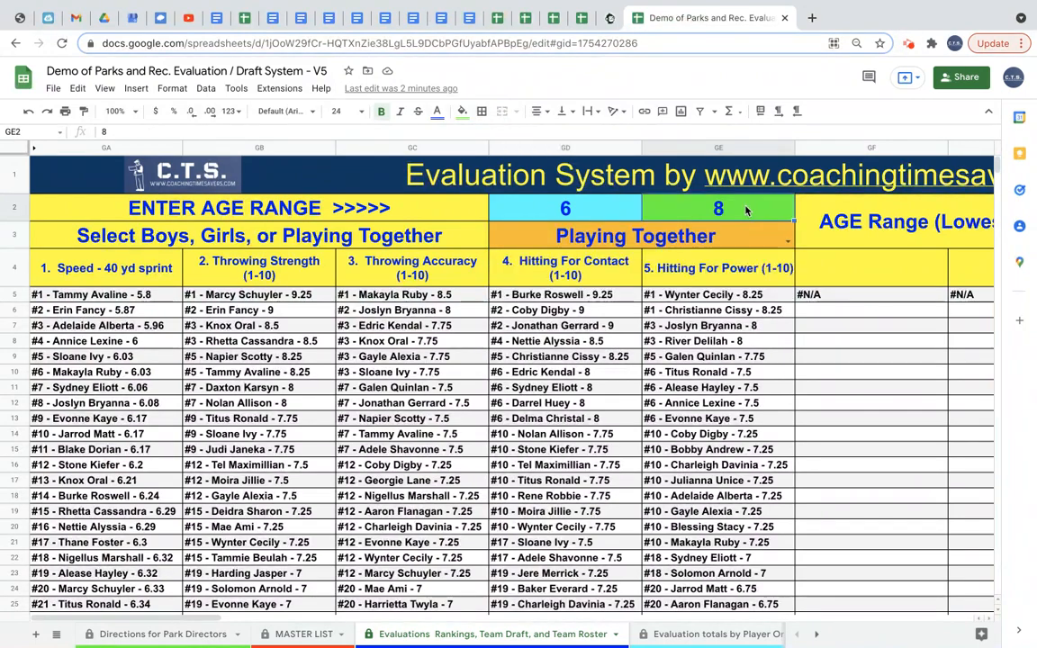
pyautogui.click(288, 636)
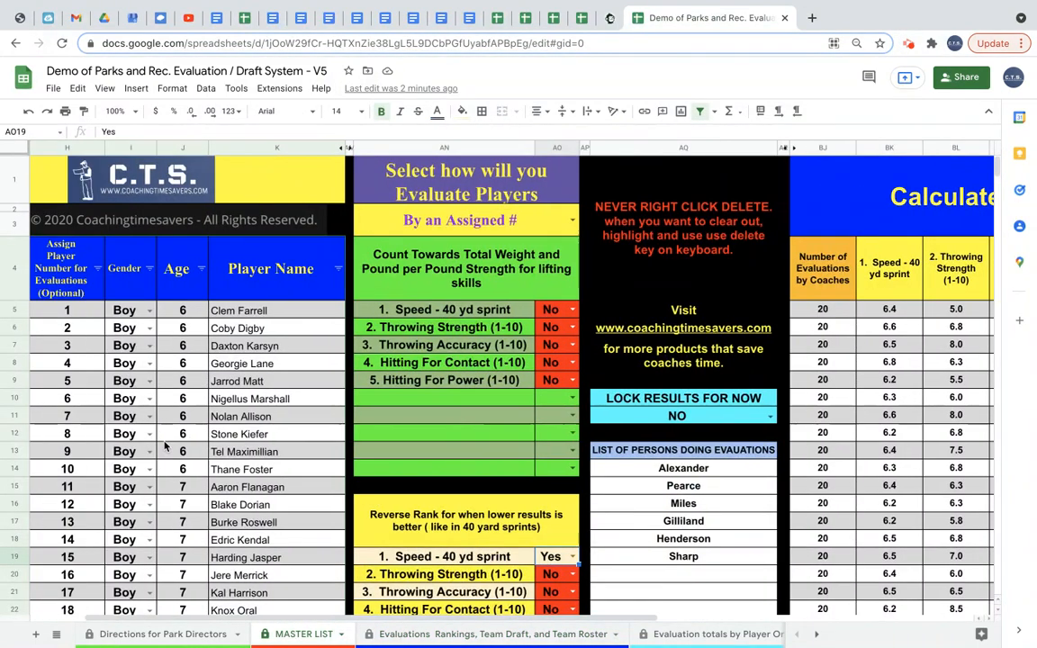
pyautogui.scroll(-8, 165, 446)
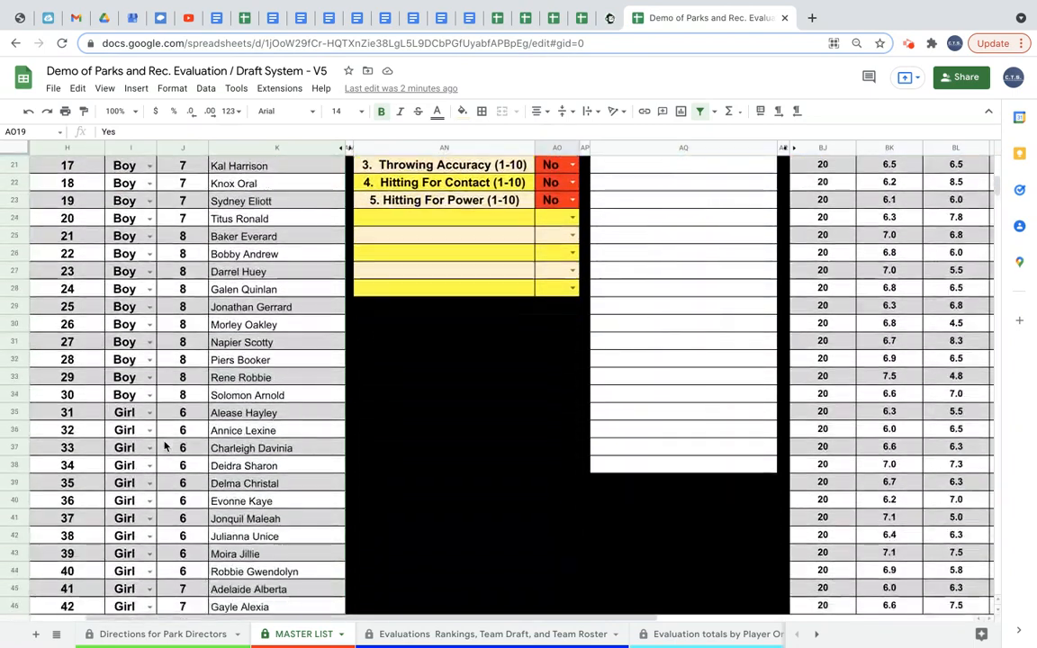
pyautogui.scroll(-5, 165, 446)
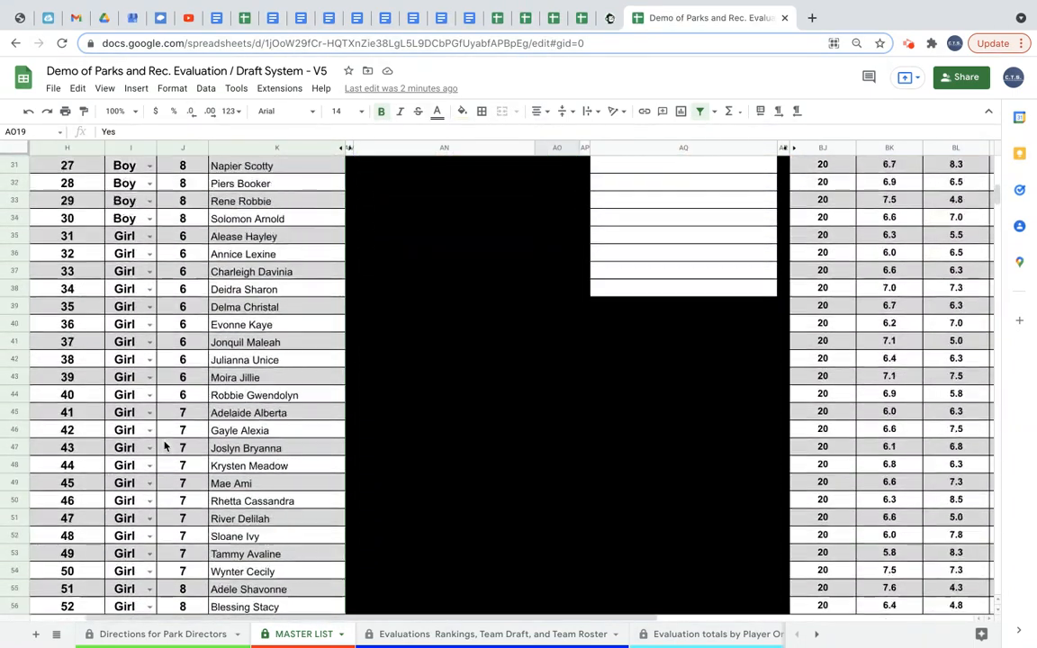
pyautogui.scroll(13, 165, 446)
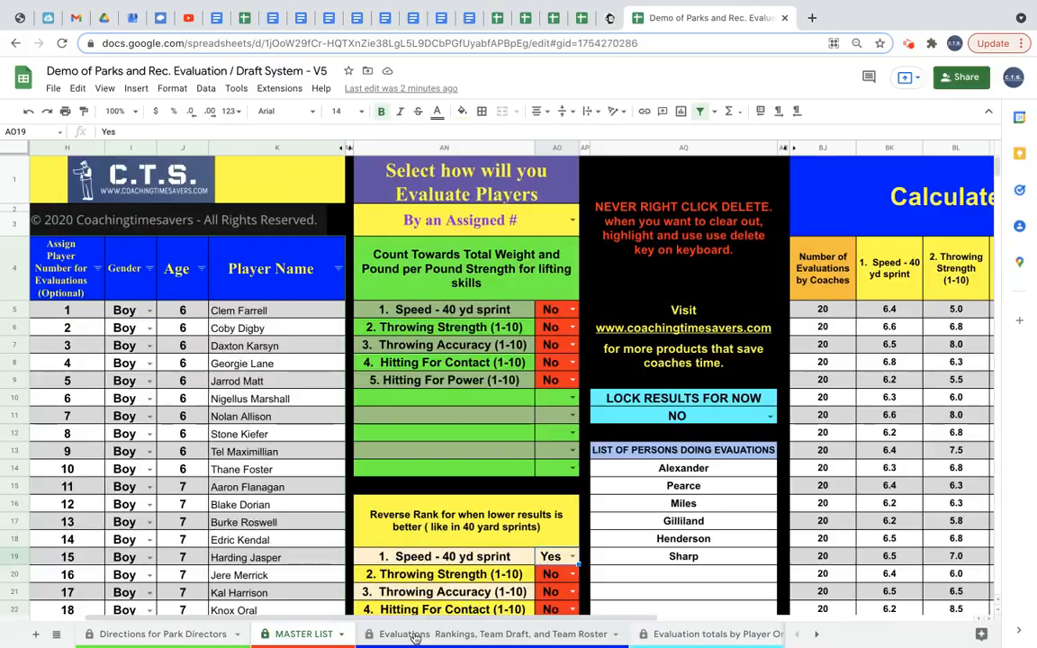
# Return to the rankings sheet and set the upper age of the age range to 6.
pyautogui.click(414, 635)
pyautogui.scroll(-5, 345, 511)
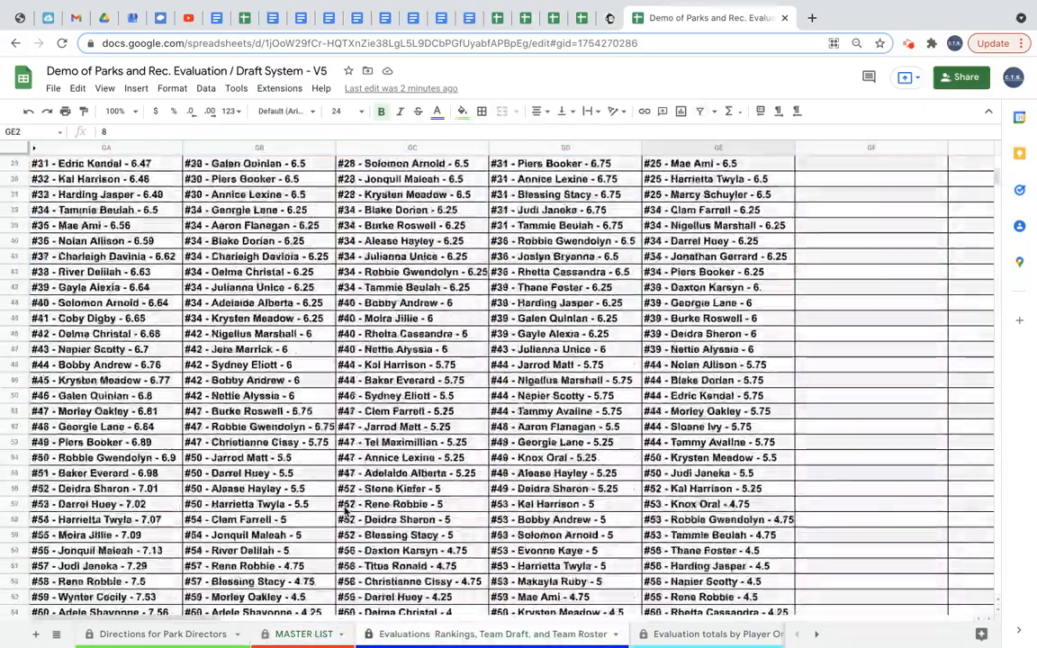
pyautogui.scroll(-8, 345, 510)
pyautogui.scroll(18, 345, 511)
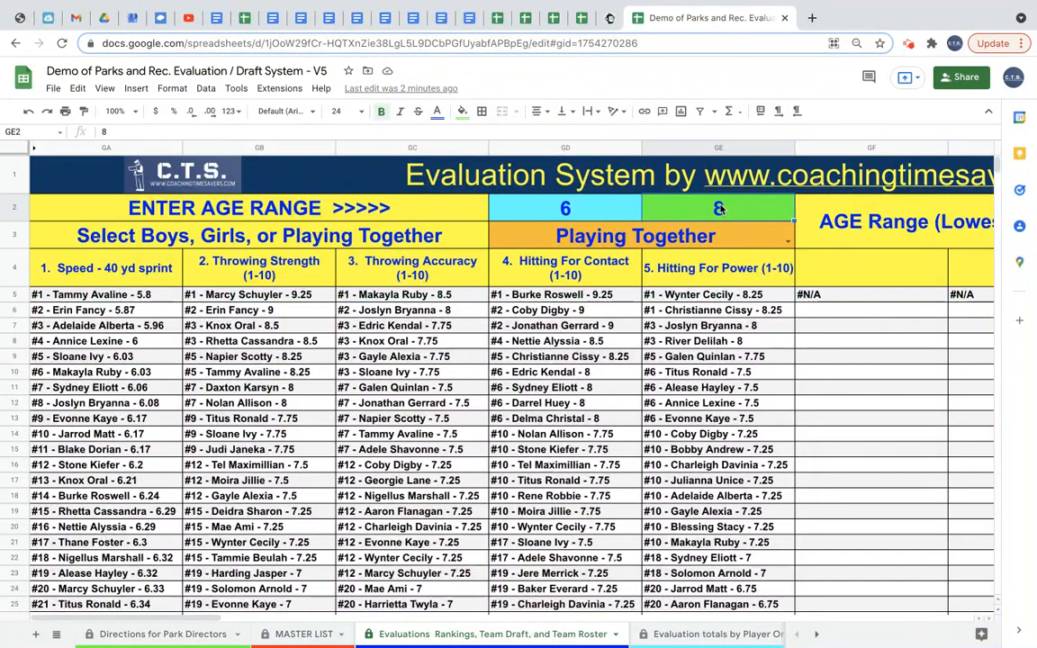
pyautogui.write('6')
pyautogui.press('Return')
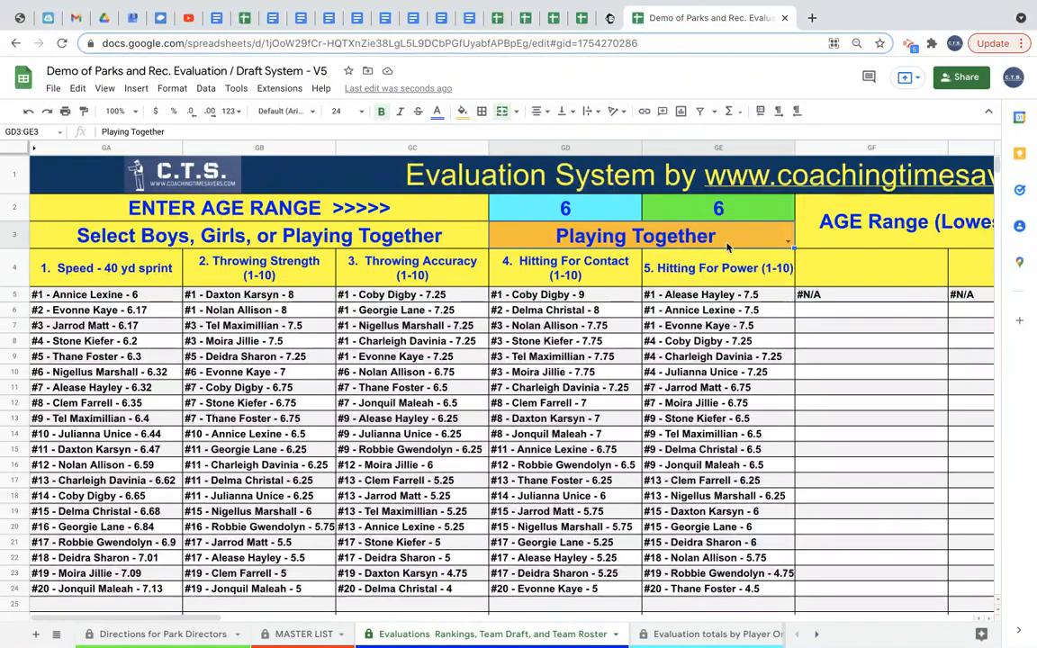
# Switch the rankings to Boys Only and set the upper age of the age range to 7.
pyautogui.click(788, 244)
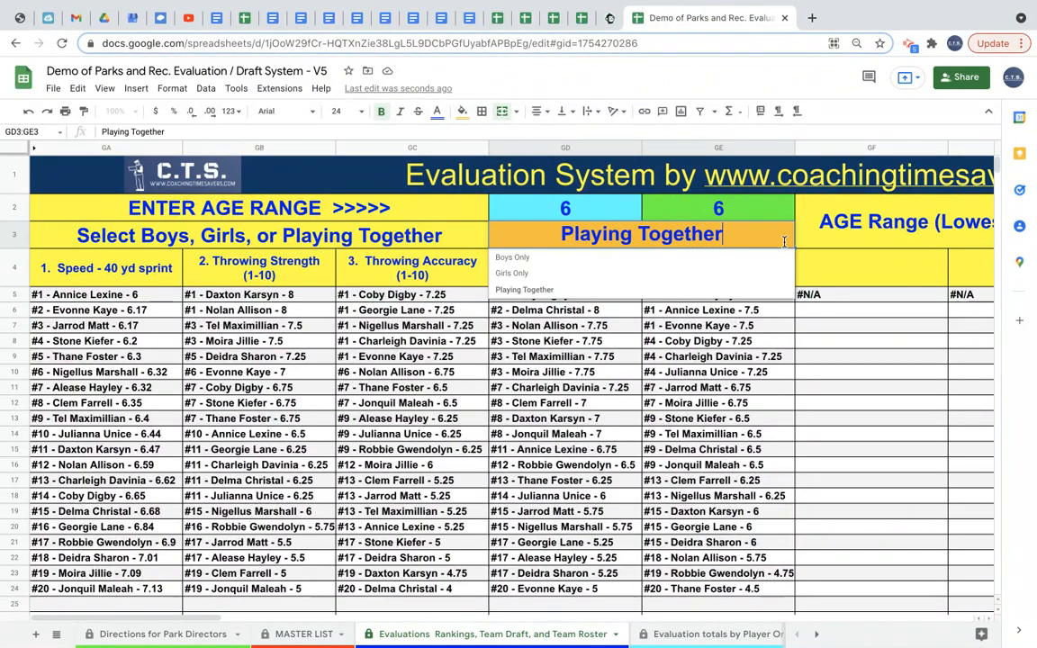
pyautogui.click(664, 259)
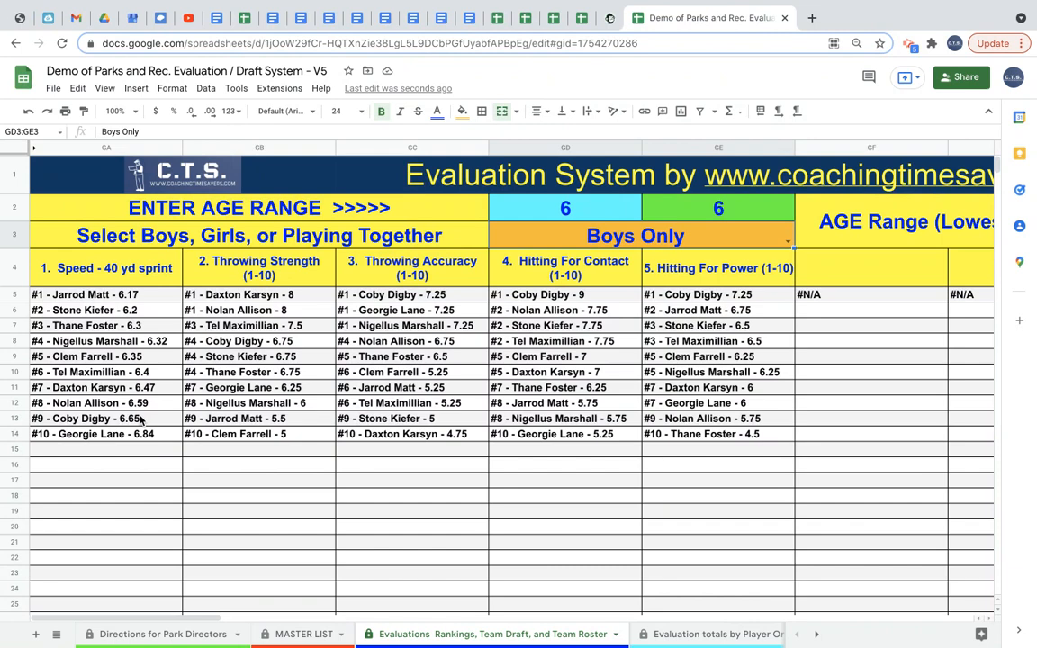
pyautogui.click(718, 209)
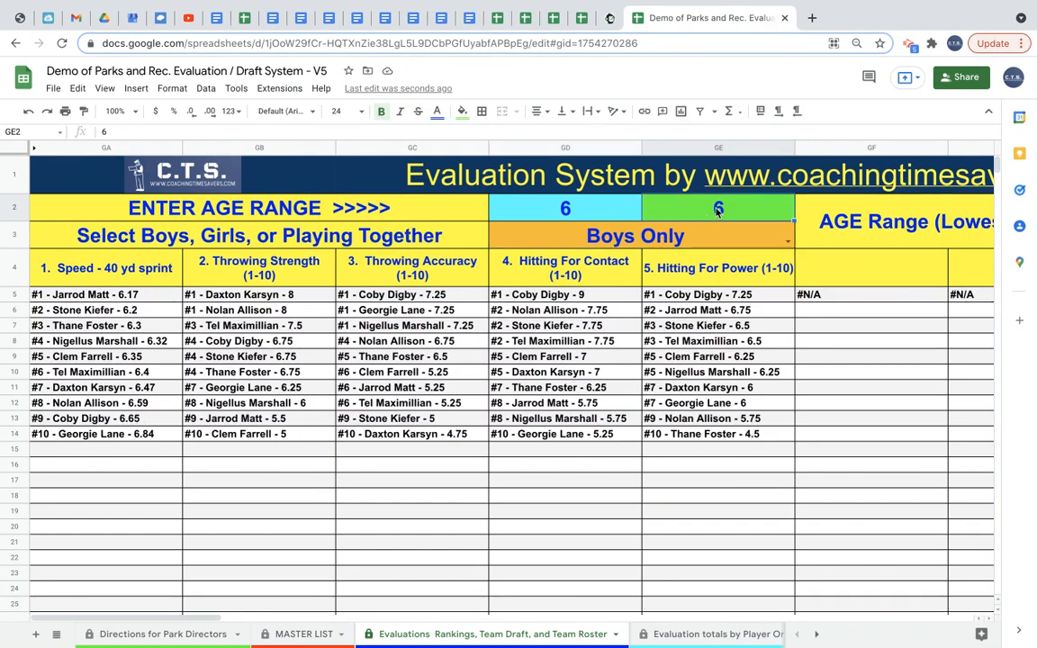
pyautogui.write('7')
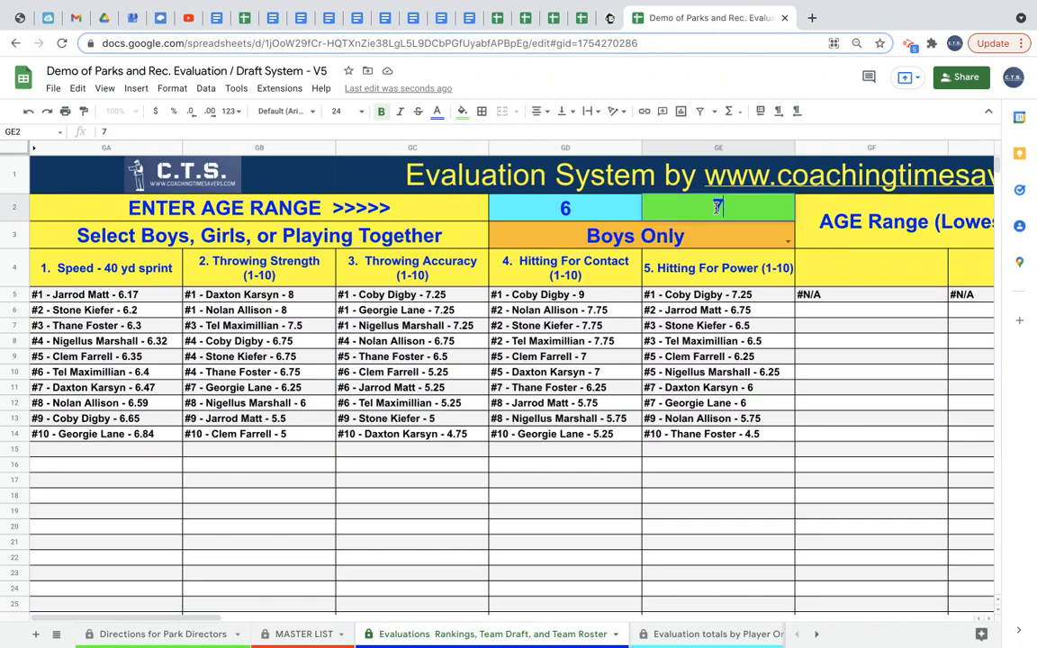
pyautogui.press('Return')
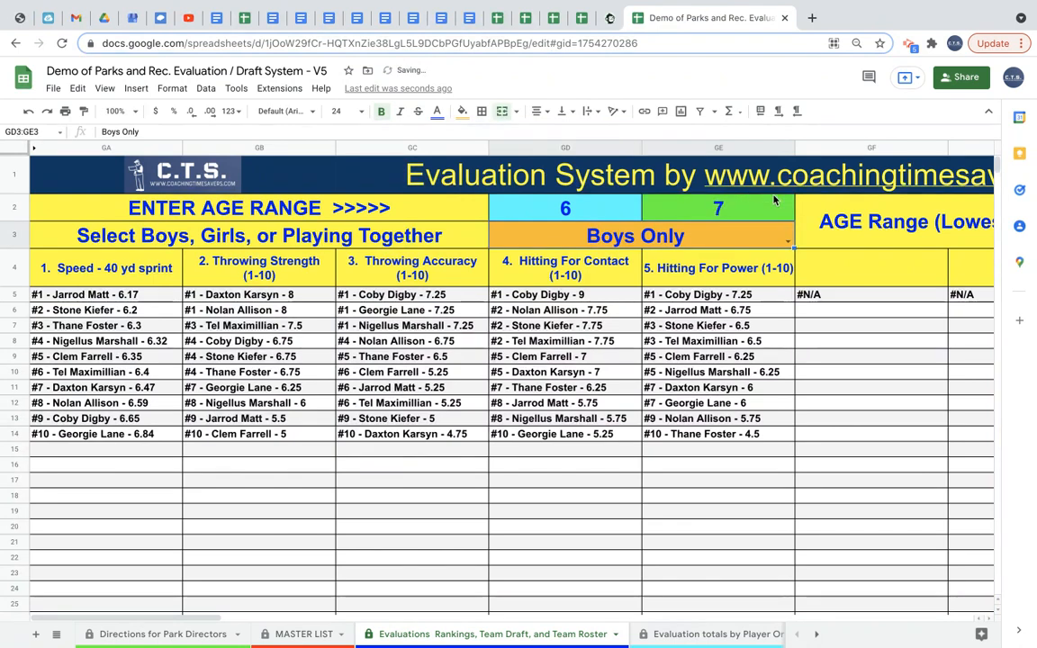
# Switch the rankings back to Playing Together and scroll through the ranked lists.
pyautogui.click(788, 241)
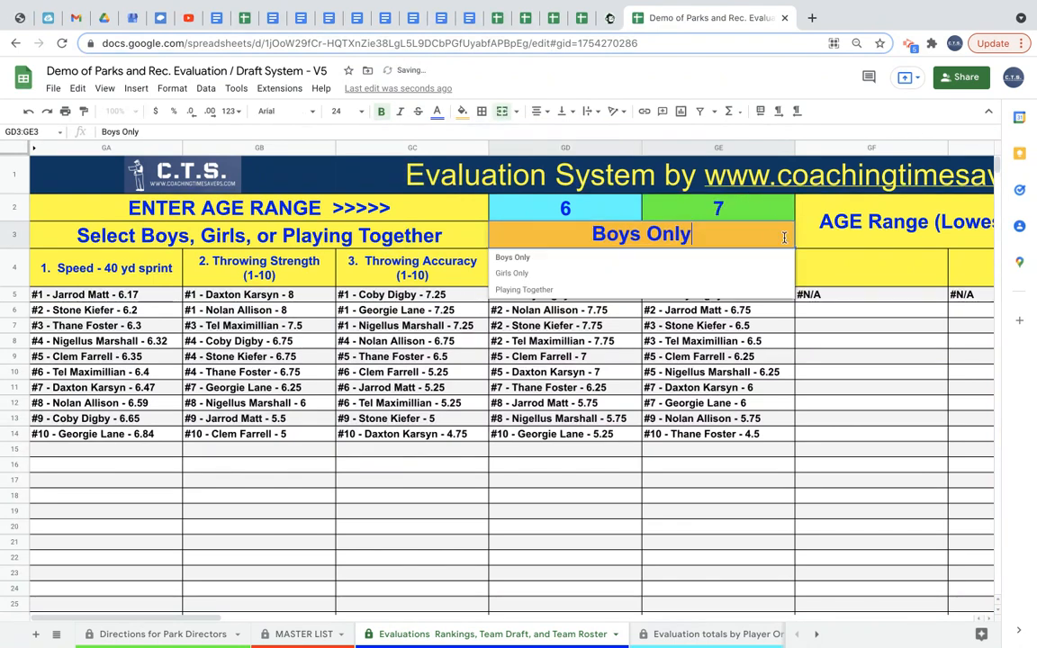
pyautogui.click(734, 289)
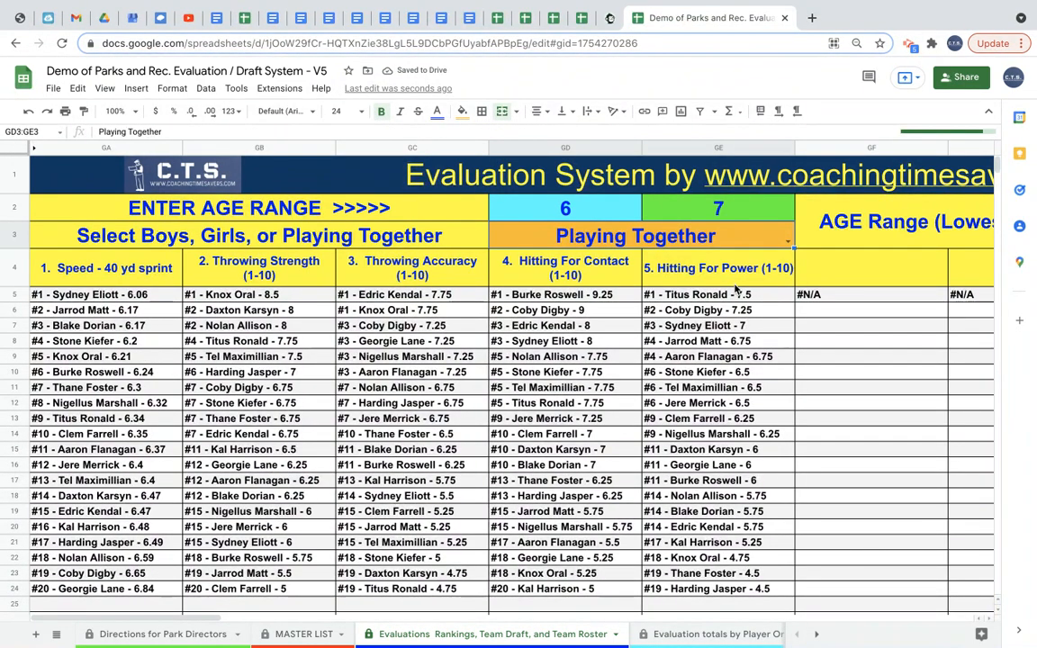
pyautogui.scroll(-5, 354, 464)
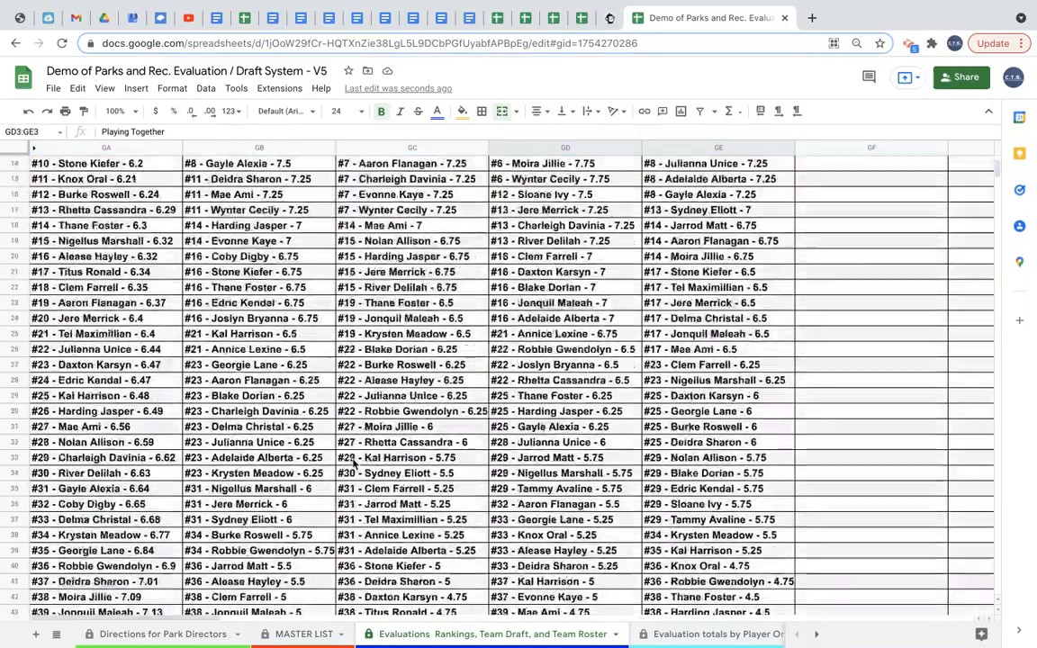
pyautogui.scroll(5, 354, 464)
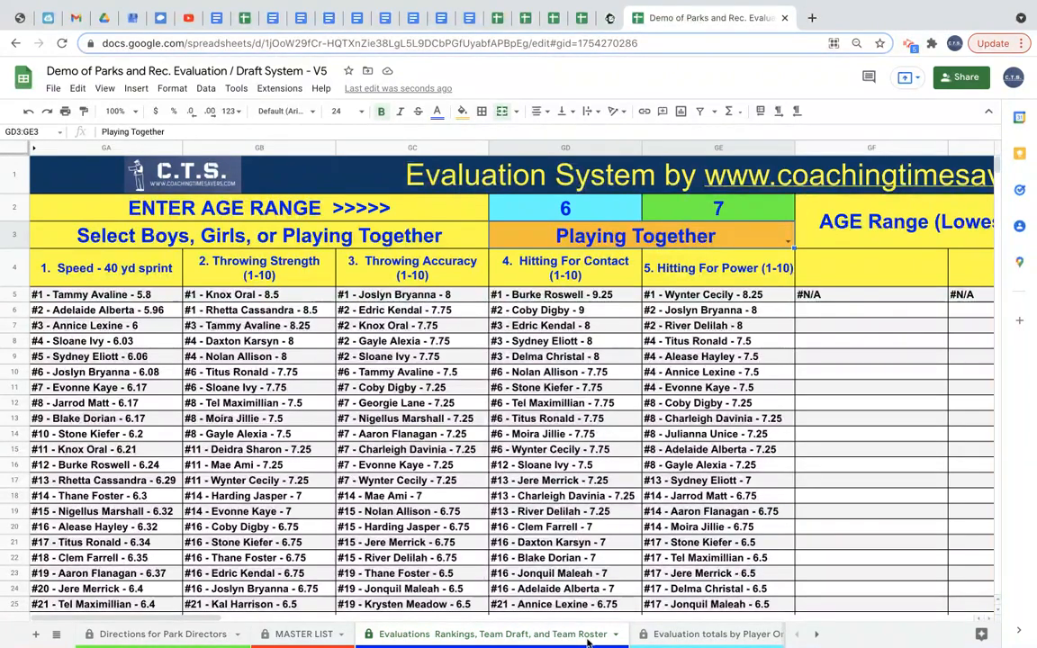
# Duplicate the Evaluations Rankings, Team Draft, and Team Roster sheet and rename the copy 8 year old boys.
pyautogui.click(615, 639)
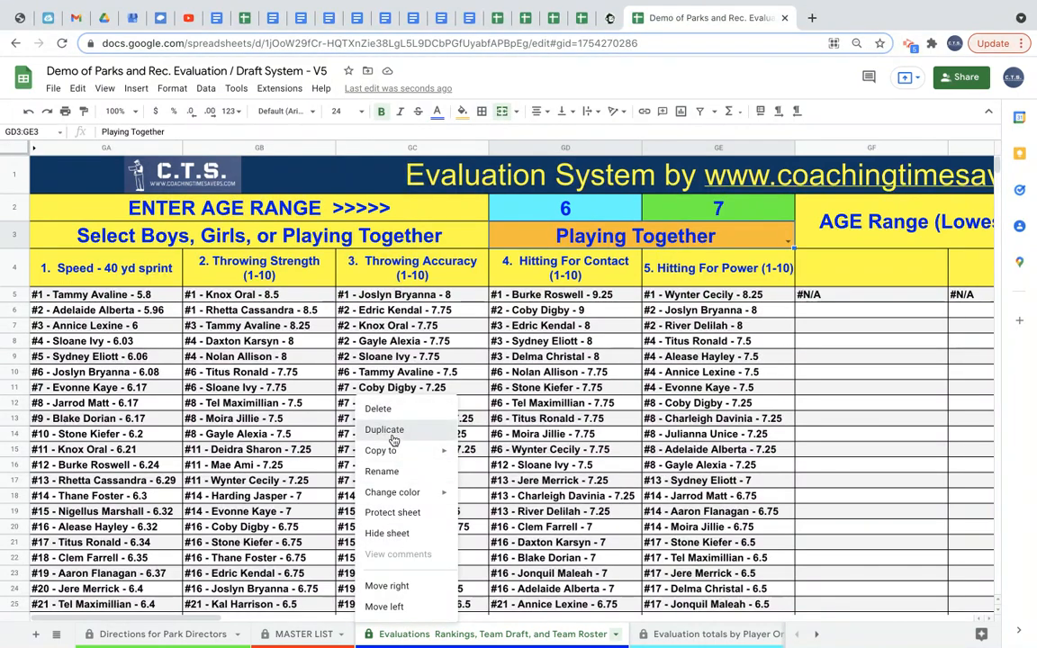
pyautogui.click(399, 431)
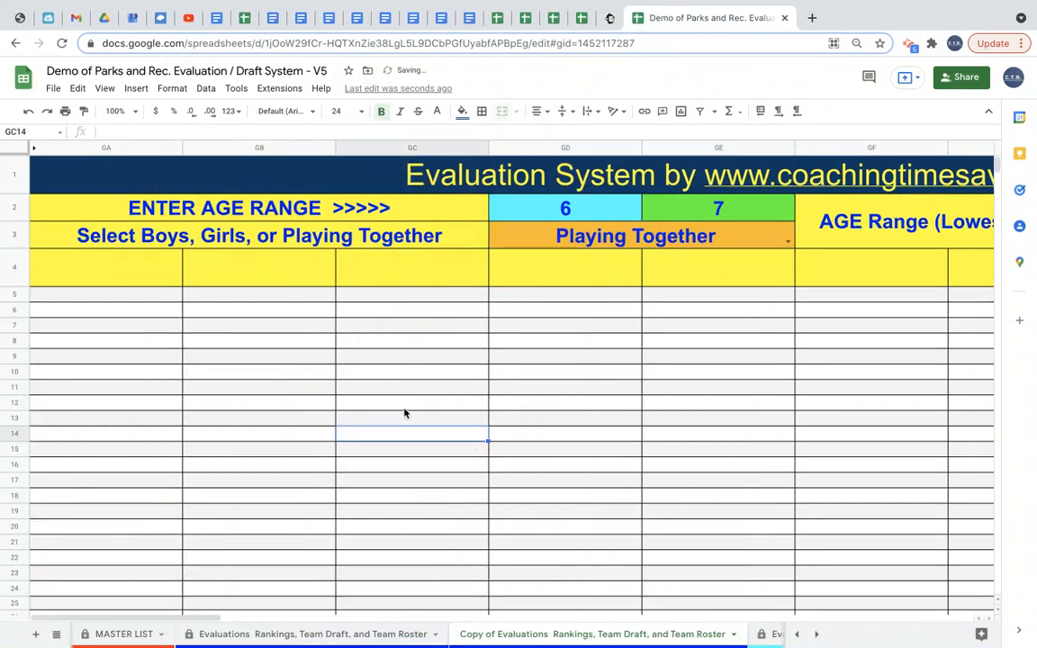
pyautogui.doubleClick(535, 636)
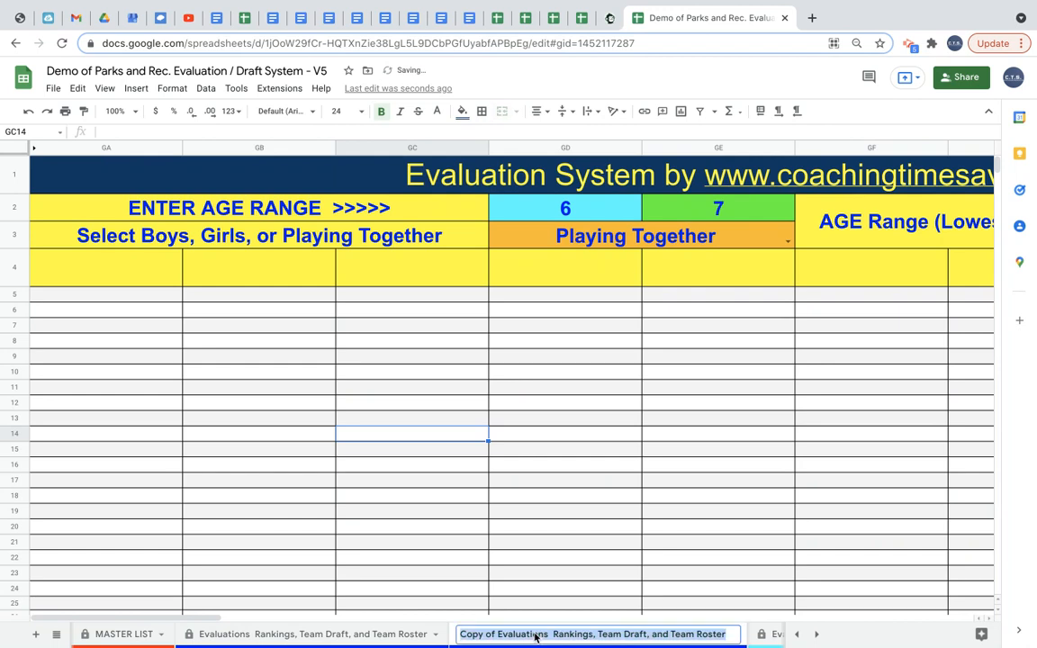
pyautogui.write('Board')
pyautogui.press('BackSpace')
pyautogui.press('BackSpace')
pyautogui.press('BackSpace')
pyautogui.press('BackSpace')
pyautogui.write('years')
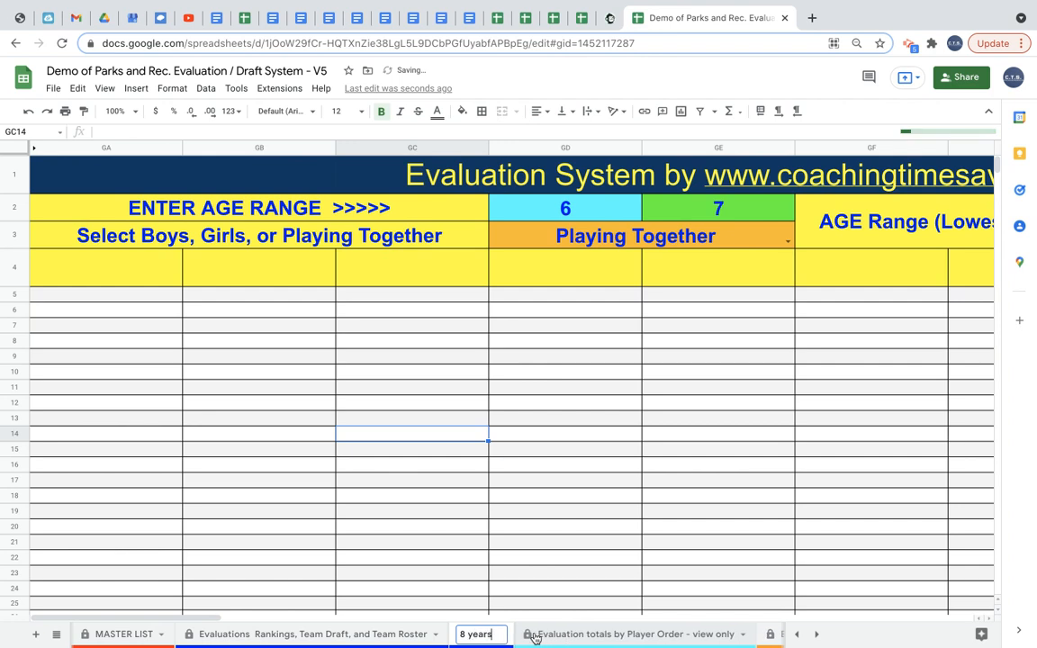
pyautogui.press('BackSpace')
pyautogui.write('old boys')
pyautogui.press('Return')
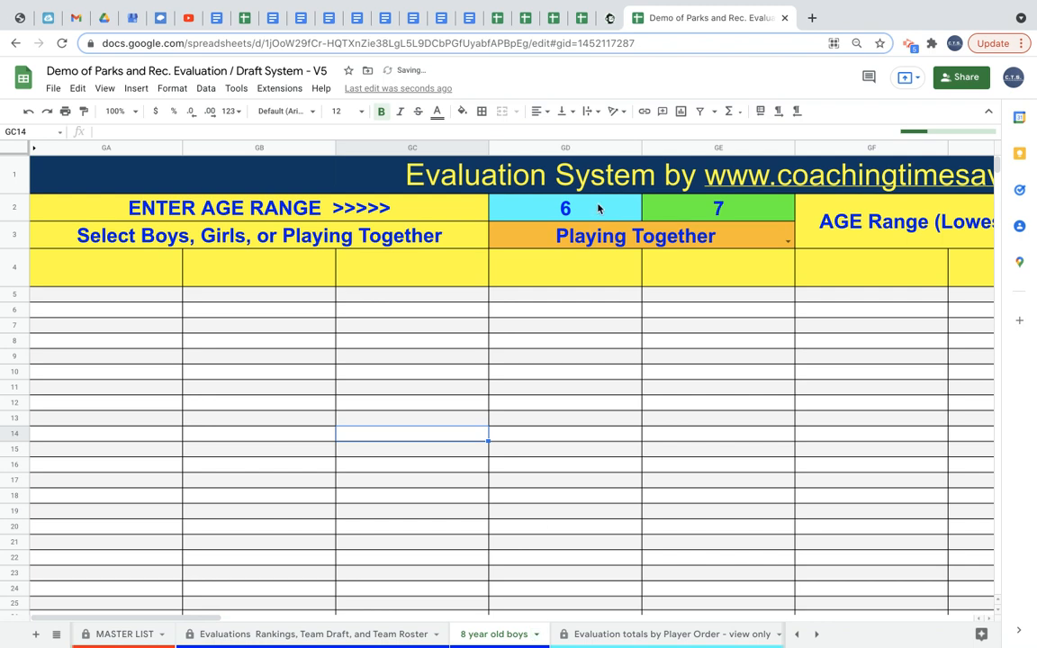
# On the copied sheet, set the age range to 8 through 8 and choose Boys Only.
pyautogui.click(599, 208)
pyautogui.write('8')
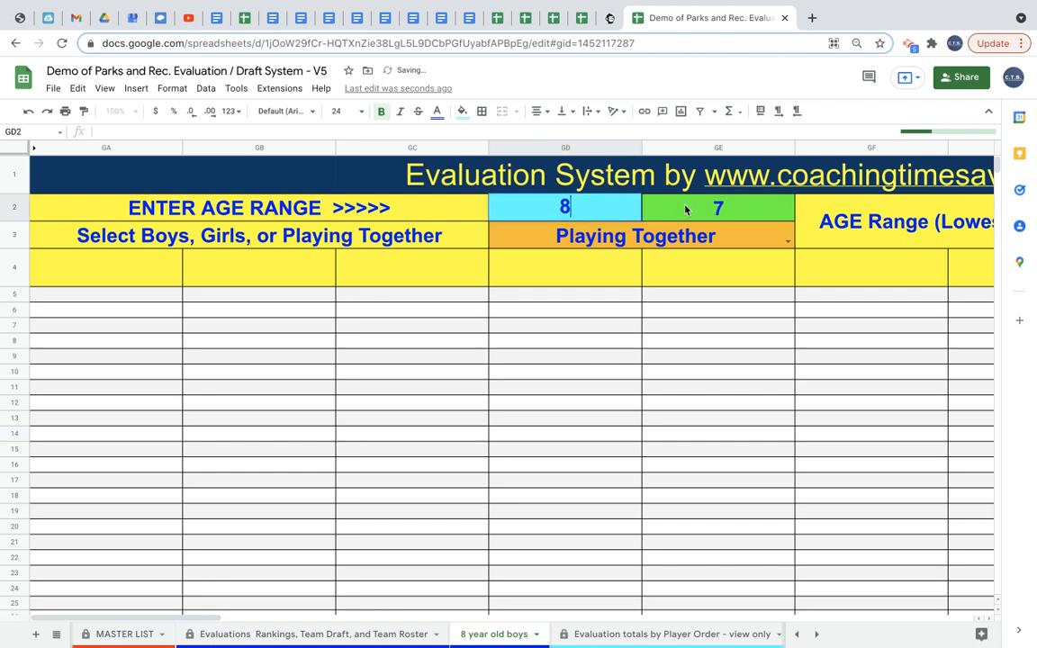
pyautogui.click(686, 206)
pyautogui.write('8')
pyautogui.click(755, 240)
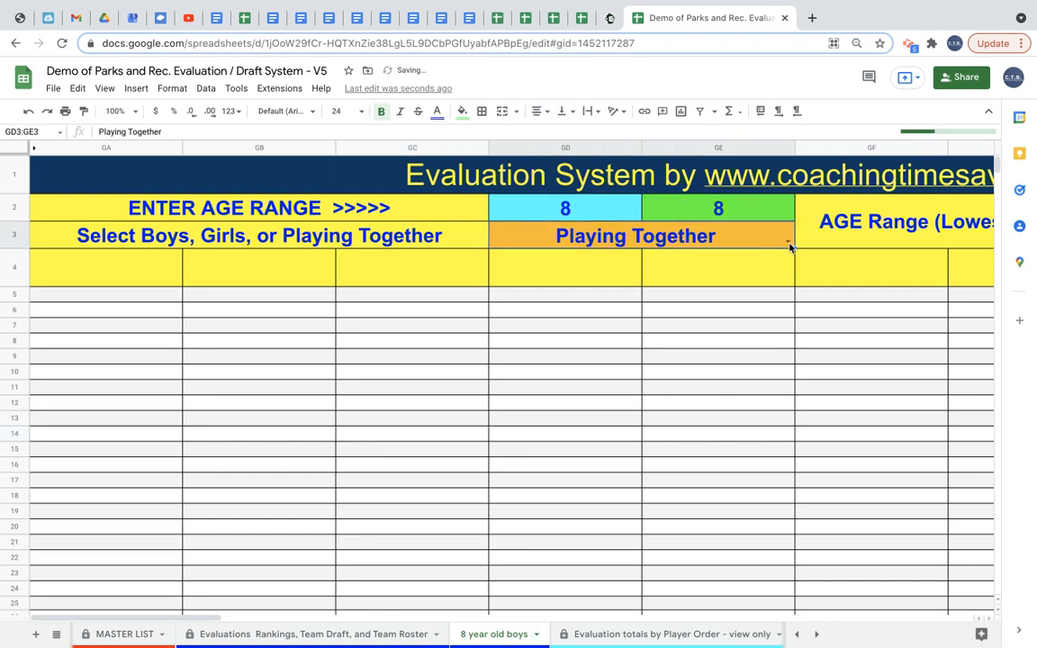
pyautogui.click(789, 241)
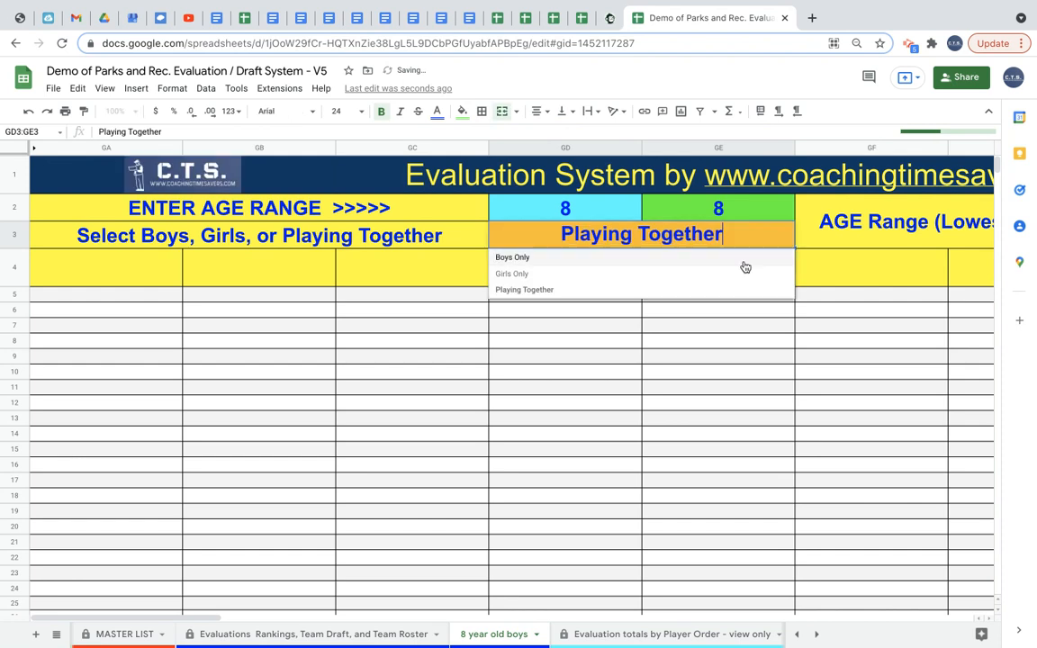
pyautogui.click(736, 267)
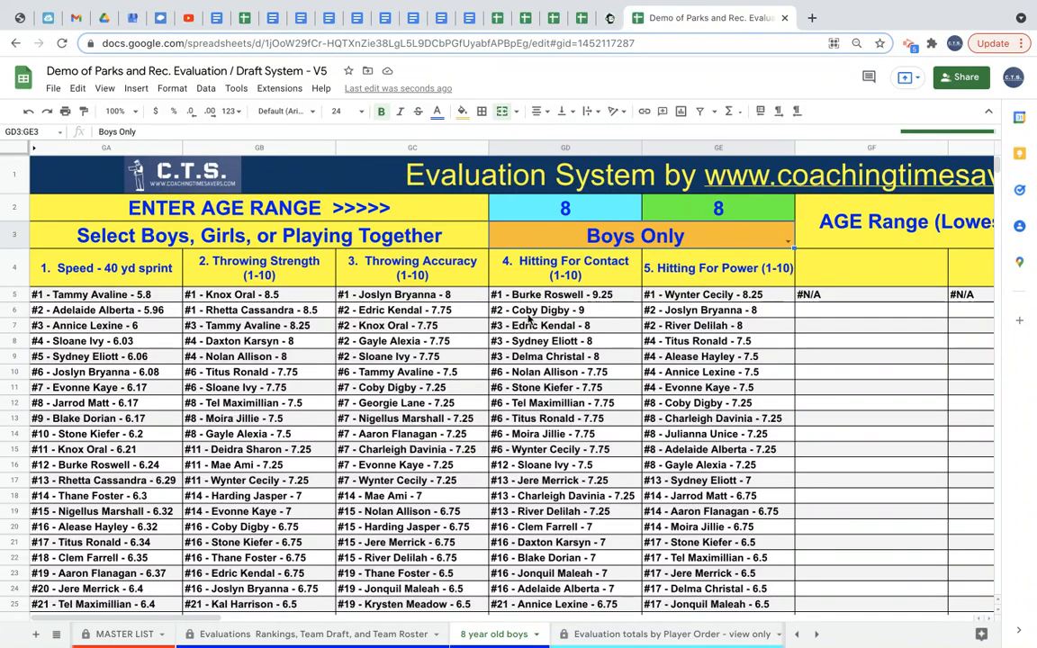
# Delete the 8 year old boys sheet.
pyautogui.scroll(-5, 493, 407)
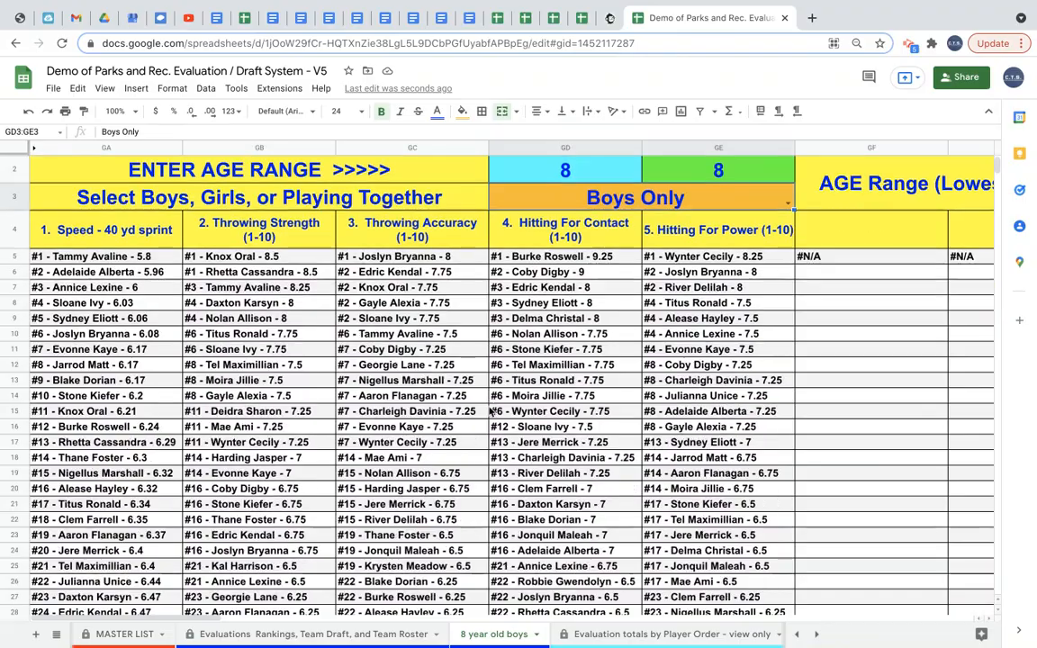
pyautogui.scroll(5, 492, 410)
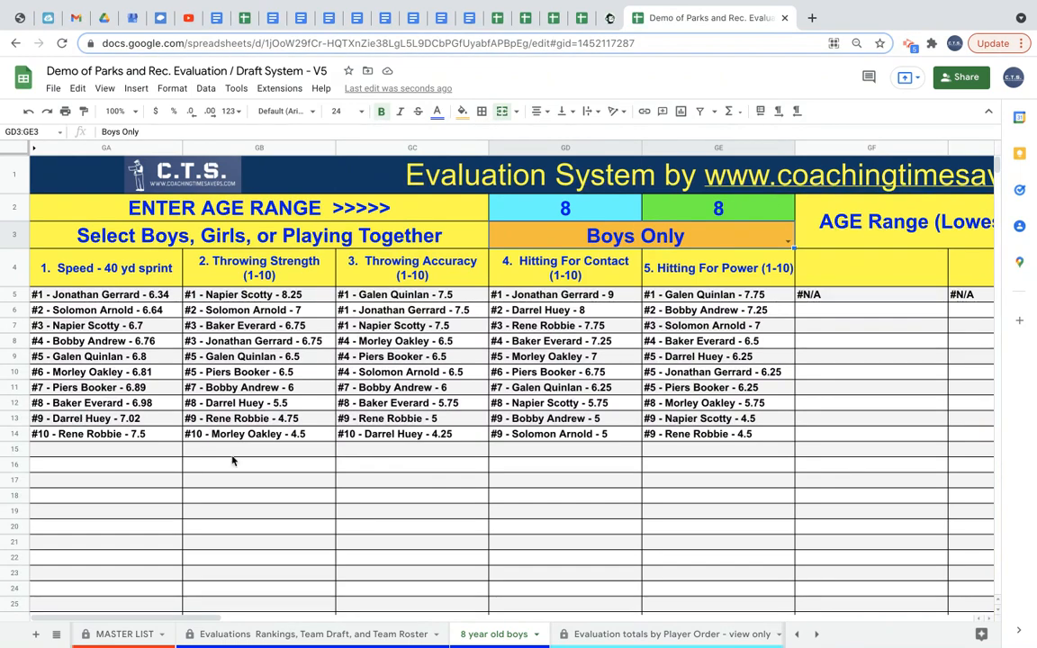
pyautogui.hscroll(10, 626, 477)
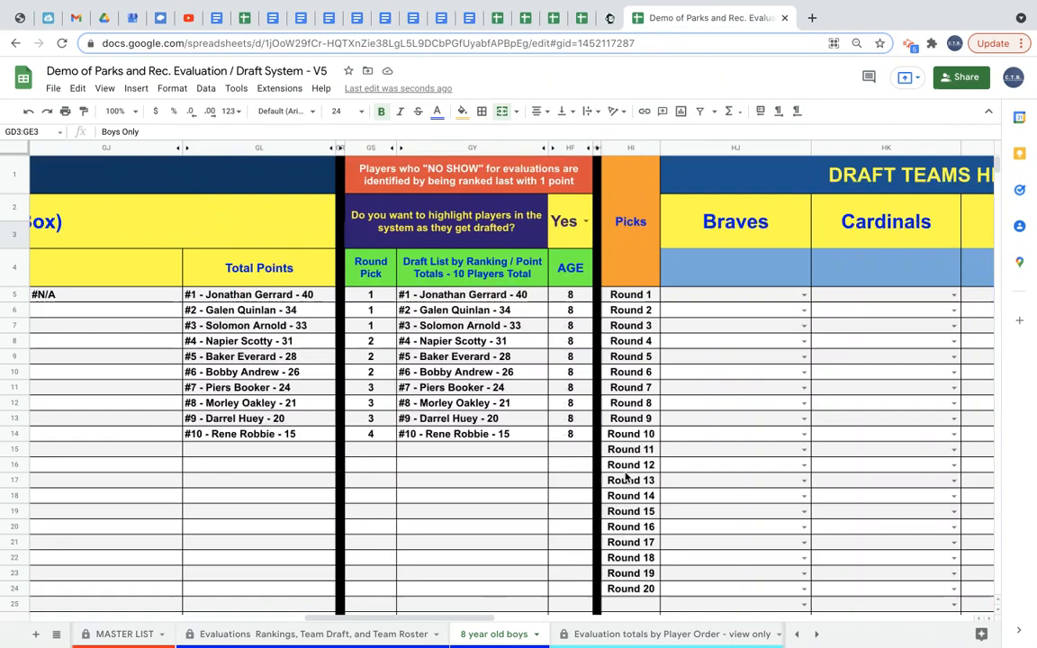
pyautogui.hscroll(-10, 625, 476)
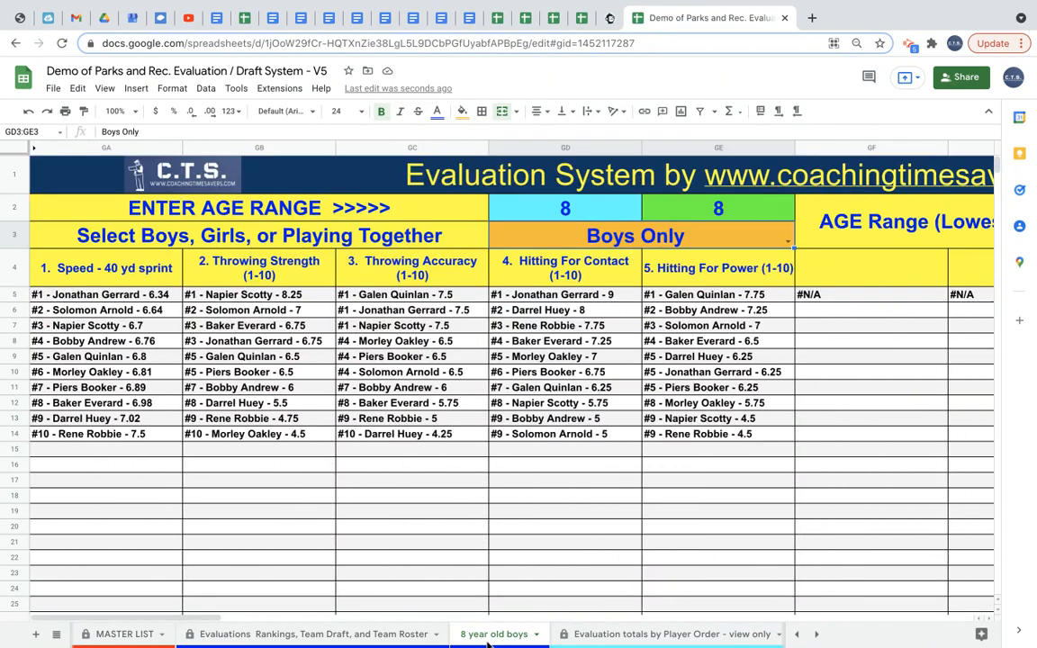
pyautogui.click(536, 635)
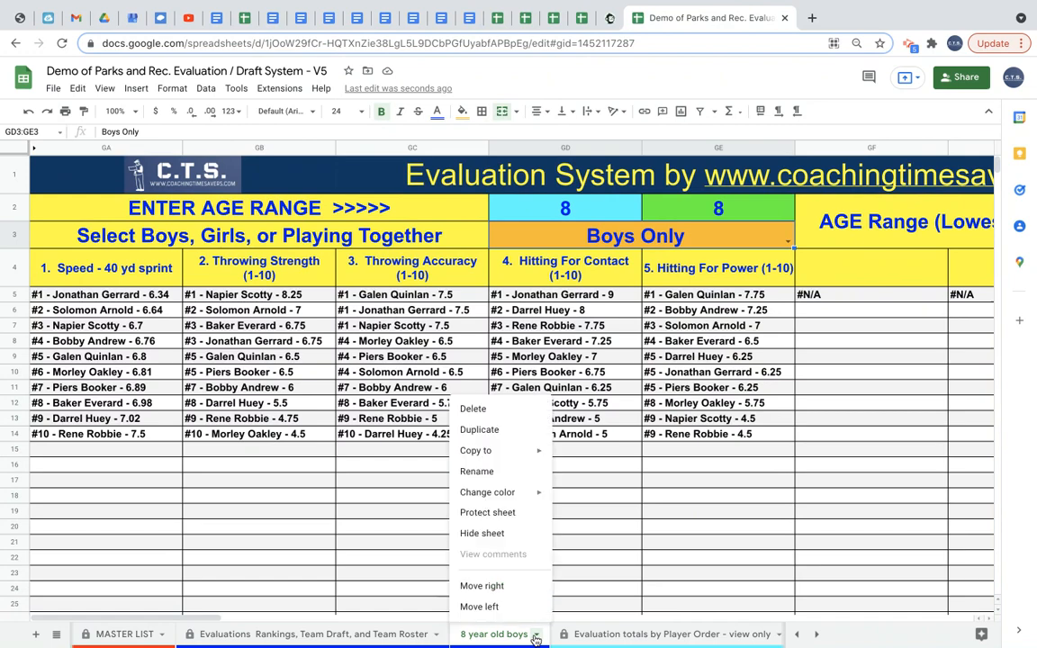
pyautogui.click(475, 410)
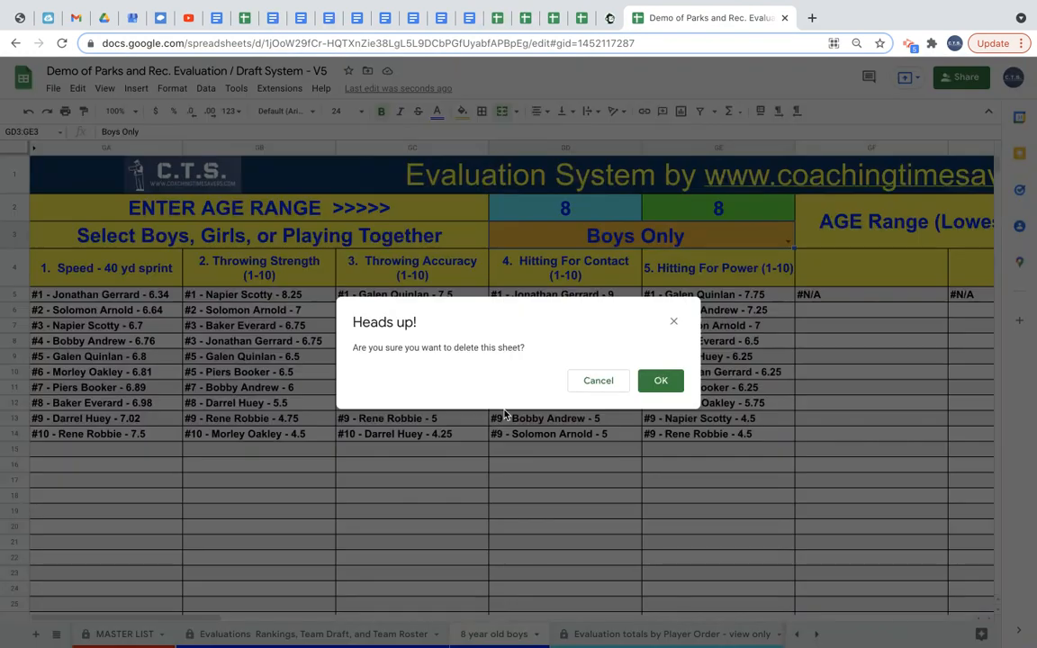
pyautogui.click(660, 385)
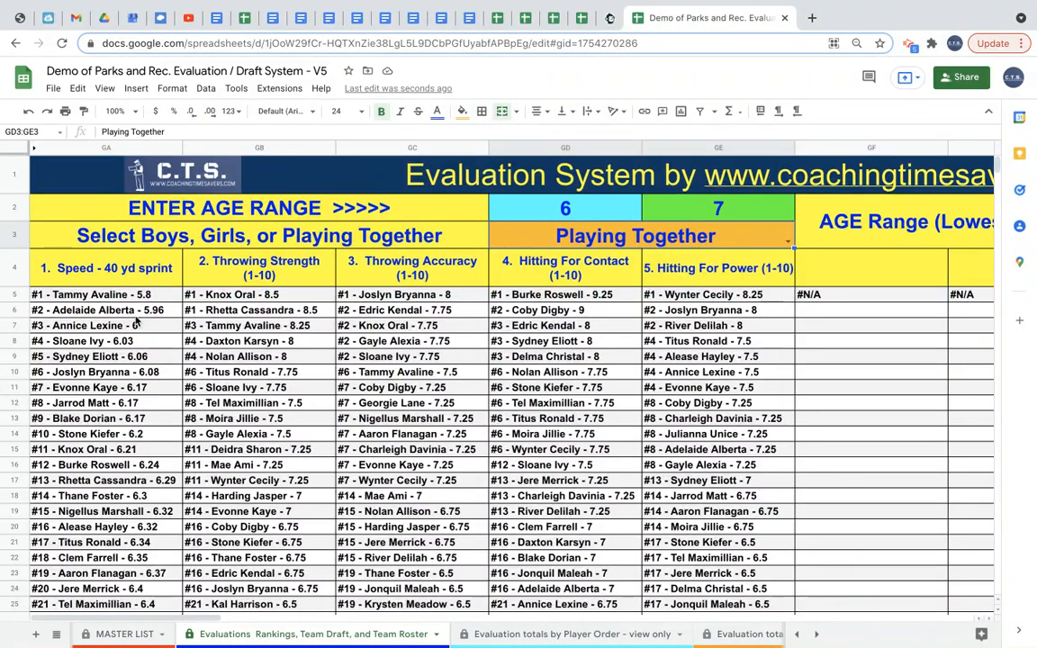
# Examine the ranked skill lists and the total points draft list on the rankings sheet.
pyautogui.scroll(-5, 136, 321)
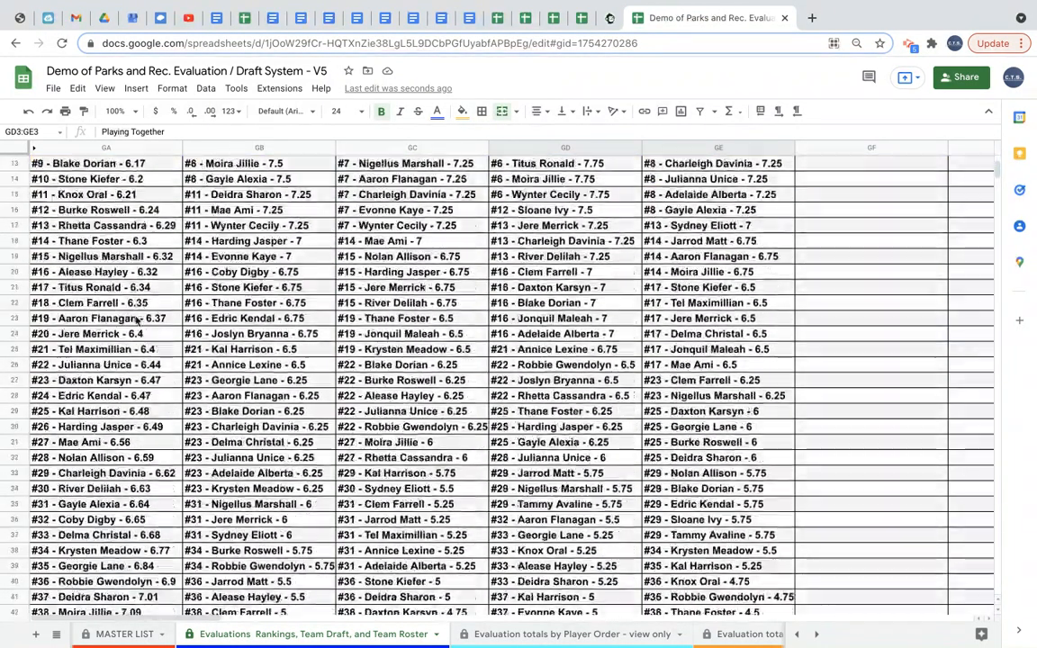
pyautogui.scroll(-3, 136, 321)
pyautogui.scroll(8, 136, 321)
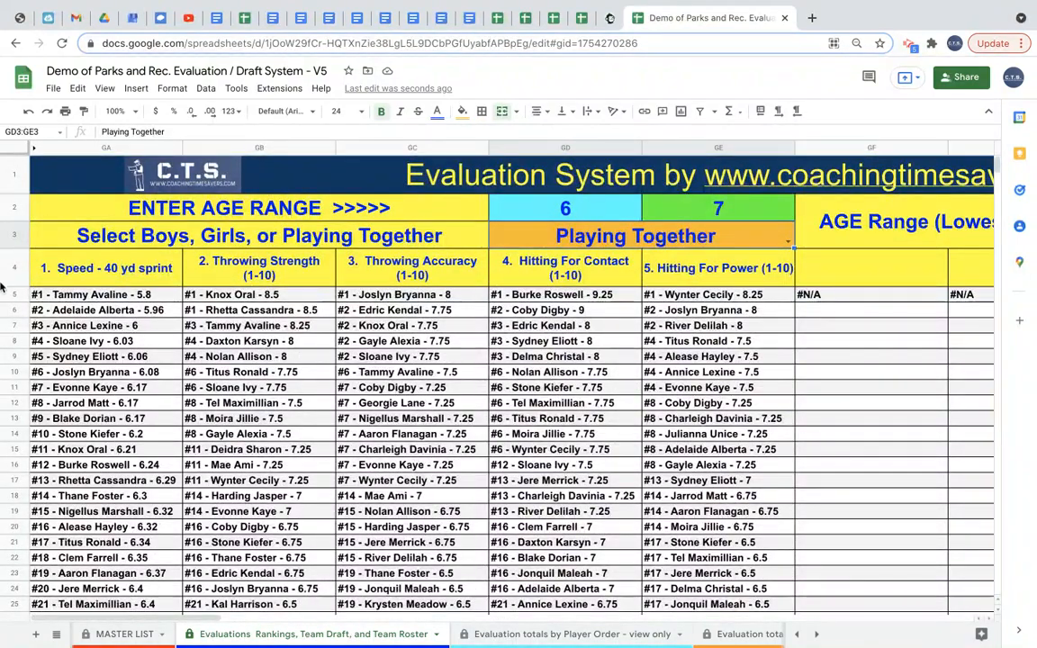
pyautogui.click(63, 298)
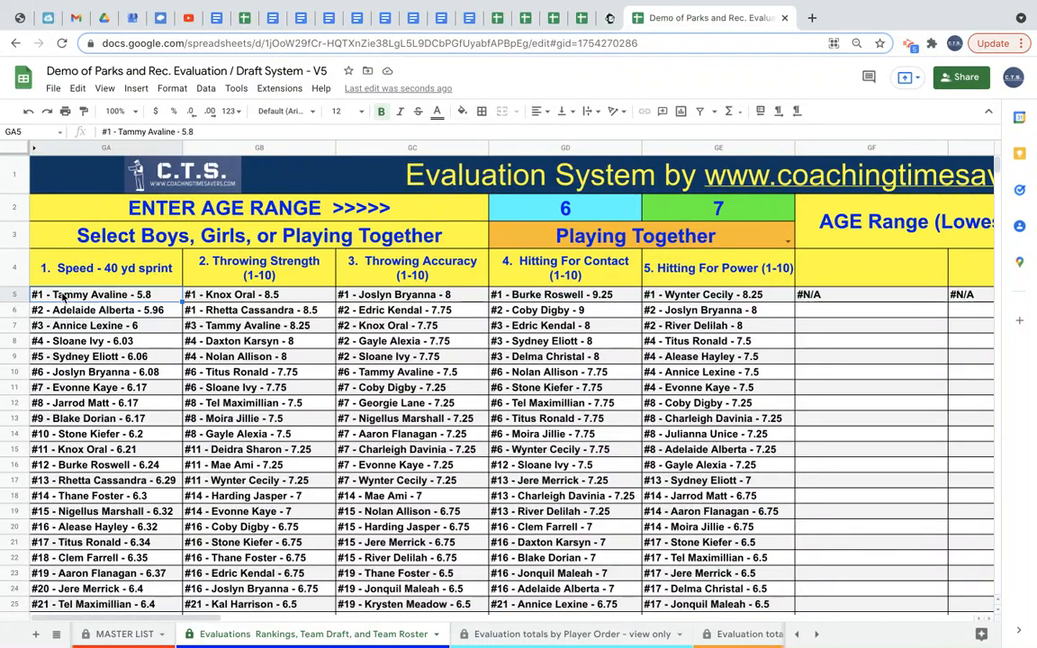
pyautogui.click(66, 312)
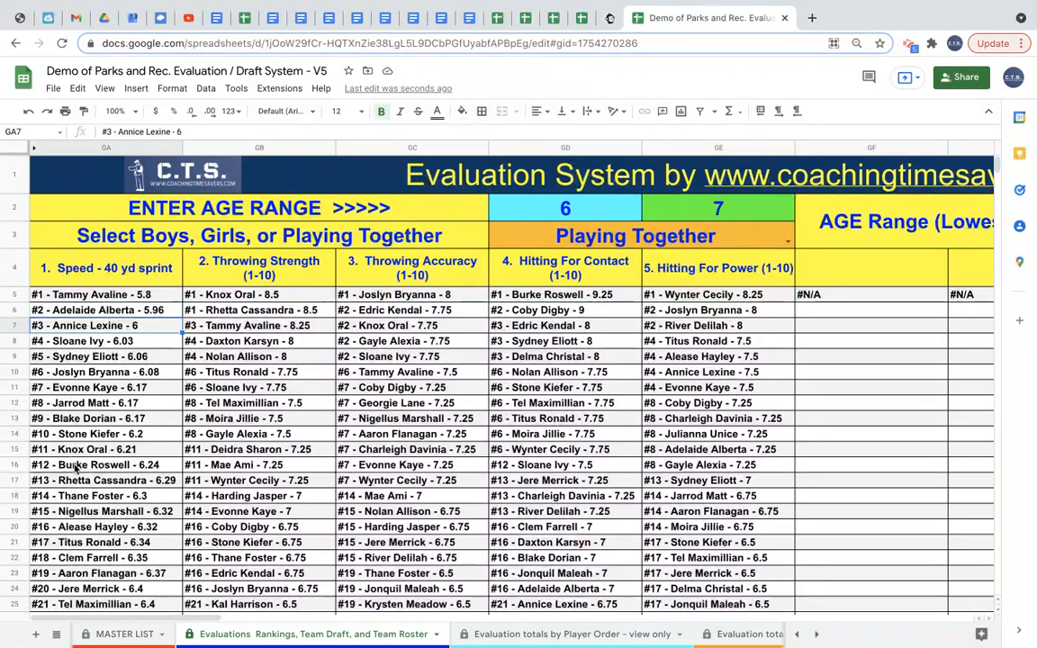
pyautogui.scroll(-2, 74, 472)
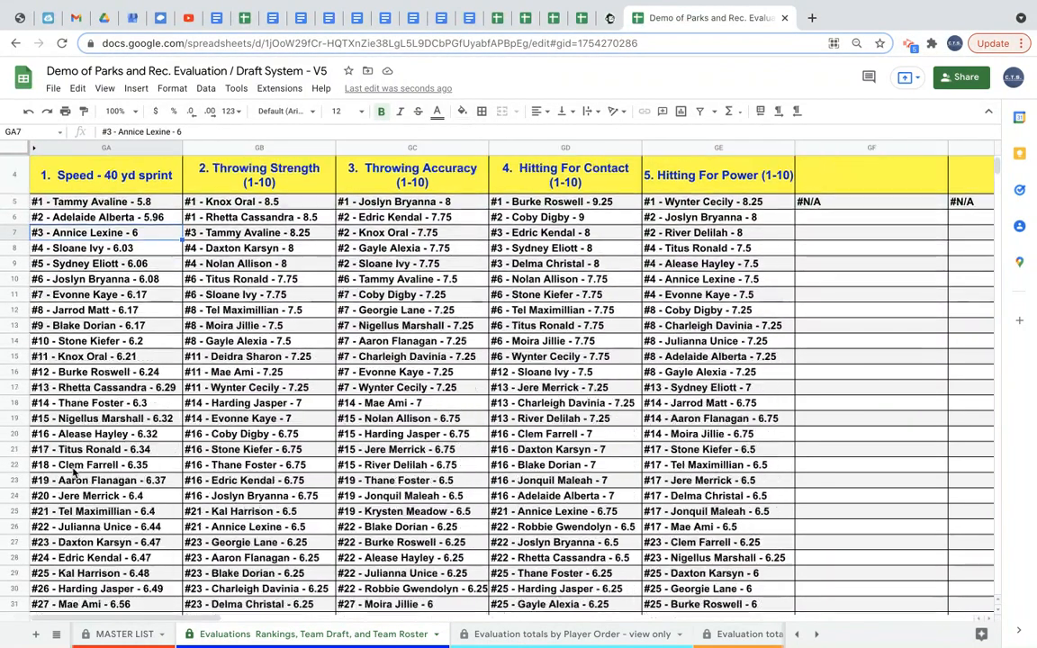
pyautogui.scroll(2, 74, 472)
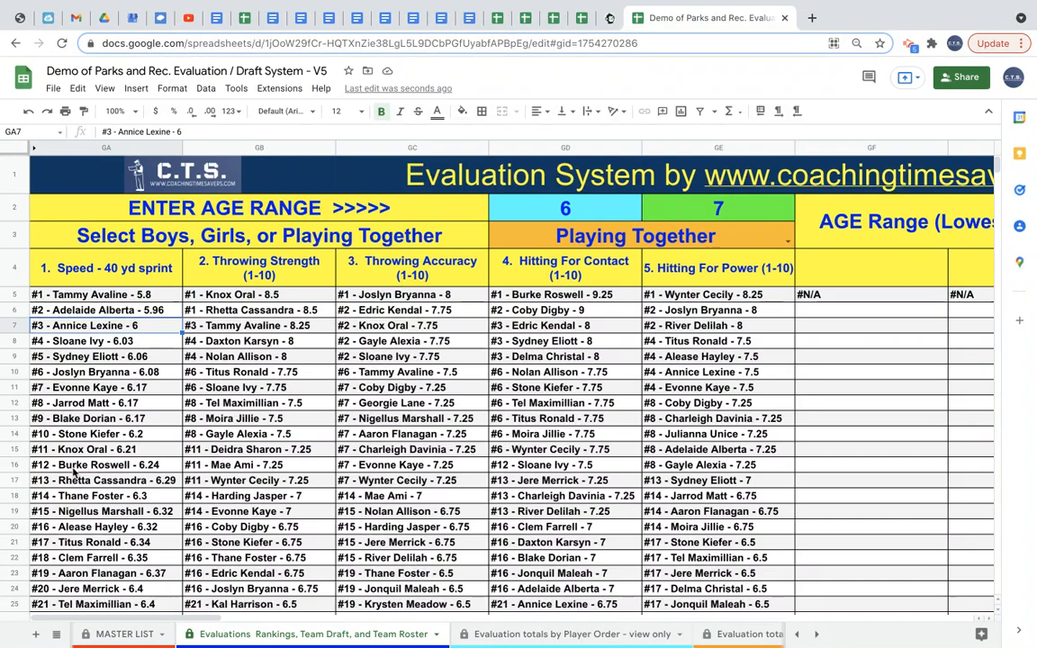
pyautogui.click(216, 295)
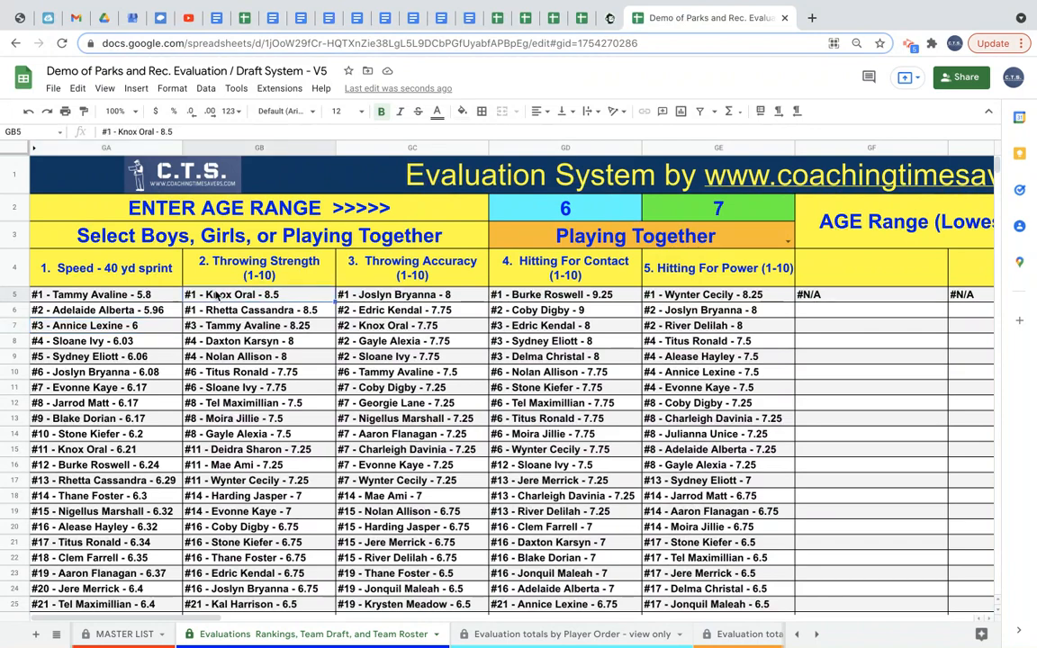
pyautogui.click(128, 301)
pyautogui.click(236, 297)
pyautogui.click(236, 311)
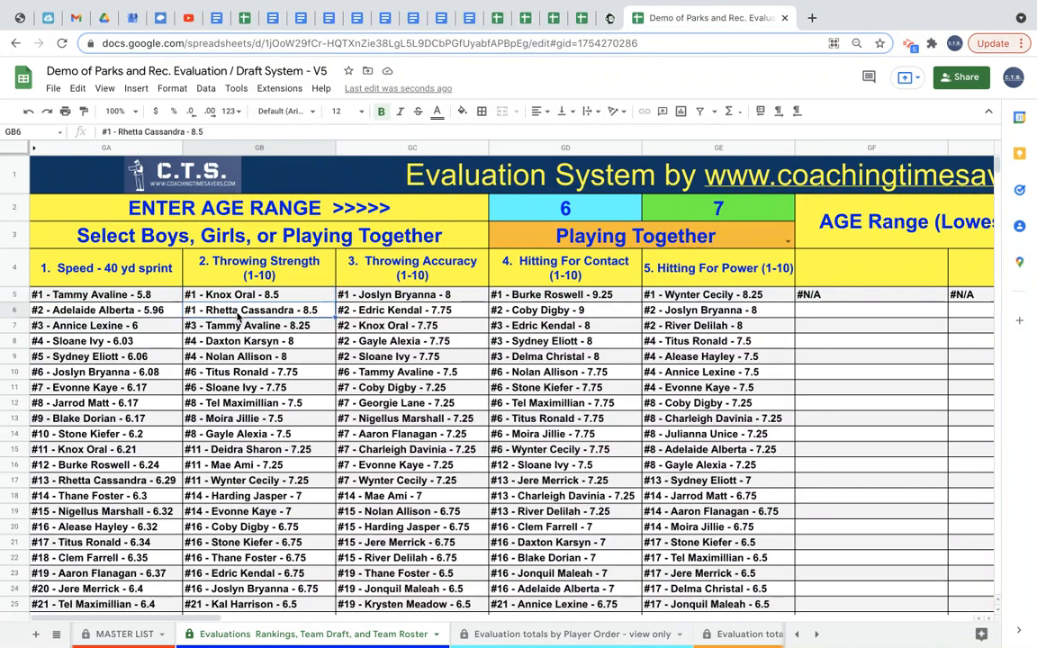
pyautogui.click(236, 328)
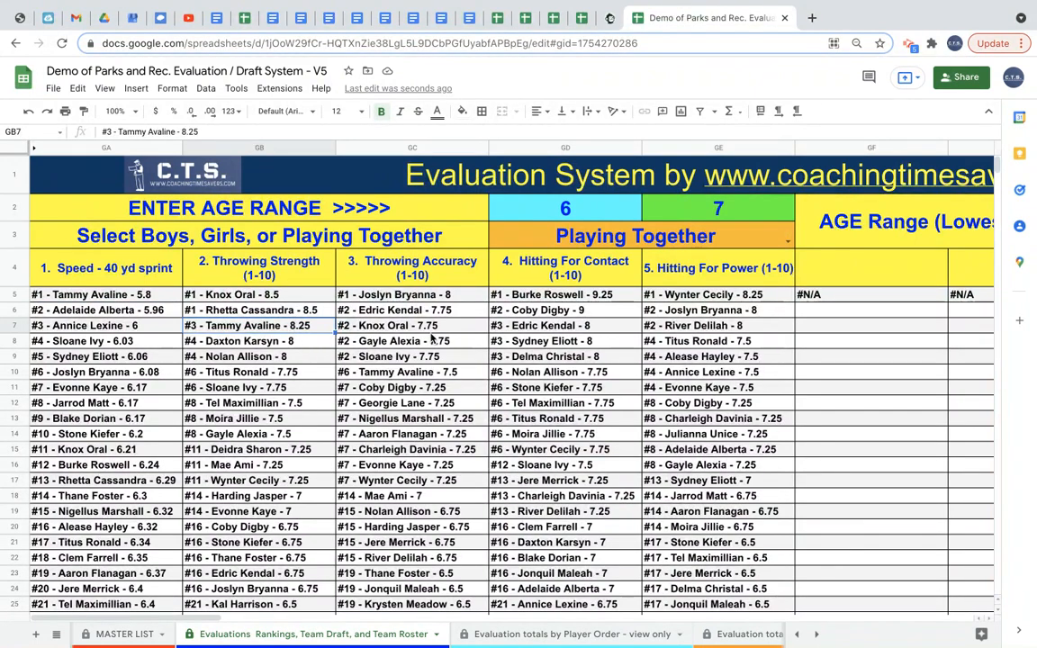
pyautogui.hscroll(2, 689, 399)
pyautogui.hscroll(6, 689, 399)
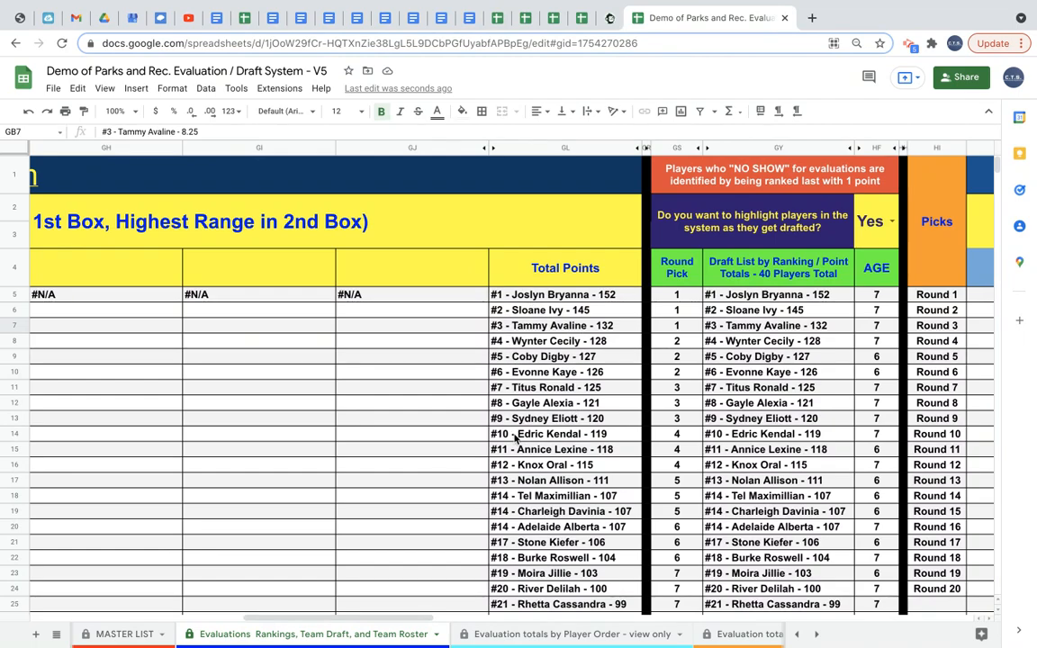
pyautogui.scroll(-8, 549, 521)
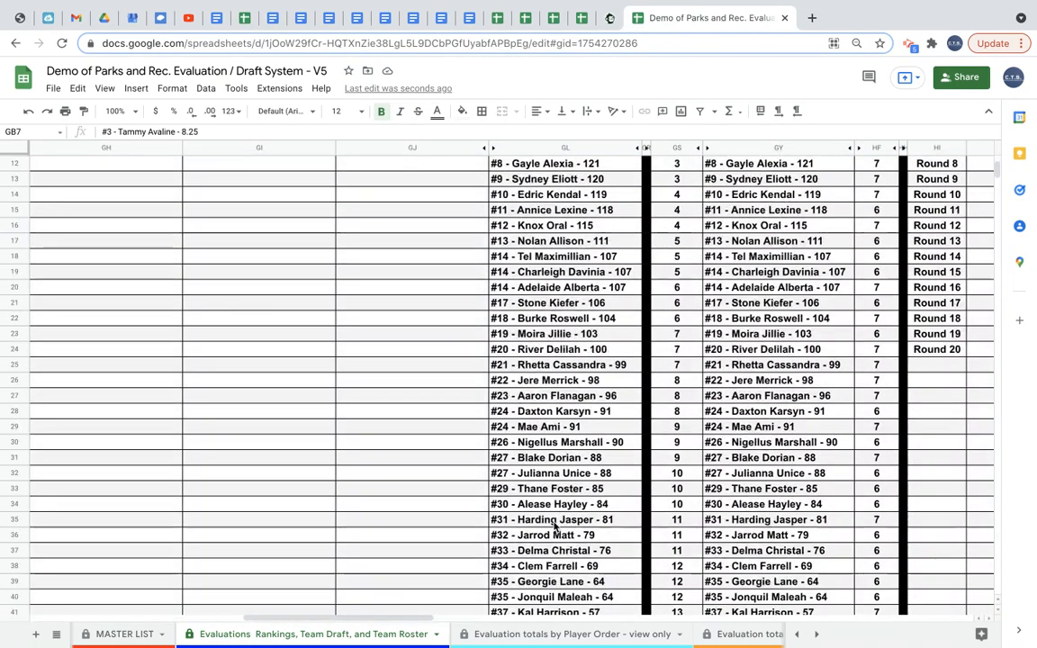
pyautogui.scroll(8, 554, 527)
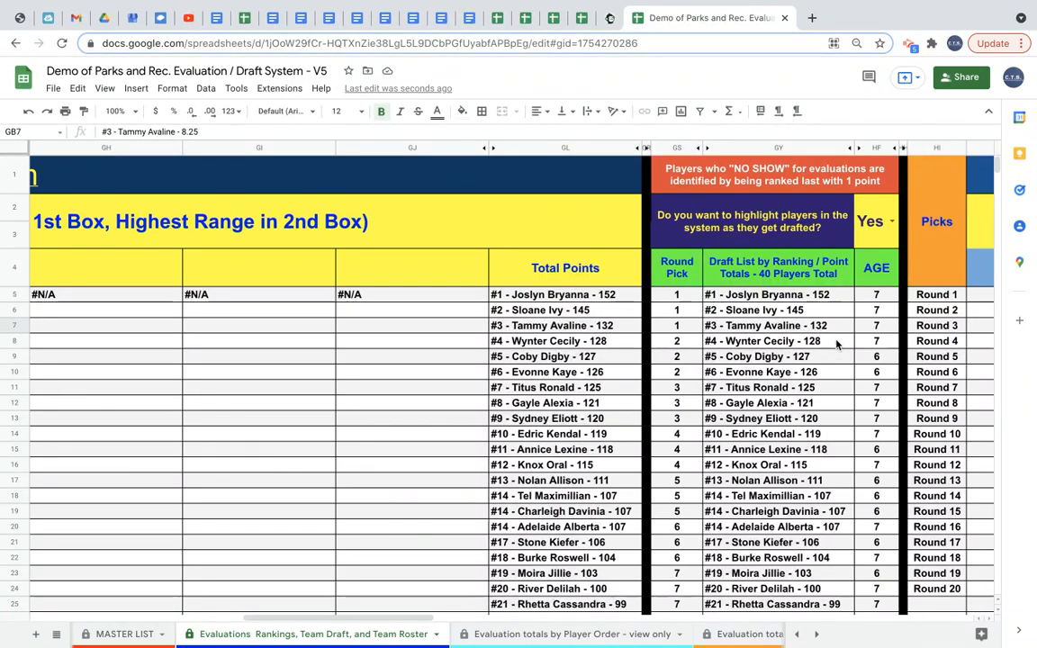
# Clear the team names from the first three draft team header cells.
pyautogui.hscroll(5, 829, 341)
pyautogui.moveTo(611, 223); pyautogui.dragTo(842, 225)
pyautogui.press('Delete')
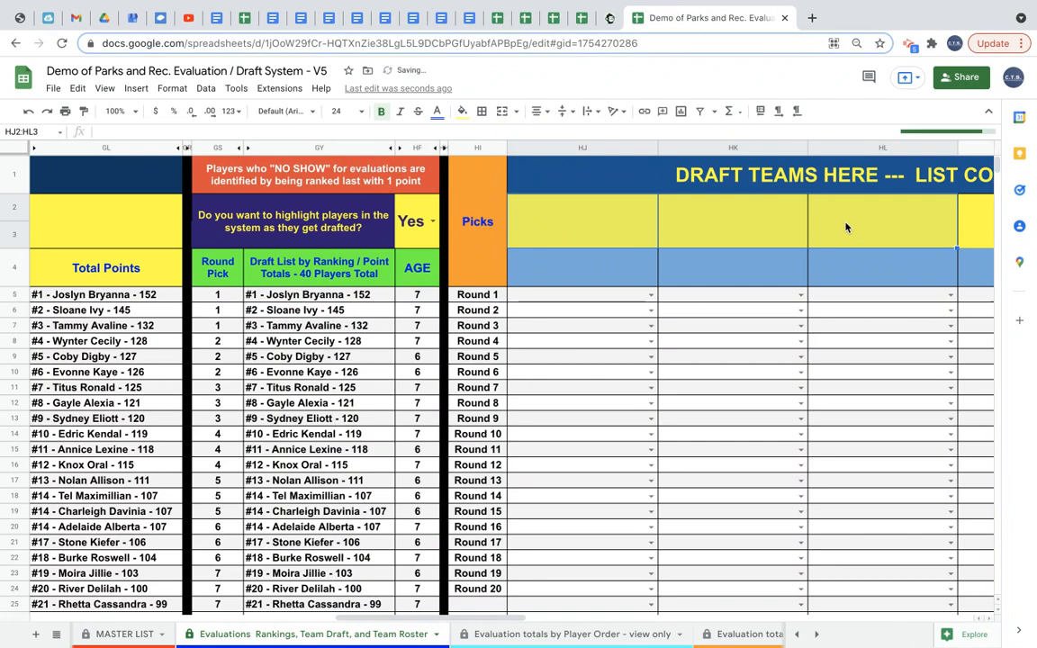
pyautogui.click(756, 222)
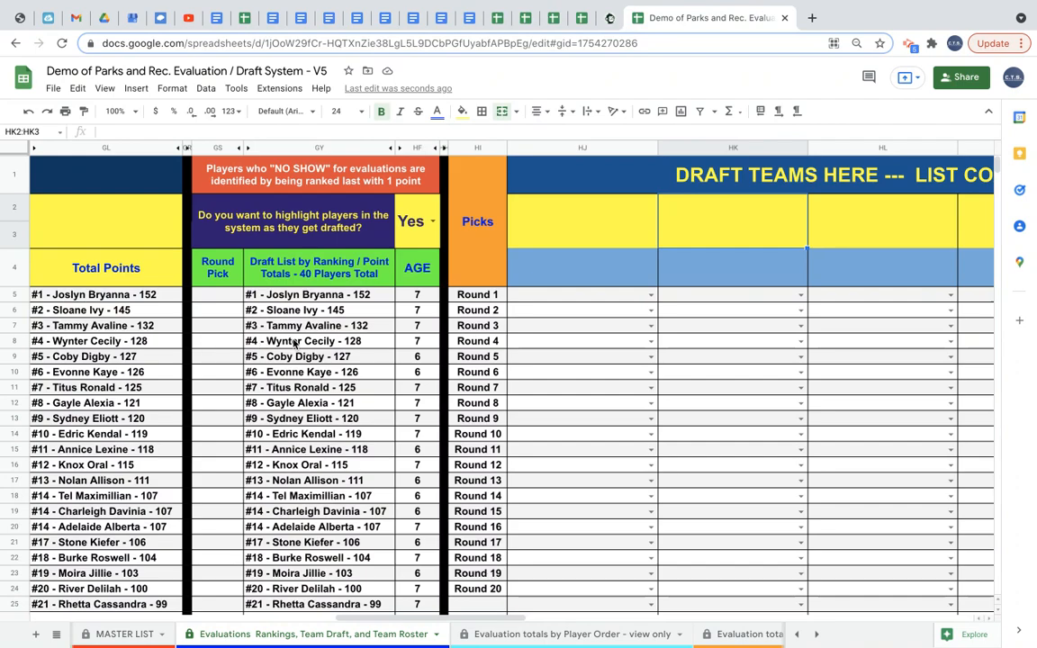
# Enter the team names Braves, Cardinals and Atros in the first three draft team header cells.
pyautogui.hscroll(-10, 293, 343)
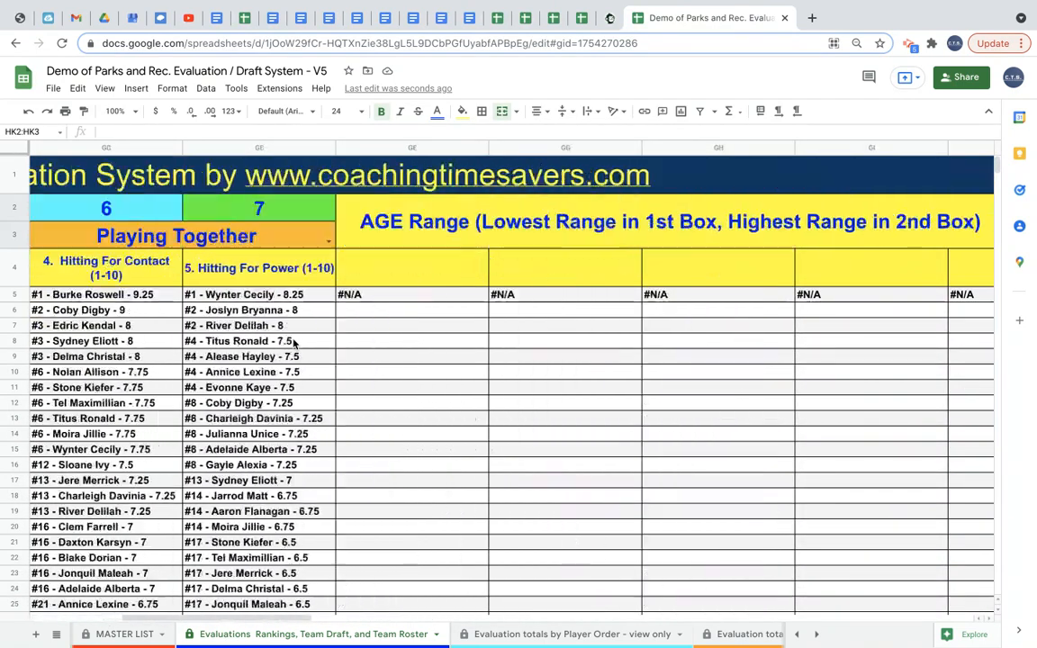
pyautogui.hscroll(5, 294, 343)
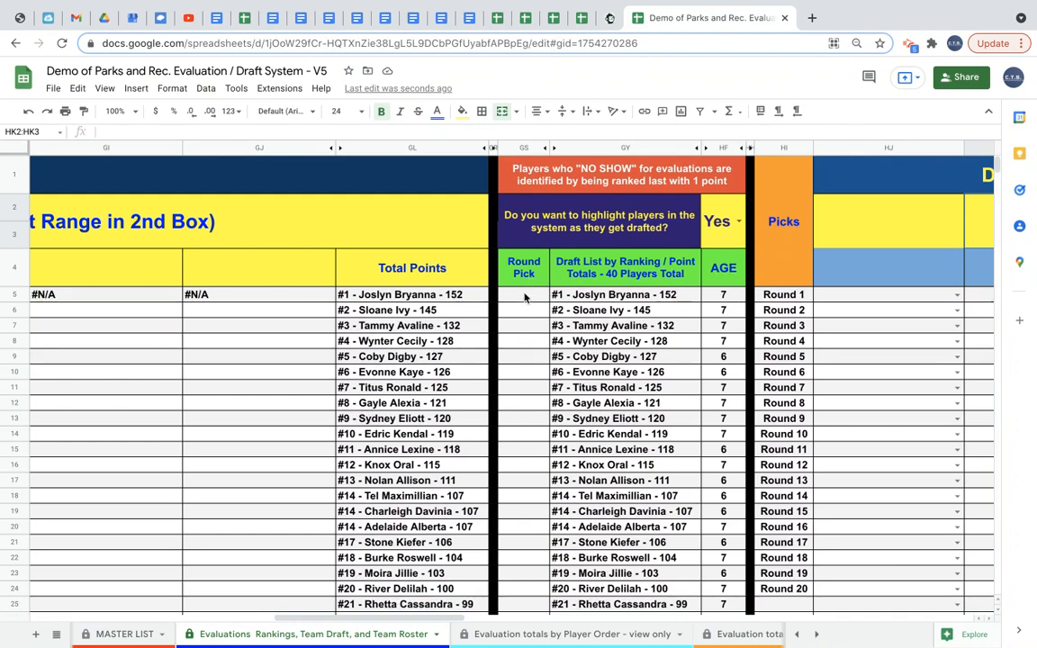
pyautogui.scroll(-5, 551, 470)
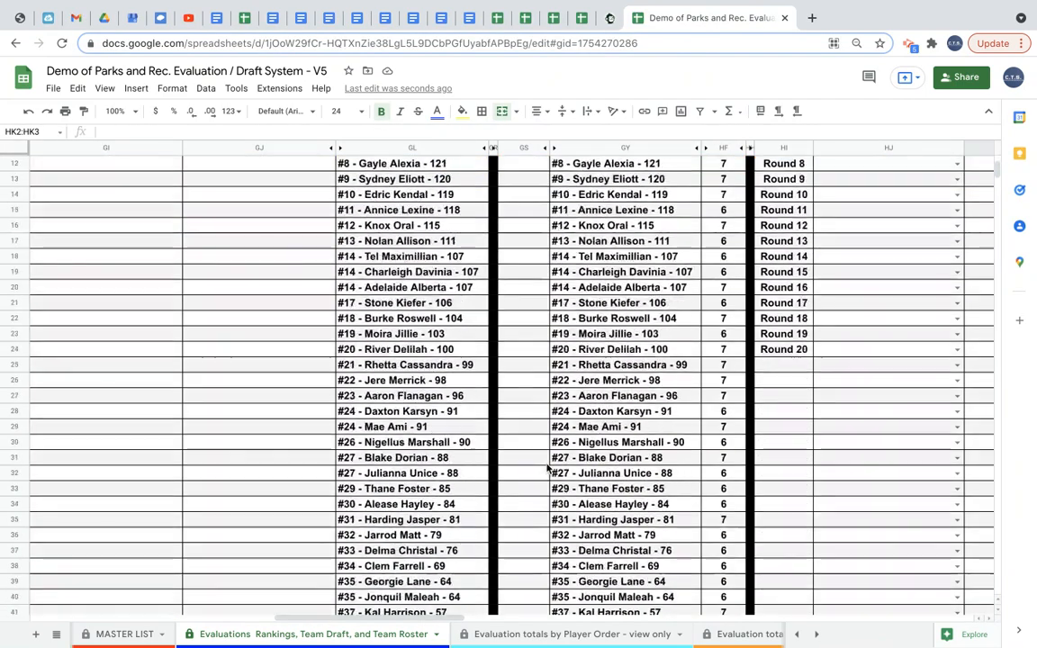
pyautogui.scroll(-2, 624, 547)
pyautogui.scroll(6, 608, 462)
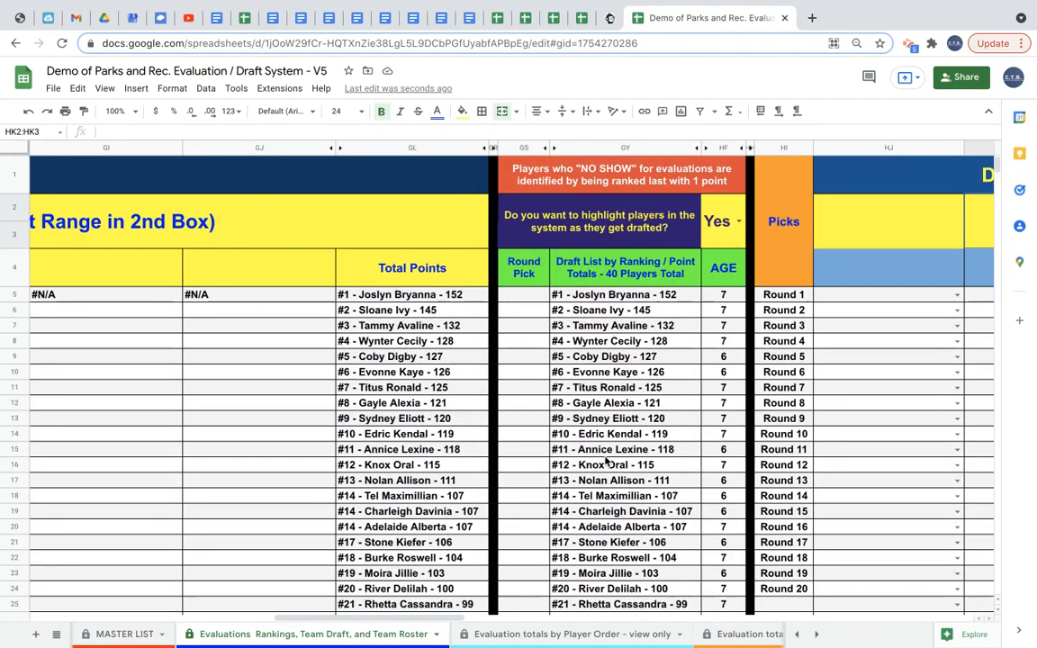
pyautogui.click(899, 224)
pyautogui.hscroll(5, 899, 227)
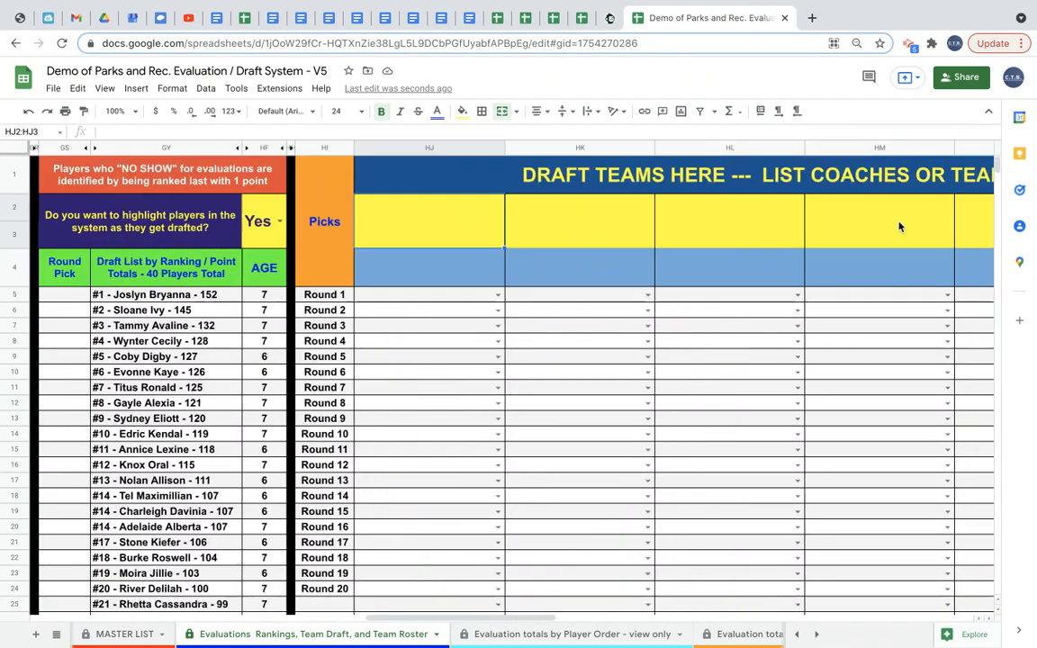
pyautogui.write('Braves')
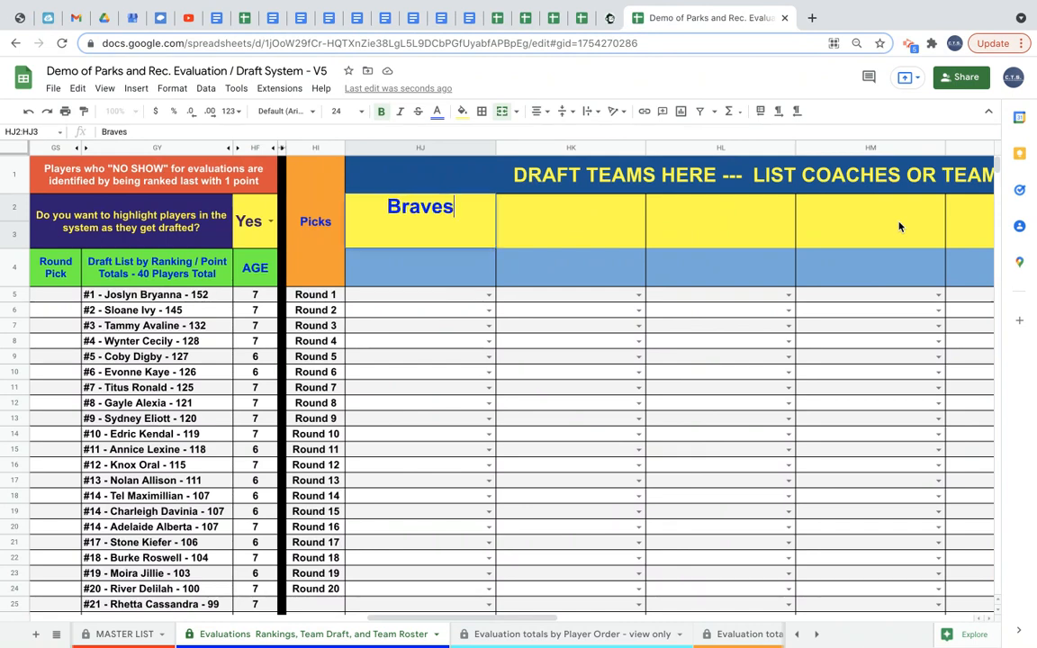
pyautogui.press('Tab')
pyautogui.write('Car')
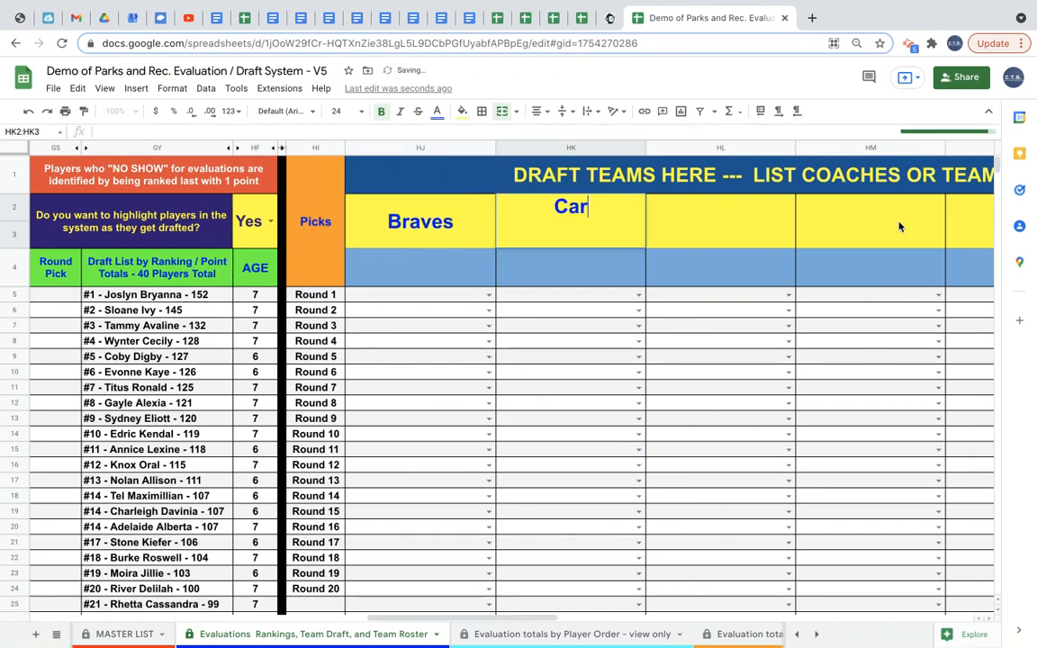
pyautogui.write('dinals')
pyautogui.press('Tab')
pyautogui.write('A')
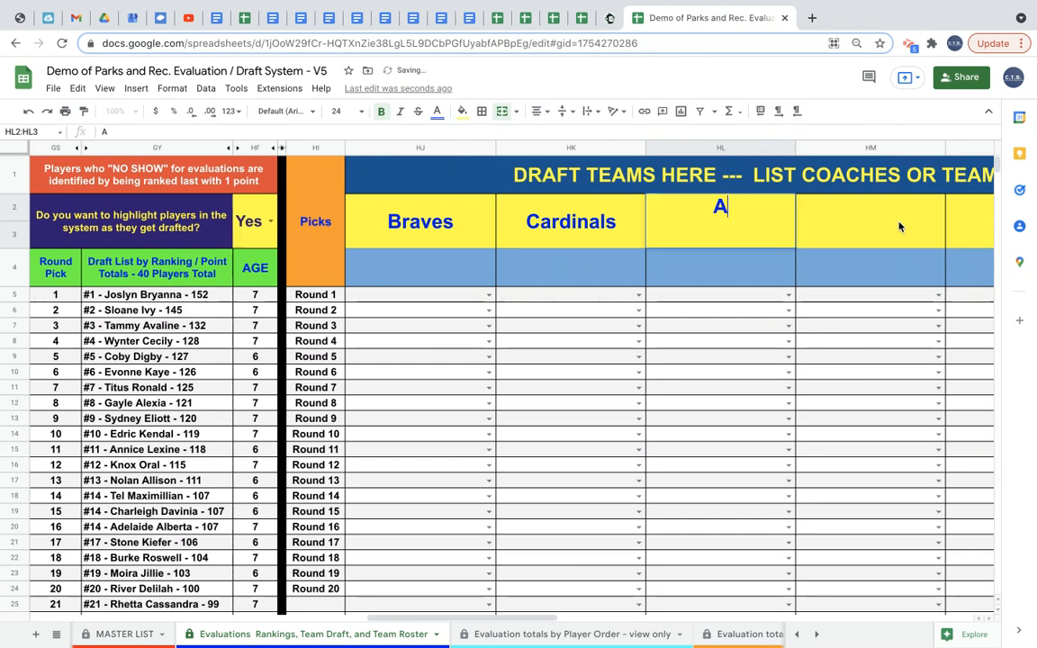
pyautogui.write('tros')
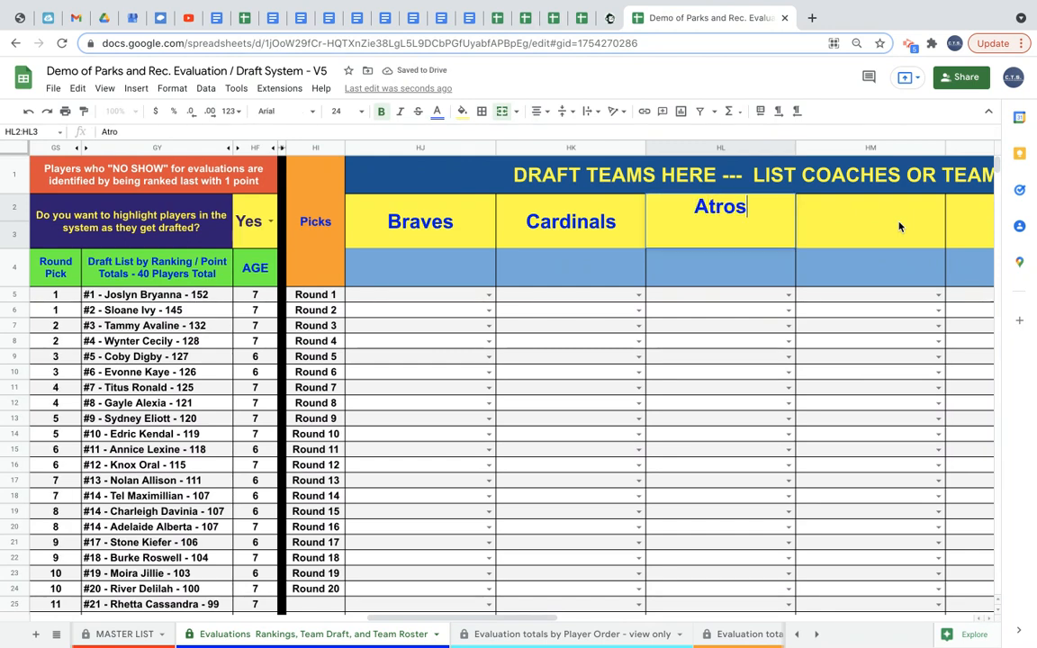
pyautogui.press('Return')
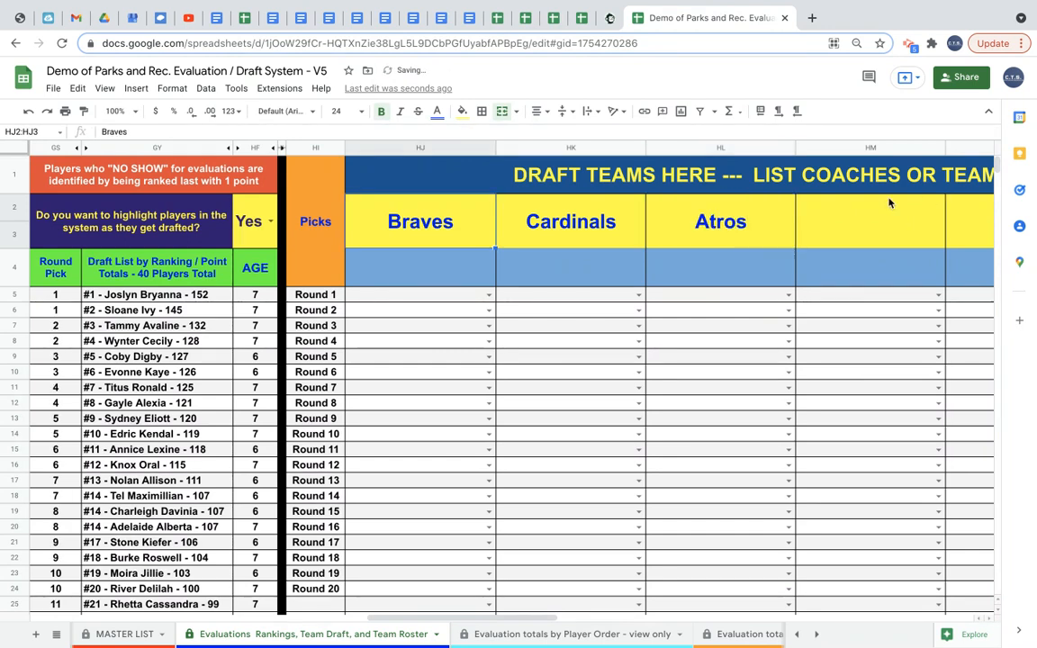
# Correct the third team name to Astros.
pyautogui.doubleClick(709, 223)
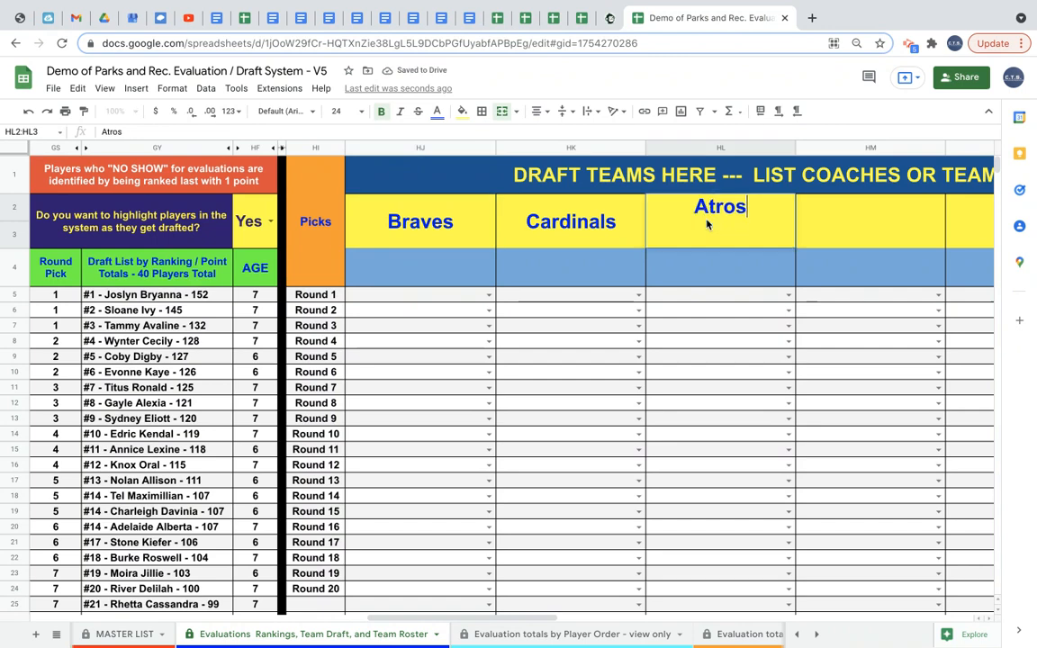
pyautogui.write('s')
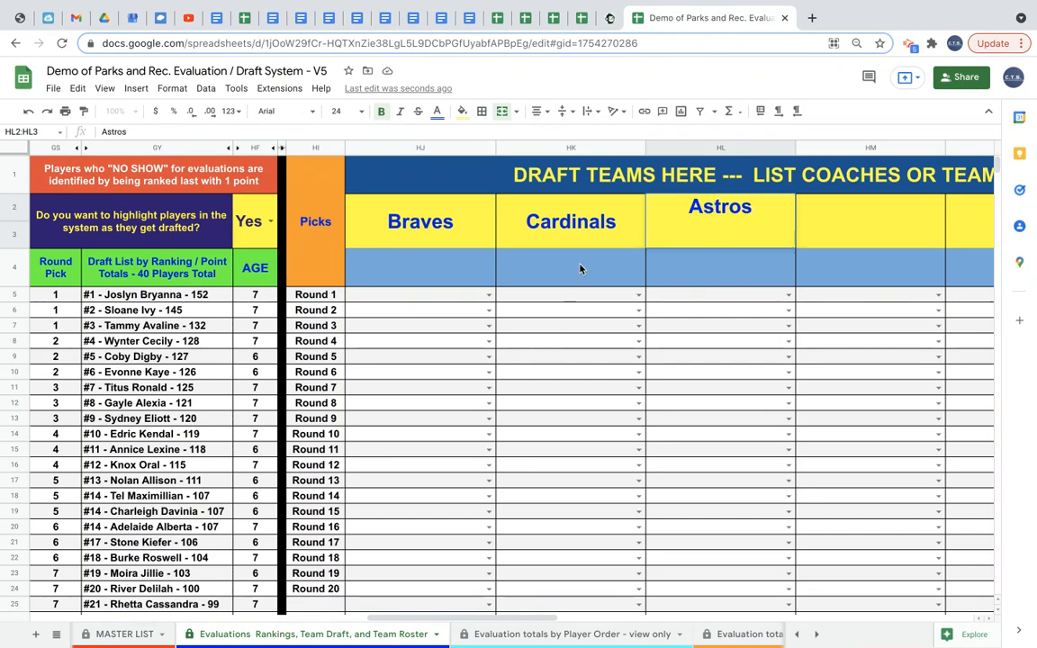
pyautogui.click(698, 274)
pyautogui.hscroll(-4, 486, 281)
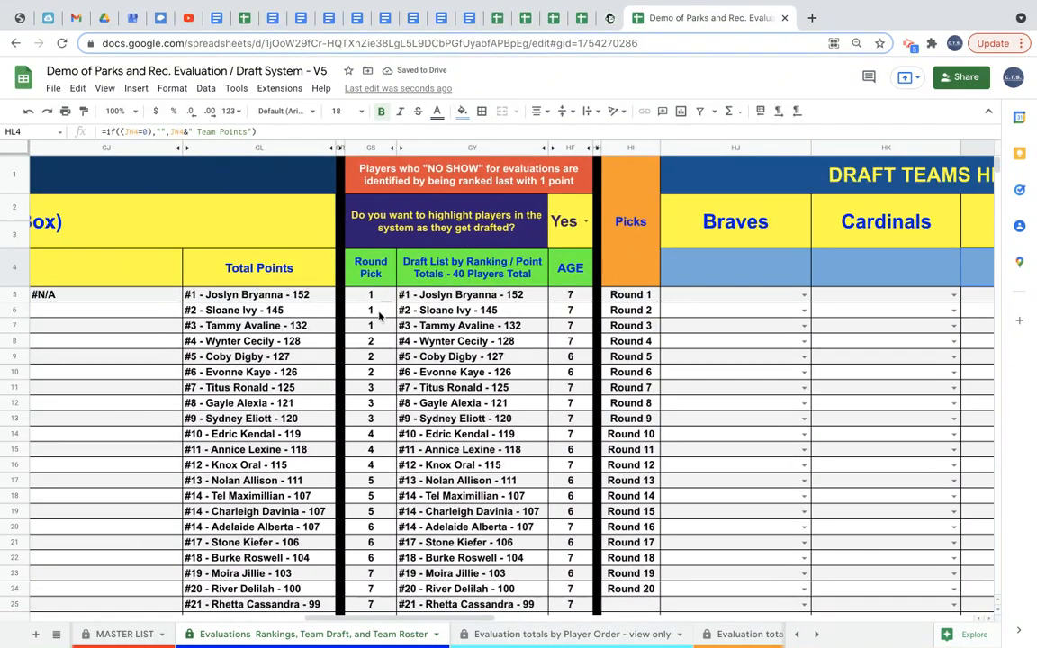
pyautogui.scroll(-10, 379, 313)
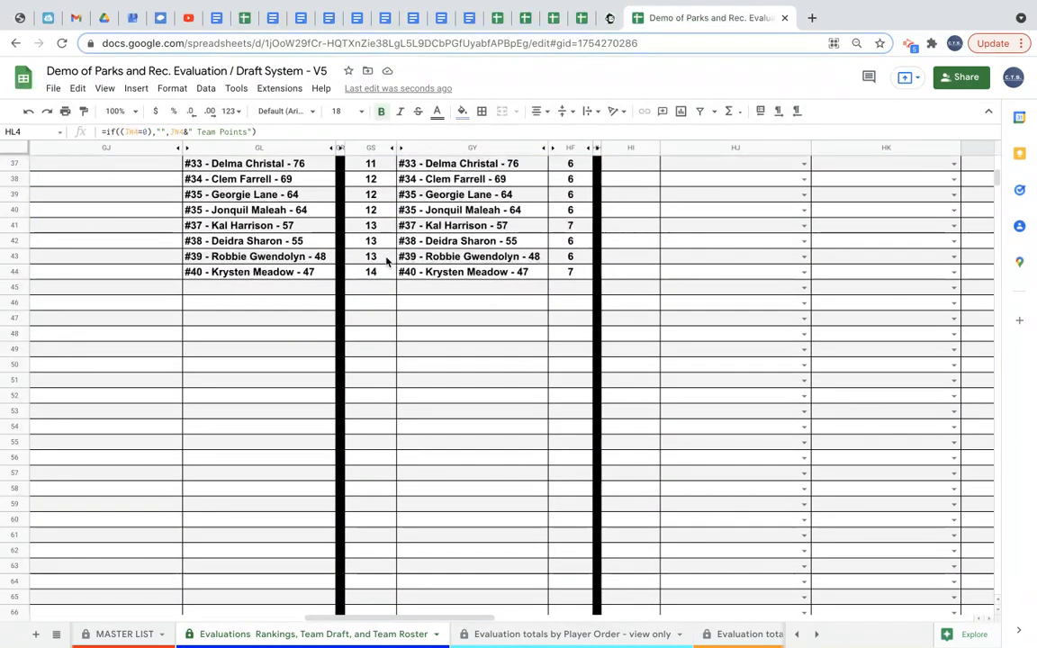
# Enter Yankees as the fourth draft team name.
pyautogui.scroll(1, 385, 263)
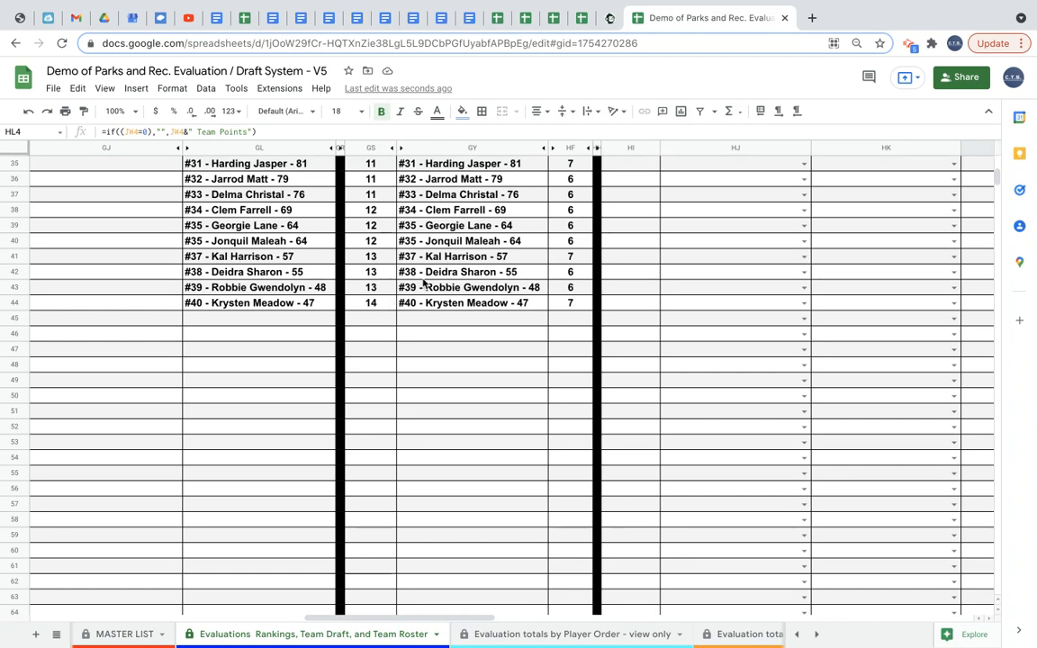
pyautogui.scroll(8, 423, 282)
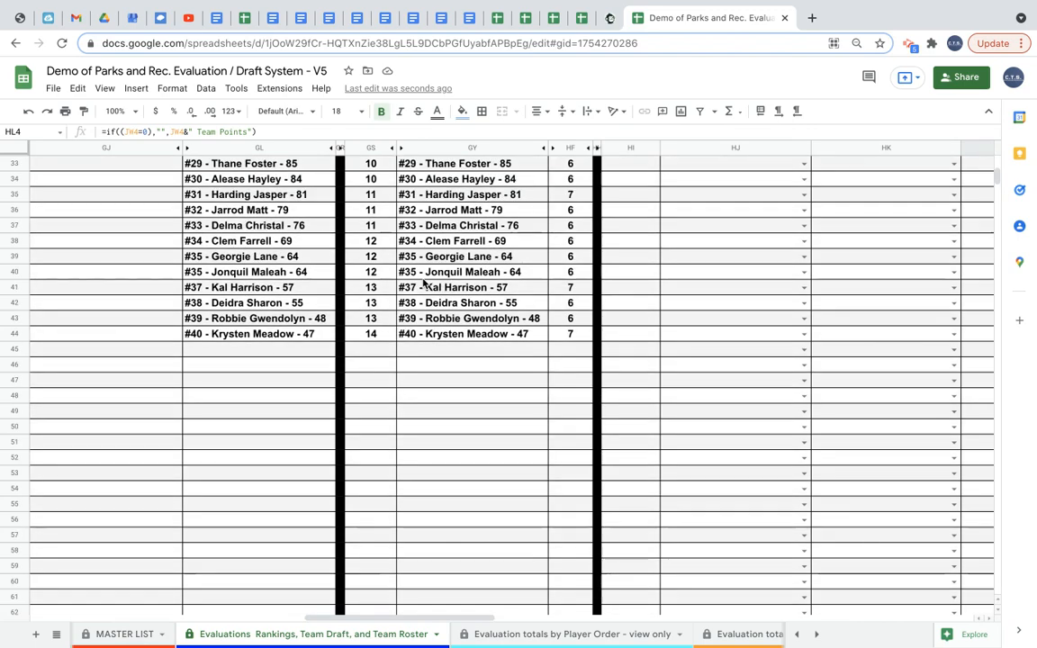
pyautogui.hscroll(-1, 424, 282)
pyautogui.scroll(4, 423, 282)
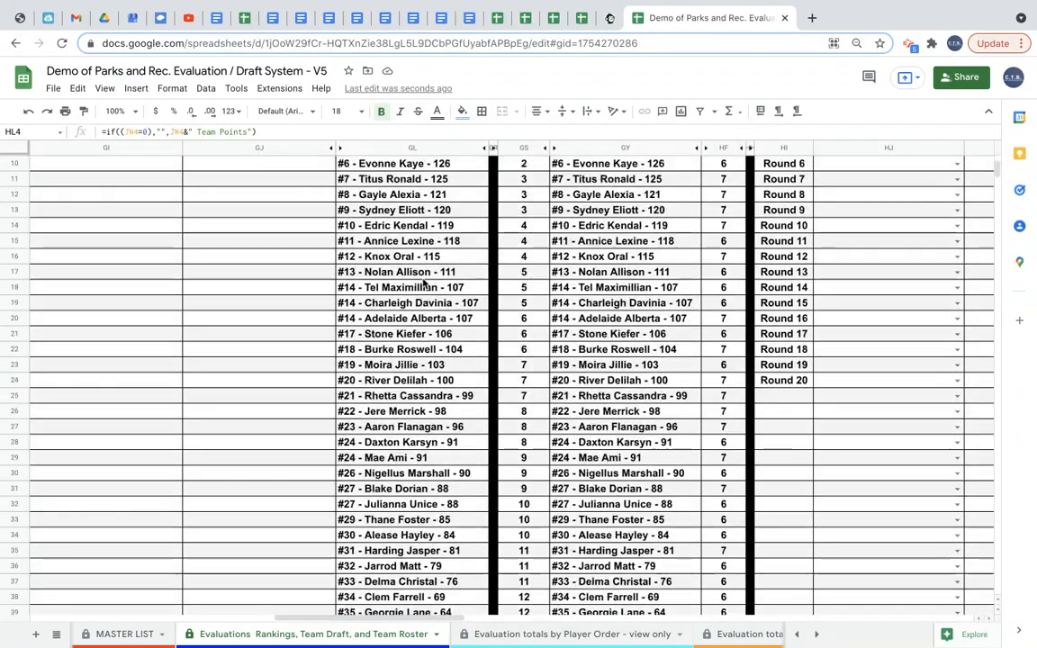
pyautogui.hscroll(6, 541, 270)
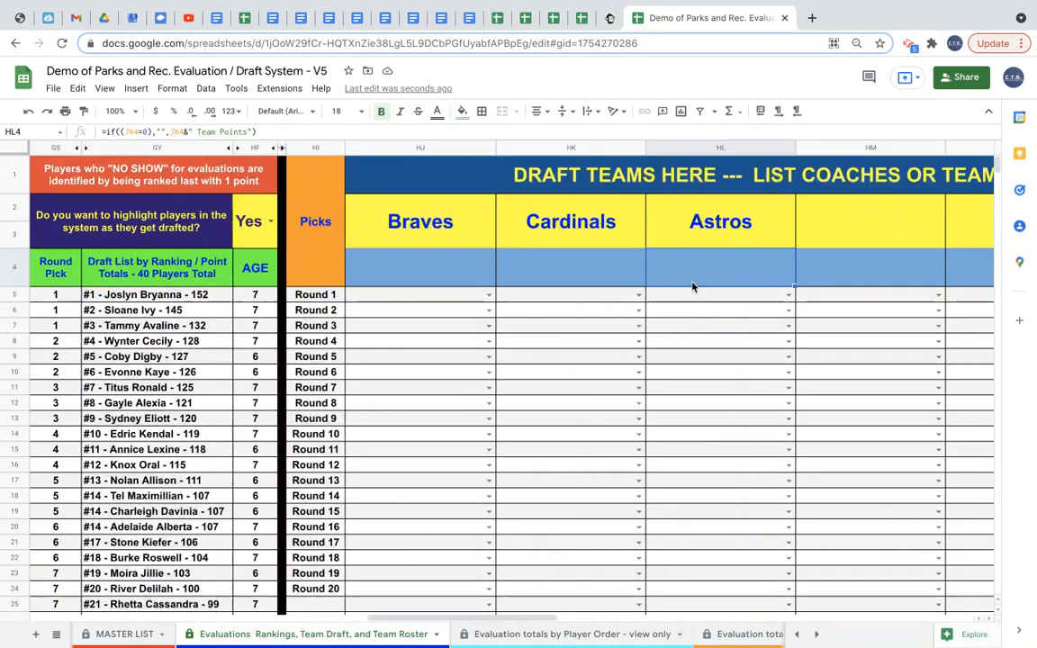
pyautogui.click(858, 227)
pyautogui.write('Yankees')
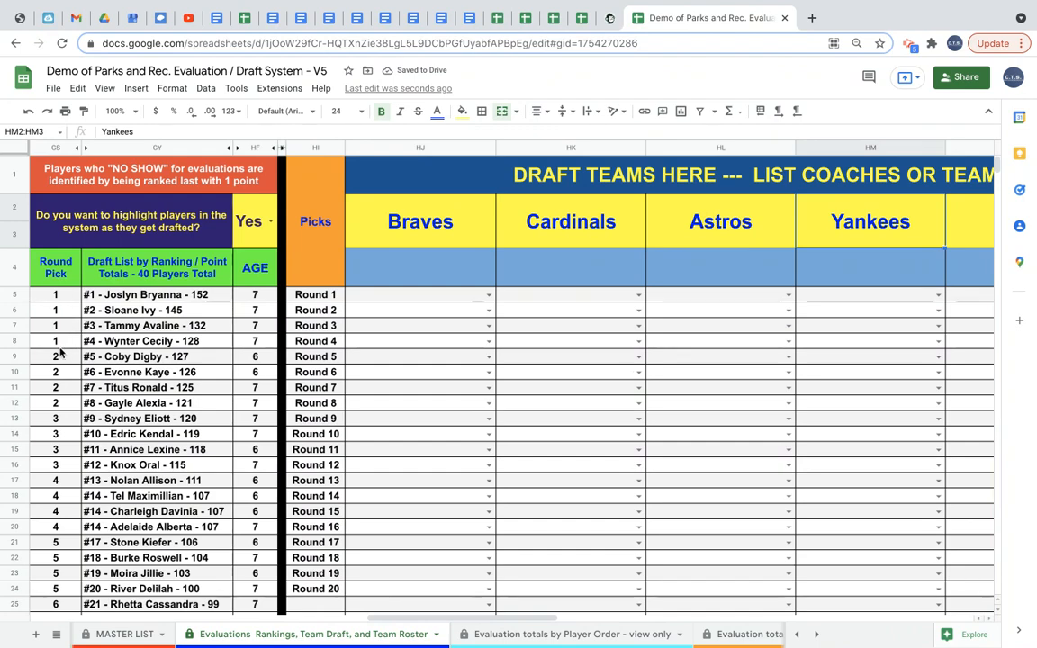
# Clear the Yankees name from the fourth draft team header cell.
pyautogui.scroll(-3, 61, 403)
pyautogui.scroll(-6, 60, 403)
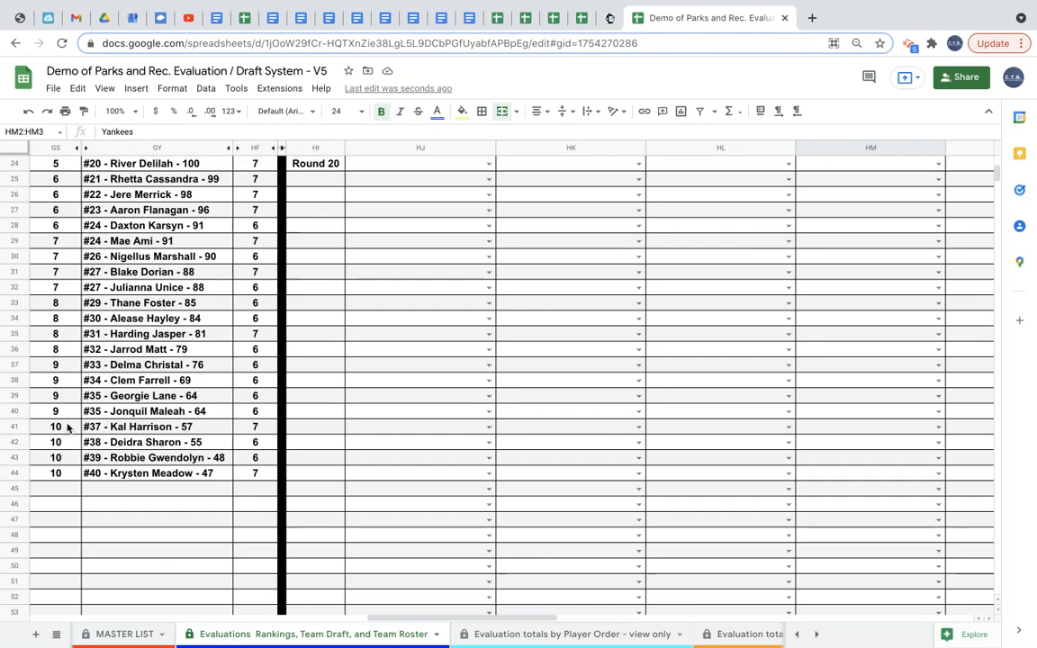
pyautogui.scroll(8, 77, 458)
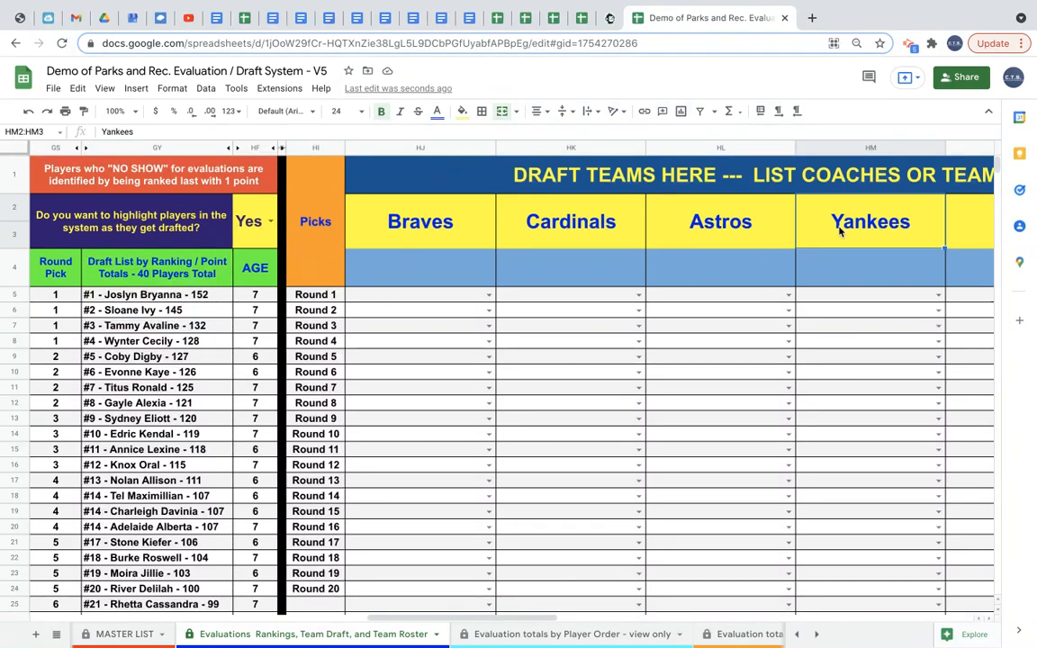
pyautogui.press('Delete')
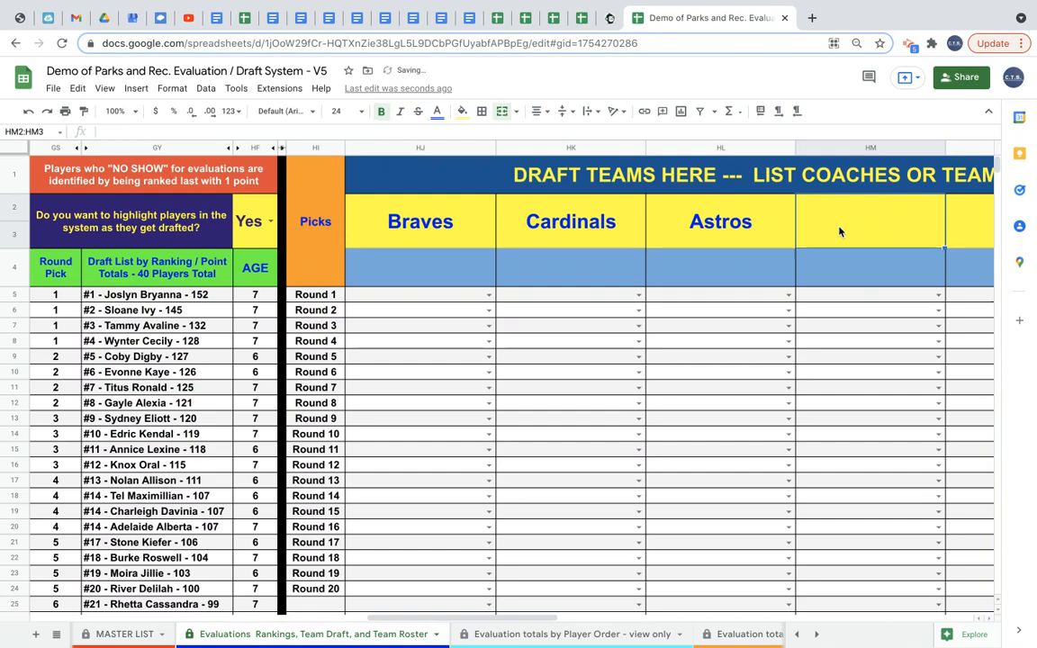
# Browse the remaining empty draft team columns of the draft area.
pyautogui.click(881, 261)
pyautogui.hscroll(10, 927, 231)
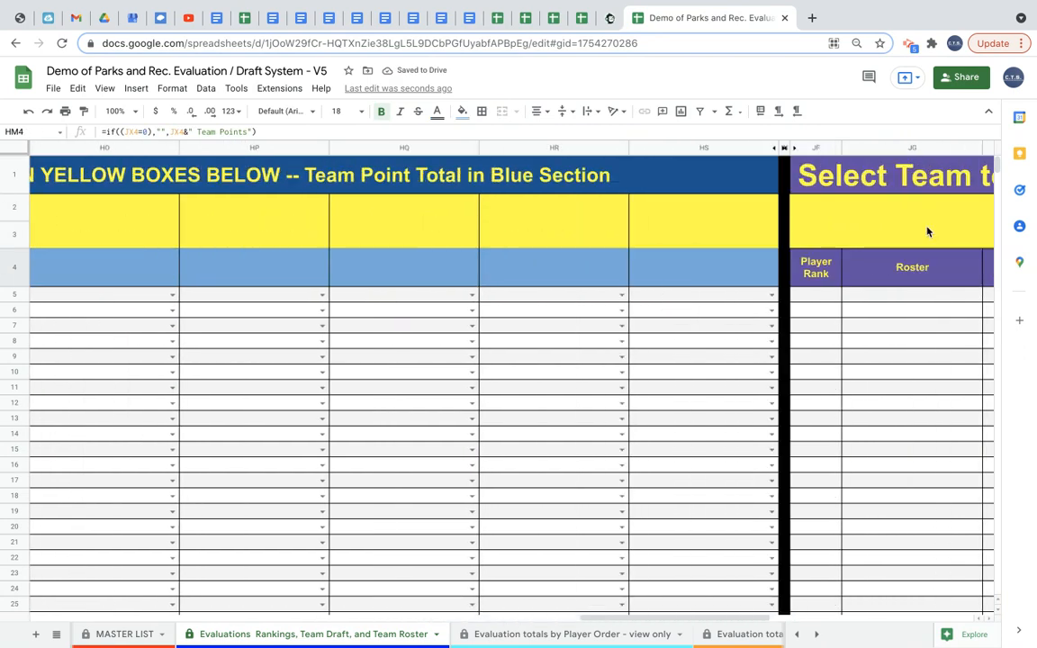
pyautogui.hscroll(-5, 927, 232)
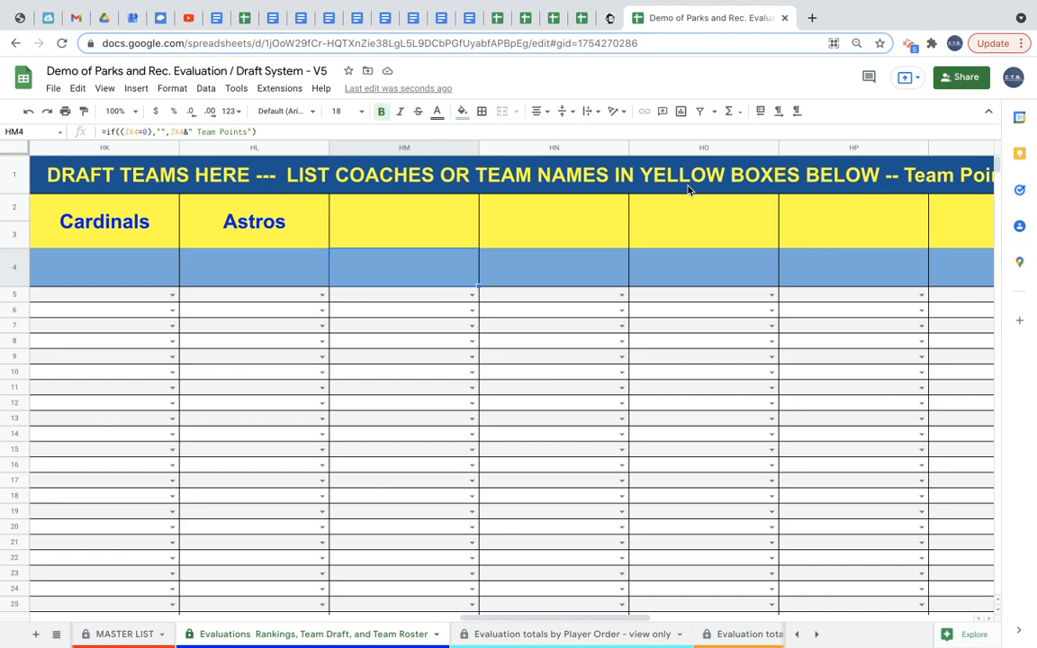
pyautogui.hscroll(-8, 408, 228)
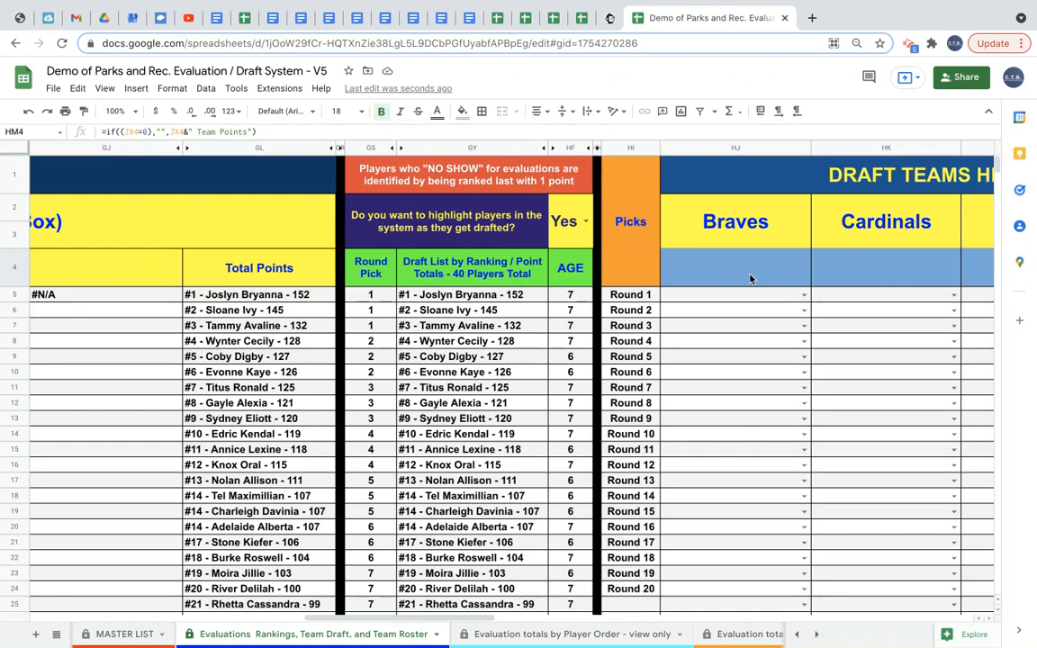
# Set the option to highlight players as they get drafted to Yes.
pyautogui.doubleClick(586, 227)
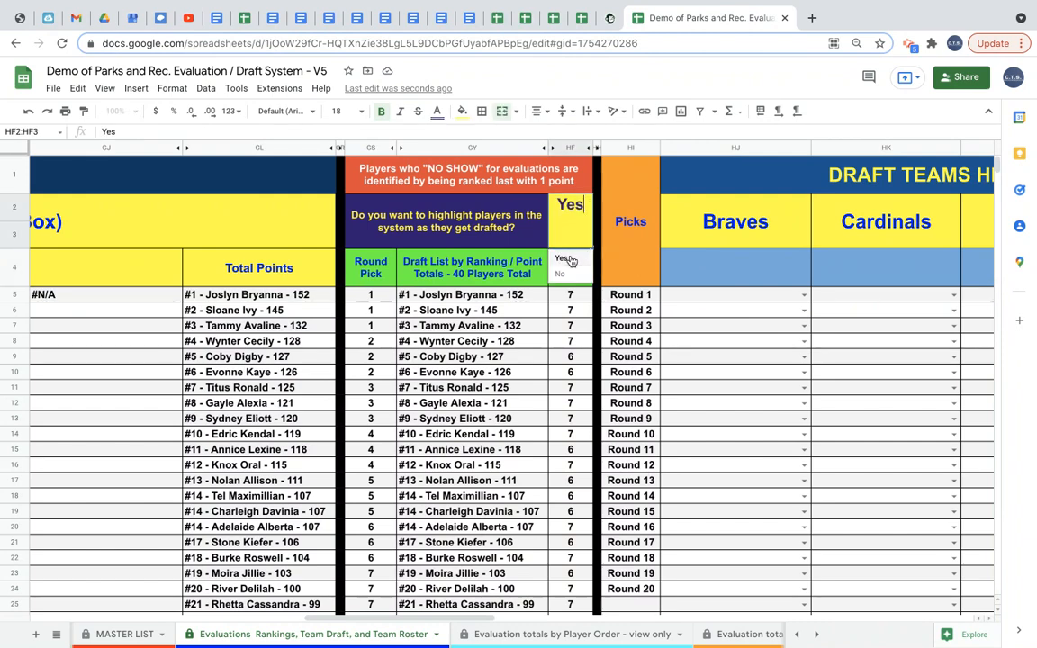
pyautogui.click(572, 256)
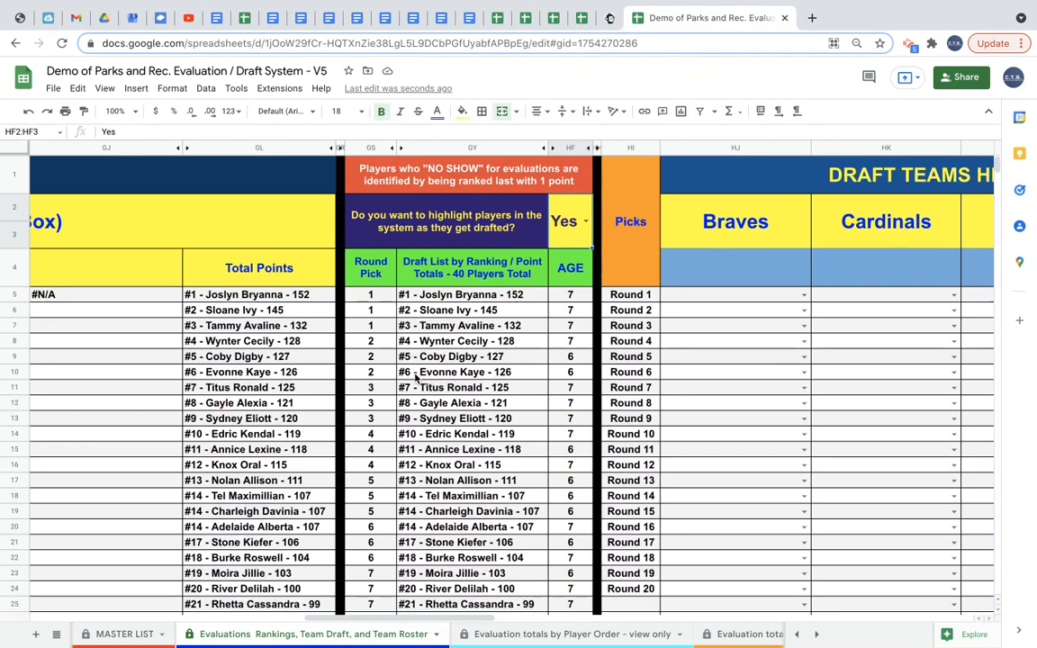
pyautogui.click(372, 375)
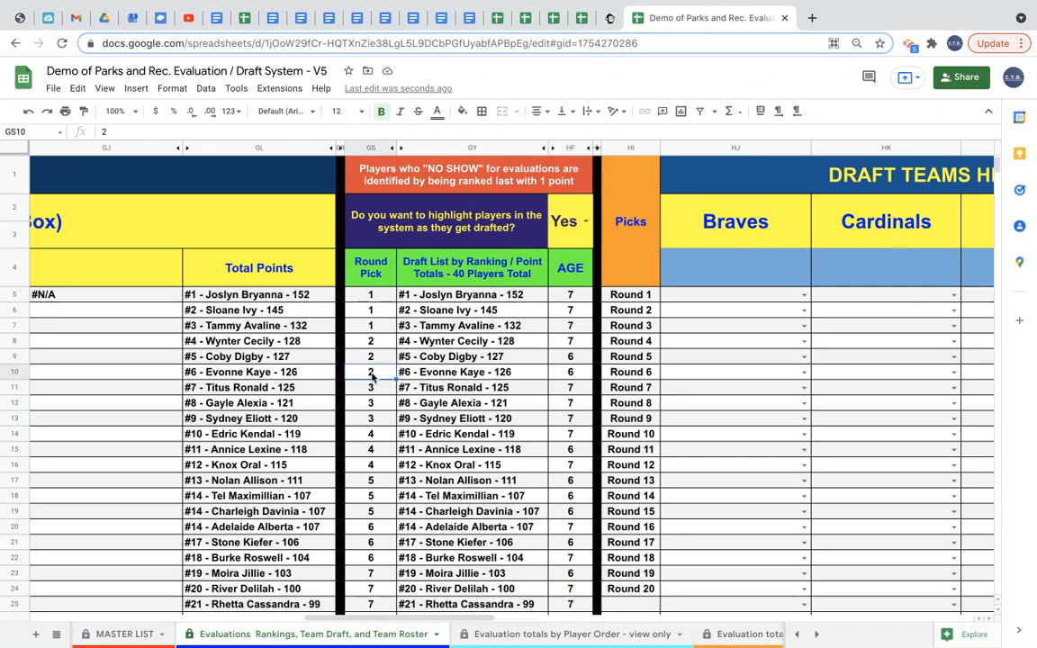
# Draft #6 - Evonne Kaye into the Braves' Round 2 slot.
pyautogui.click(741, 314)
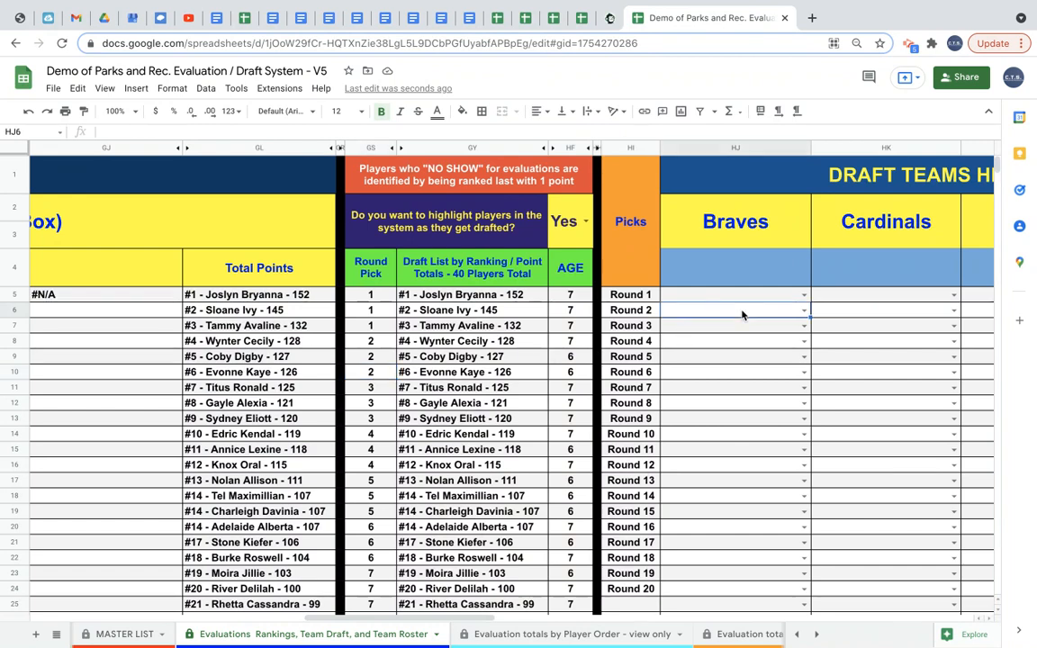
pyautogui.doubleClick(743, 314)
pyautogui.write('ev')
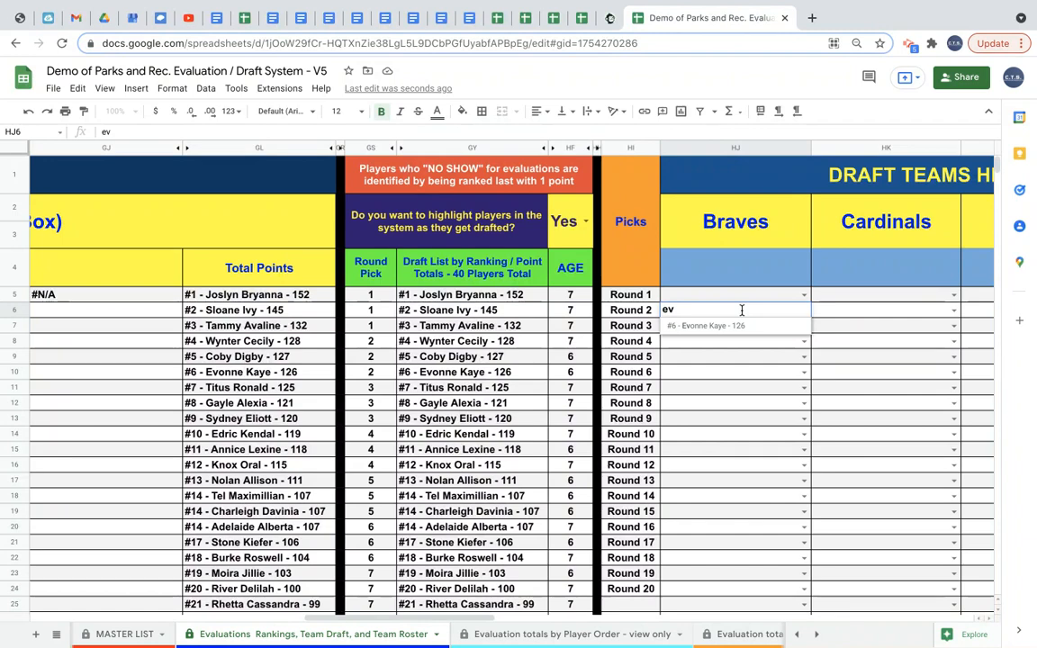
pyautogui.click(749, 335)
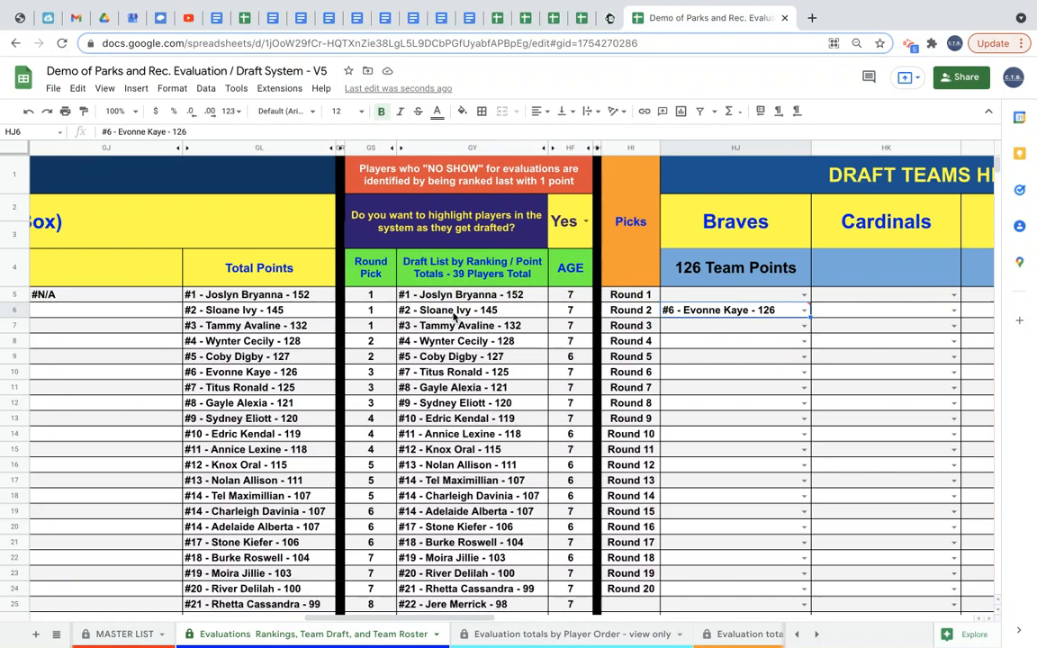
pyautogui.click(864, 295)
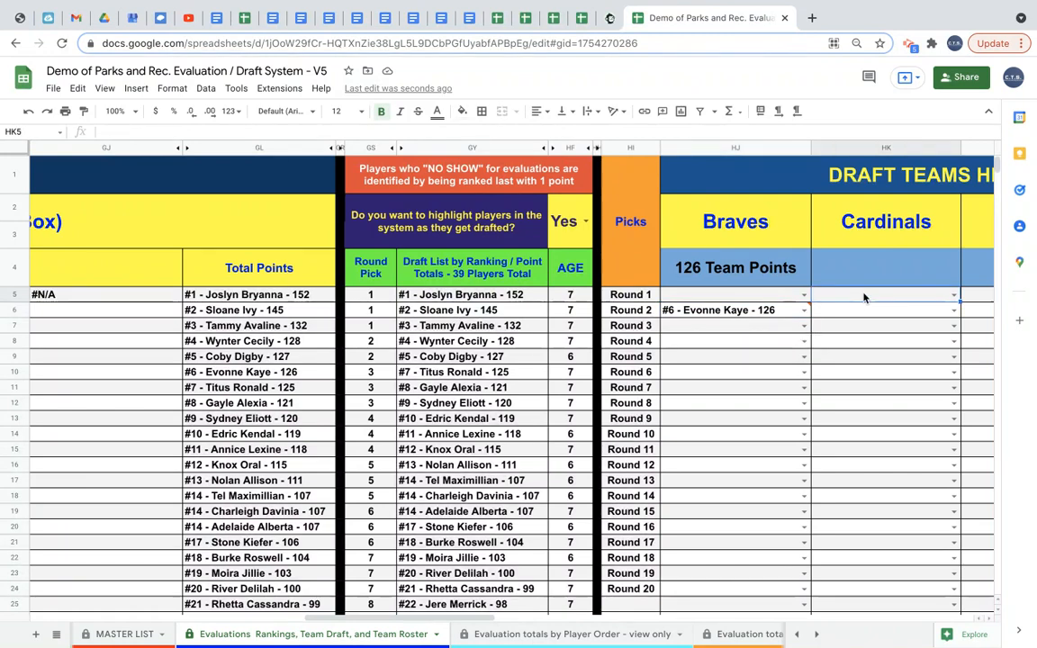
pyautogui.write('slo')
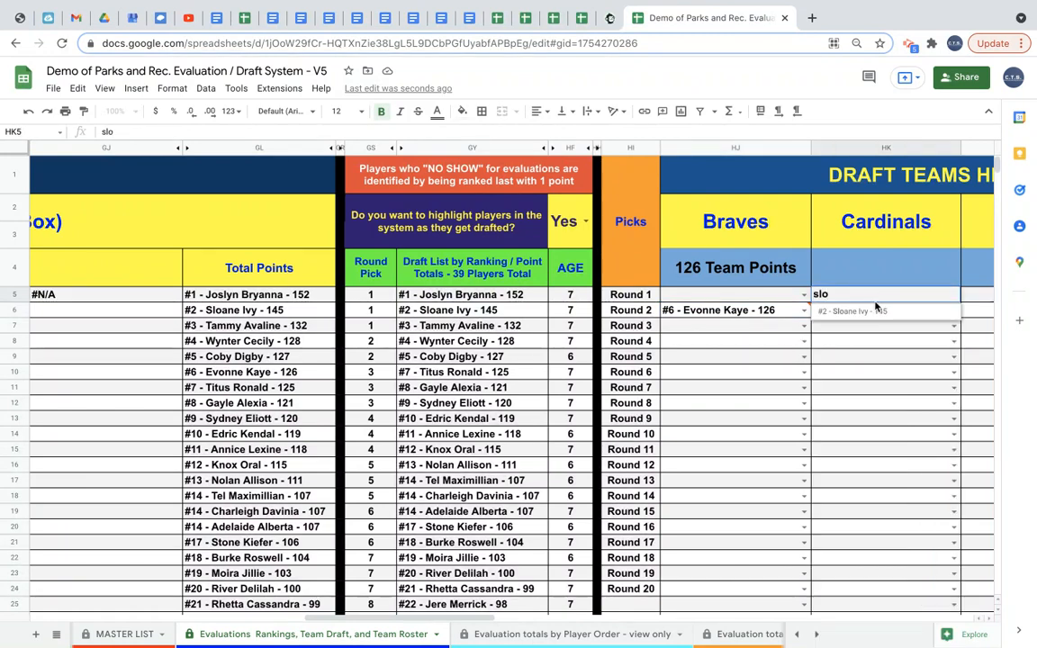
pyautogui.click(851, 312)
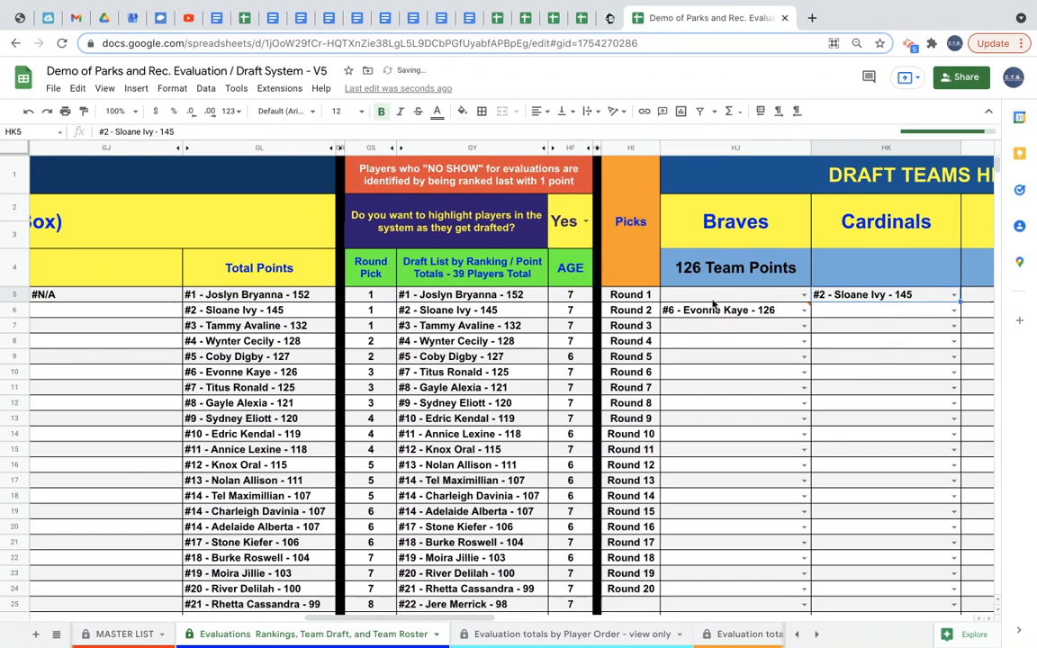
pyautogui.hscroll(4, 826, 335)
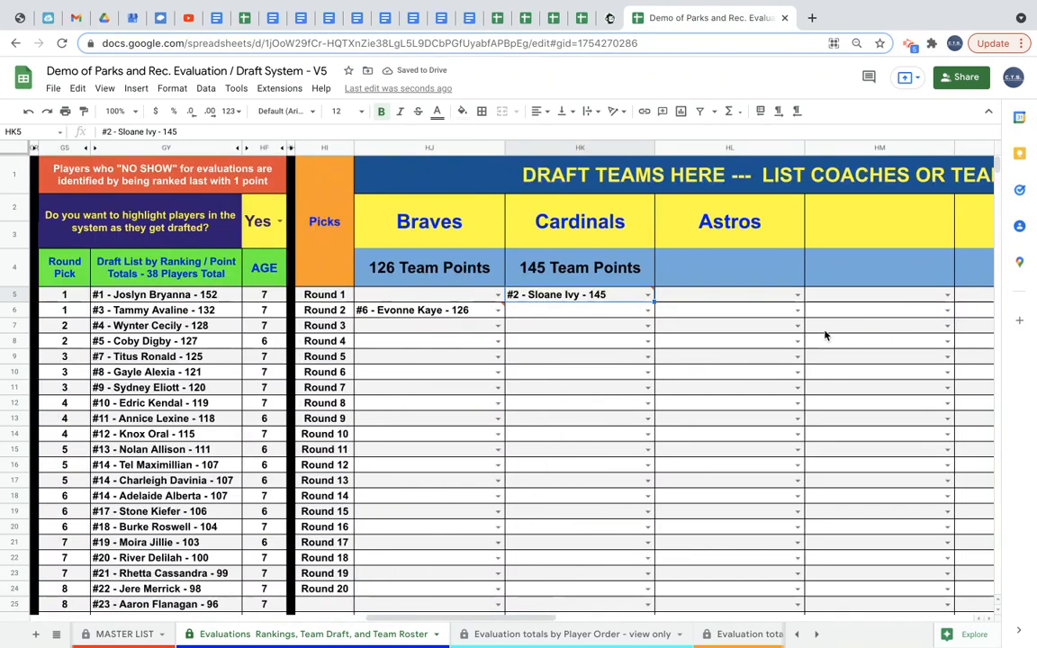
pyautogui.click(751, 300)
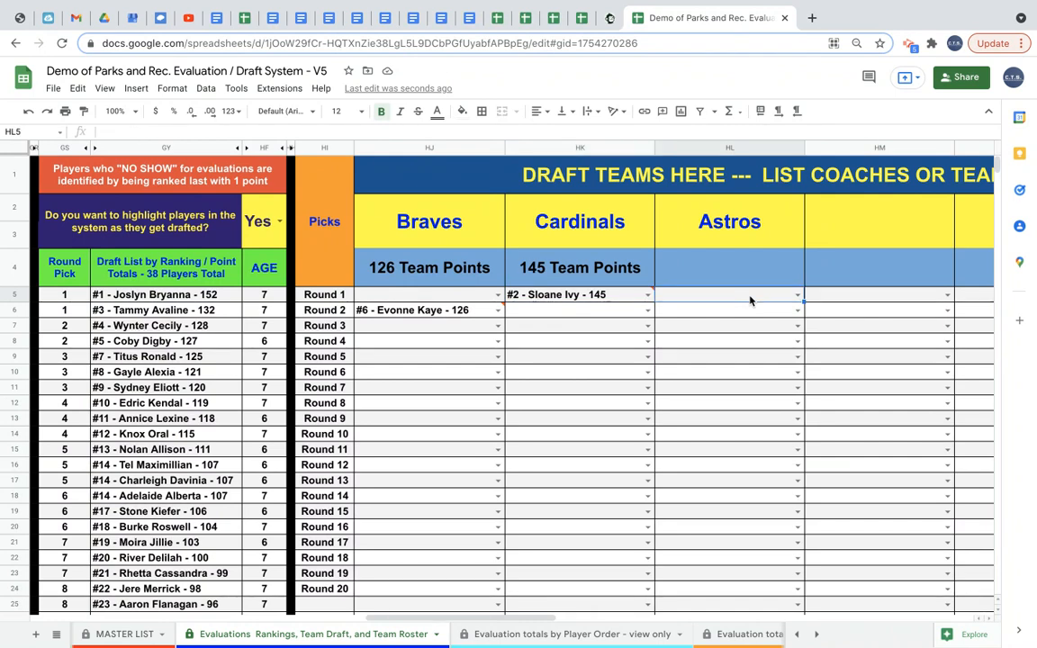
pyautogui.doubleClick(751, 300)
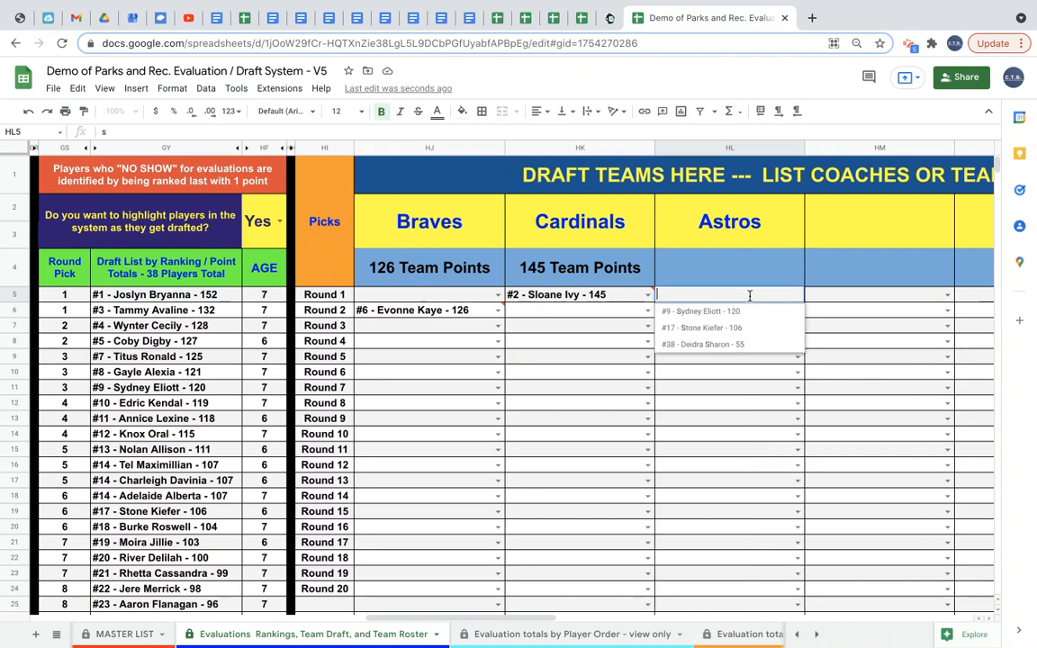
pyautogui.click(165, 371)
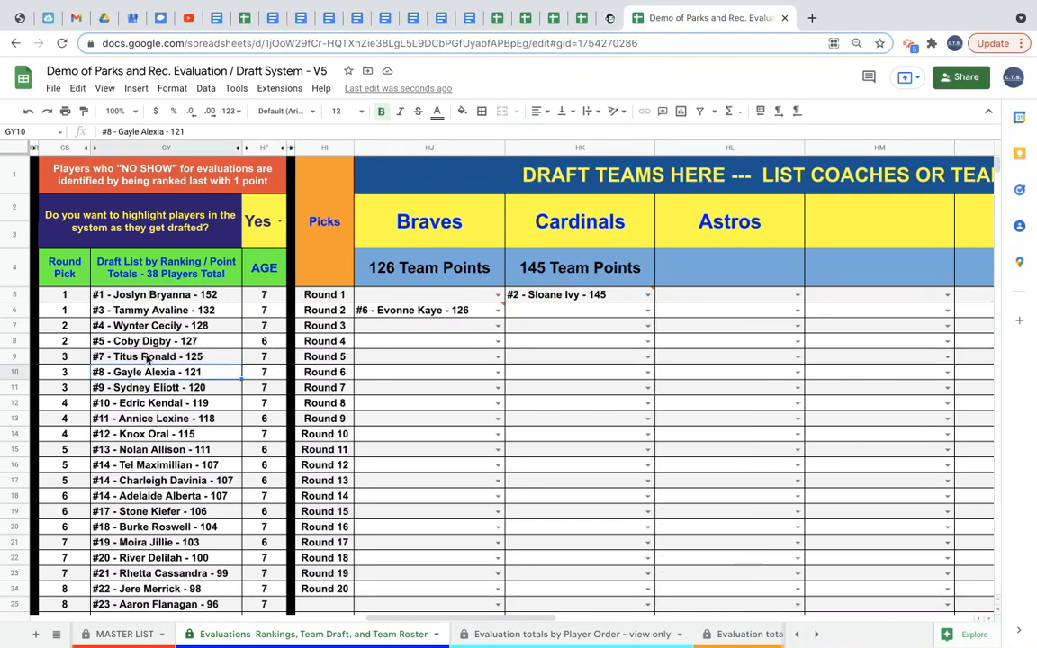
pyautogui.click(135, 388)
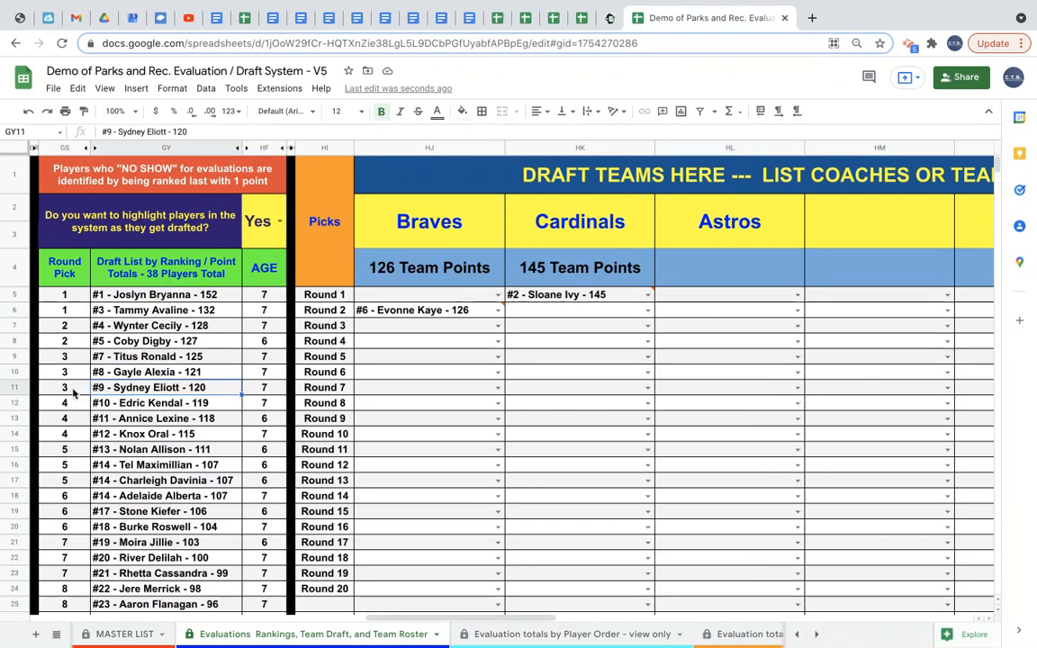
pyautogui.click(681, 330)
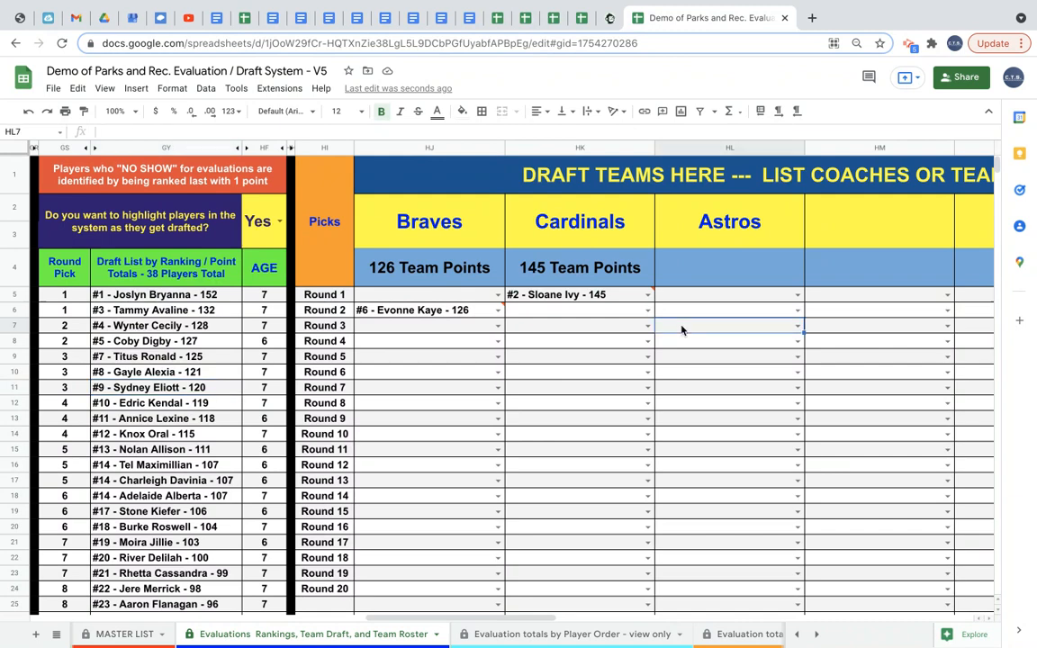
pyautogui.write('sy')
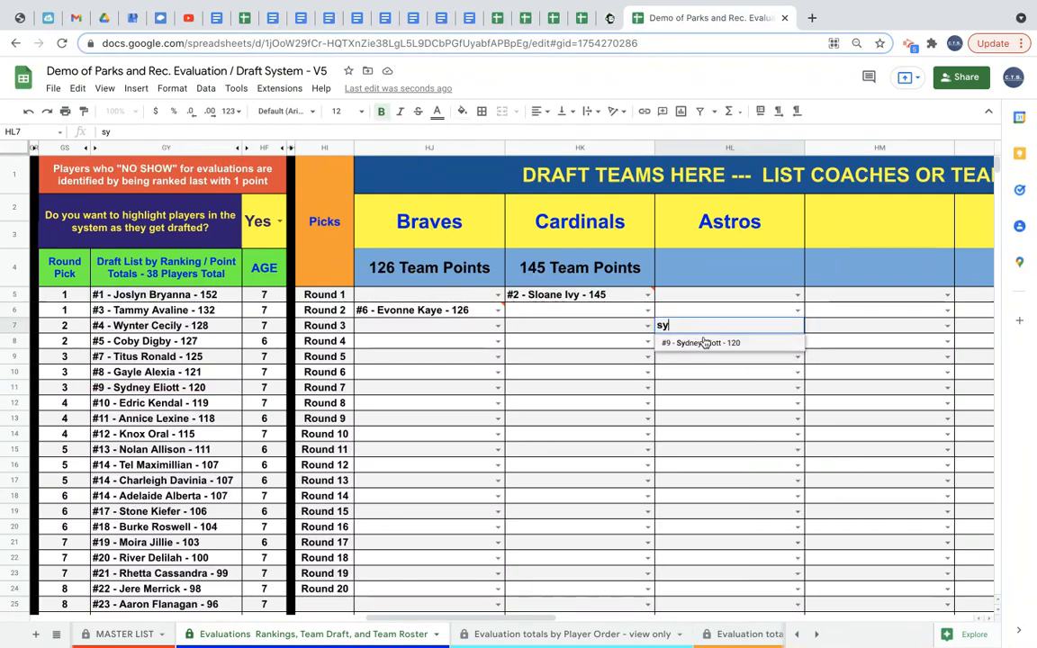
pyautogui.click(704, 343)
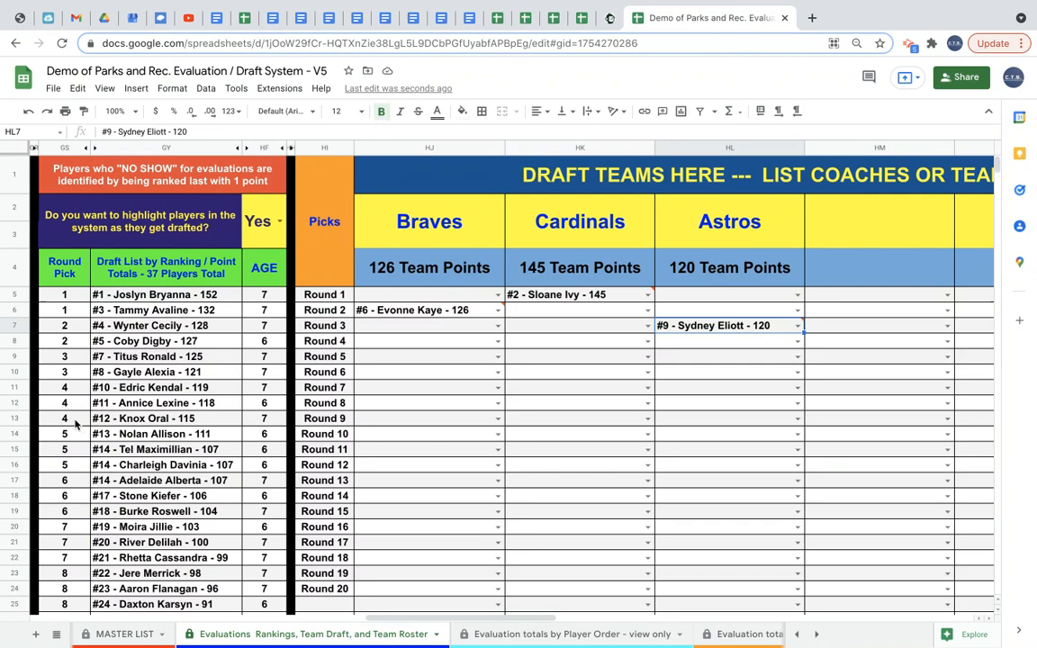
pyautogui.click(706, 342)
pyautogui.write('Kno')
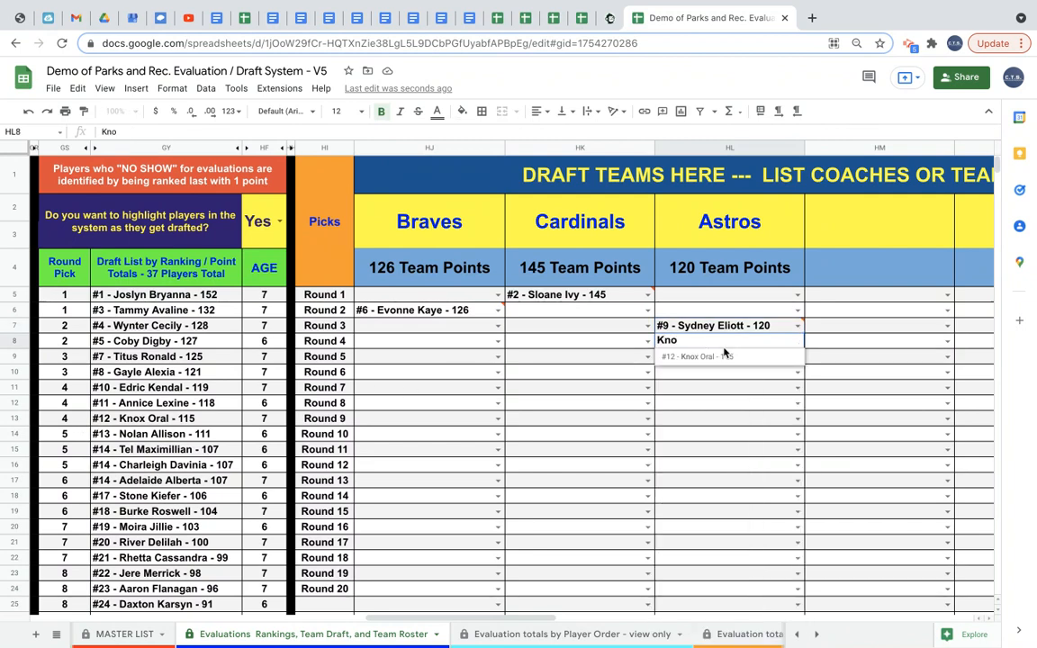
pyautogui.click(723, 355)
pyautogui.click(681, 370)
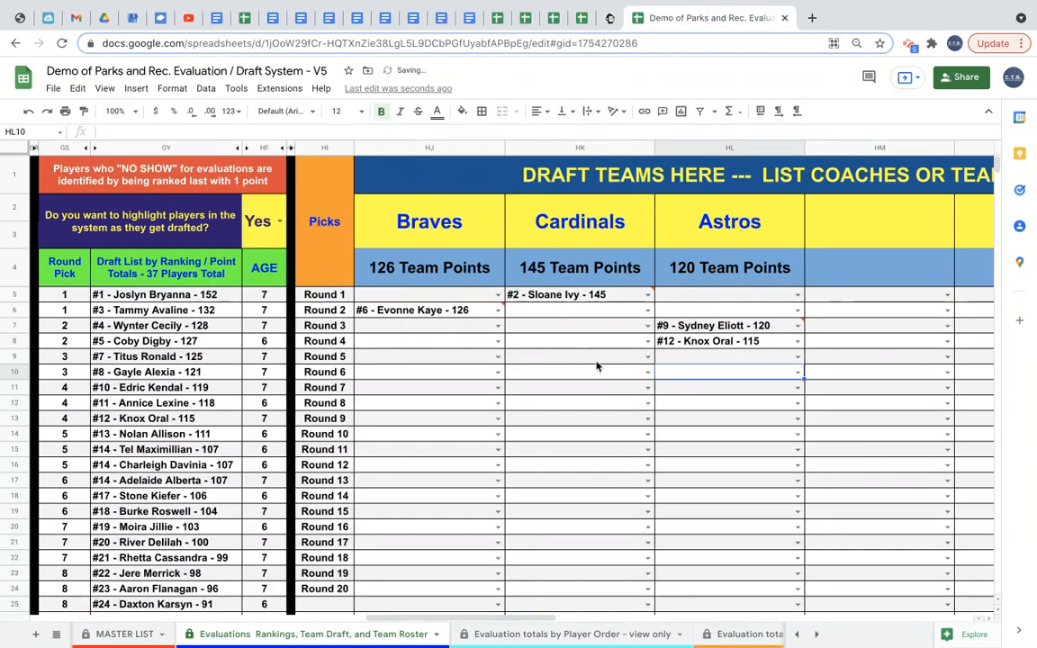
pyautogui.hscroll(-5, 596, 367)
pyautogui.hscroll(3, 596, 366)
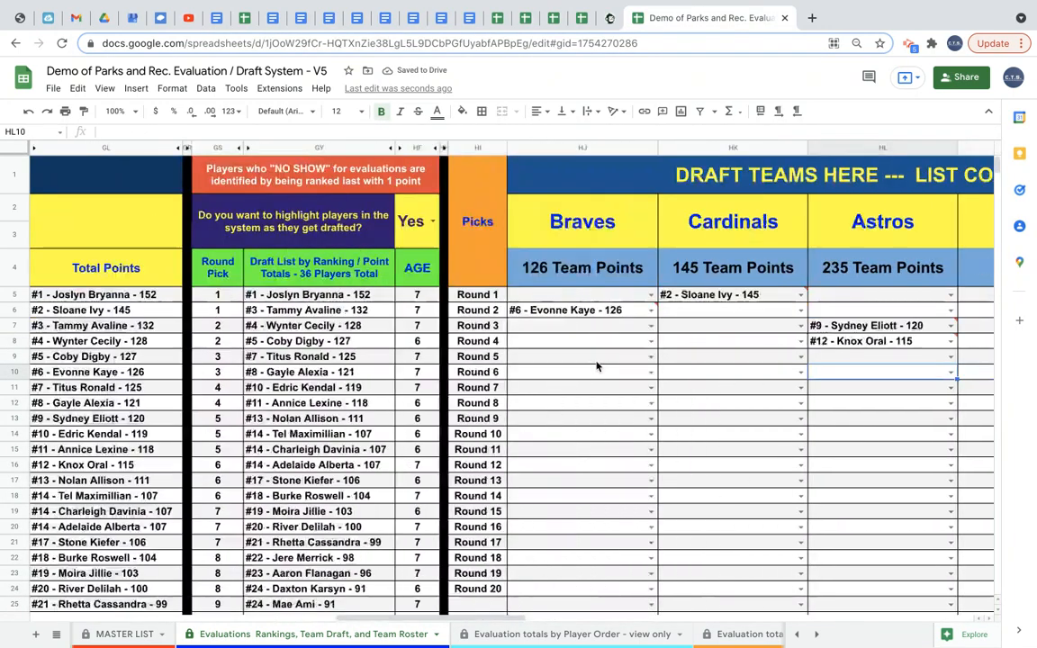
pyautogui.hscroll(2, 596, 366)
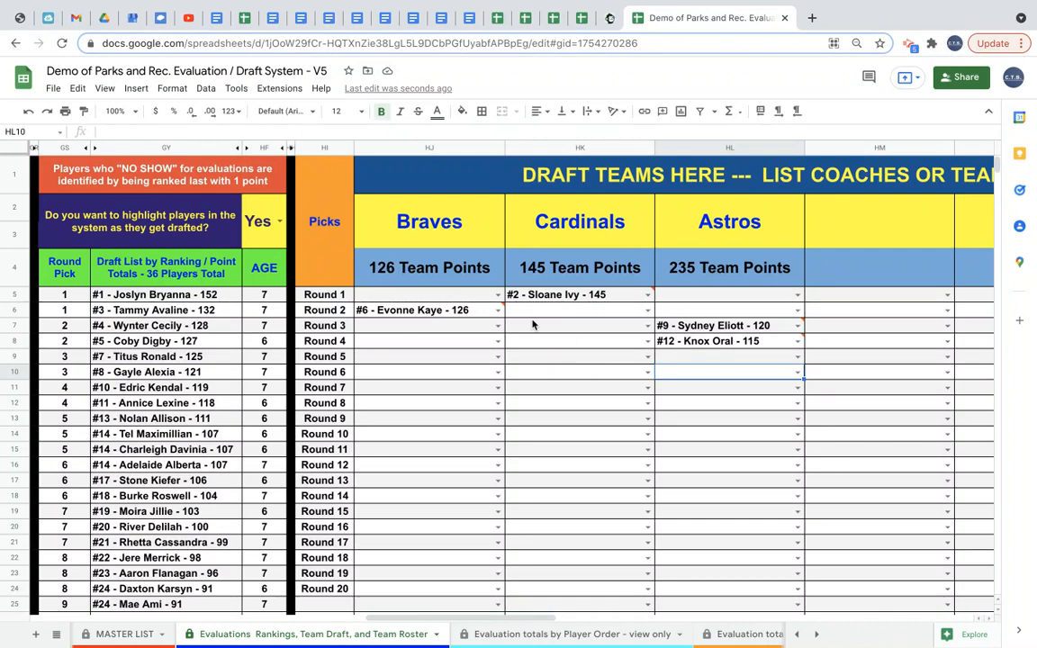
pyautogui.click(463, 298)
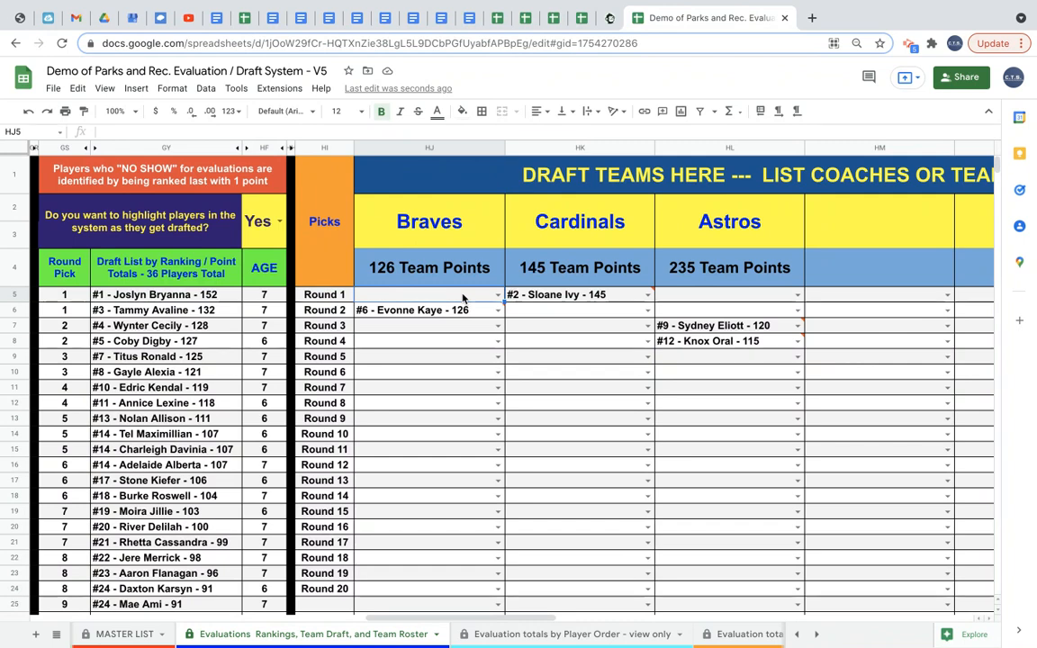
pyautogui.click(496, 295)
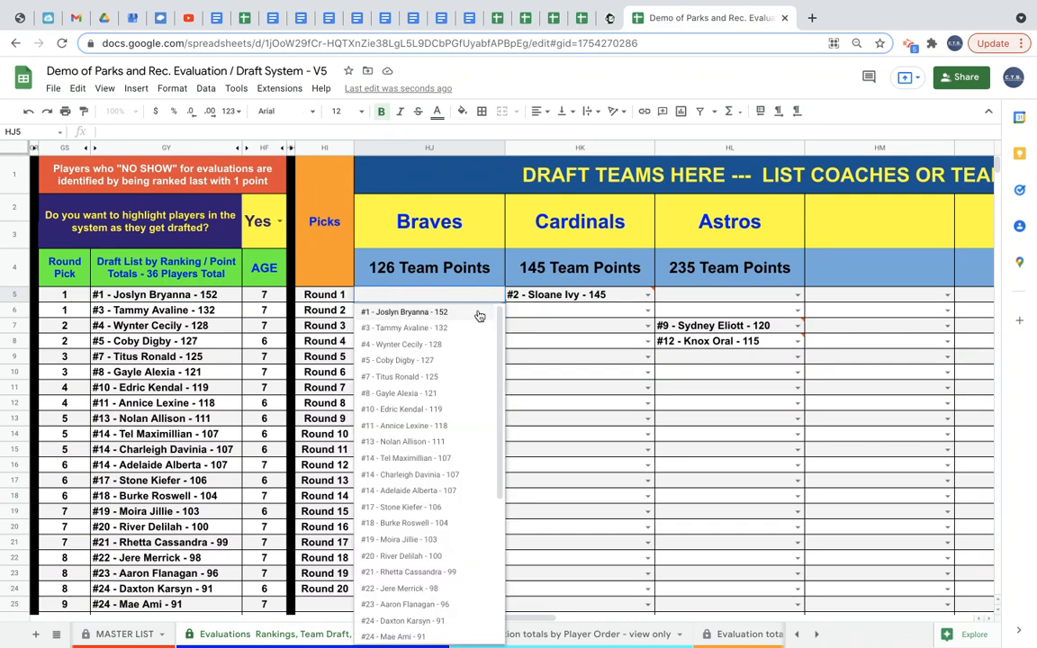
pyautogui.click(480, 311)
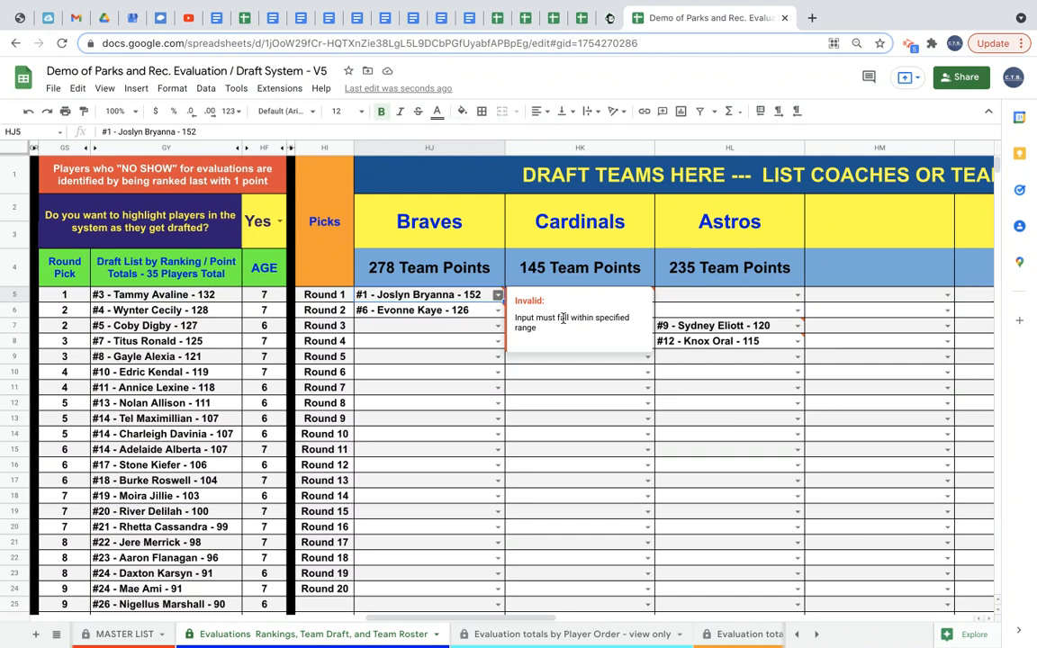
pyautogui.click(482, 315)
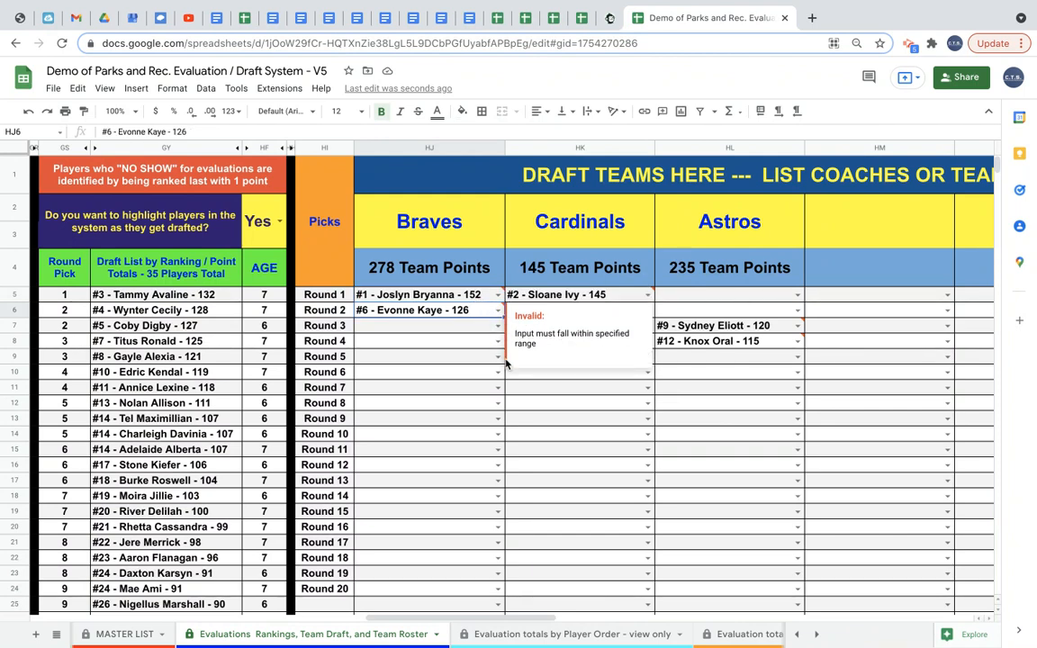
pyautogui.click(475, 359)
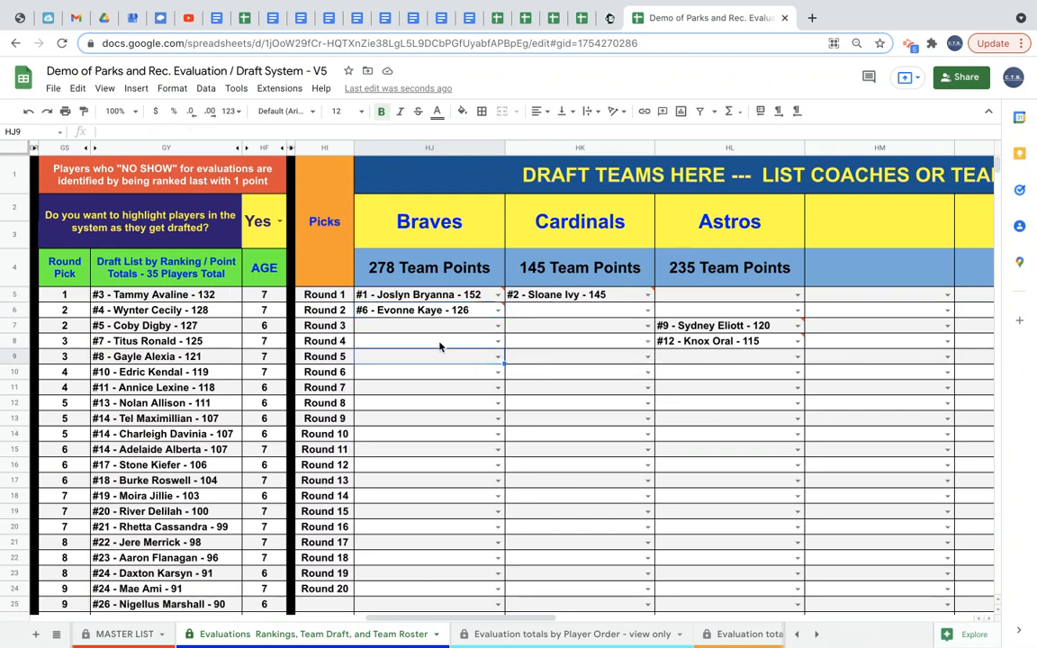
pyautogui.click(498, 341)
pyautogui.scroll(-5, 427, 509)
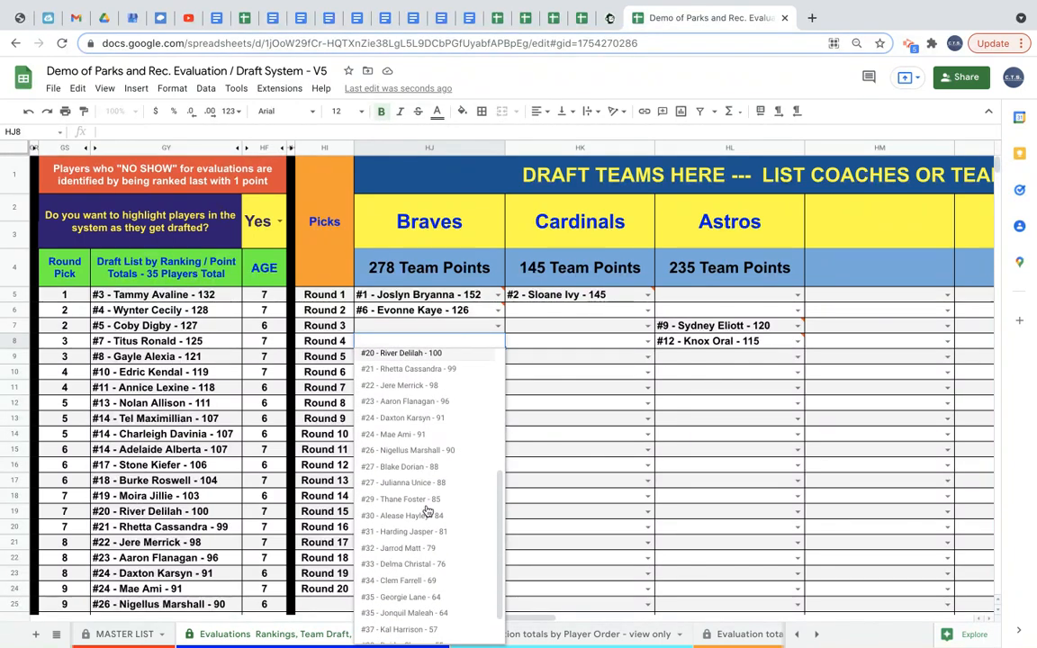
pyautogui.scroll(5, 427, 509)
pyautogui.click(582, 435)
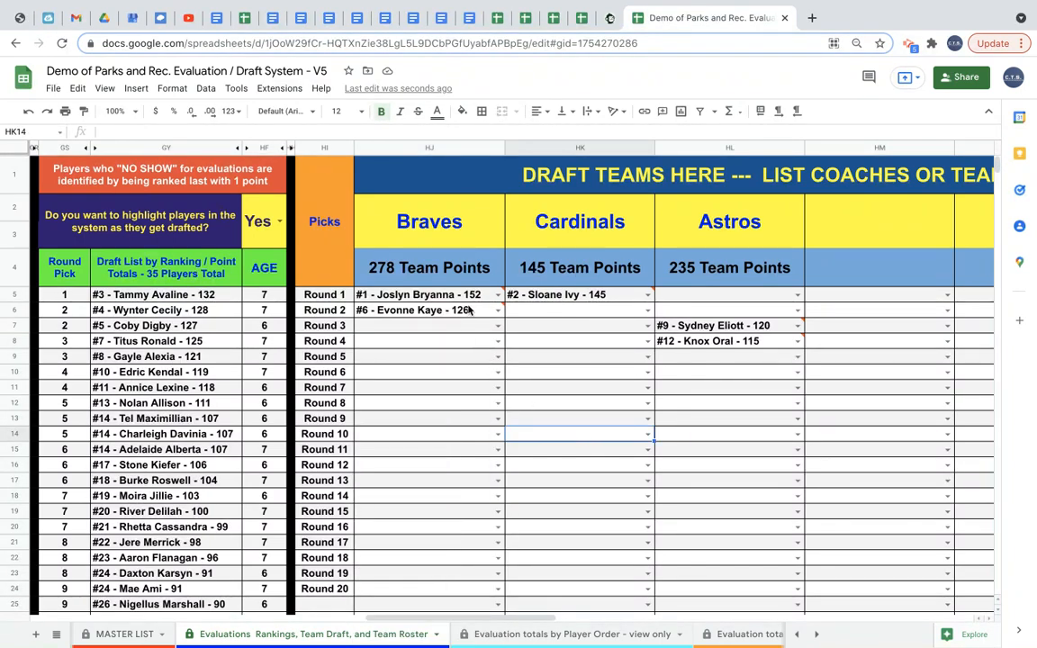
pyautogui.moveTo(455, 306)
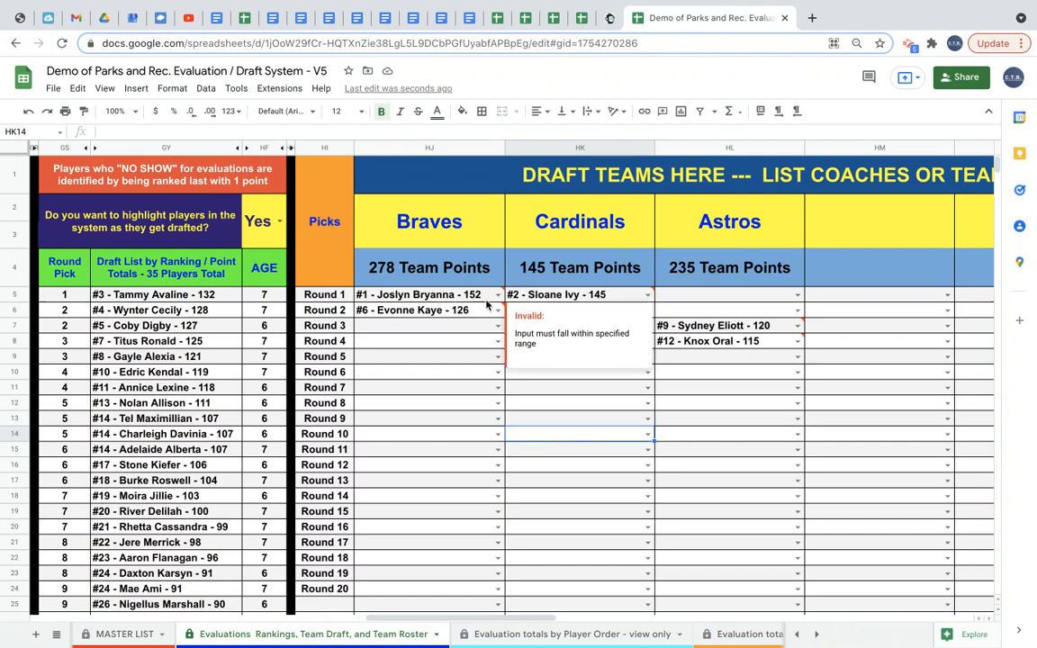
pyautogui.click(479, 298)
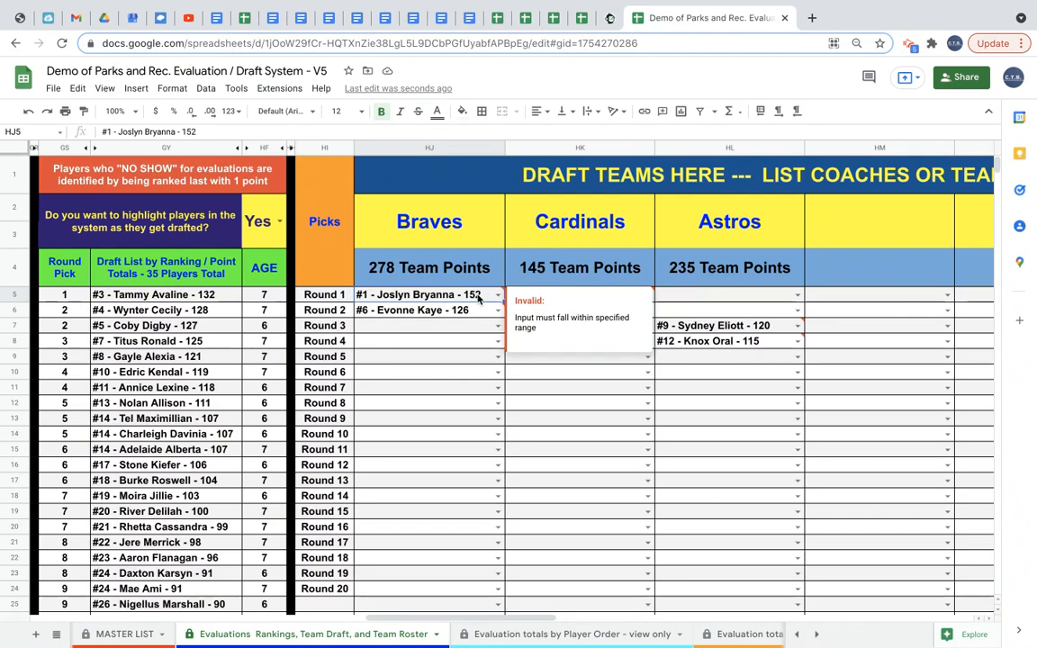
pyautogui.press('Delete')
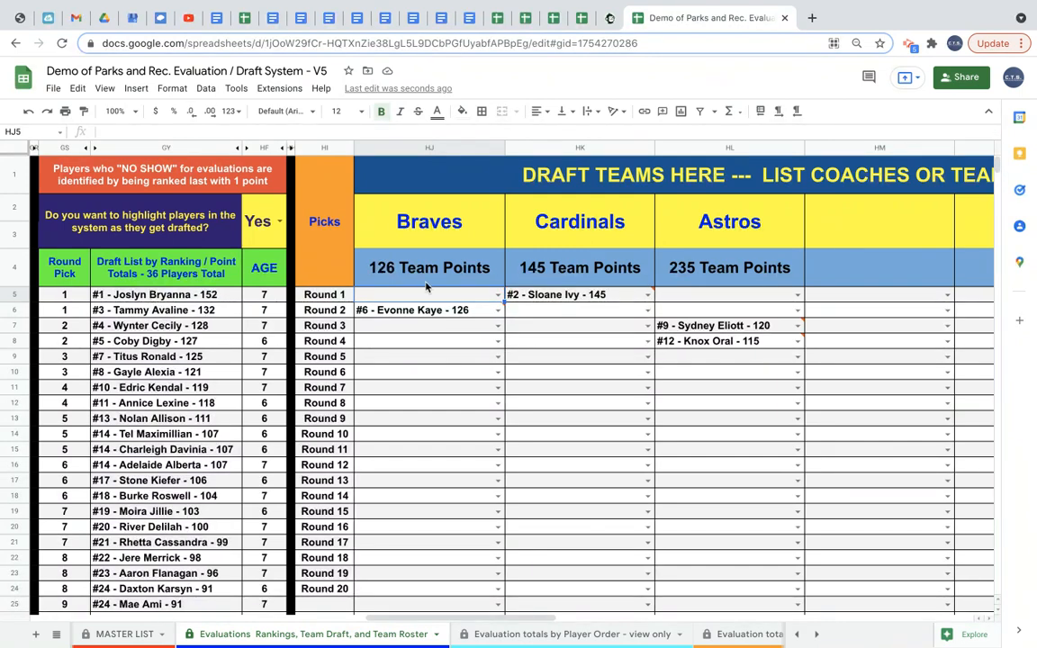
pyautogui.click(495, 298)
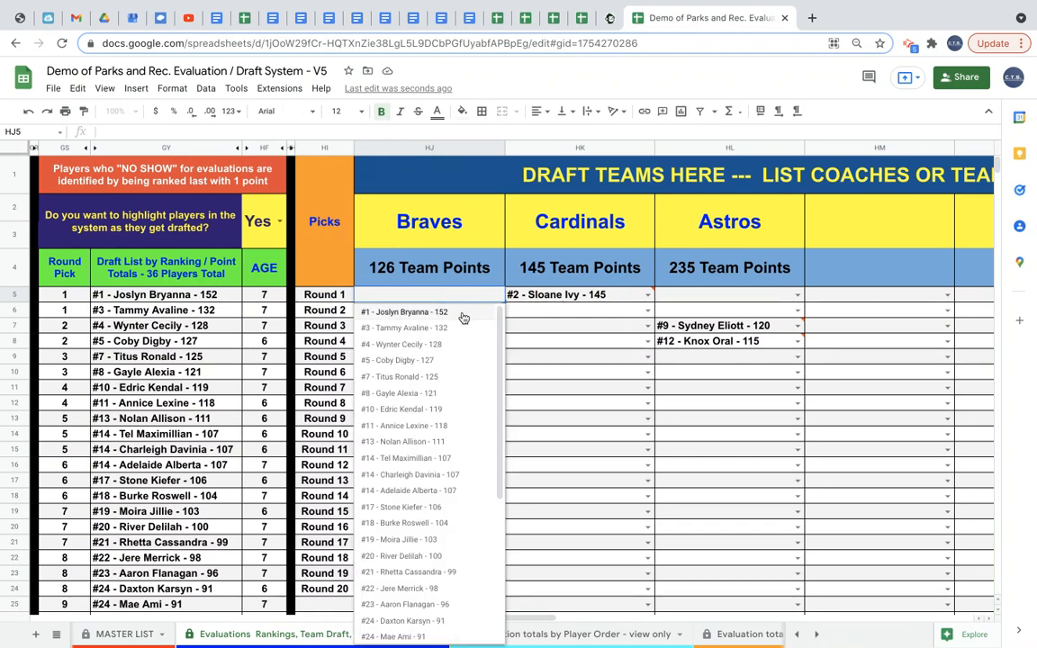
pyautogui.click(464, 312)
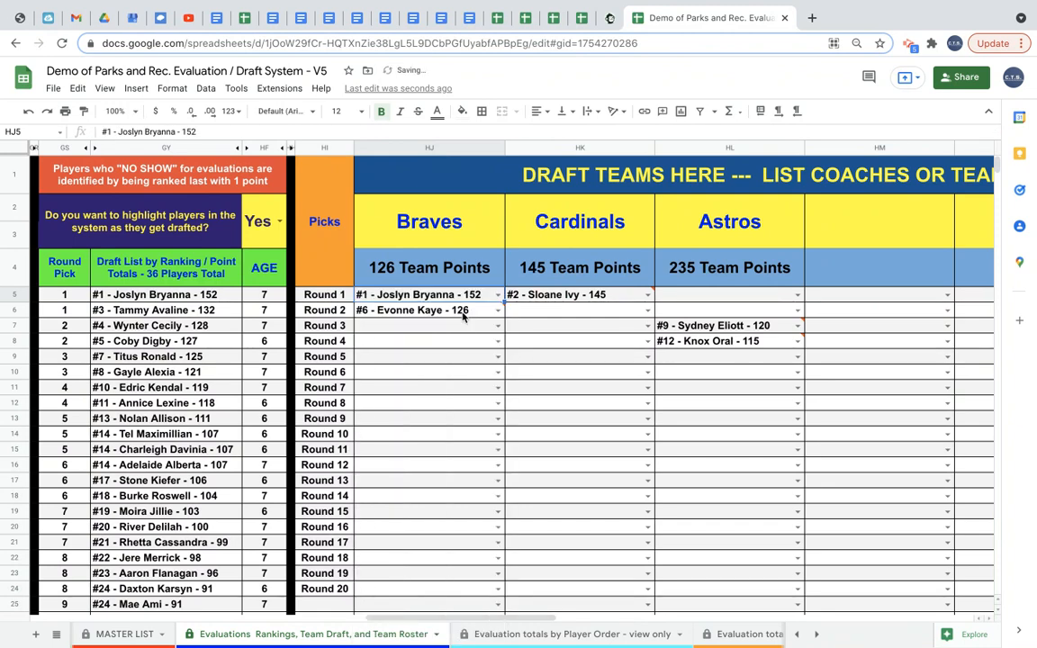
# Draft #3 - Tammy Avaline and #5 - Coby Digby into the Astros' Round 1 and Round 2 slots.
pyautogui.moveTo(586, 295)
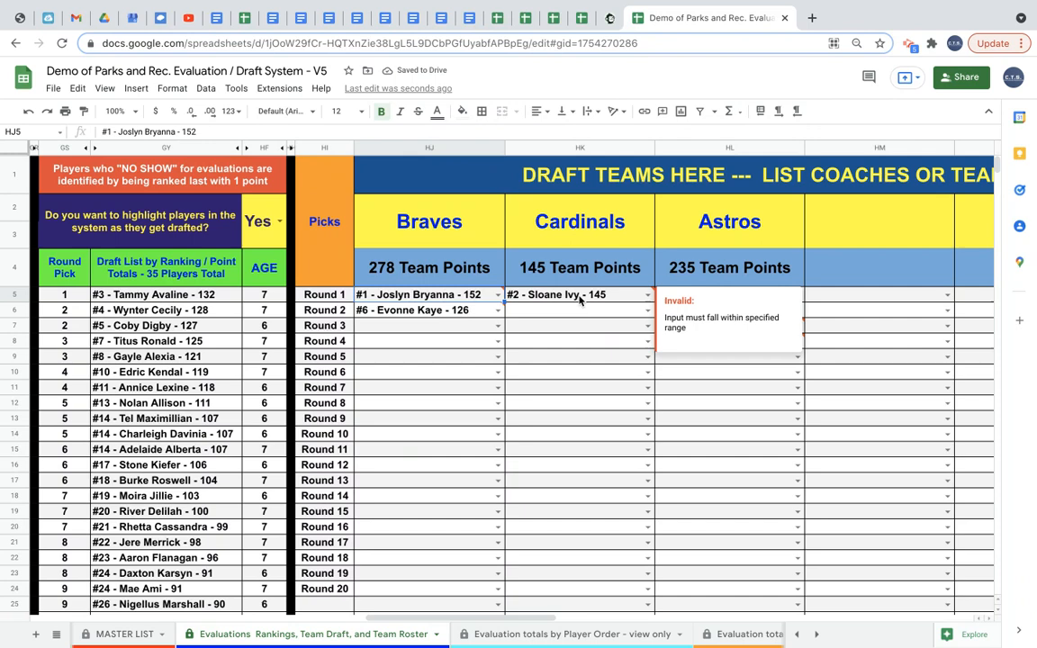
pyautogui.click(629, 300)
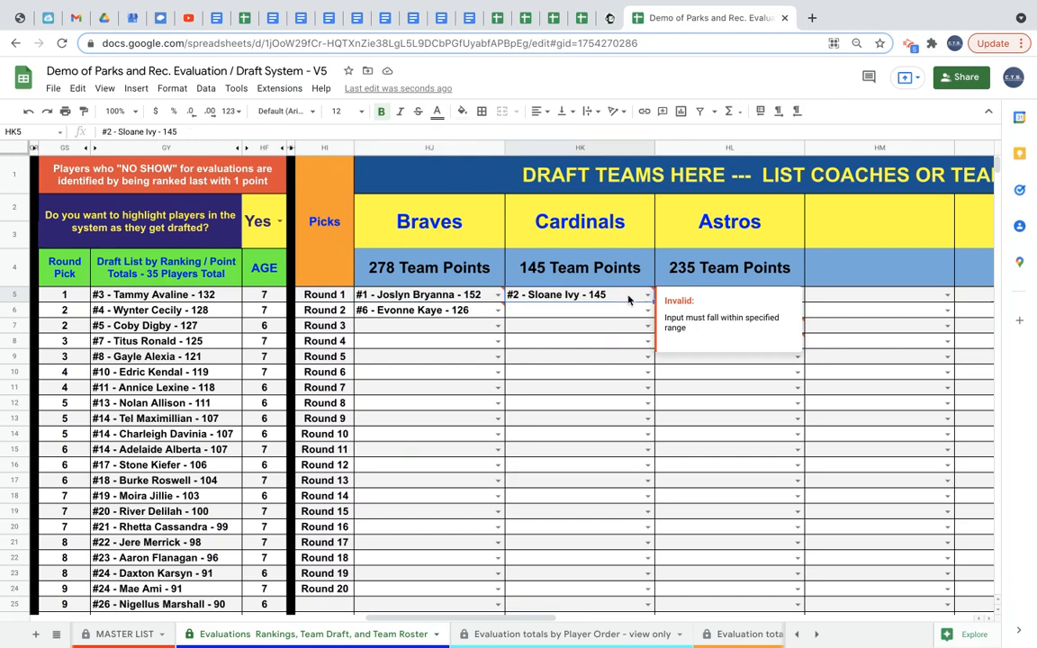
pyautogui.click(637, 316)
pyautogui.click(709, 300)
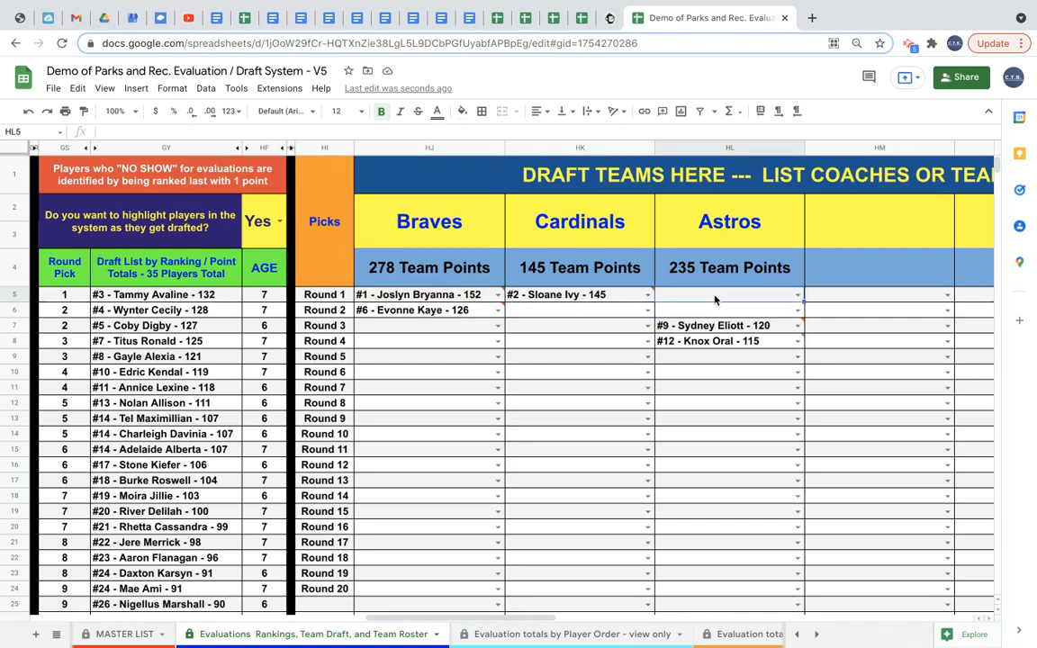
pyautogui.click(797, 296)
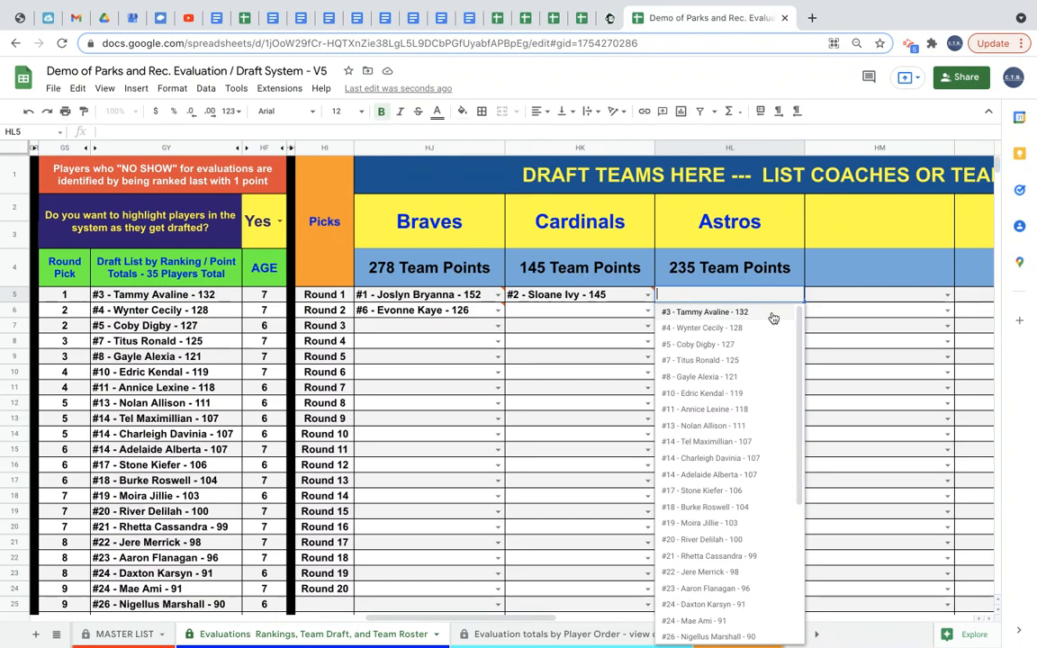
pyautogui.click(732, 313)
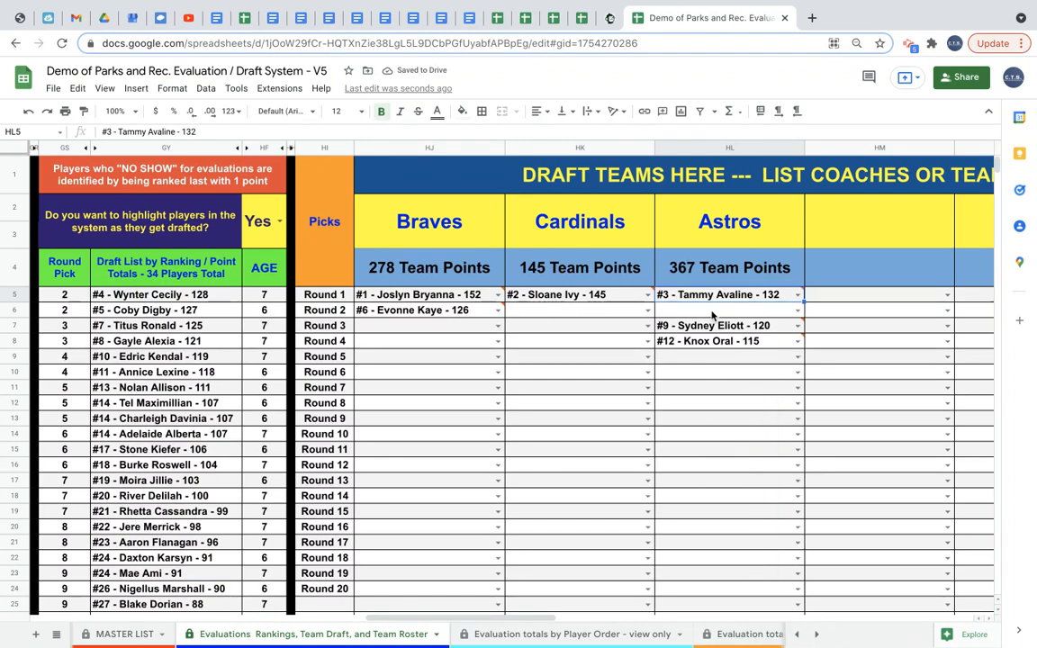
pyautogui.click(797, 310)
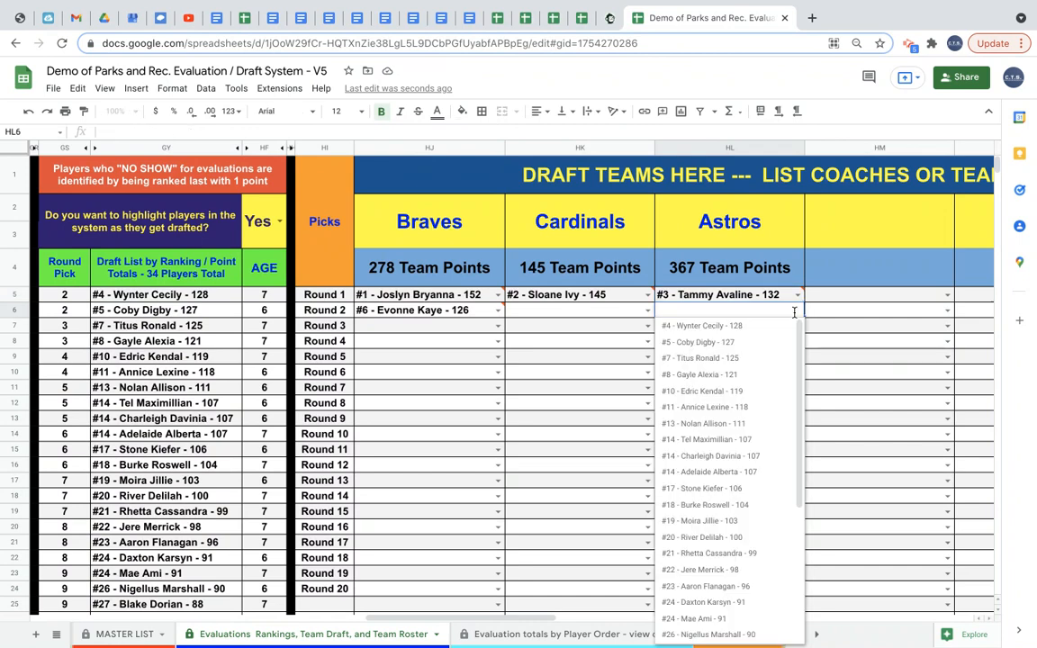
pyautogui.click(773, 343)
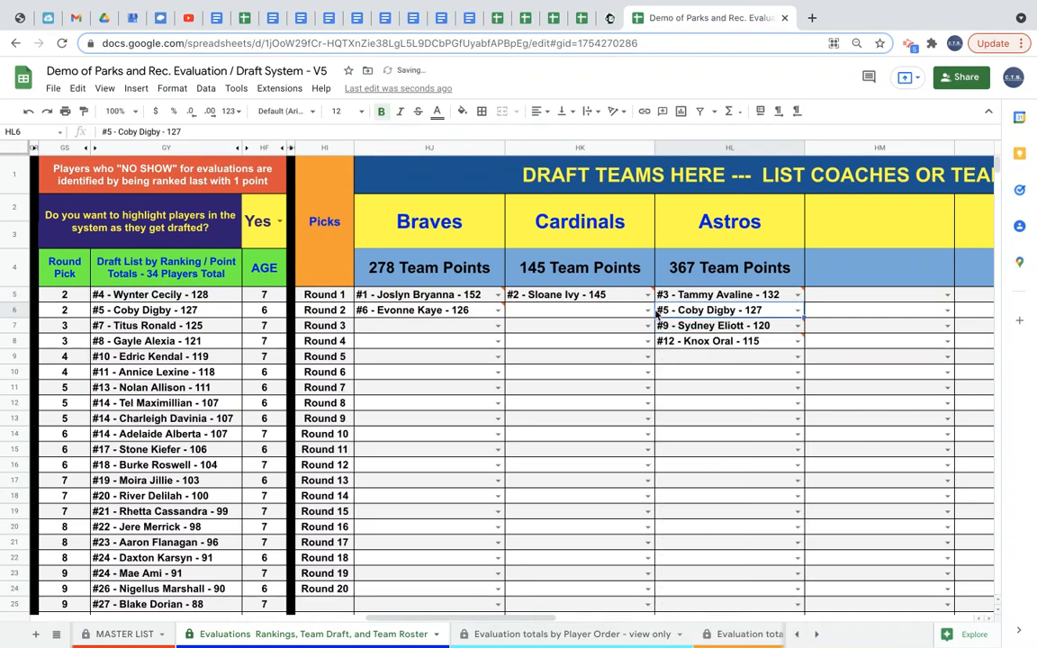
# Draft #4 - Wynter Cecily into the Cardinals' Round 2 slot and #7 - Titus Ronald into the Braves' Round 3 slot.
pyautogui.click(647, 310)
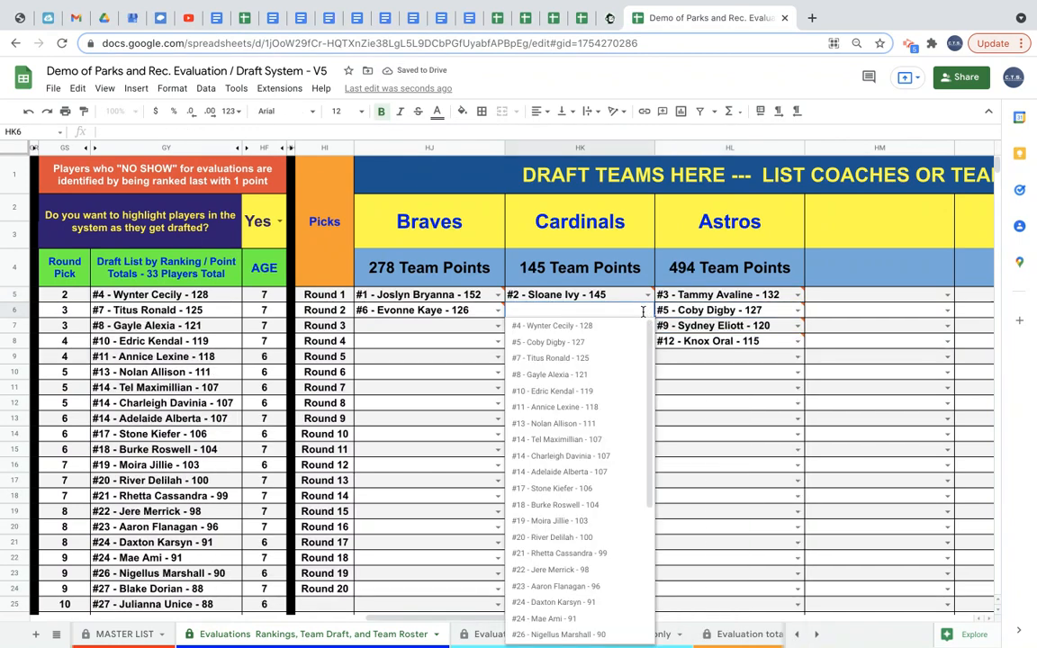
pyautogui.click(630, 326)
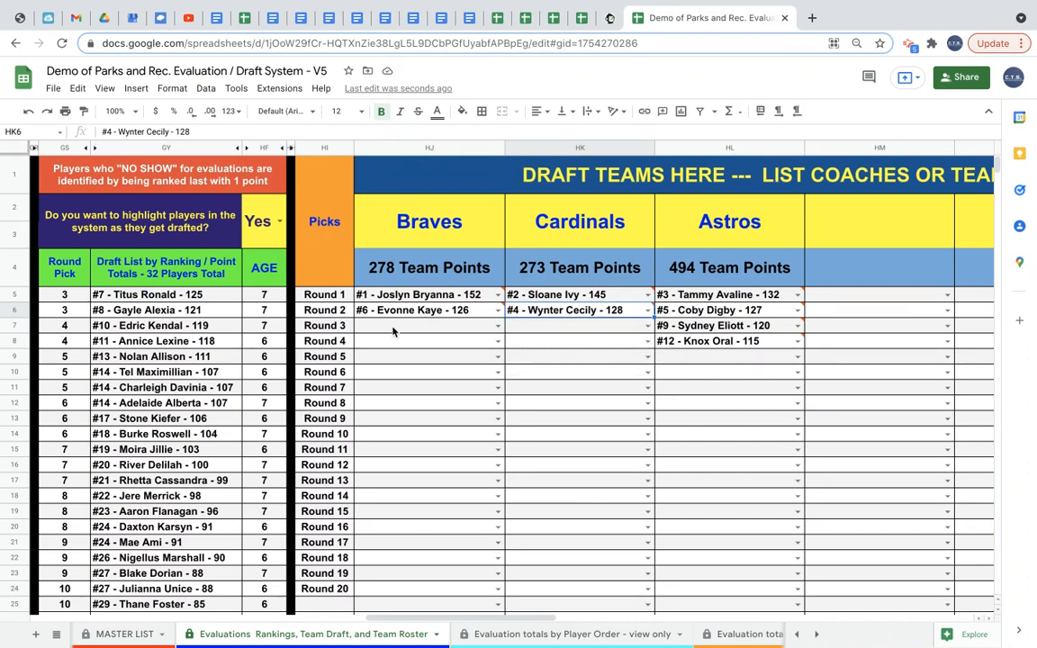
pyautogui.click(496, 326)
pyautogui.click(465, 346)
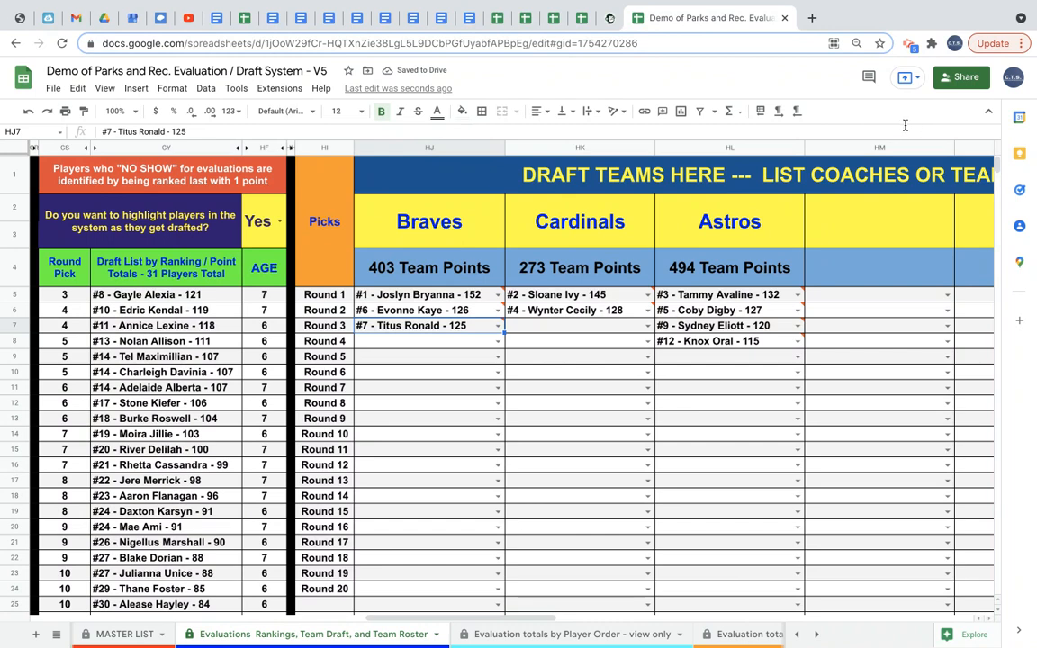
pyautogui.moveTo(468, 333)
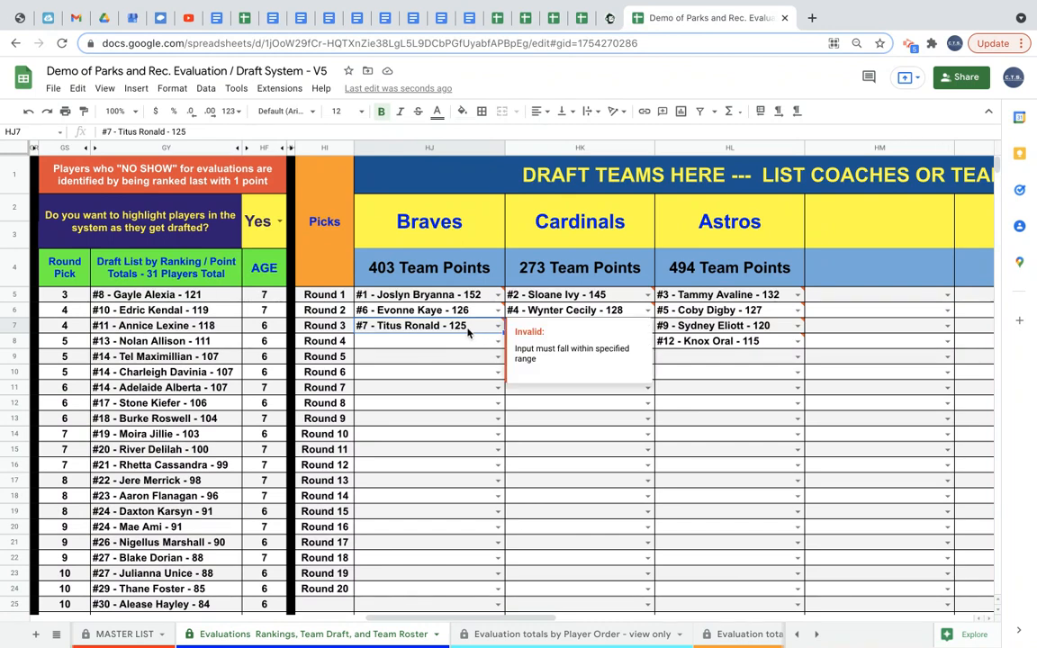
pyautogui.press('Delete')
pyautogui.click(463, 340)
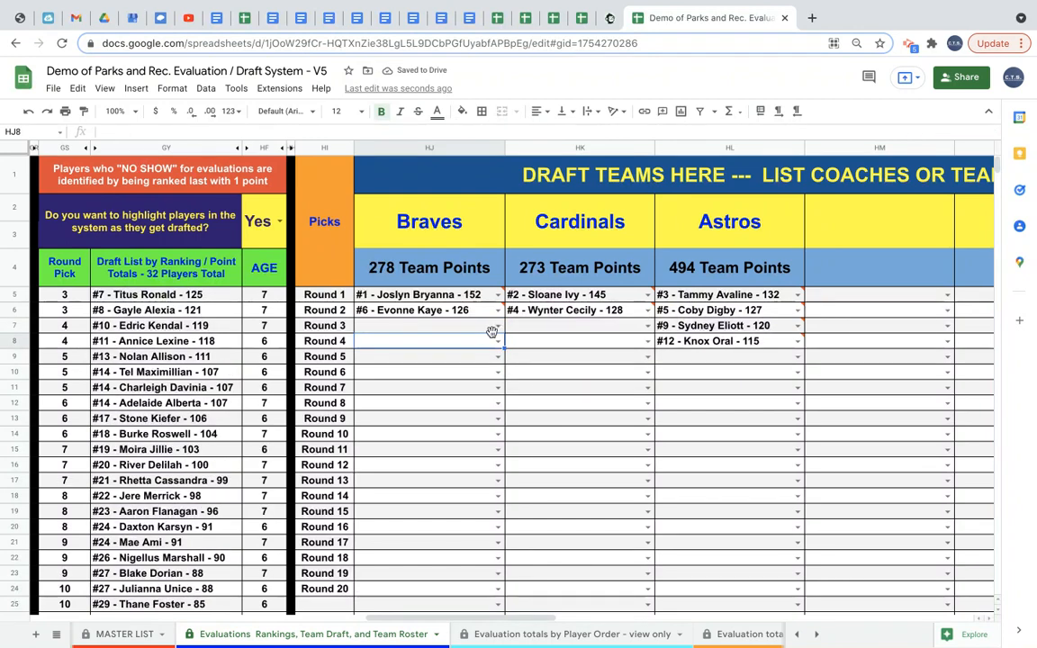
pyautogui.click(499, 326)
pyautogui.click(481, 345)
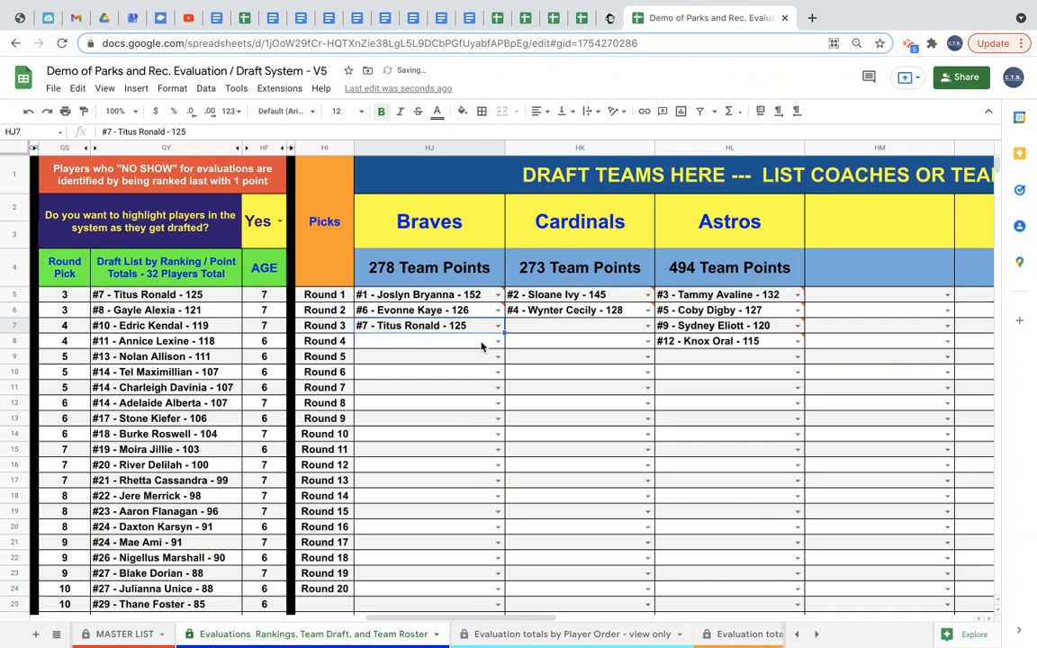
pyautogui.doubleClick(580, 326)
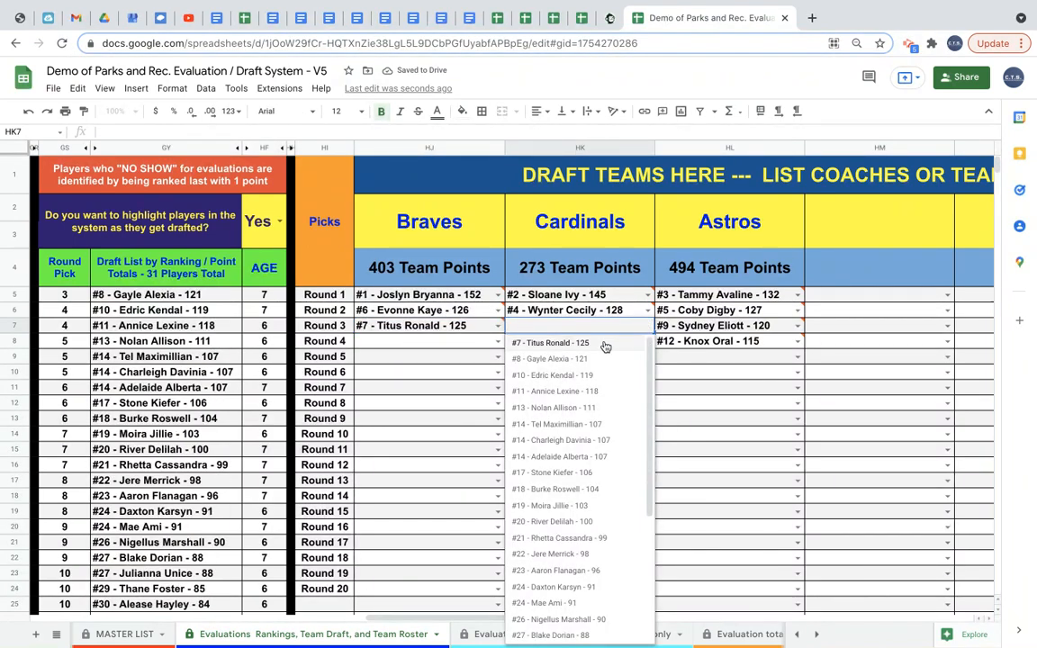
pyautogui.click(605, 345)
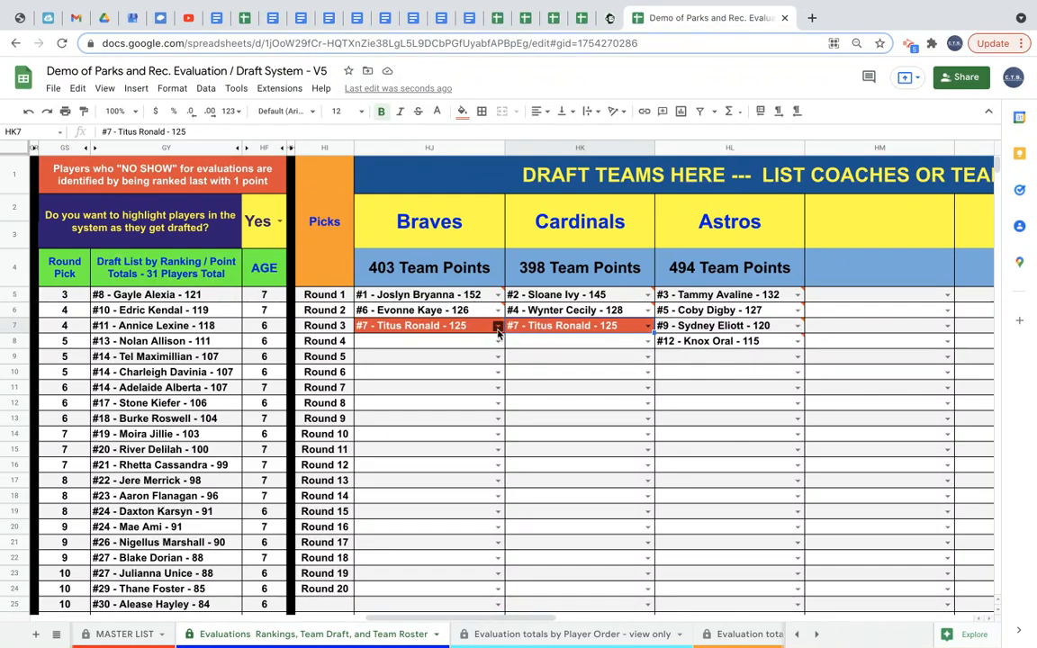
pyautogui.moveTo(554, 328)
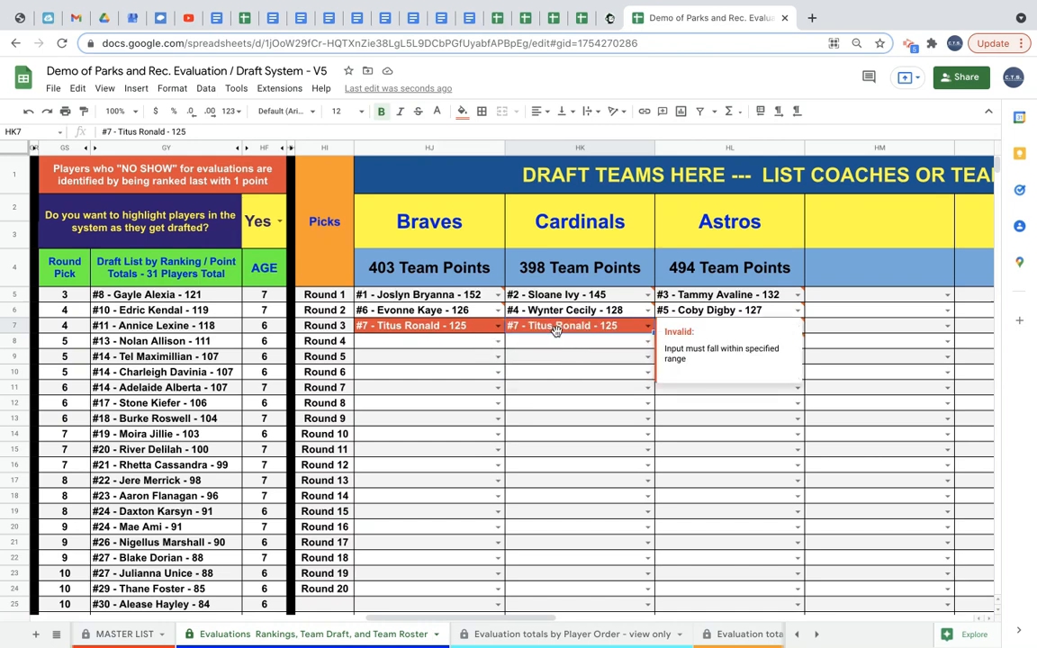
pyautogui.press('Delete')
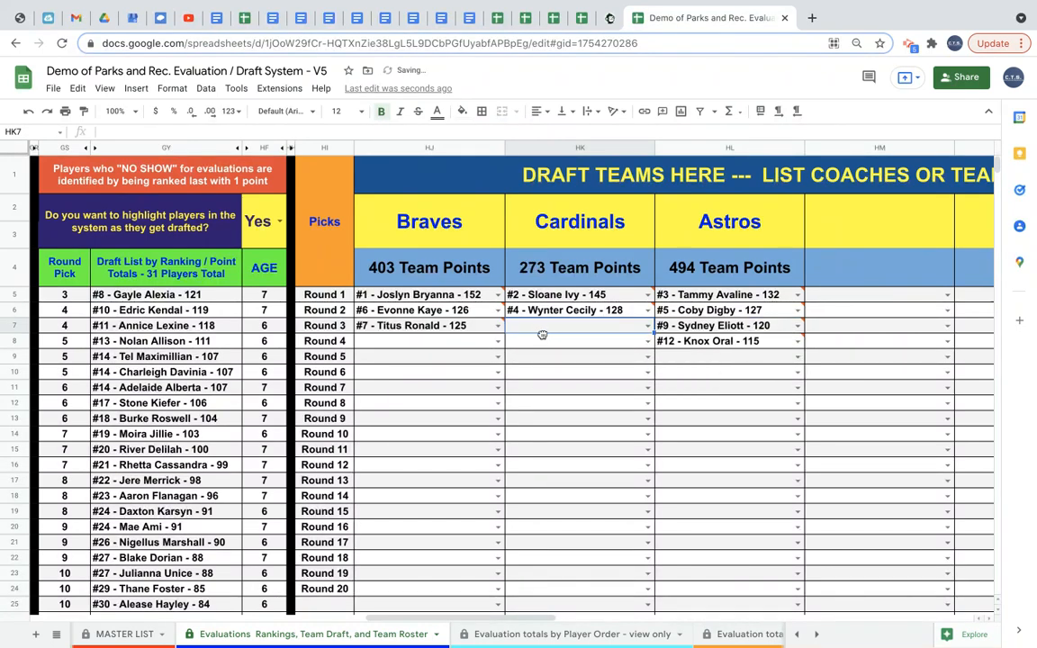
# Draft #8 - Gayle Alexia and #11 - Annice Lexine into the Cardinals' Round 3 and Round 4 slots.
pyautogui.click(647, 326)
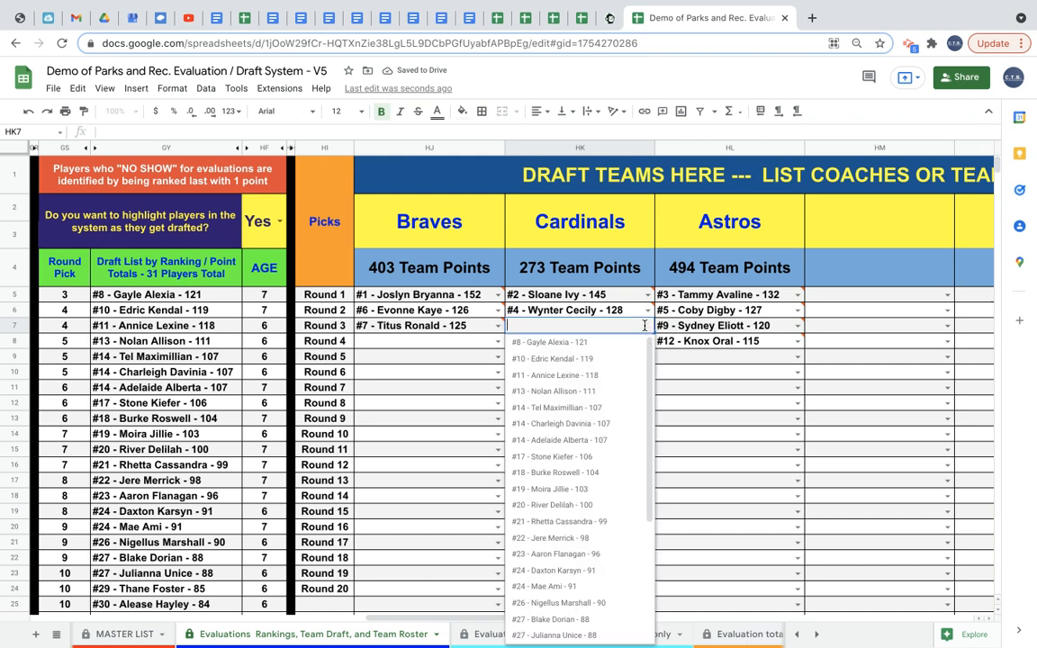
pyautogui.click(620, 344)
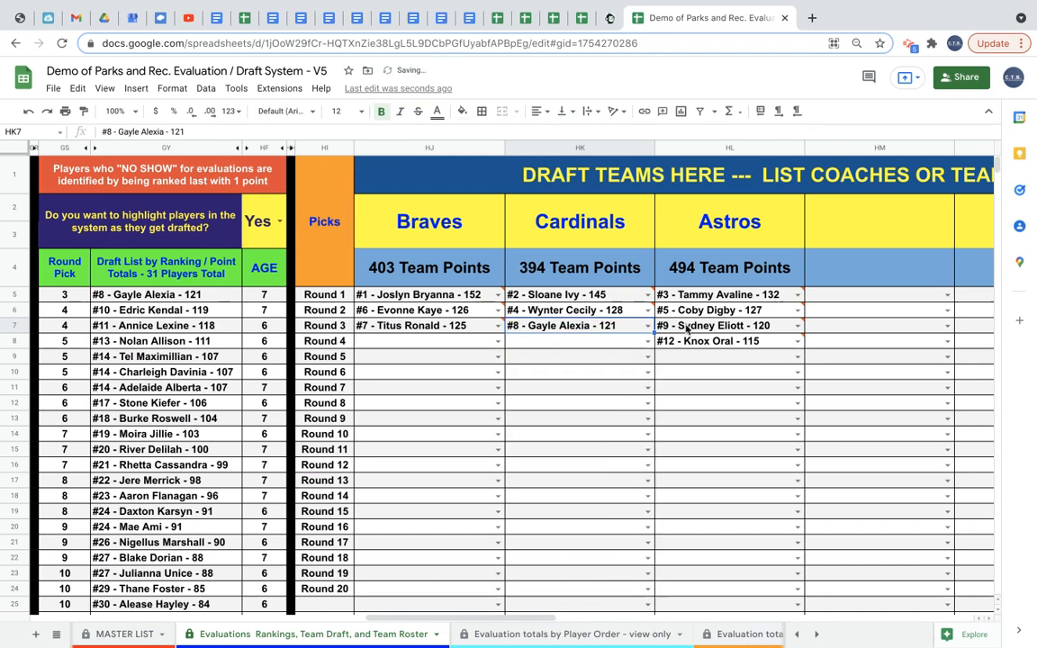
pyautogui.moveTo(693, 330)
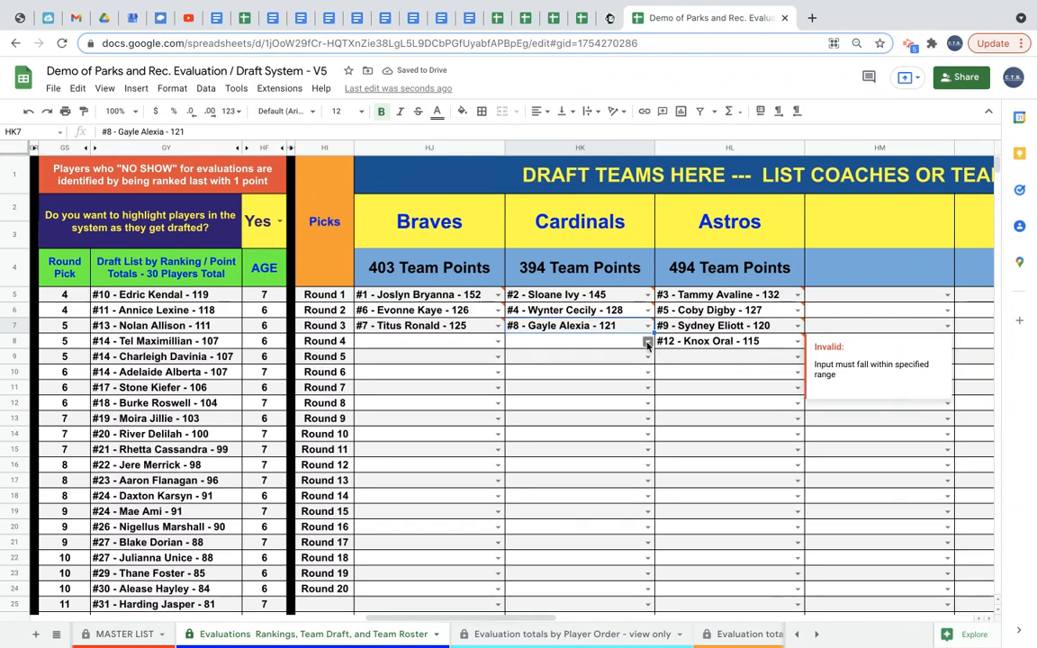
pyautogui.click(648, 344)
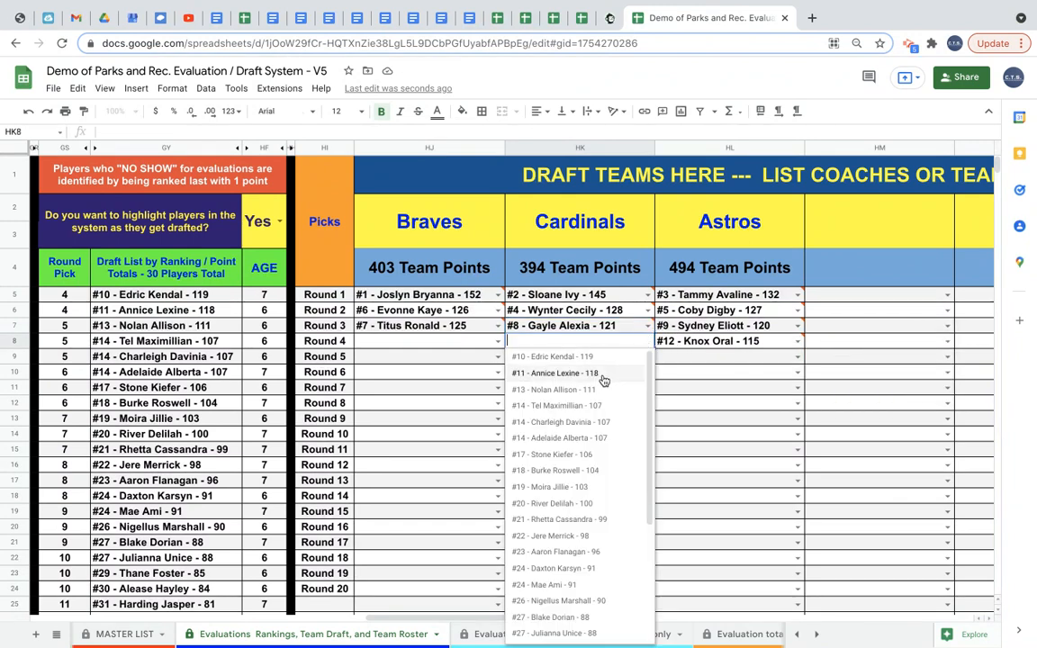
pyautogui.click(603, 373)
# Draft #10 - Edric Kendal and #14 - Adelaide Alberta into the Braves' Round 4 and Round 5 slots.
pyautogui.click(498, 341)
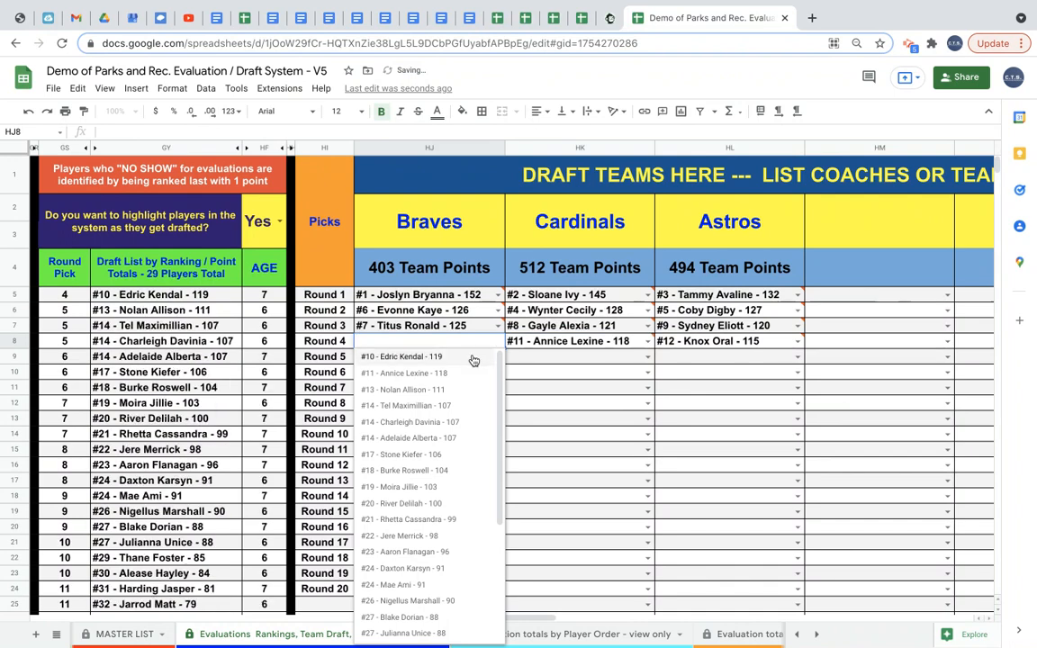
pyautogui.click(472, 358)
pyautogui.click(498, 357)
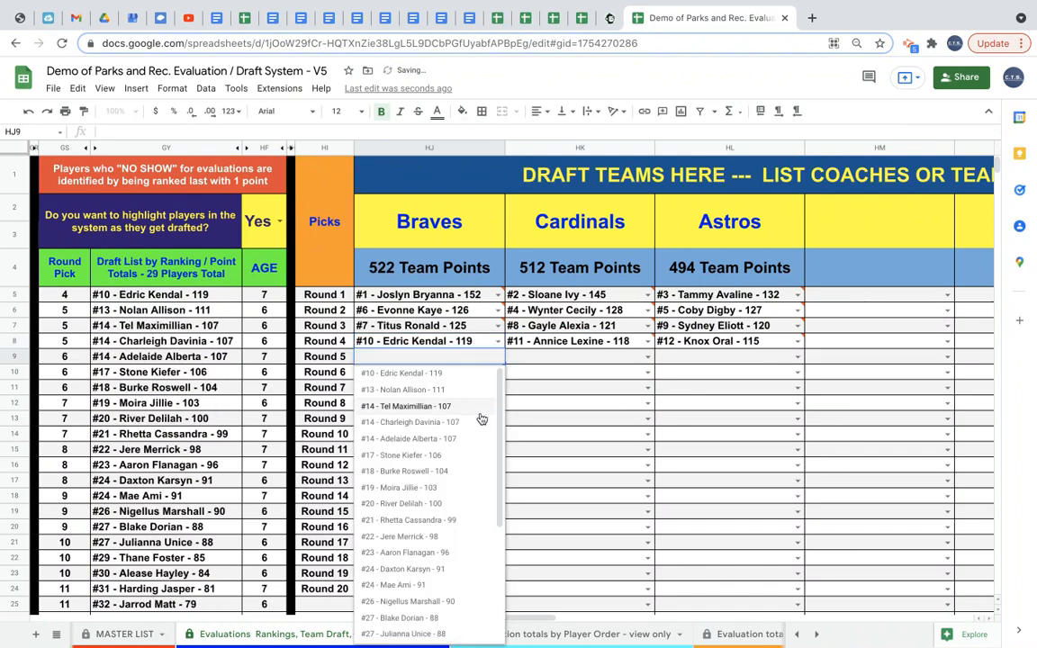
pyautogui.click(469, 440)
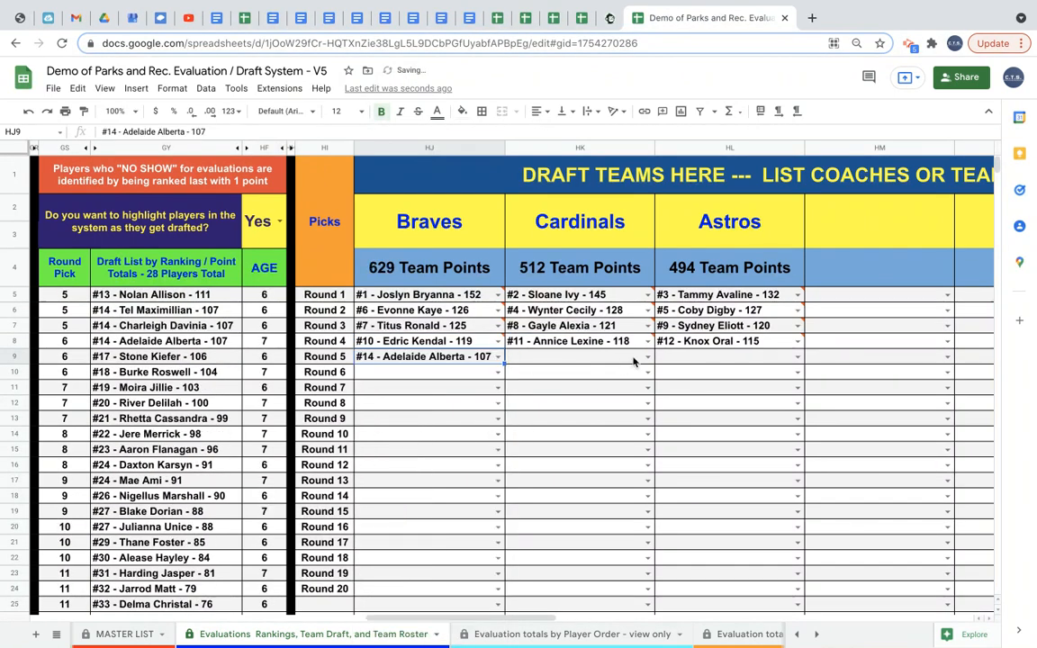
# Draft #13 - Nolan Allison into the Cardinals' Round 5 slot and #14 - Tel Maximillian into the Astros' Round 5 slot.
pyautogui.click(909, 45)
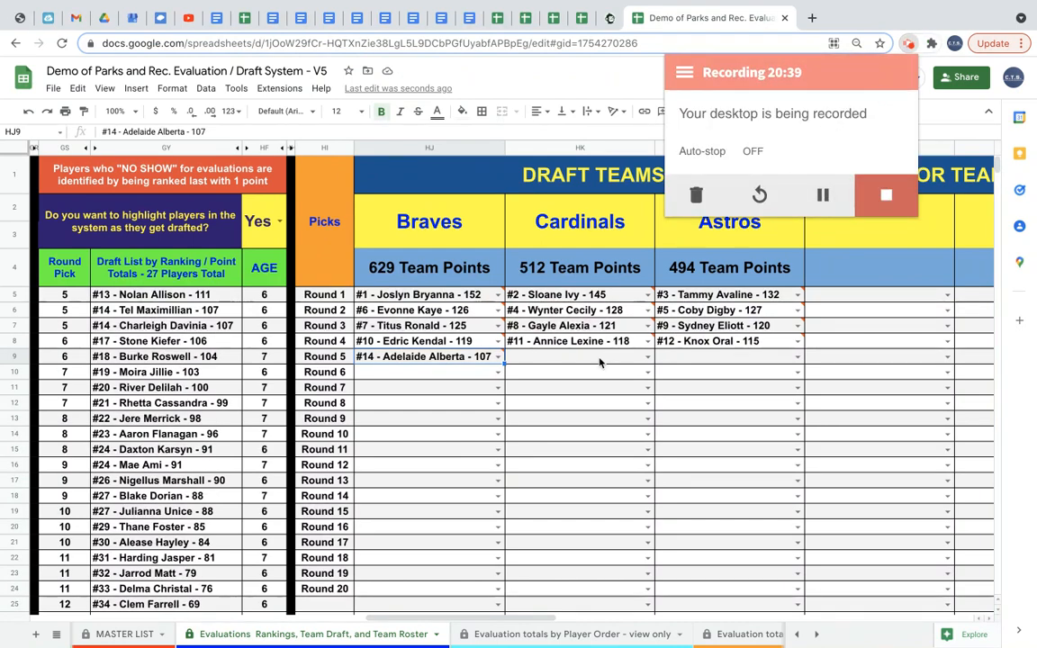
pyautogui.click(647, 357)
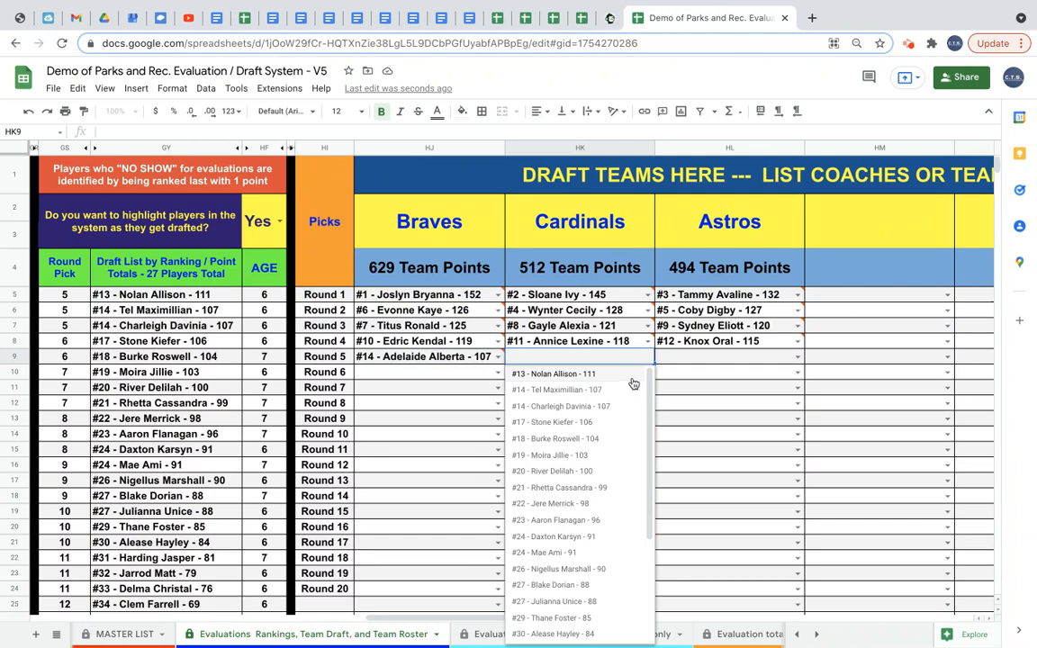
pyautogui.click(633, 376)
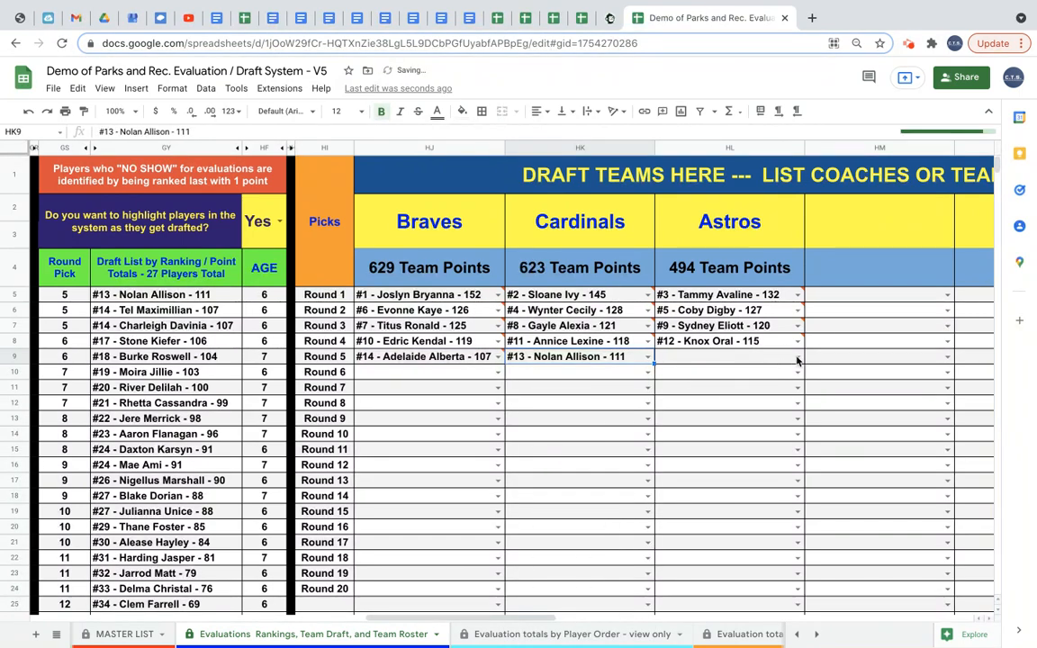
pyautogui.click(797, 356)
pyautogui.click(783, 389)
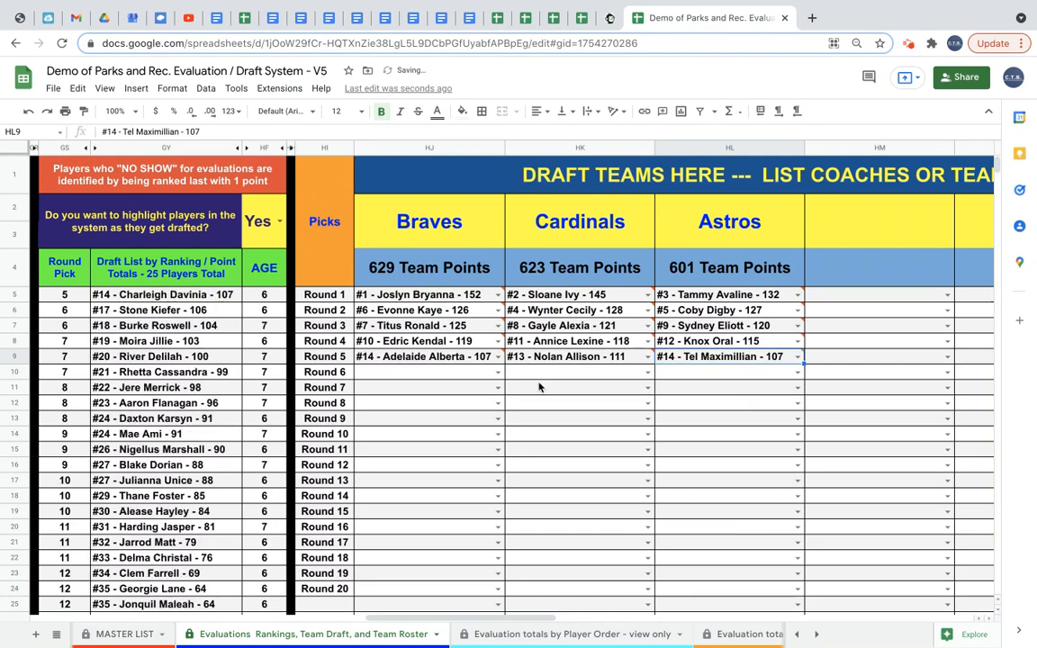
pyautogui.click(797, 372)
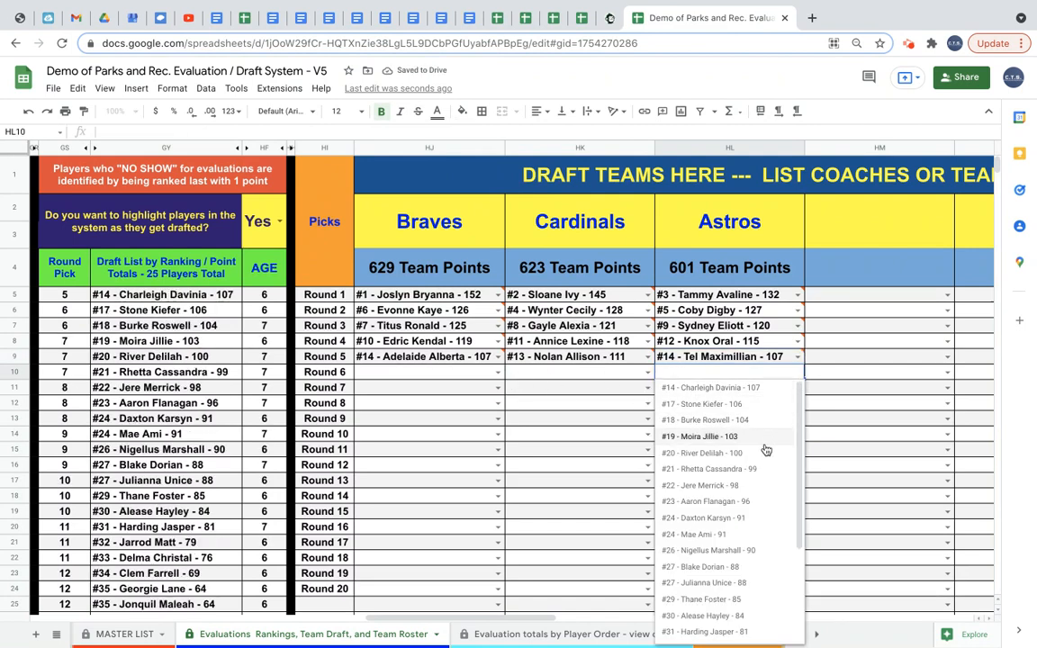
pyautogui.scroll(-3, 737, 602)
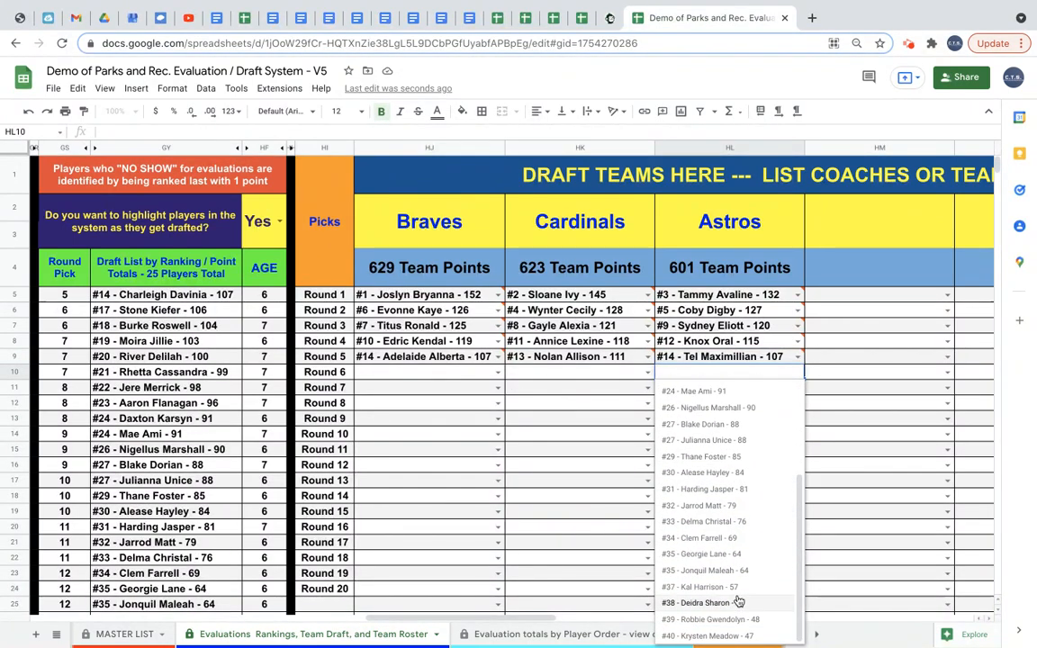
pyautogui.click(739, 587)
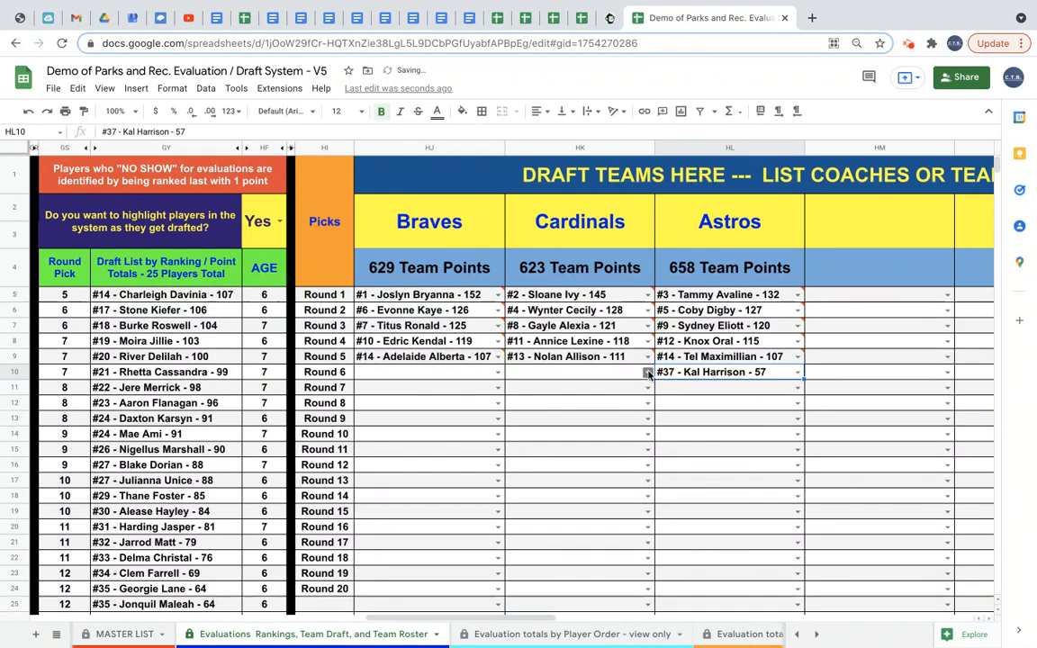
pyautogui.click(648, 372)
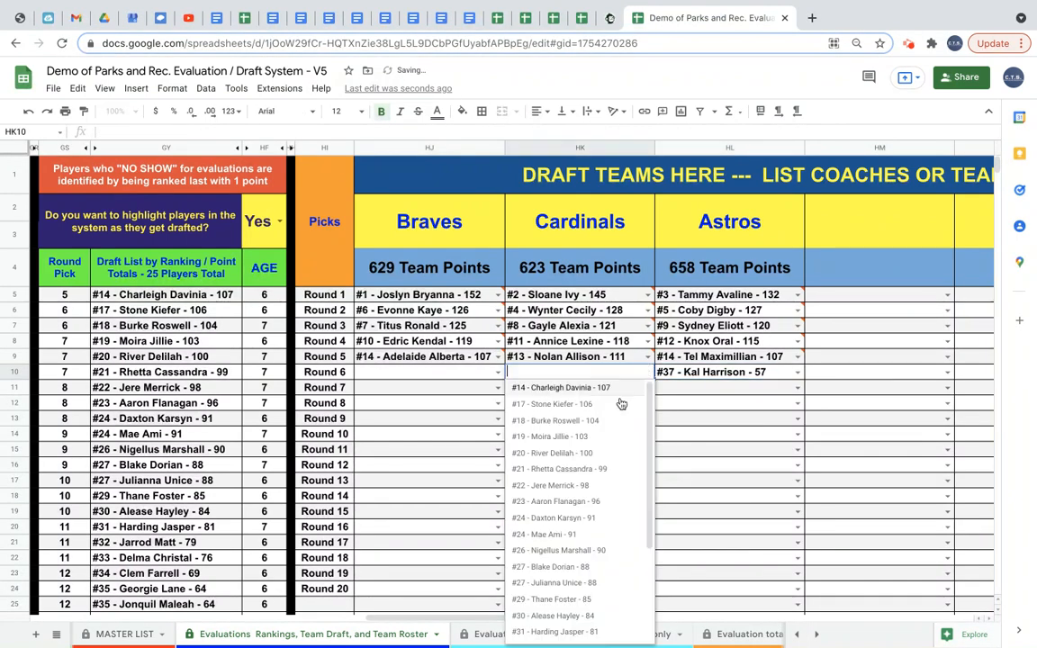
pyautogui.click(521, 389)
# Draft #20 - River Delilah into the Braves' Round 6 slot.
pyautogui.click(498, 372)
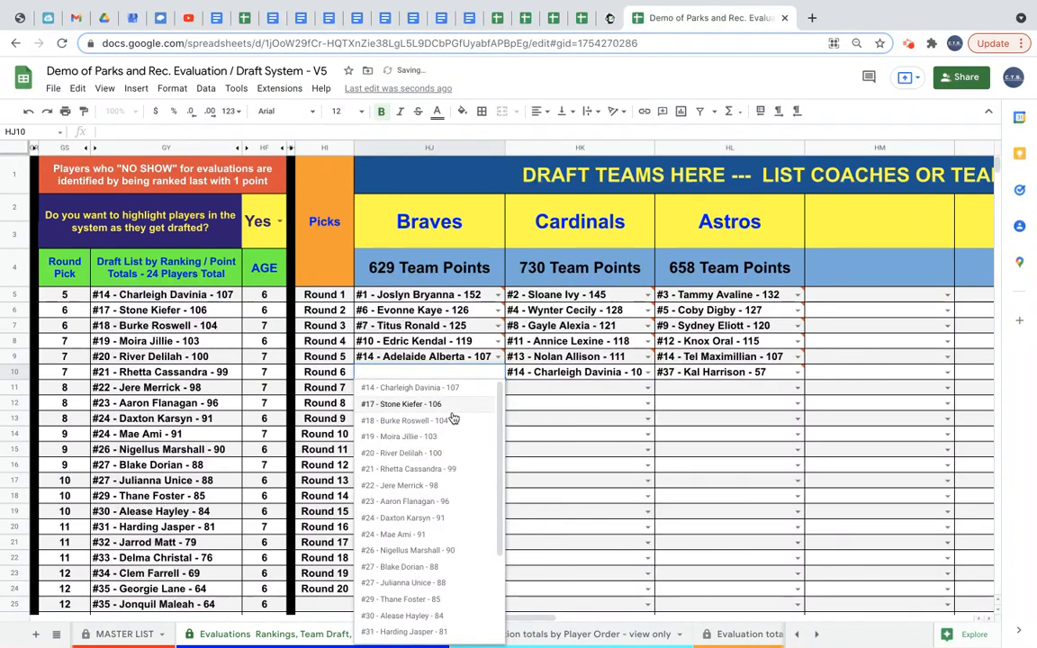
pyautogui.click(437, 452)
pyautogui.click(540, 434)
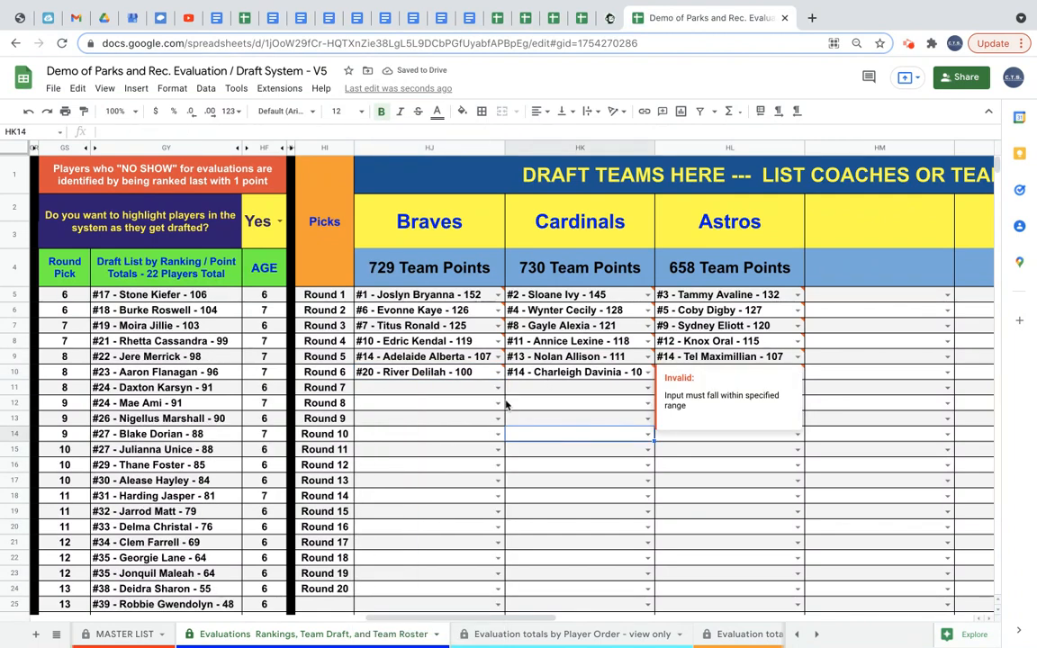
pyautogui.click(505, 405)
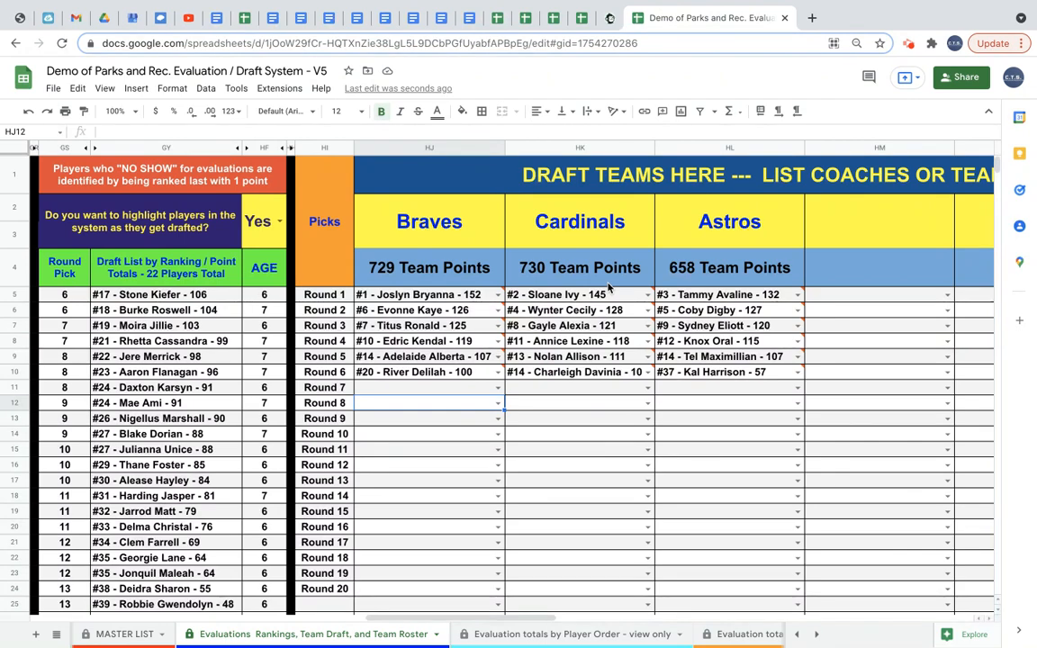
# Choose Braves in the Select Team to Get Info selector of the team roster section.
pyautogui.hscroll(10, 741, 295)
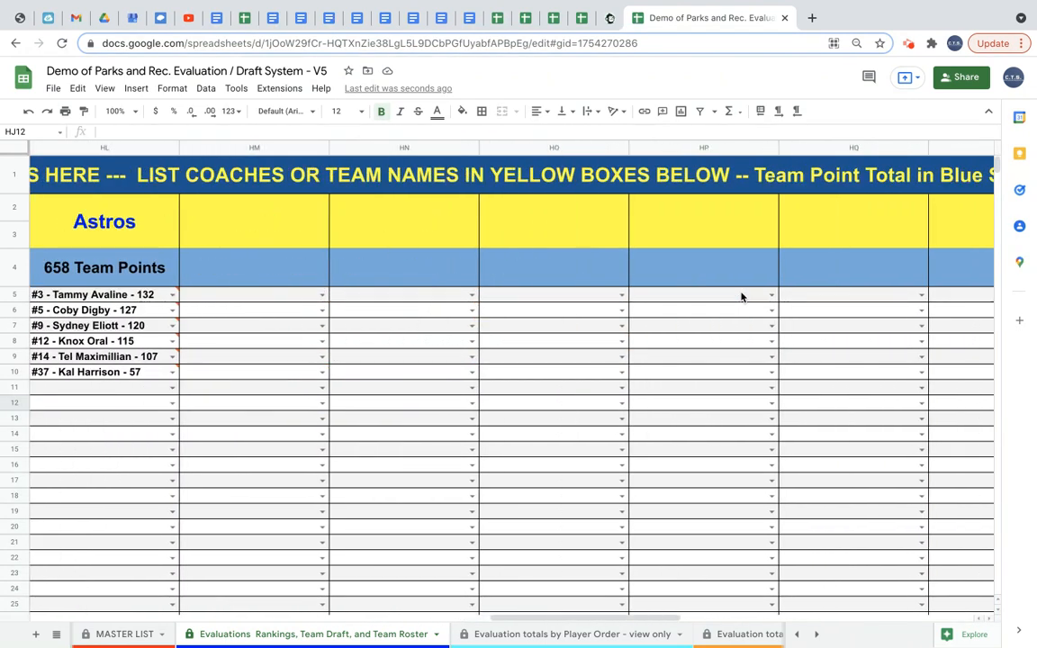
pyautogui.hscroll(1, 741, 295)
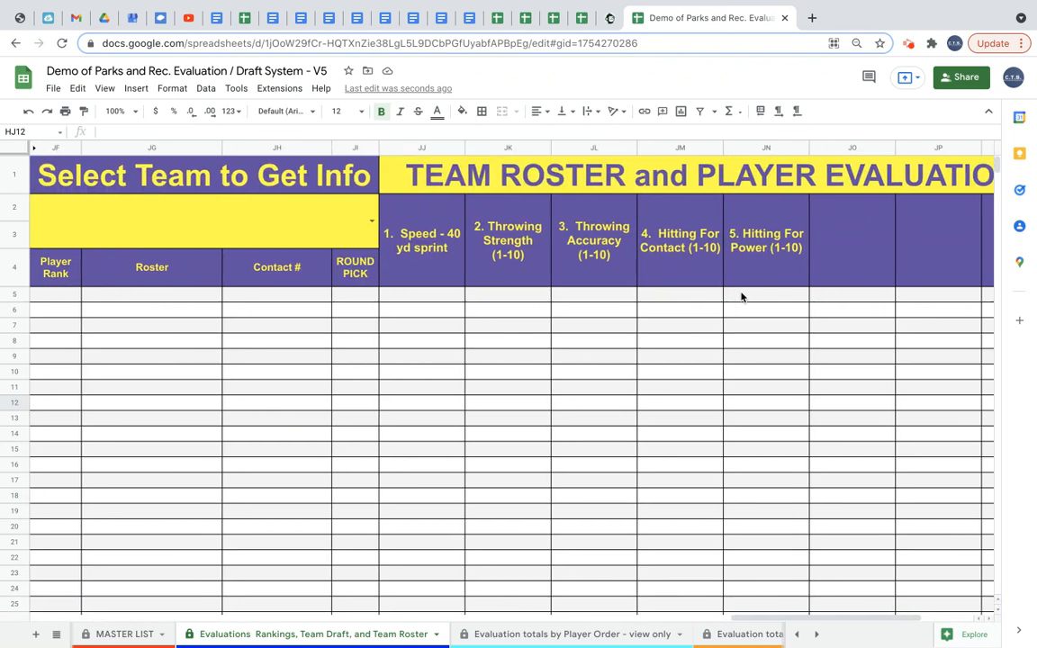
pyautogui.hscroll(-3, 741, 297)
pyautogui.hscroll(3, 741, 297)
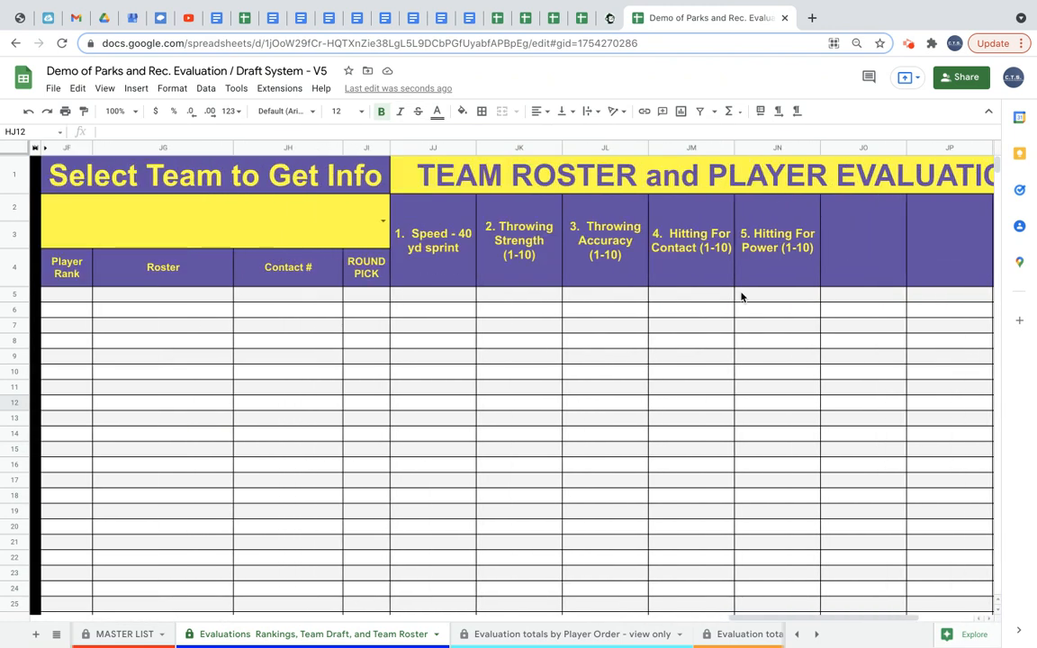
pyautogui.click(384, 223)
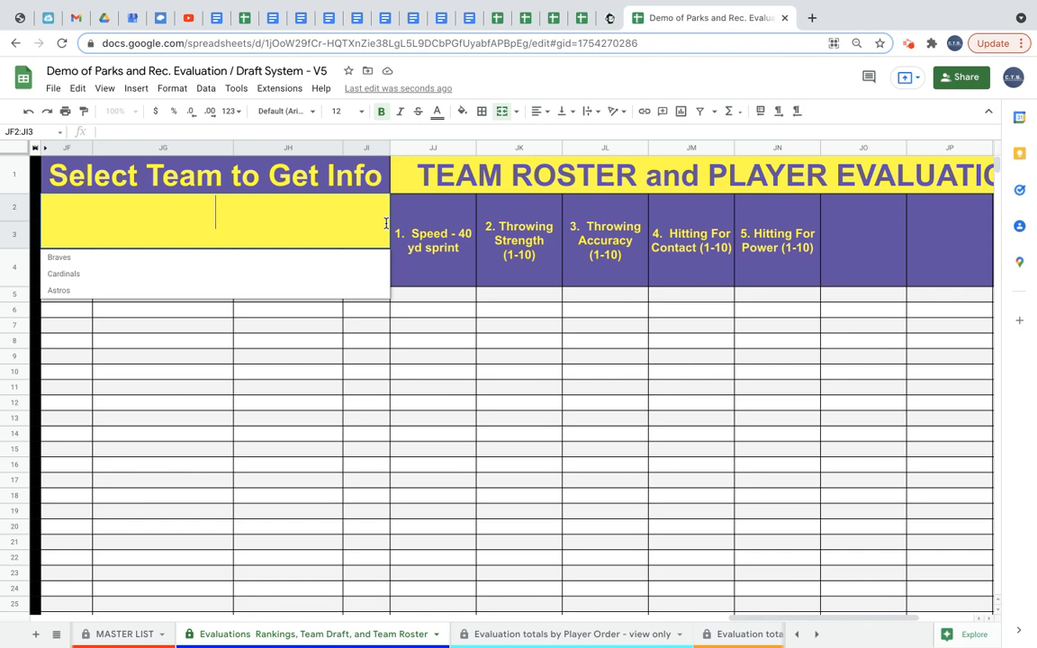
pyautogui.click(326, 260)
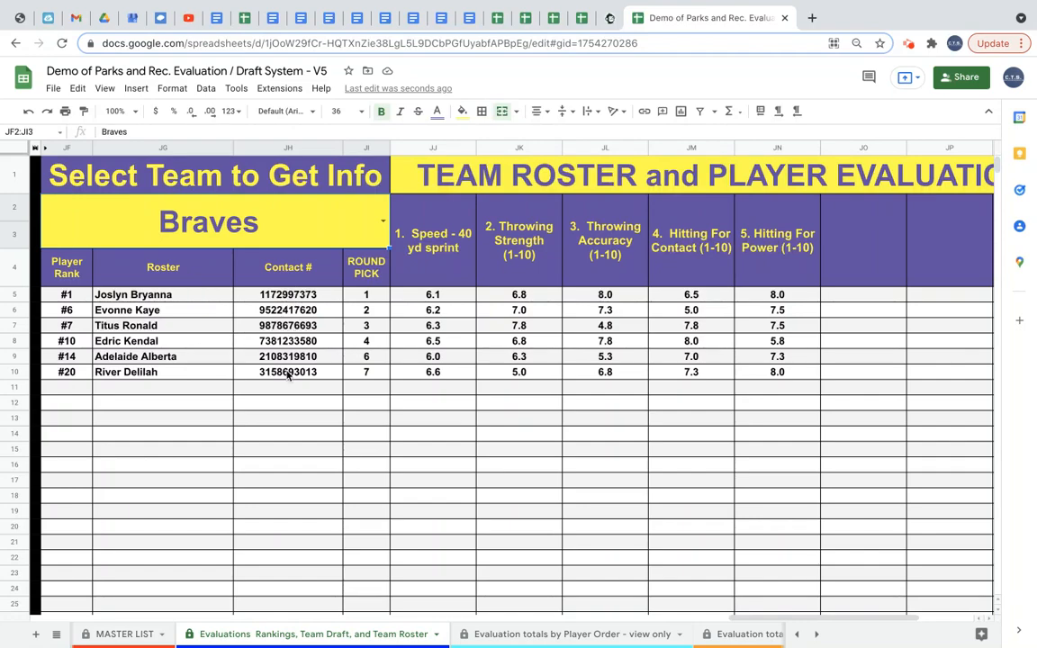
# Open the MASTER LIST sheet and return to the Evaluations Rankings, Team Draft, and Team Roster sheet.
pyautogui.click(124, 634)
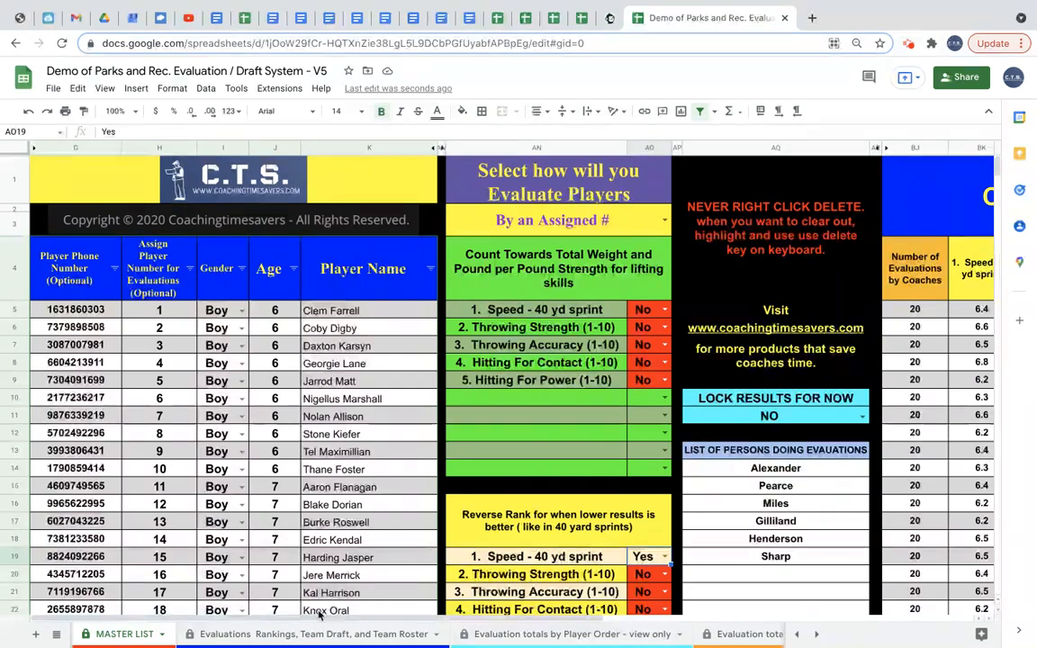
pyautogui.click(309, 636)
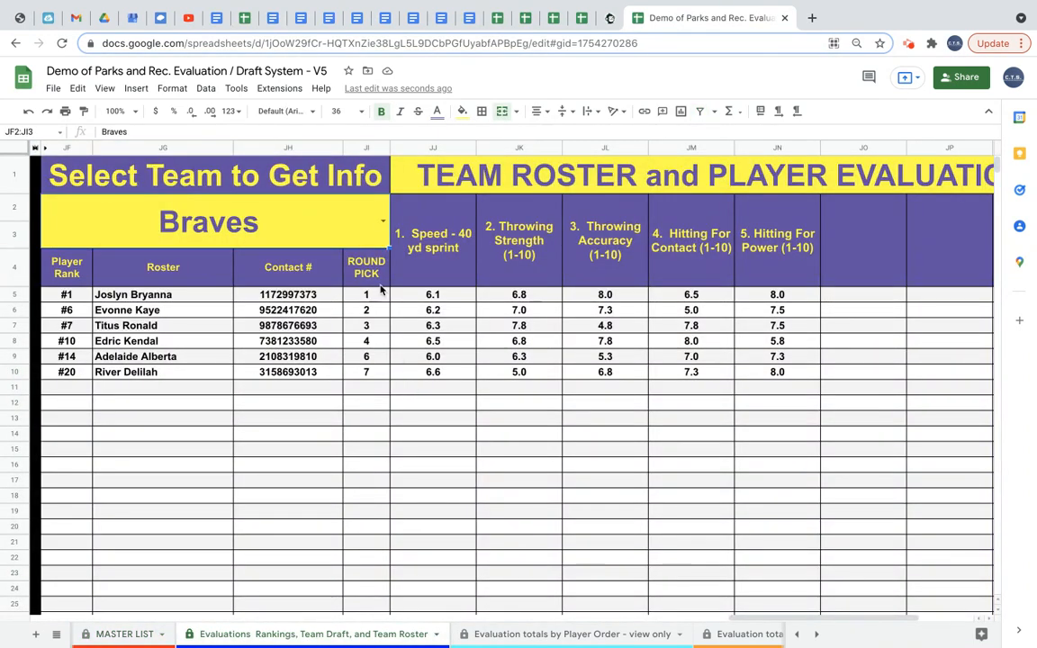
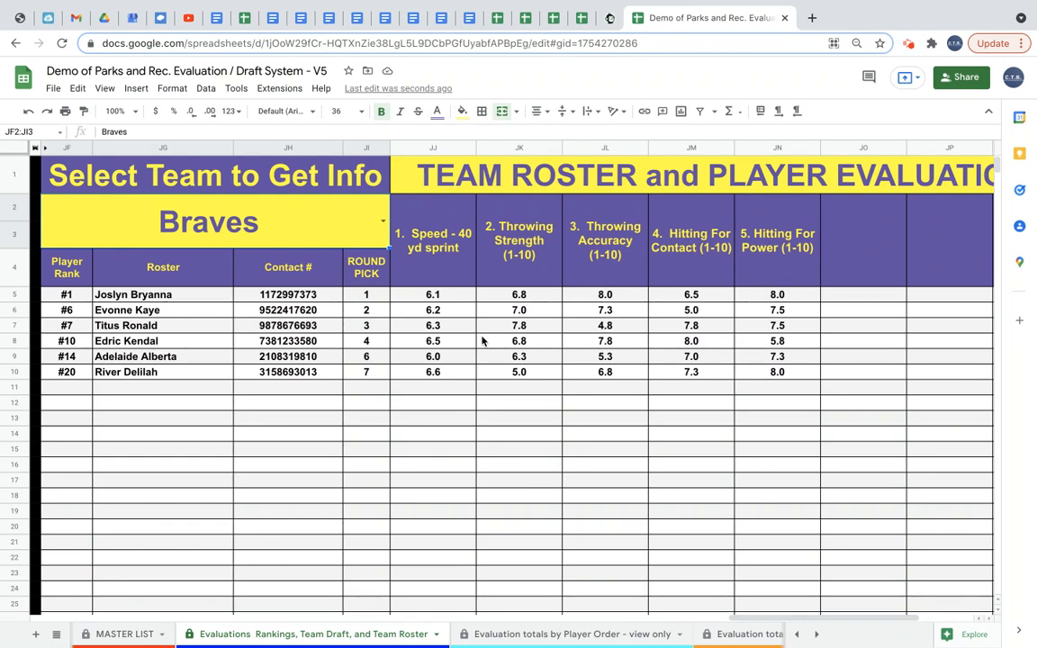
# Set up printing of only the selected Braves roster range JF2:JN10, then cancel the print.
pyautogui.moveTo(60, 149); pyautogui.dragTo(249, 182)
pyautogui.click(86, 190)
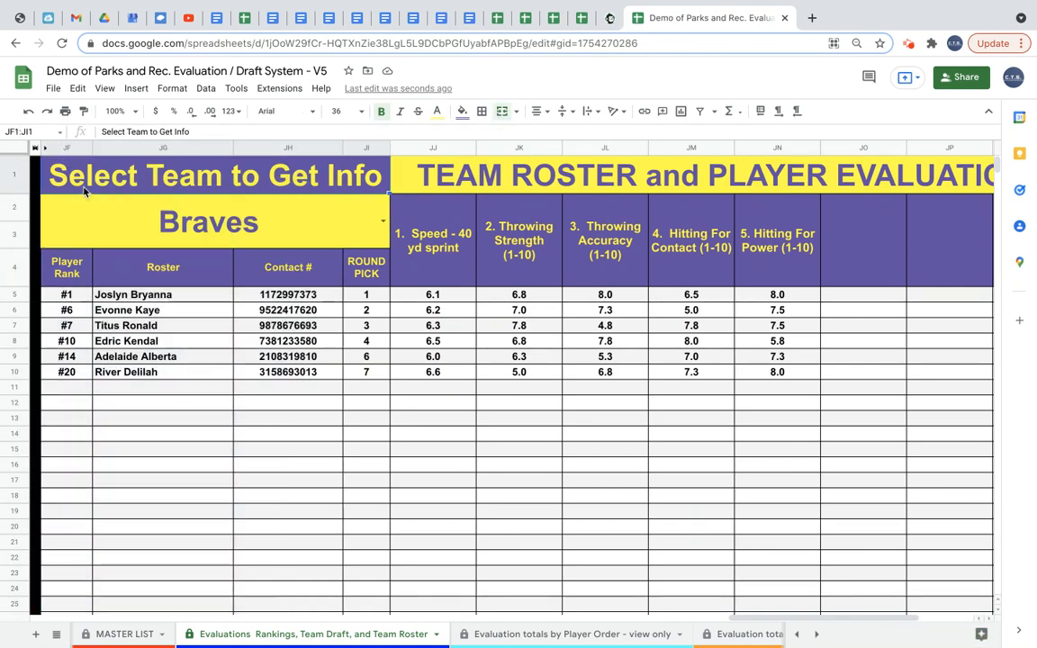
pyautogui.moveTo(68, 215); pyautogui.dragTo(776, 372)
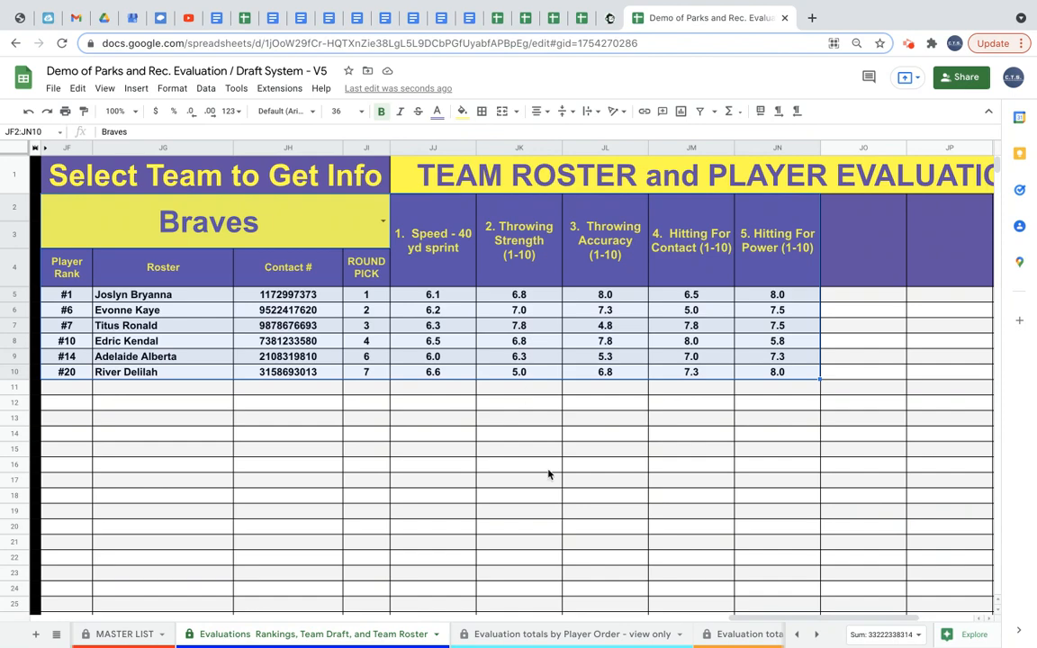
pyautogui.scroll(-5, 547, 516)
pyautogui.scroll(5, 547, 516)
pyautogui.click(64, 111)
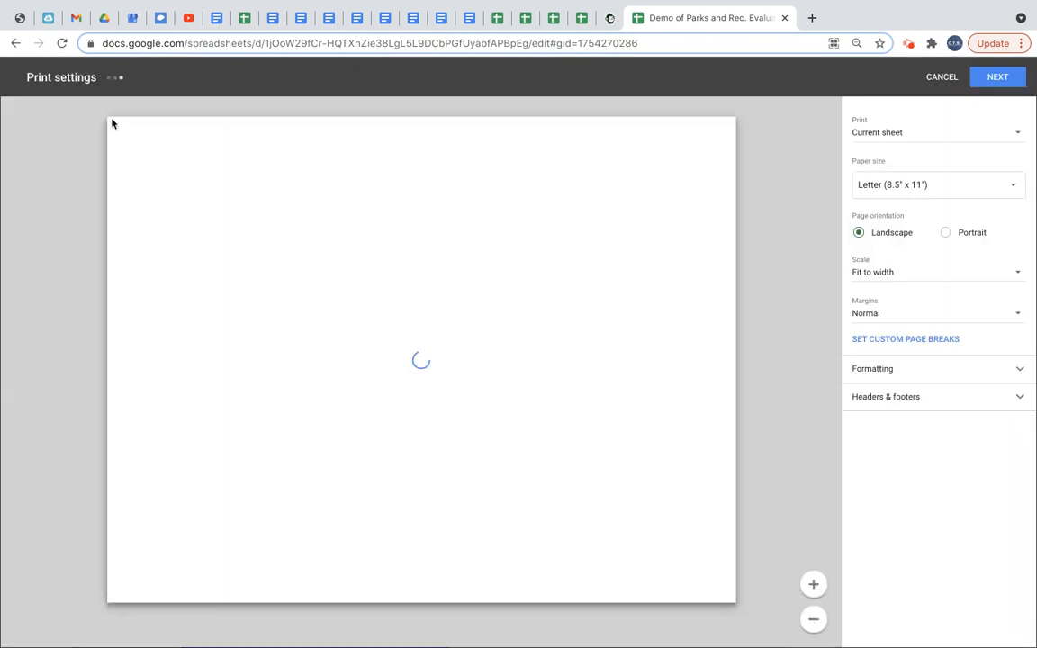
pyautogui.click(903, 134)
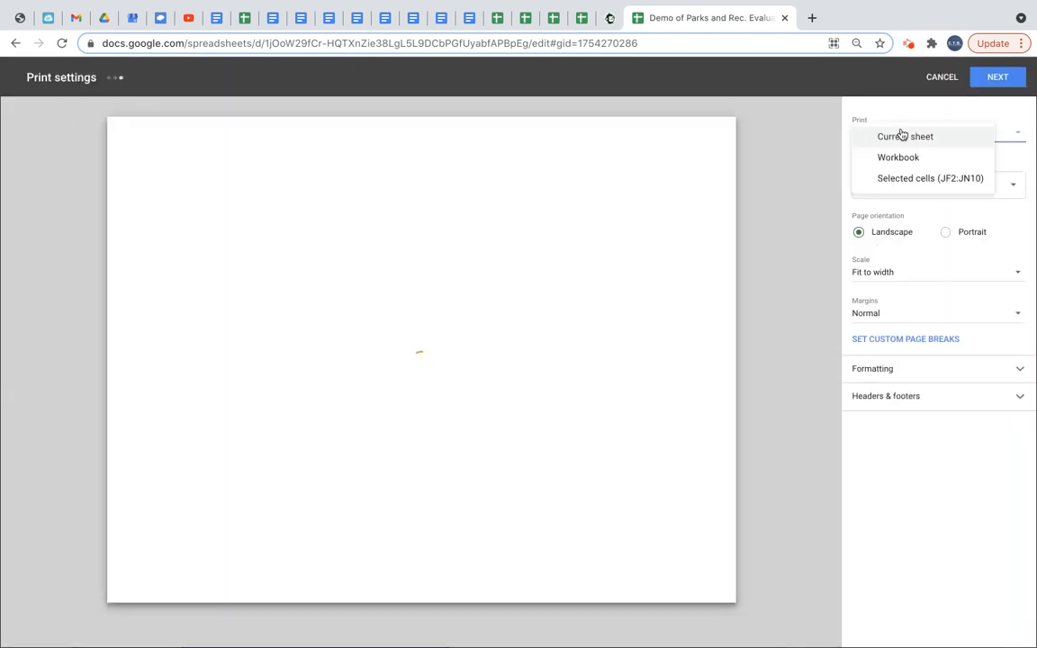
pyautogui.click(901, 178)
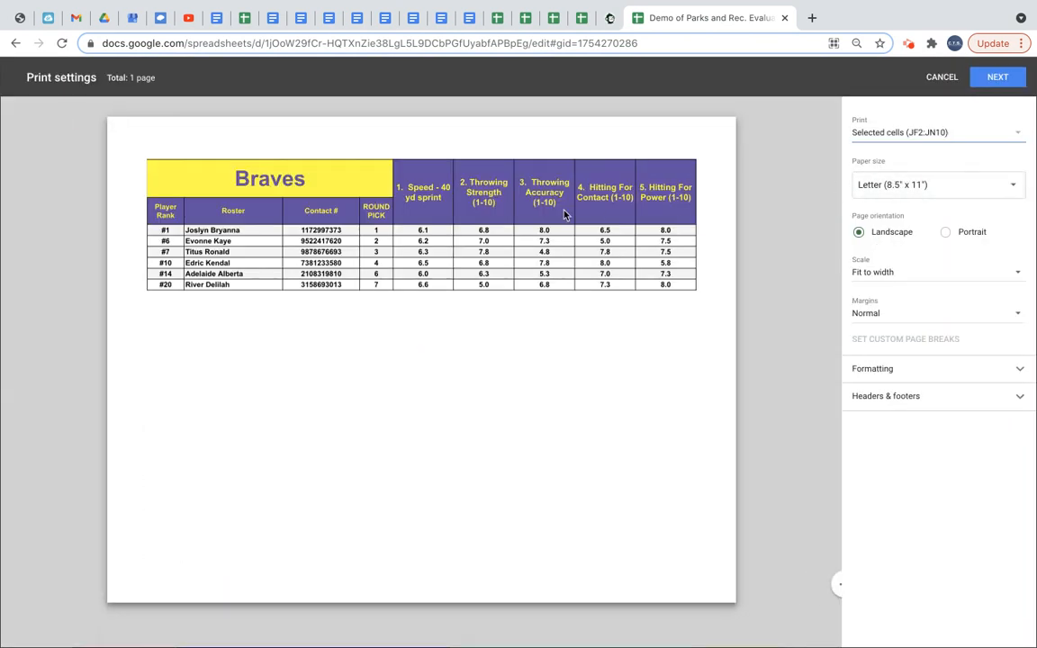
pyautogui.click(994, 79)
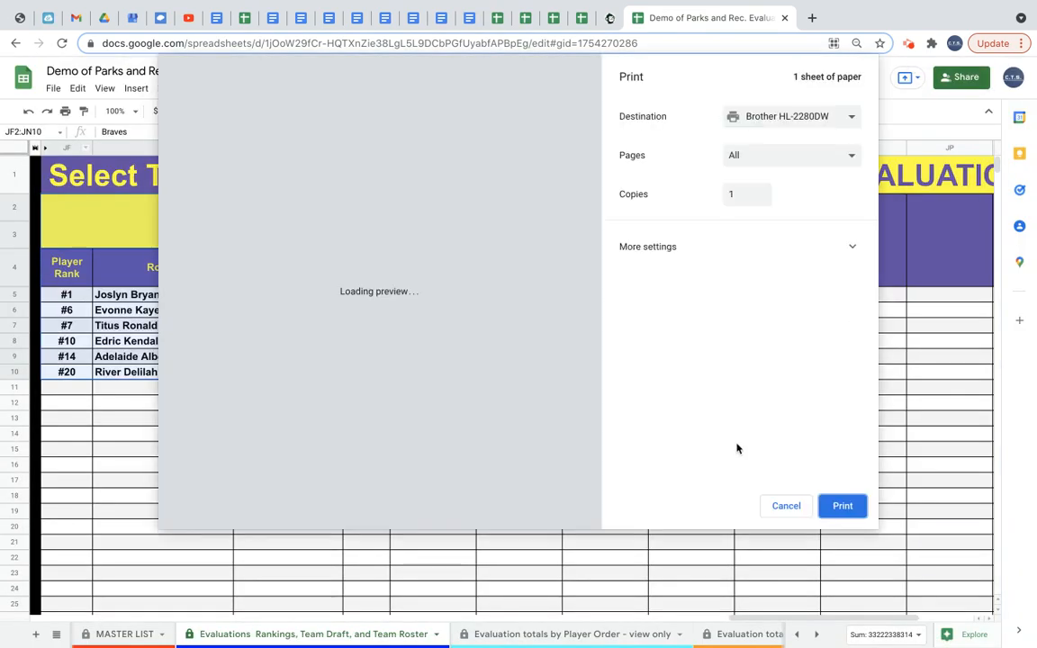
pyautogui.click(786, 507)
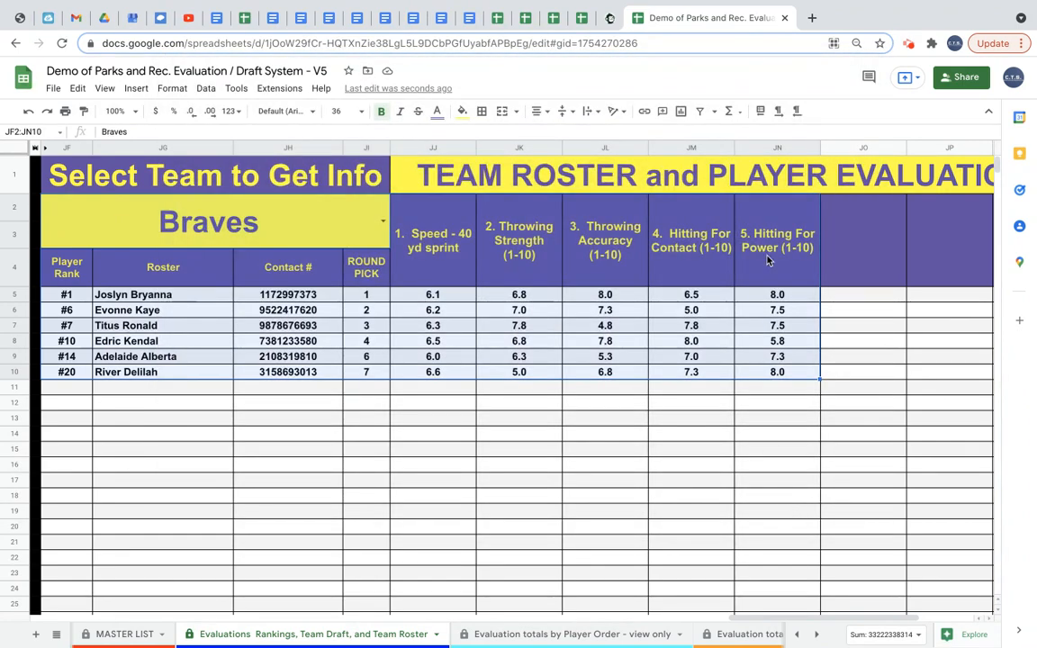
# Switch the Select Team to Get Info selector to Cardinals.
pyautogui.click(338, 469)
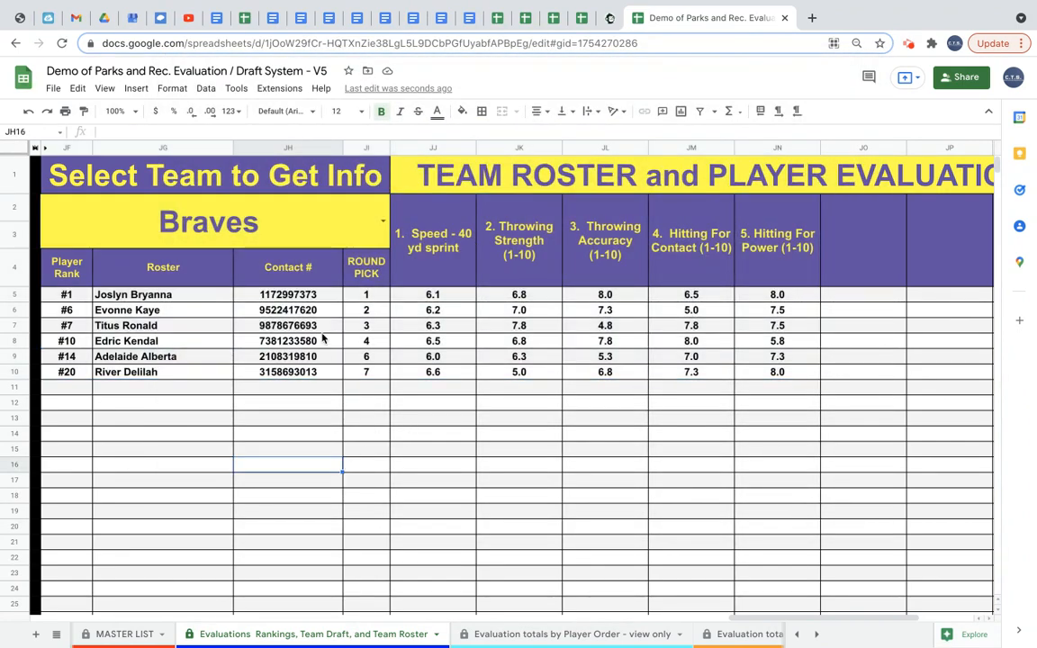
pyautogui.click(384, 221)
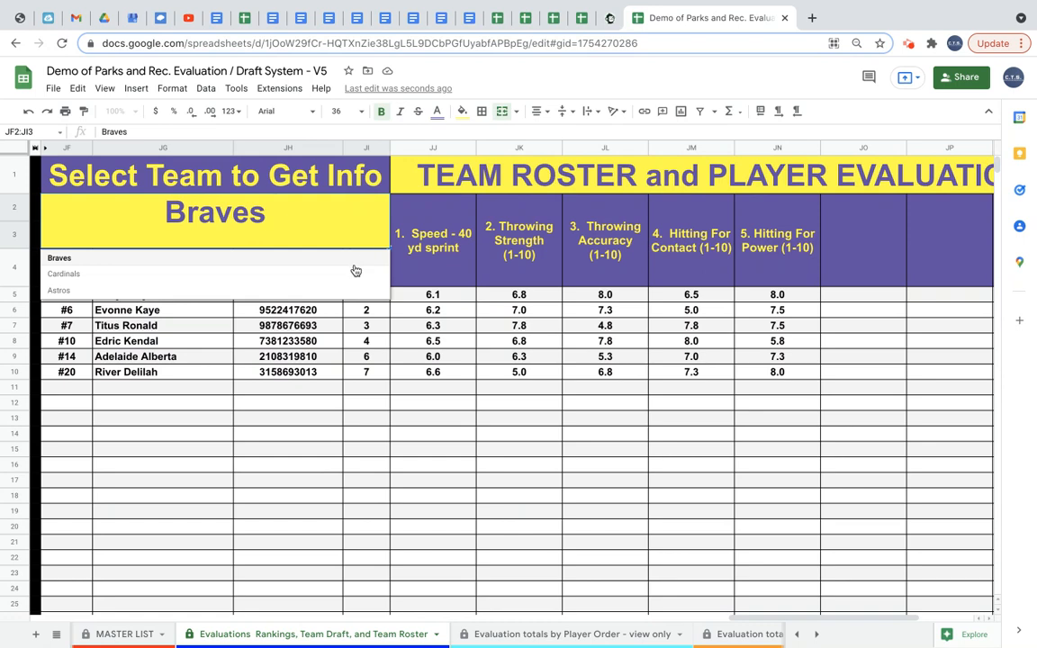
pyautogui.click(350, 277)
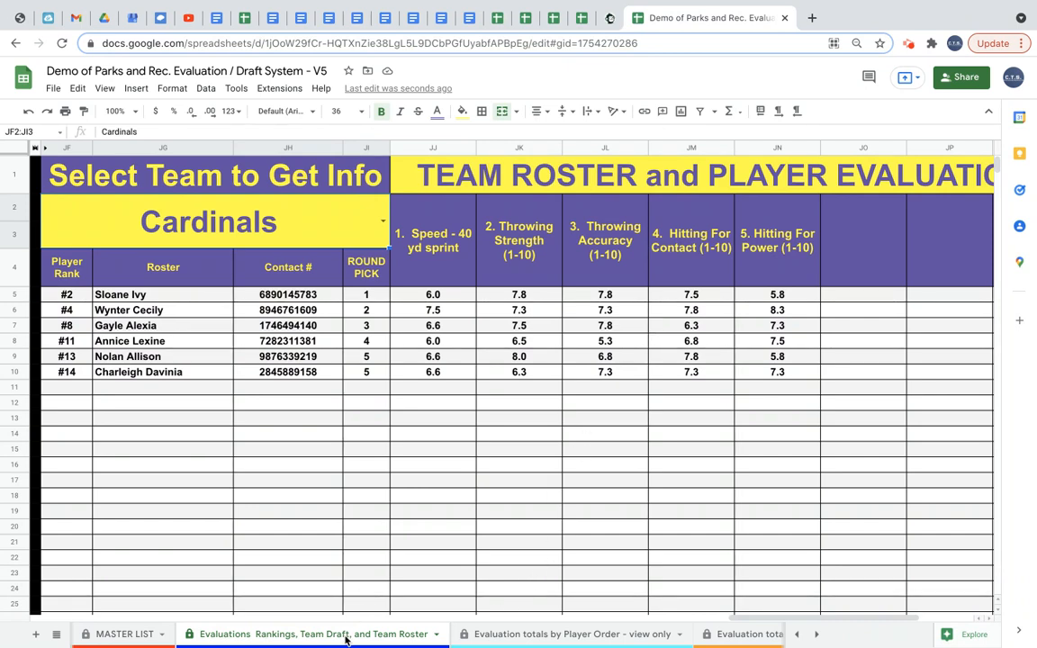
# Browse the evaluation totals sheets ordered by player and by coach.
pyautogui.click(523, 636)
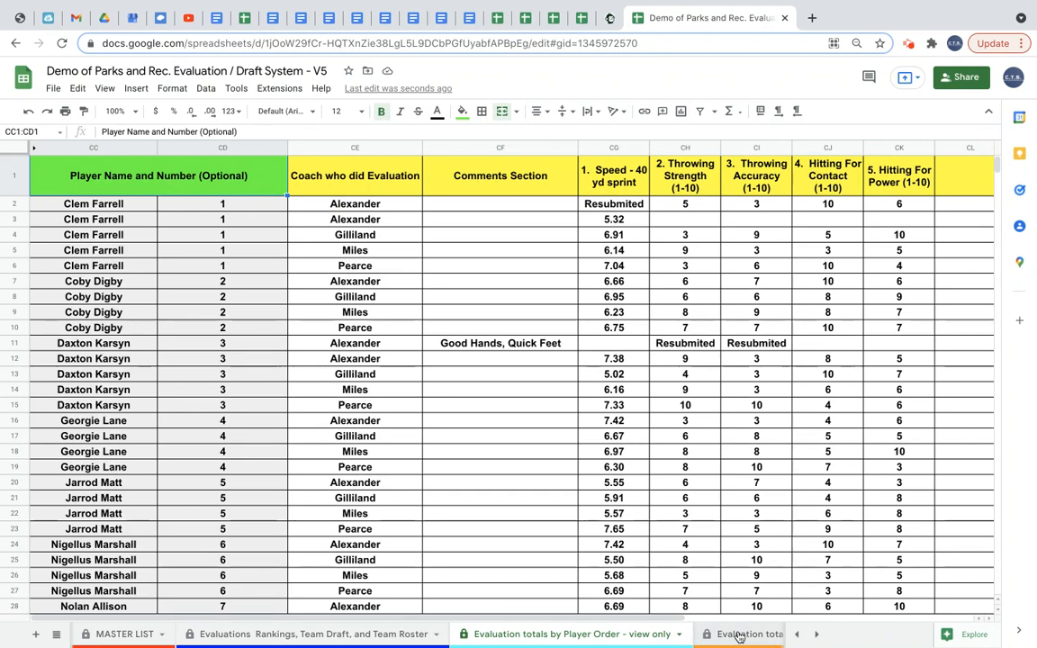
pyautogui.click(739, 635)
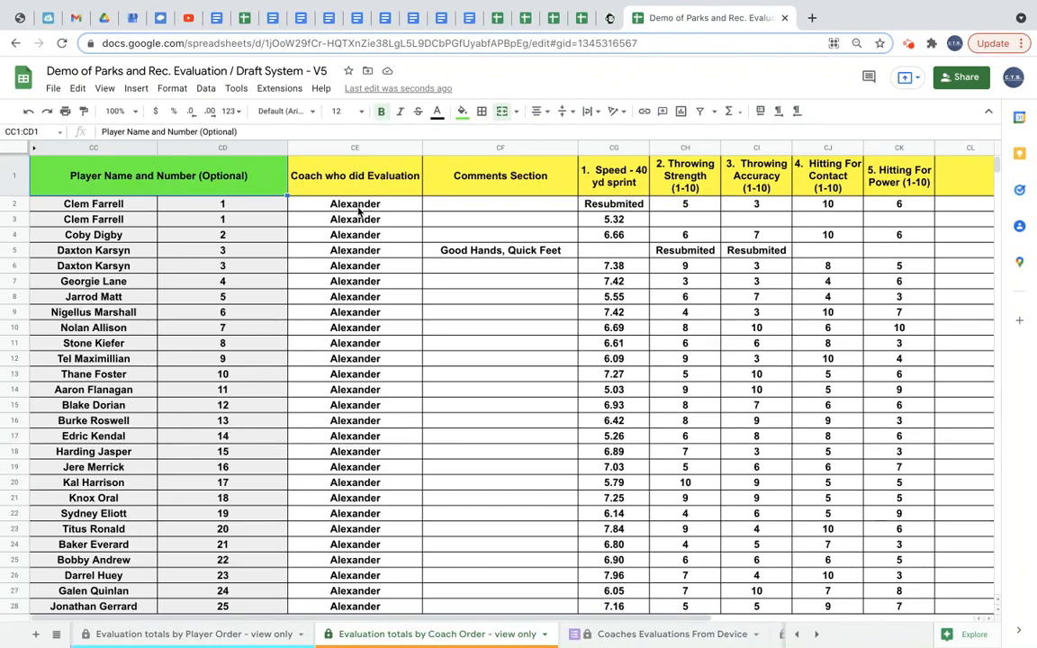
pyautogui.scroll(-1, 354, 426)
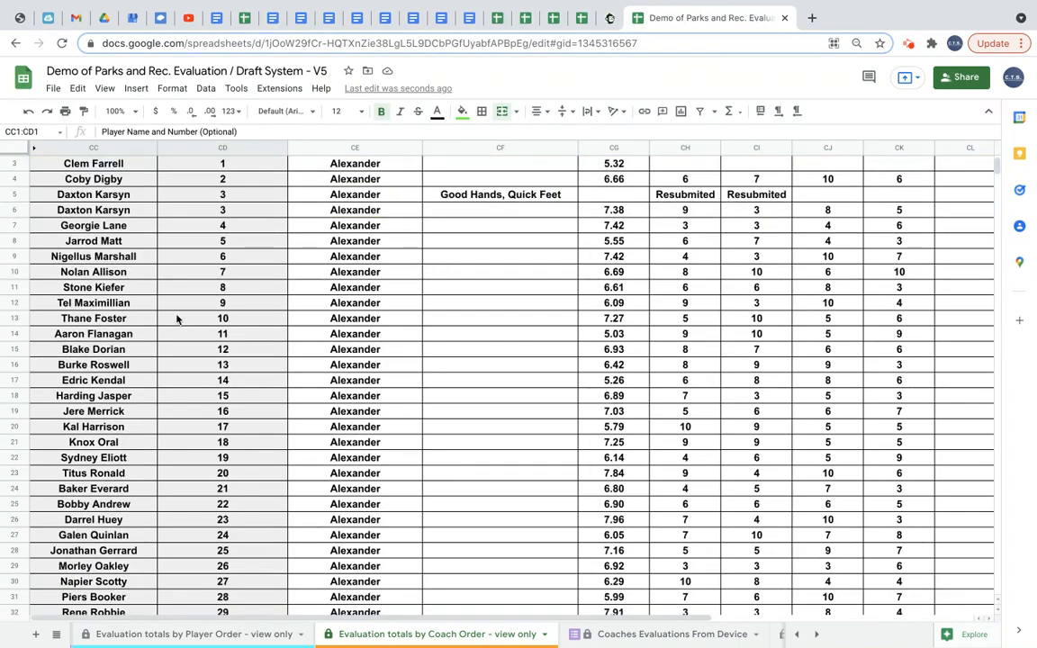
pyautogui.scroll(-10, 359, 498)
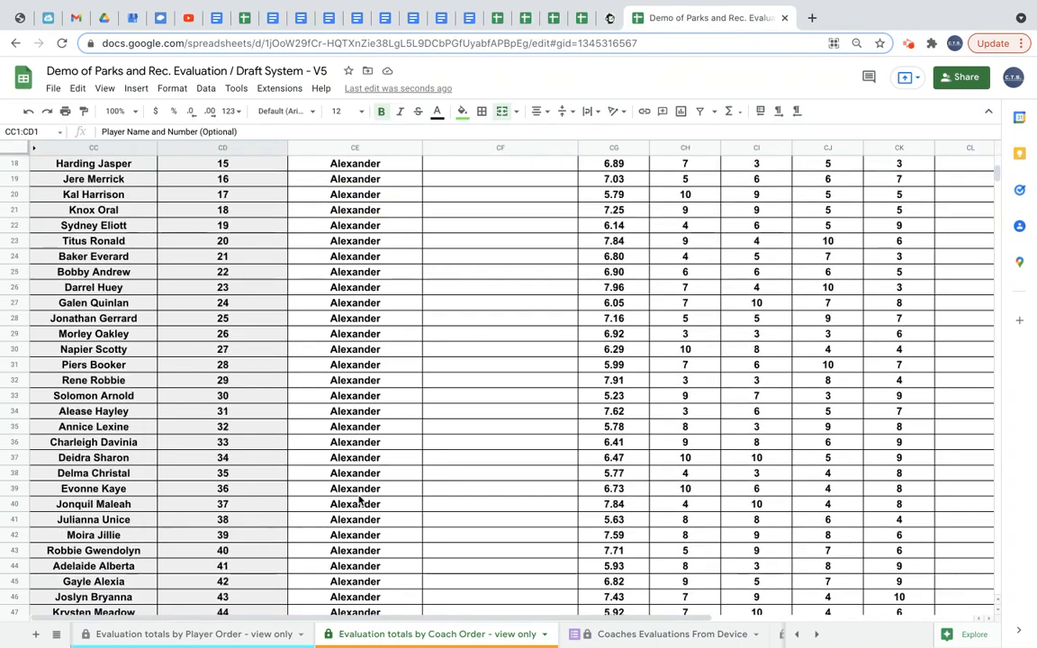
pyautogui.scroll(-10, 359, 498)
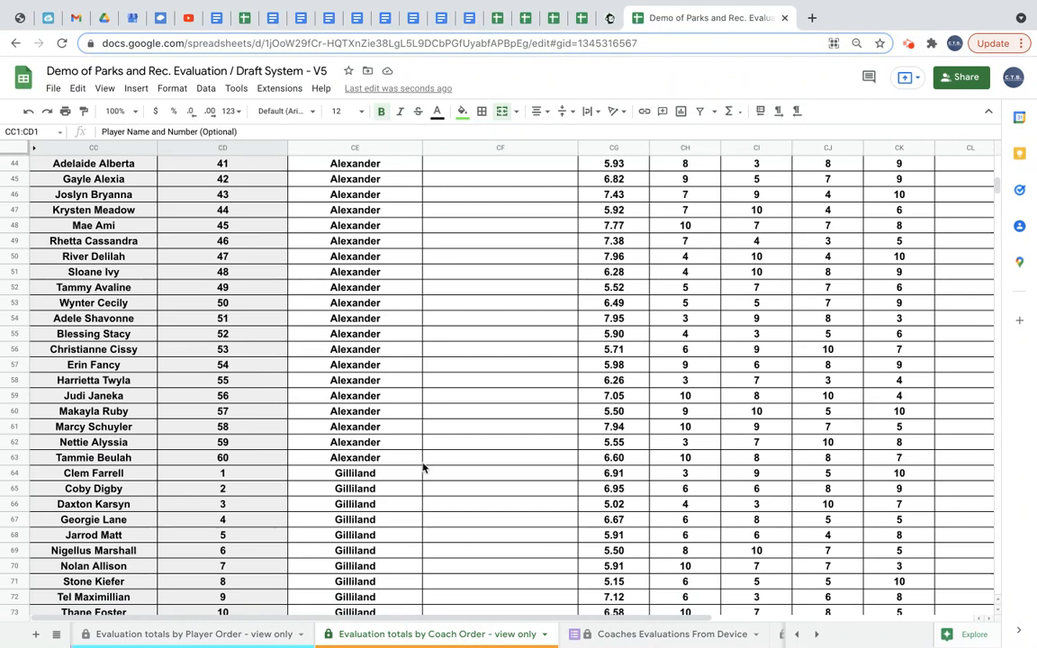
pyautogui.hscroll(-3, 393, 640)
pyautogui.hscroll(-2, 270, 637)
pyautogui.hscroll(-2, 243, 636)
# View the Directions for Park Directors sheet and the MASTER LIST sheet.
pyautogui.click(185, 636)
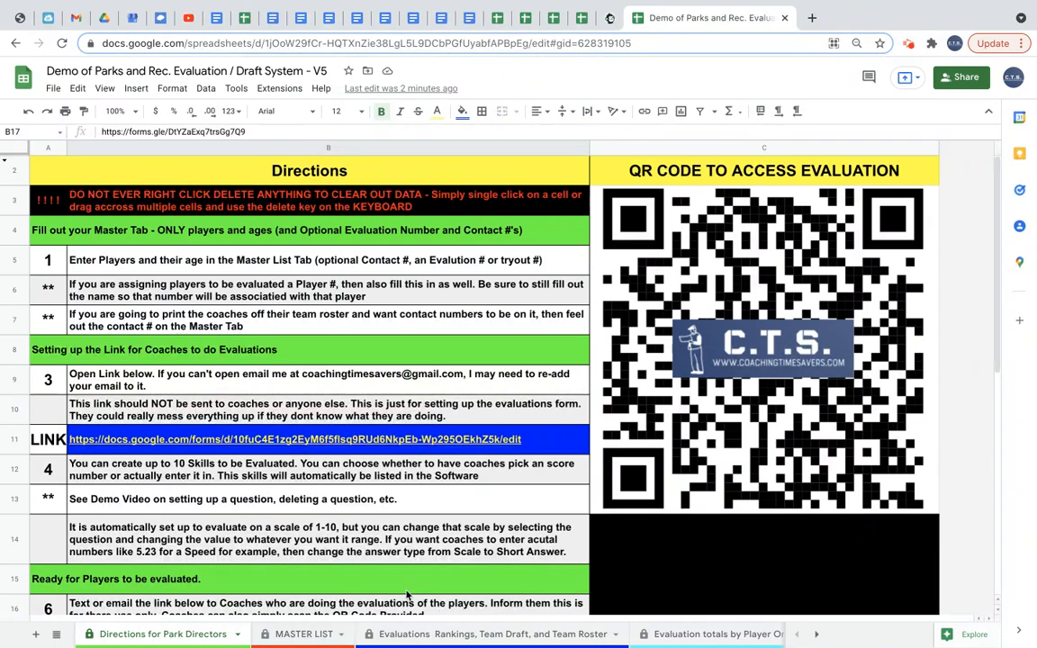
pyautogui.click(276, 634)
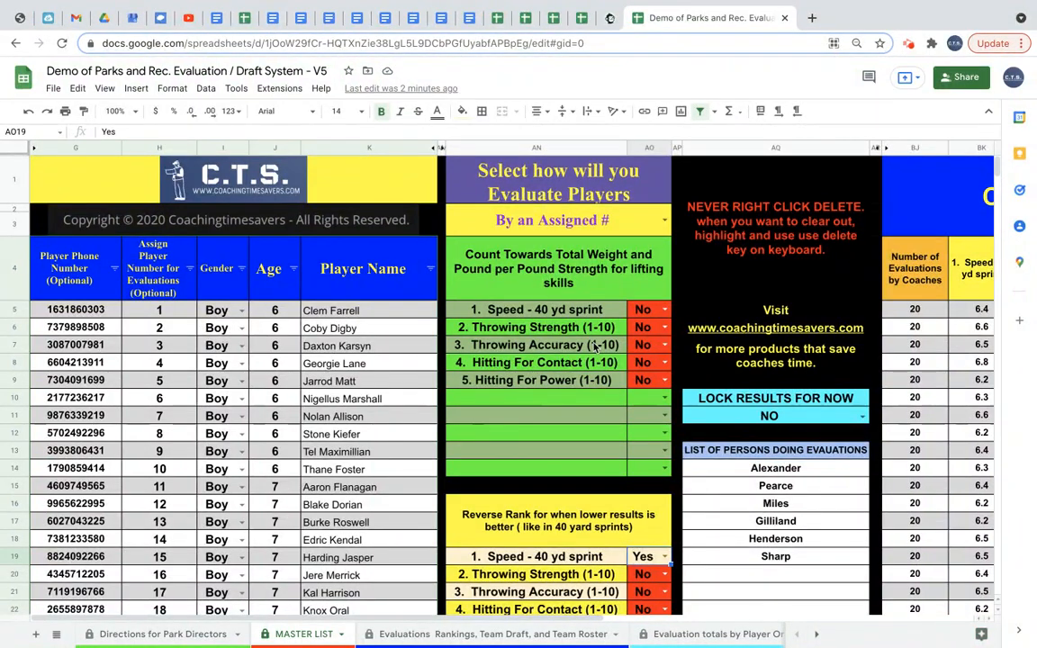
pyautogui.hscroll(5, 595, 346)
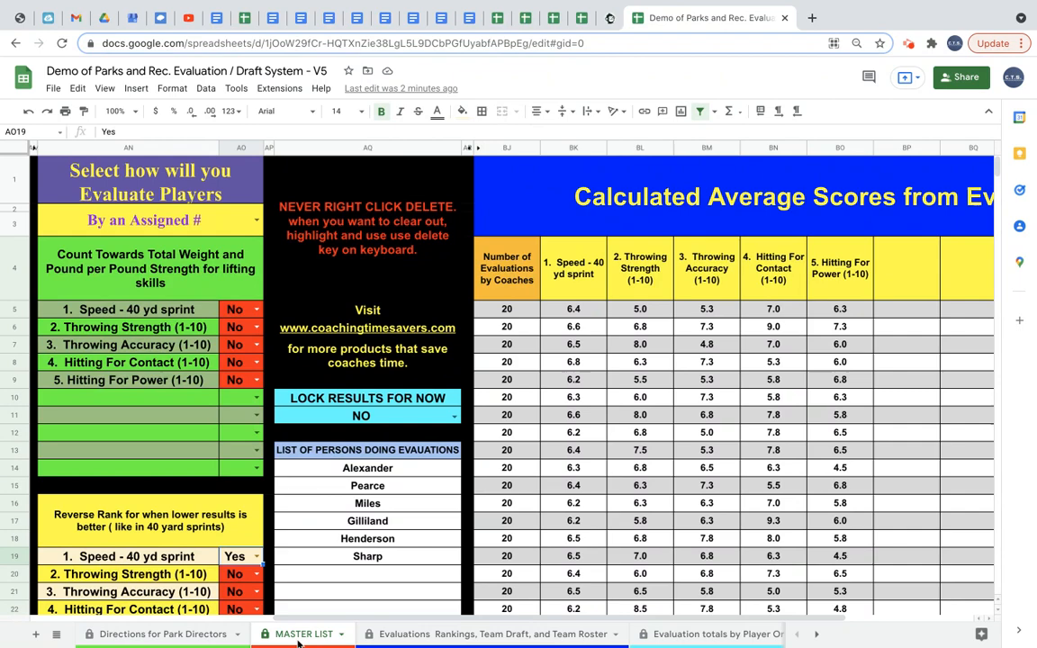
pyautogui.hscroll(-3, 176, 640)
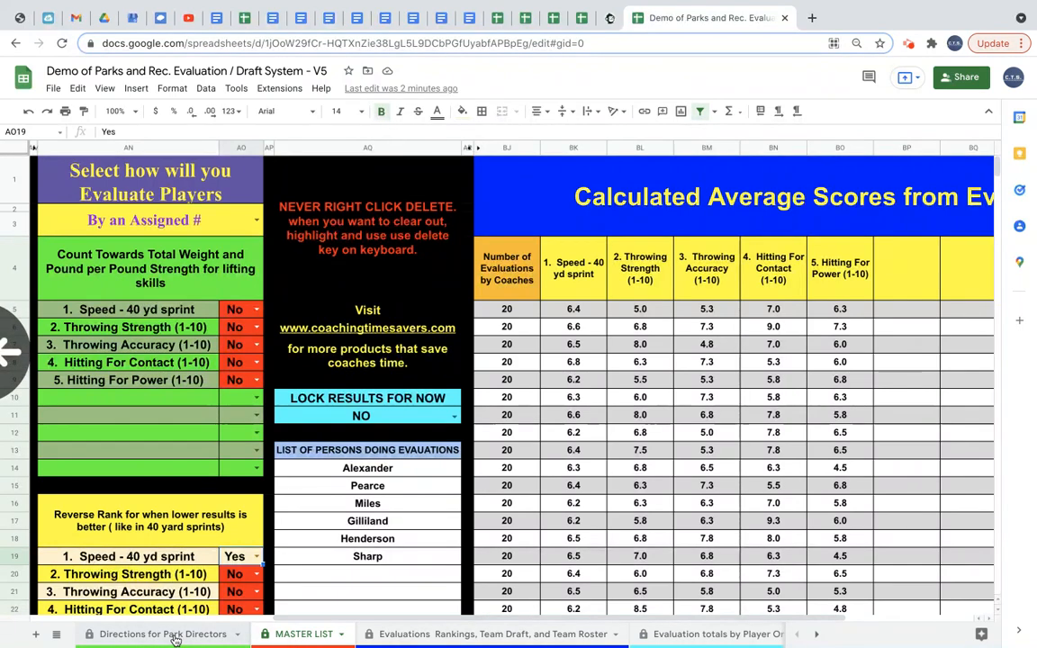
pyautogui.click(171, 635)
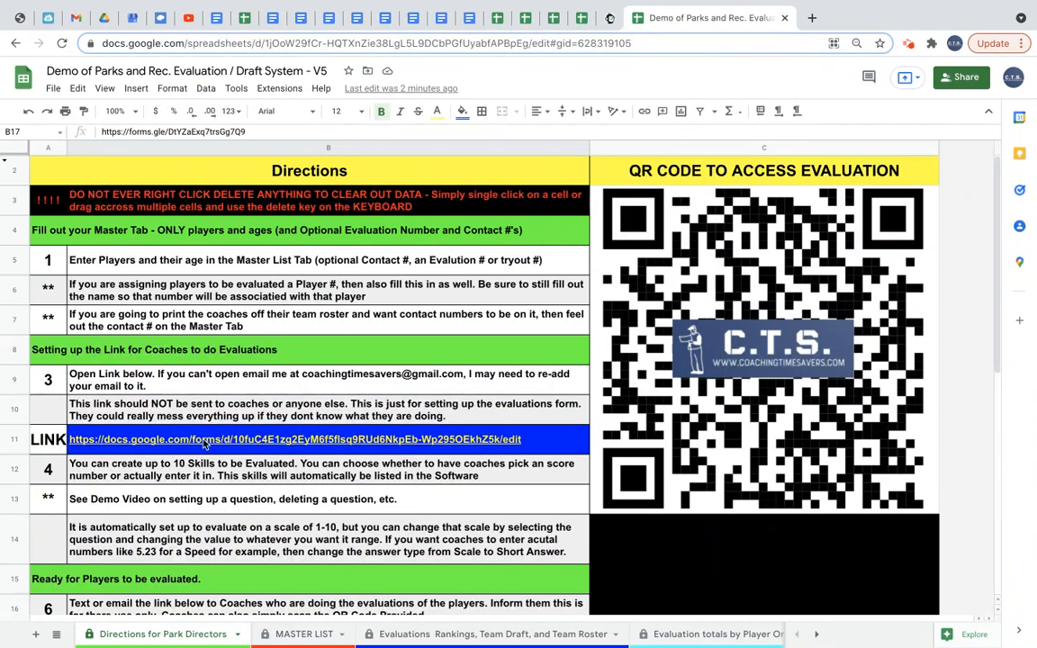
# Open the linked evaluation form and clear the player question's options by switching it to Short answer and back to Dropdown.
pyautogui.moveTo(205, 443)
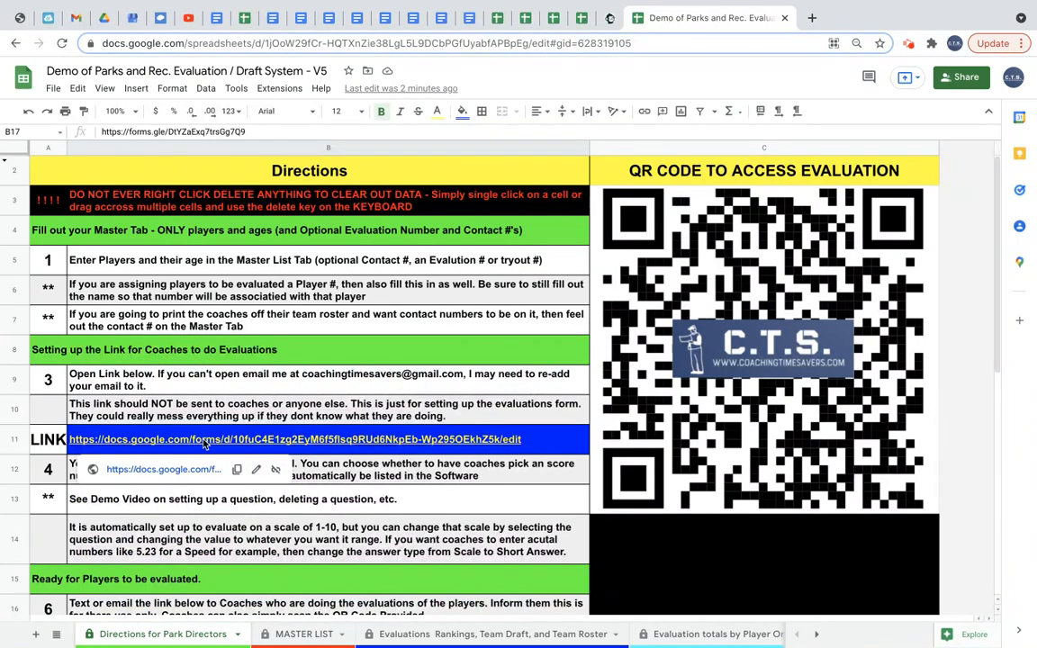
pyautogui.click(190, 469)
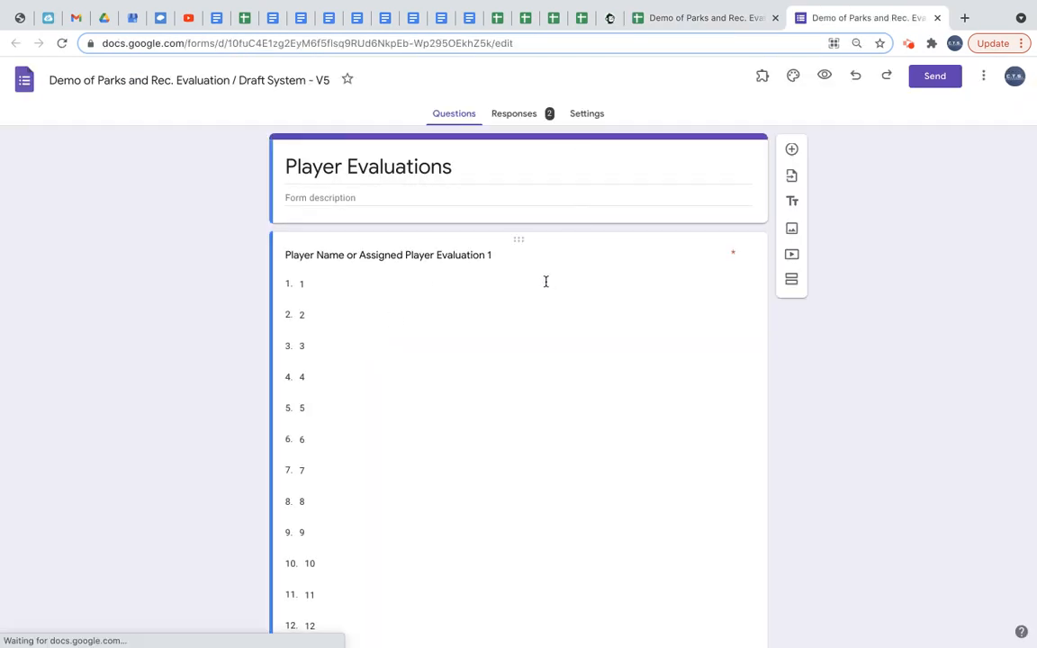
pyautogui.click(416, 301)
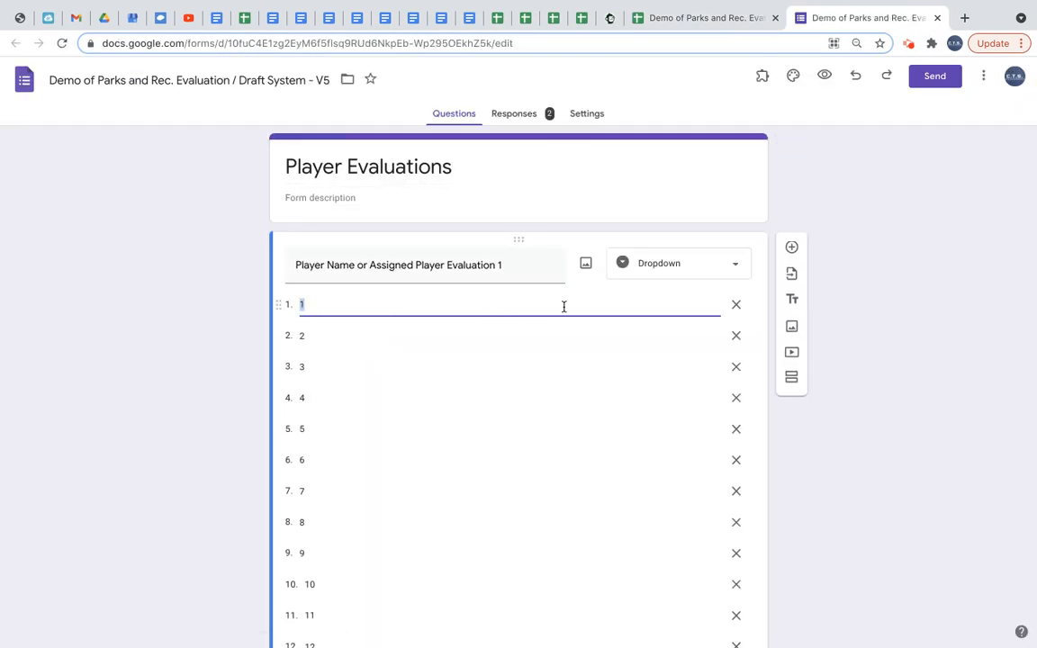
pyautogui.click(736, 306)
pyautogui.click(736, 306)
pyautogui.click(736, 307)
pyautogui.click(736, 306)
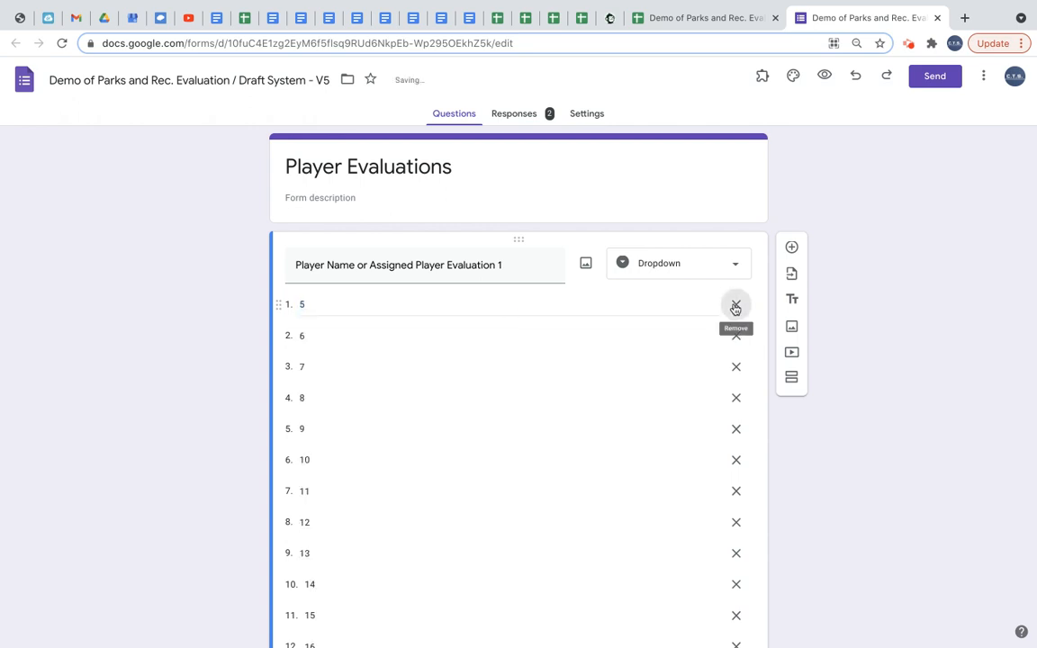
pyautogui.click(735, 304)
pyautogui.click(739, 268)
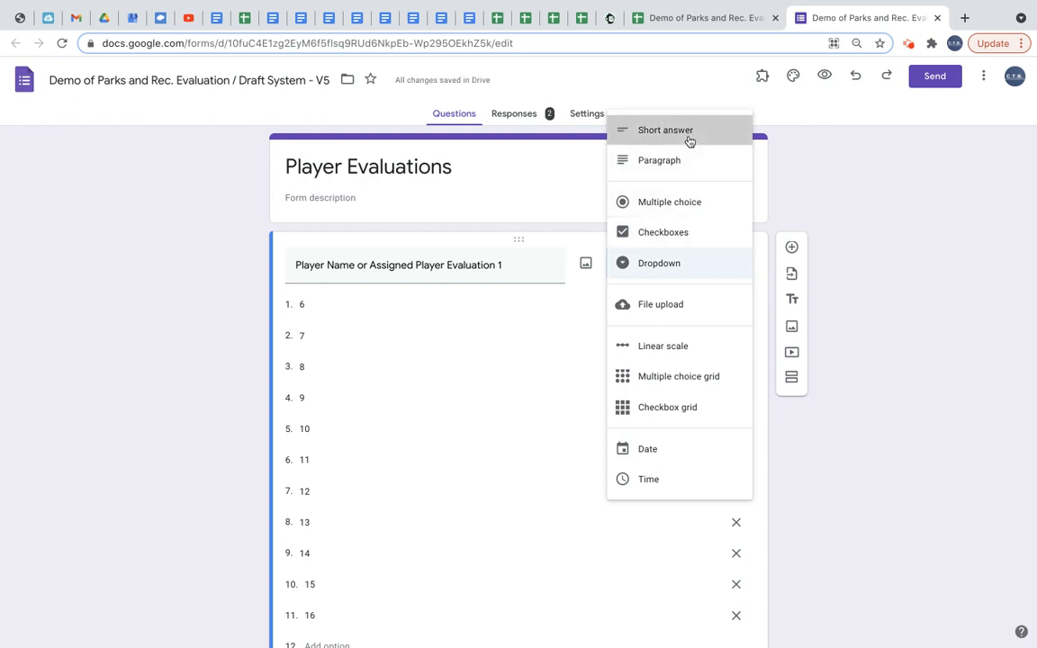
pyautogui.click(689, 140)
pyautogui.click(735, 268)
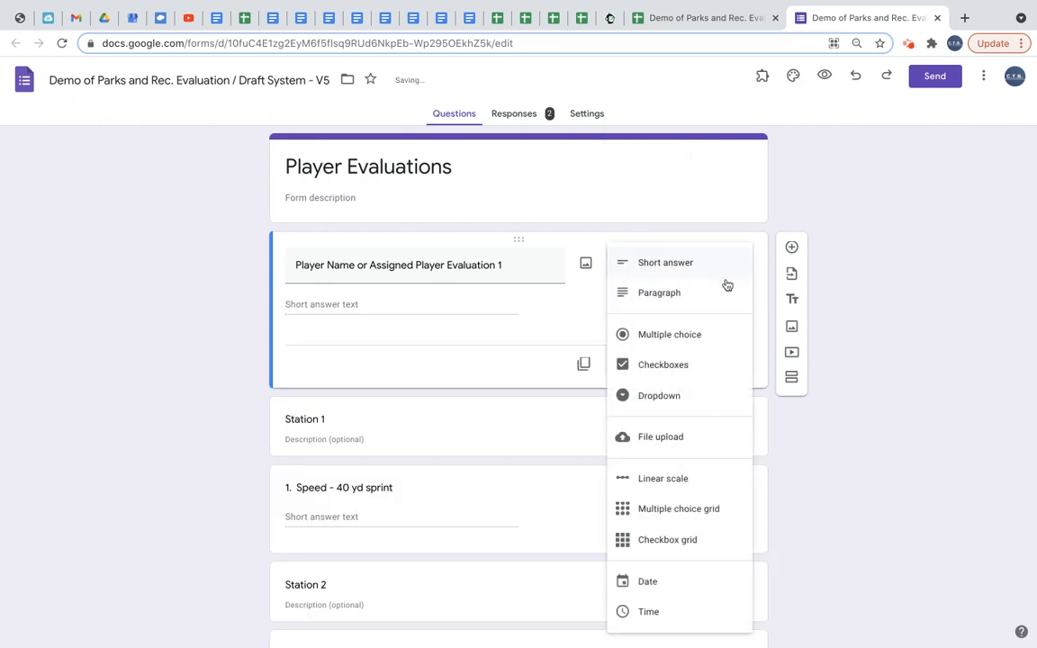
pyautogui.click(693, 393)
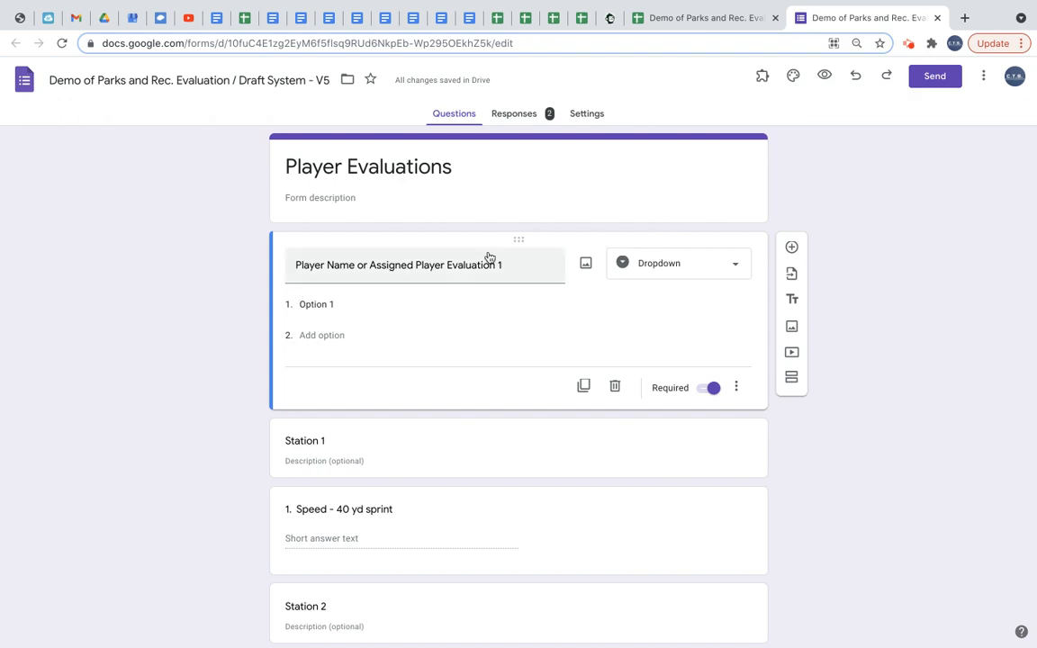
# Copy the assigned player numbers 1 to 60 from the MASTER LIST sheet.
pyautogui.click(690, 19)
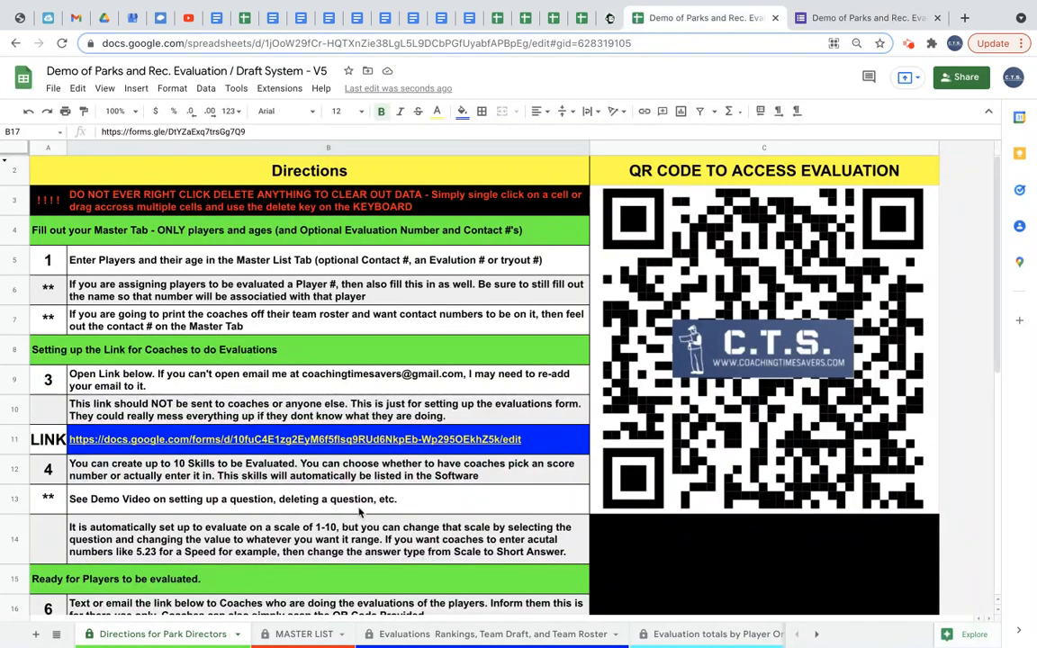
pyautogui.click(298, 634)
pyautogui.hscroll(-5, 266, 388)
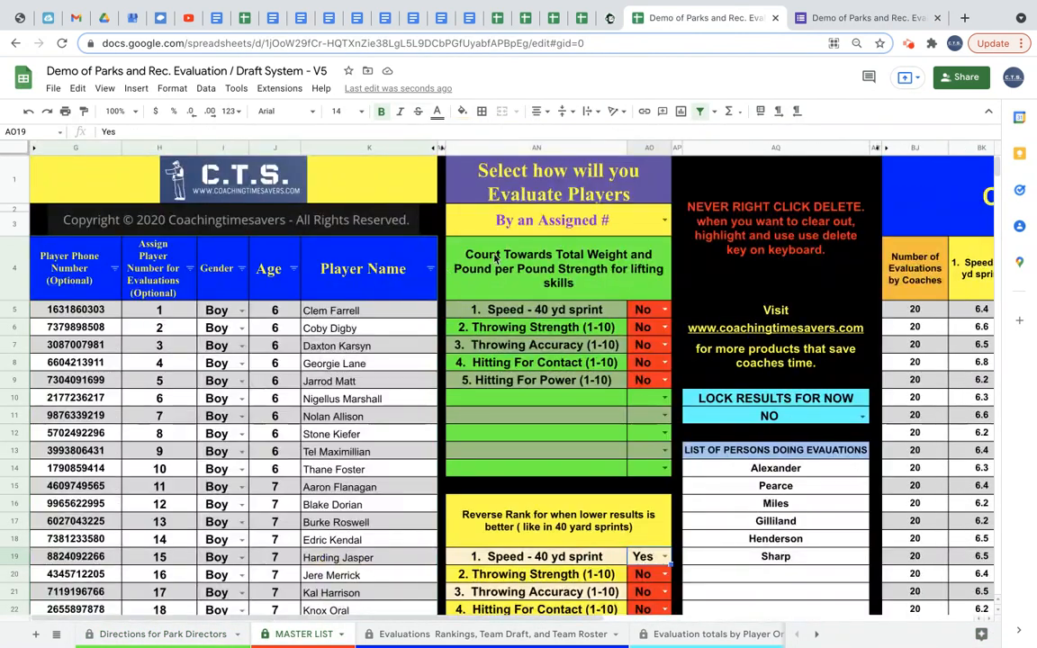
pyautogui.moveTo(160, 310); pyautogui.dragTo(174, 590)
pyautogui.hotkey('ctrl', 'c')
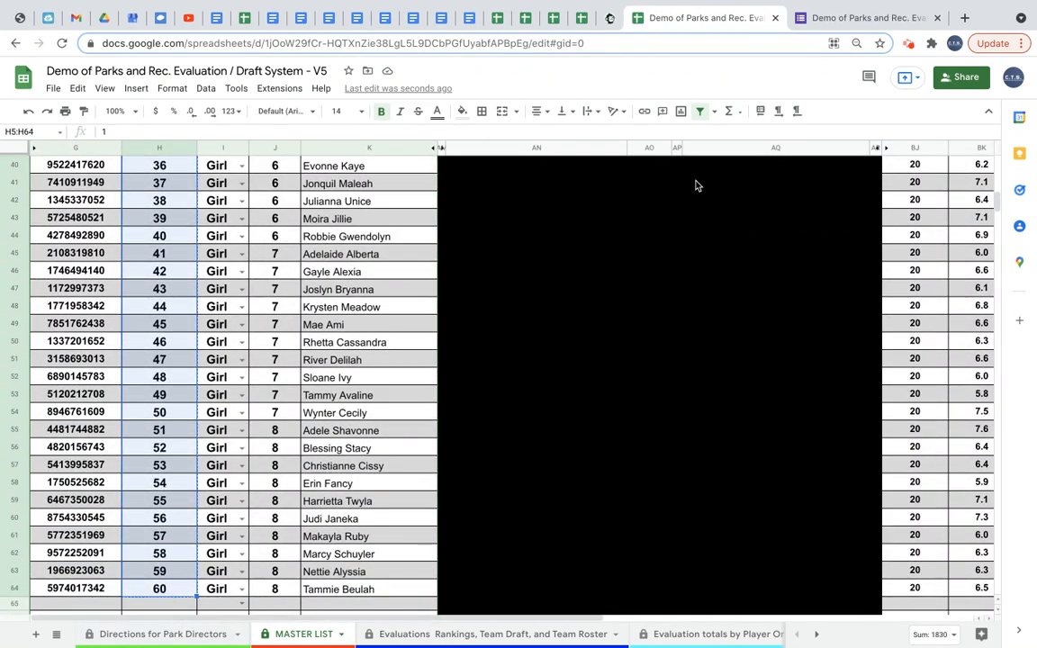
# Paste the copied numbers as the player dropdown's options in the form and return to the spreadsheet.
pyautogui.click(806, 18)
pyautogui.click(317, 306)
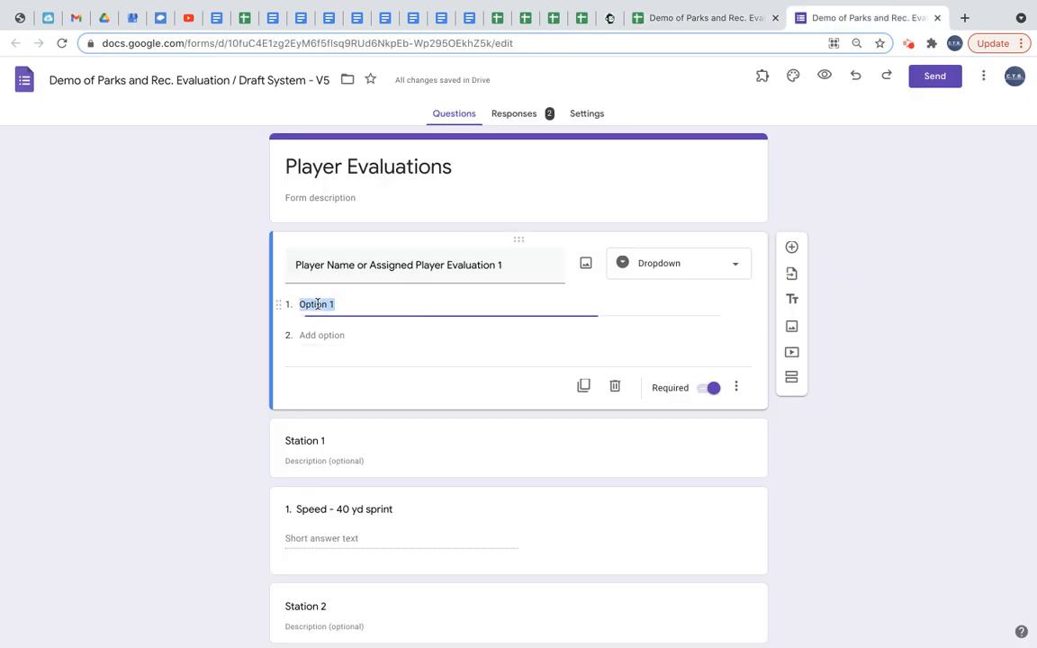
pyautogui.hotkey('ctrl', 'v')
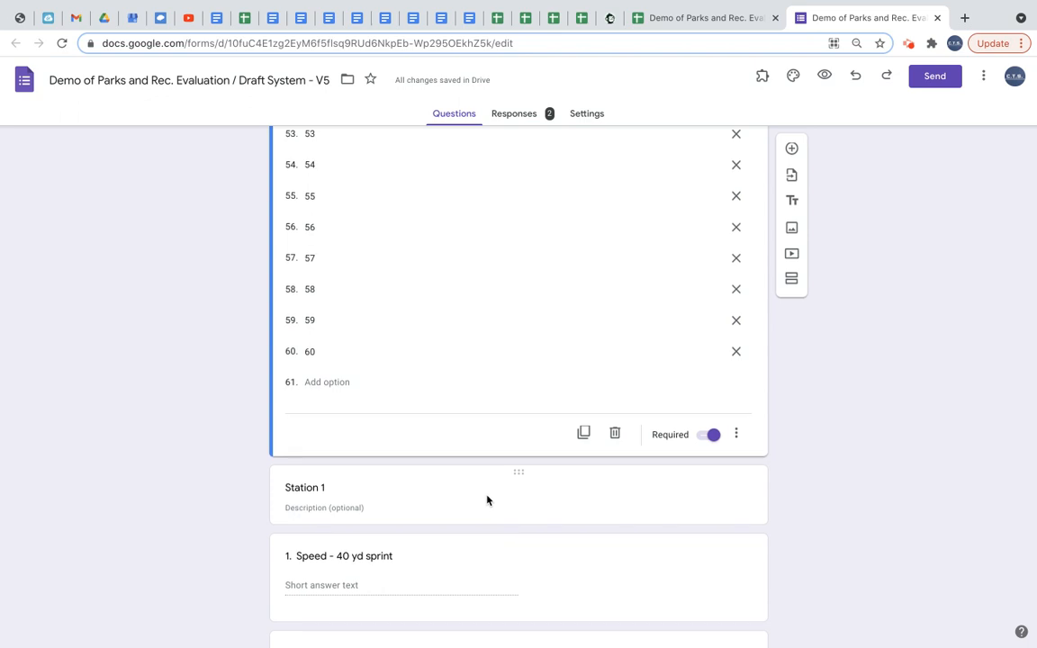
pyautogui.scroll(-2, 484, 496)
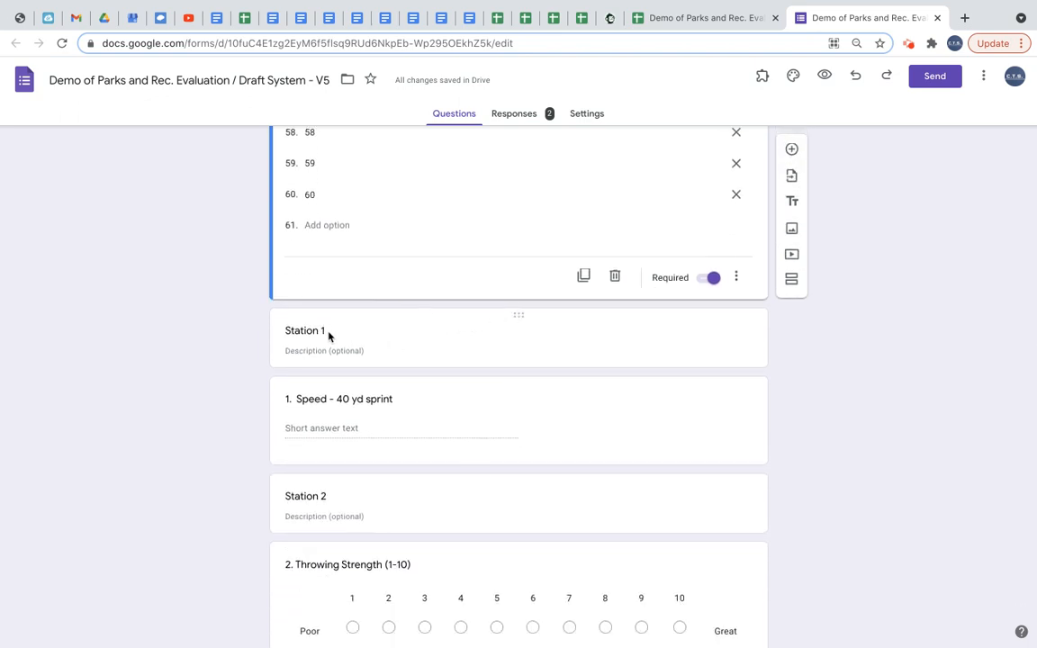
pyautogui.scroll(-2, 369, 369)
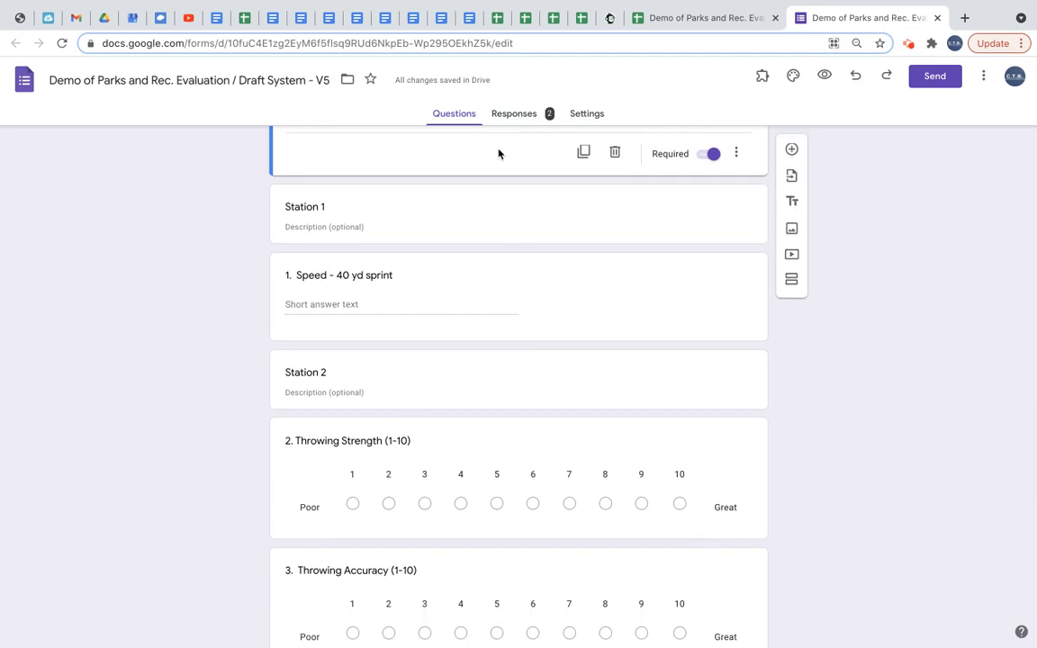
pyautogui.click(707, 19)
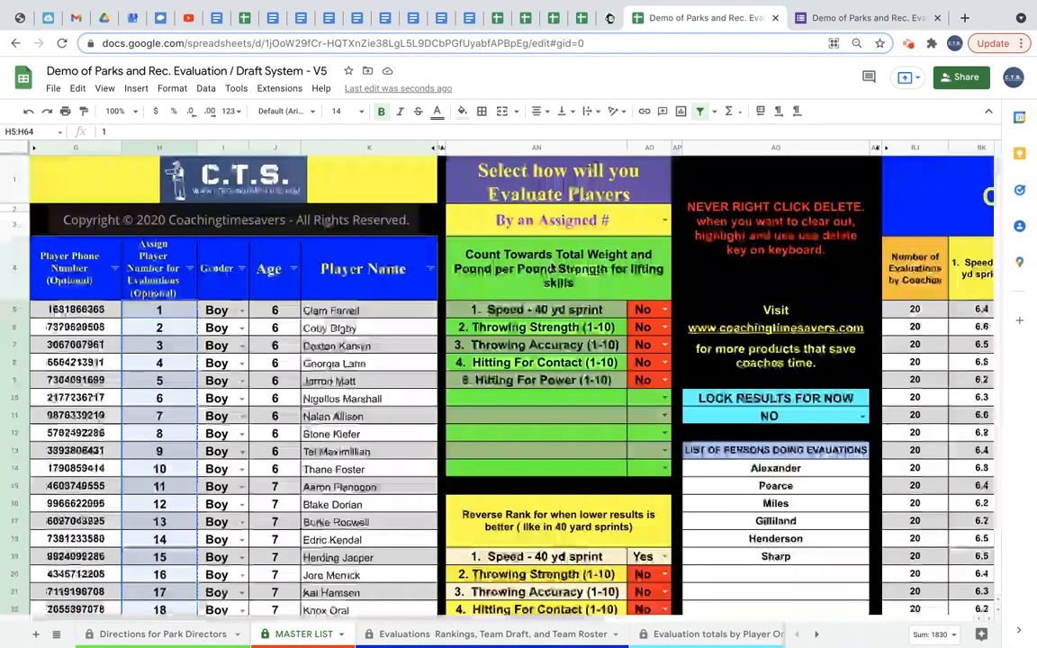
# Retitle the Speed - 40 yd sprint question in the evaluation form as 1. Dribbling.
pyautogui.hscroll(10, 551, 268)
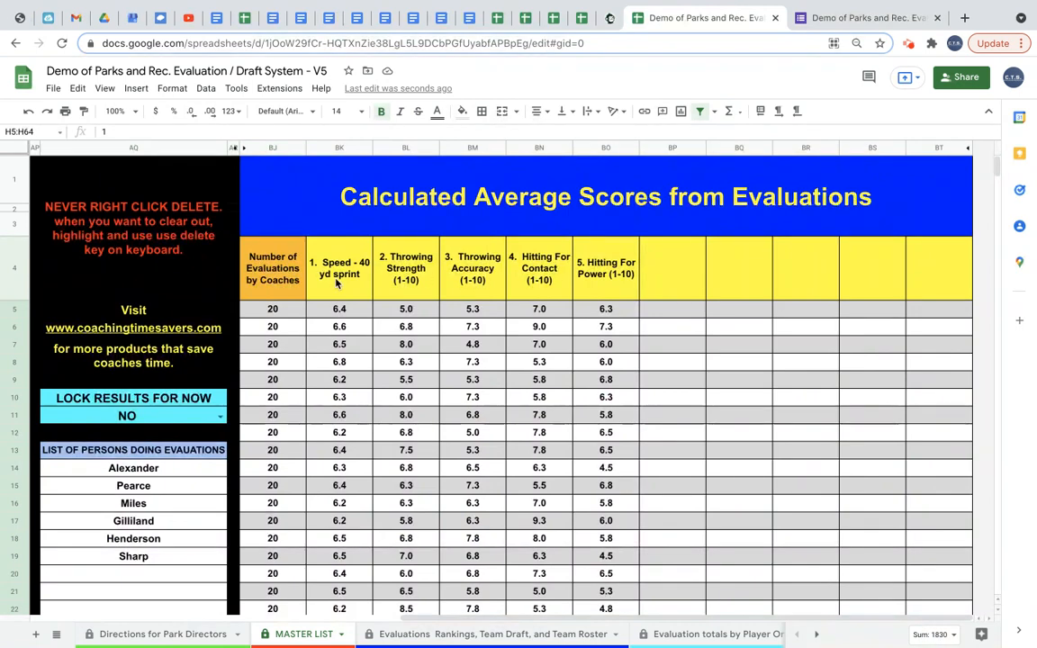
pyautogui.click(848, 20)
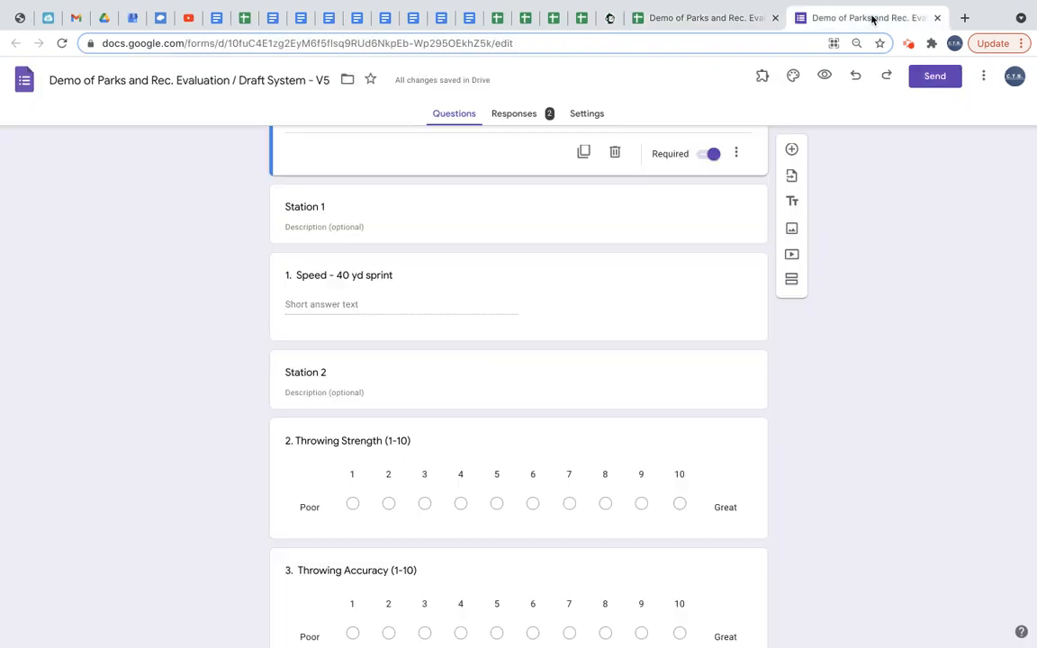
pyautogui.click(340, 281)
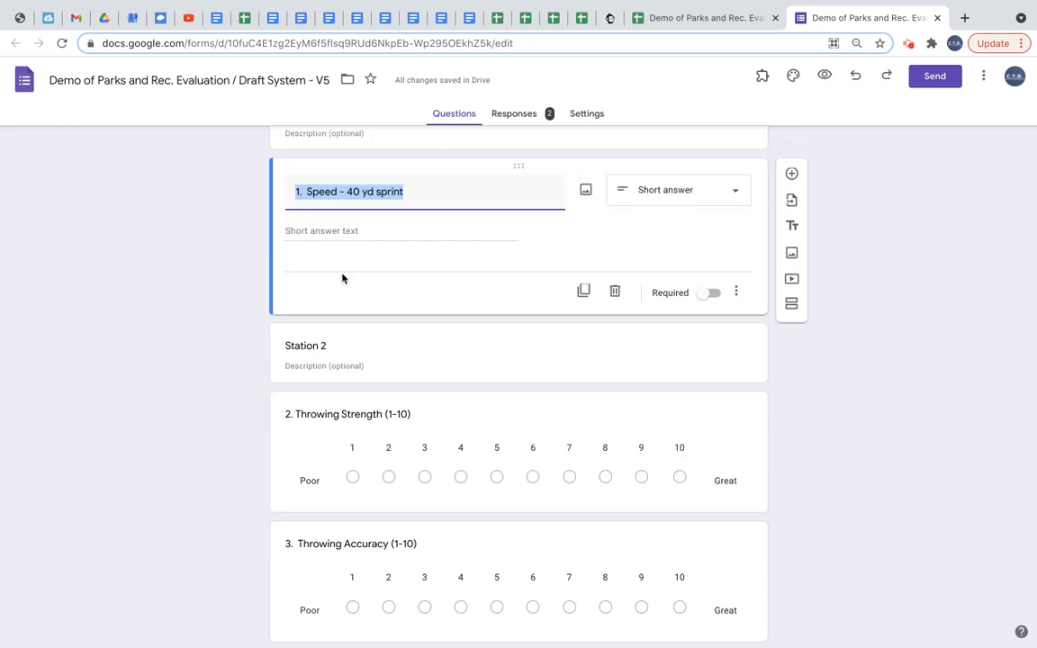
pyautogui.write('1. ')
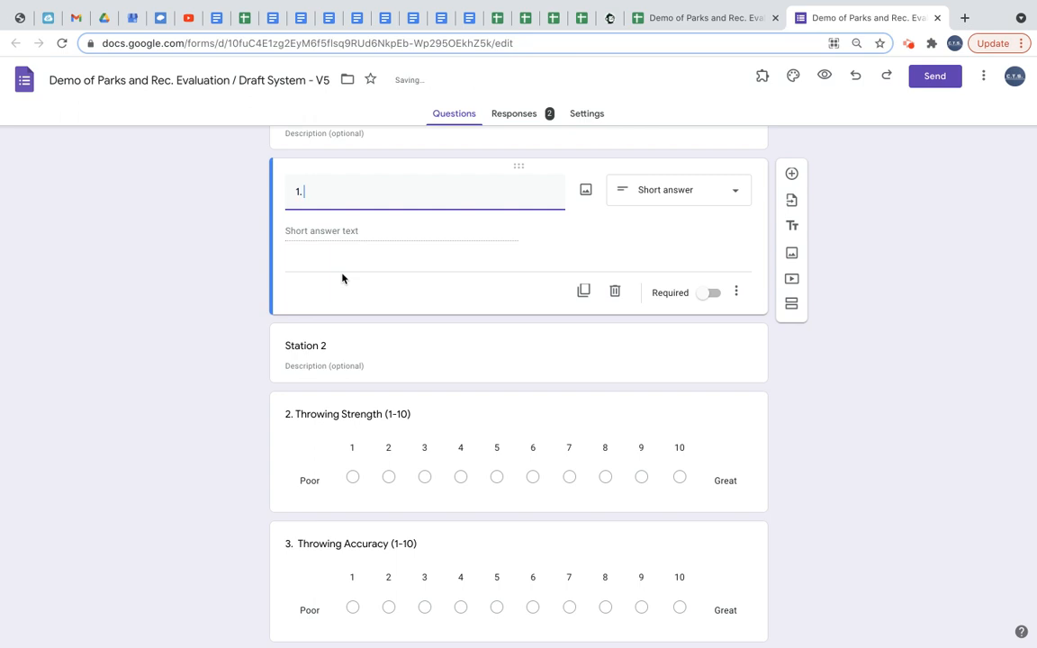
pyautogui.write('Dribbling')
pyautogui.click(385, 299)
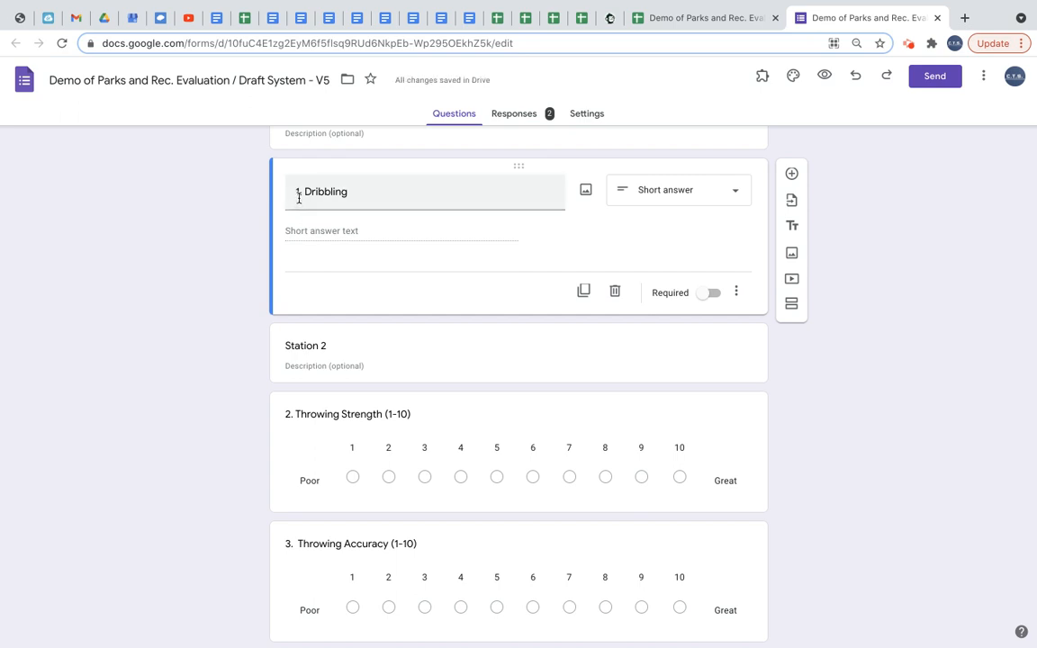
# Check the matching heading in the spreadsheet's averages section and restore the question title to 1. Speed - 40 yd sprint.
pyautogui.click(705, 18)
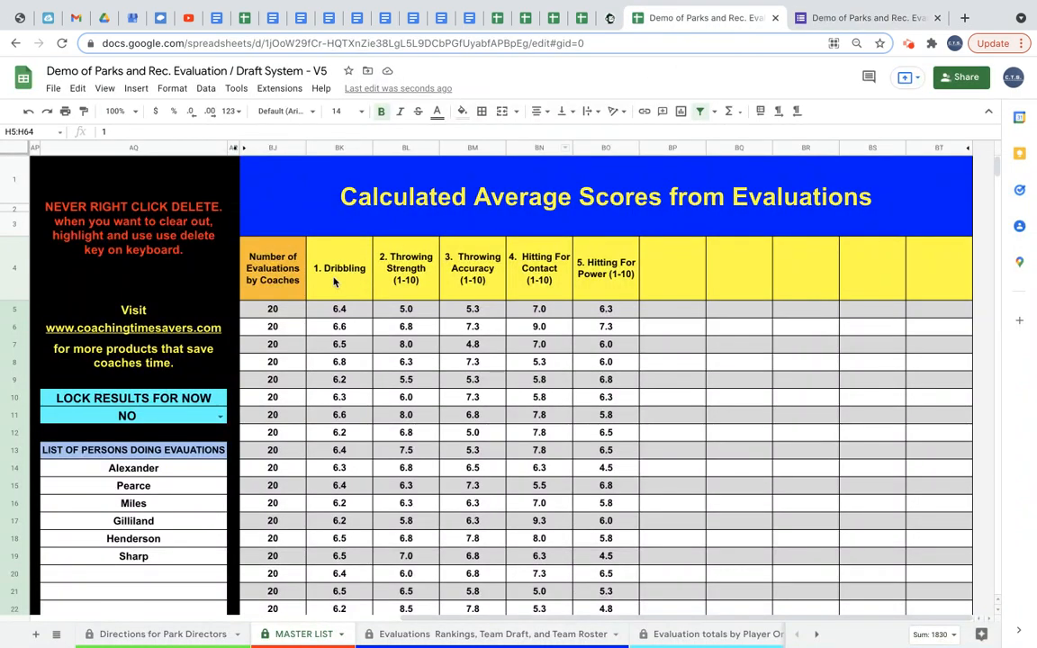
pyautogui.click(843, 20)
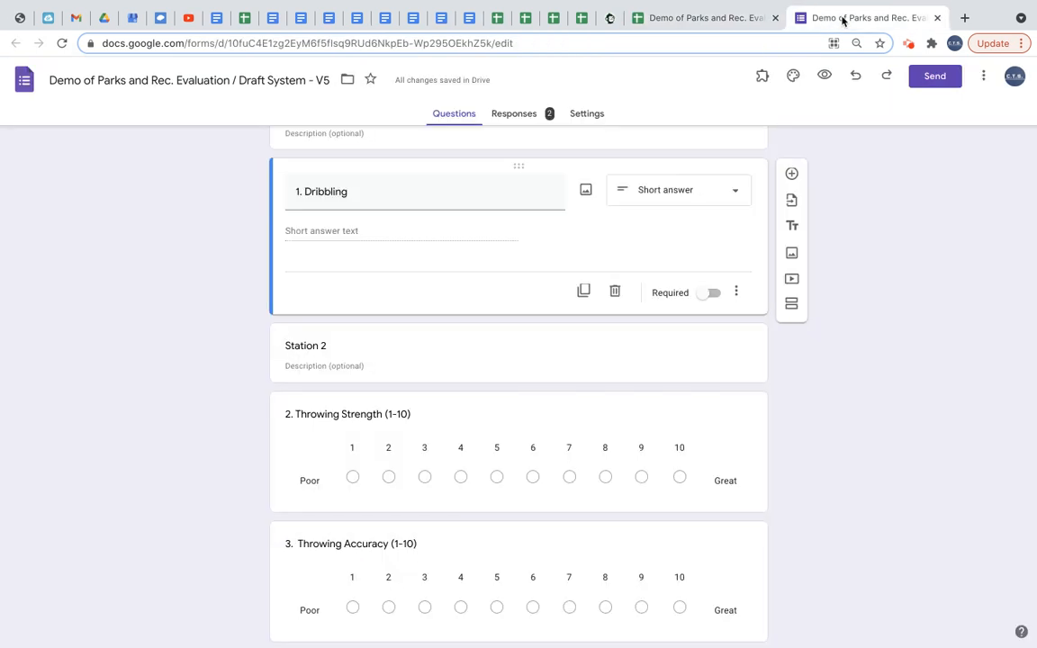
pyautogui.tripleClick(331, 189)
pyautogui.hotkey('ctrl', 'v')
pyautogui.click(380, 248)
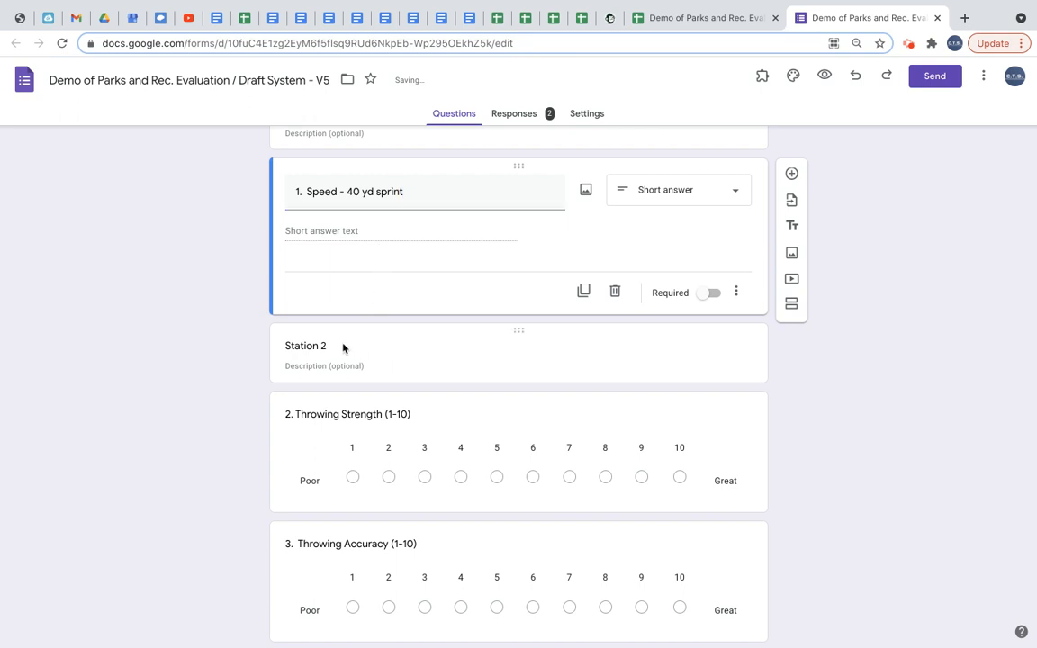
pyautogui.moveTo(519, 329); pyautogui.dragTo(528, 462)
pyautogui.scroll(2, 451, 230)
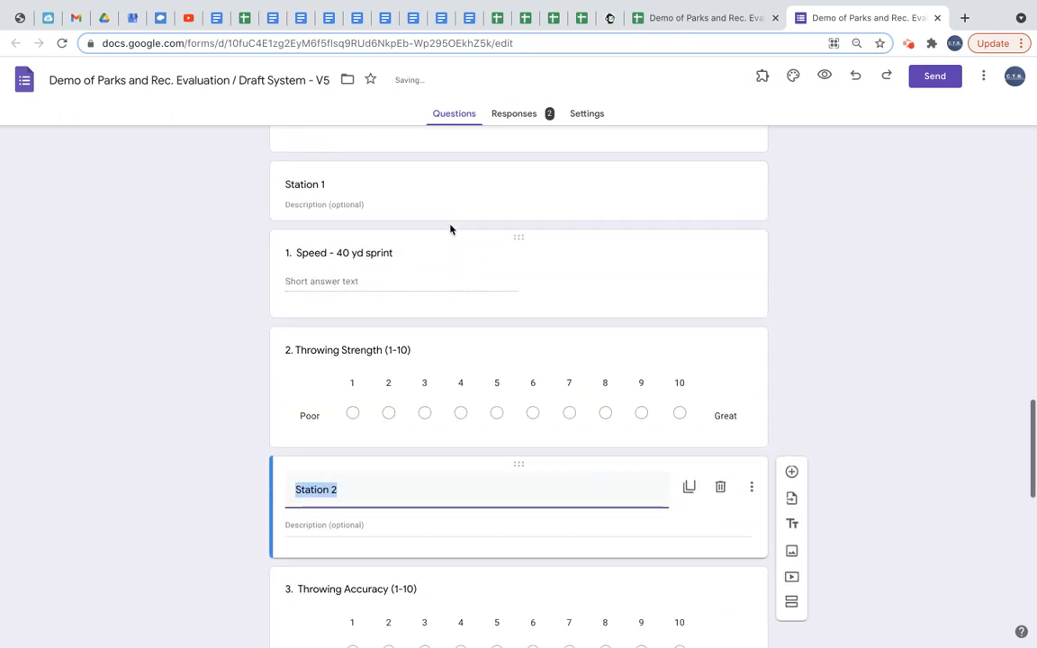
pyautogui.moveTo(515, 463); pyautogui.dragTo(500, 338)
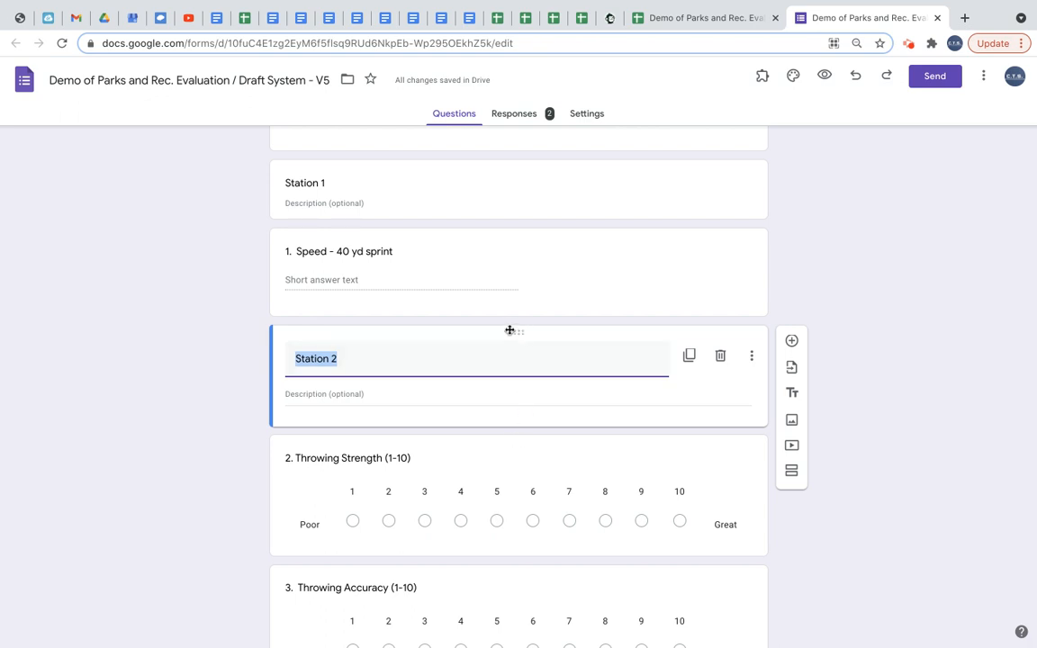
pyautogui.scroll(-3, 409, 417)
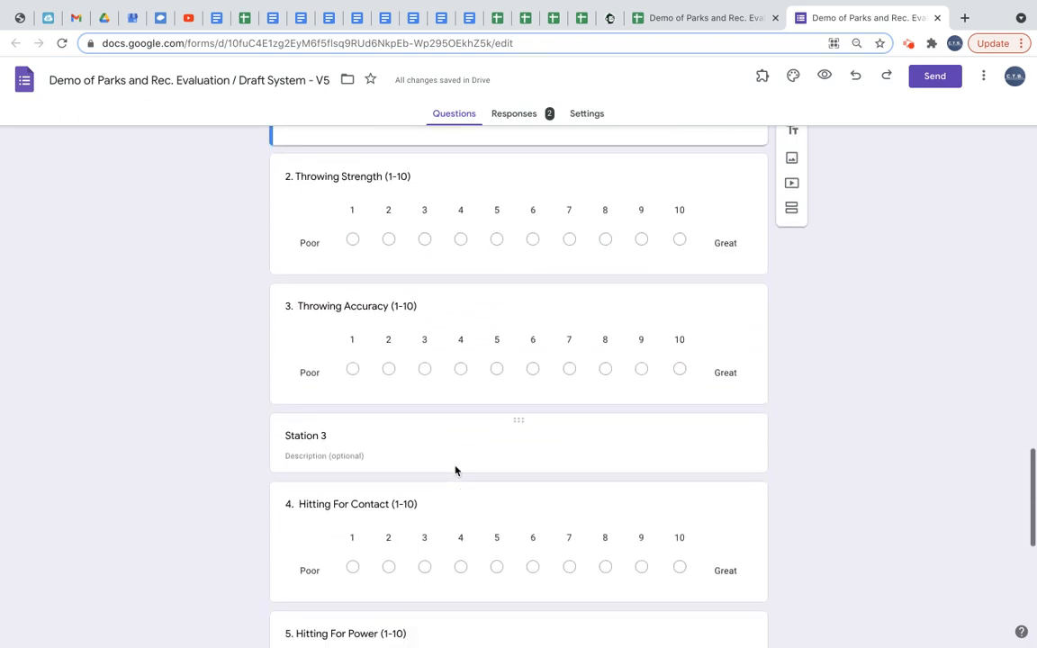
# Retitle the Speed - 40 yd sprint question as 1. Dribbling again.
pyautogui.scroll(4, 415, 412)
pyautogui.click(414, 340)
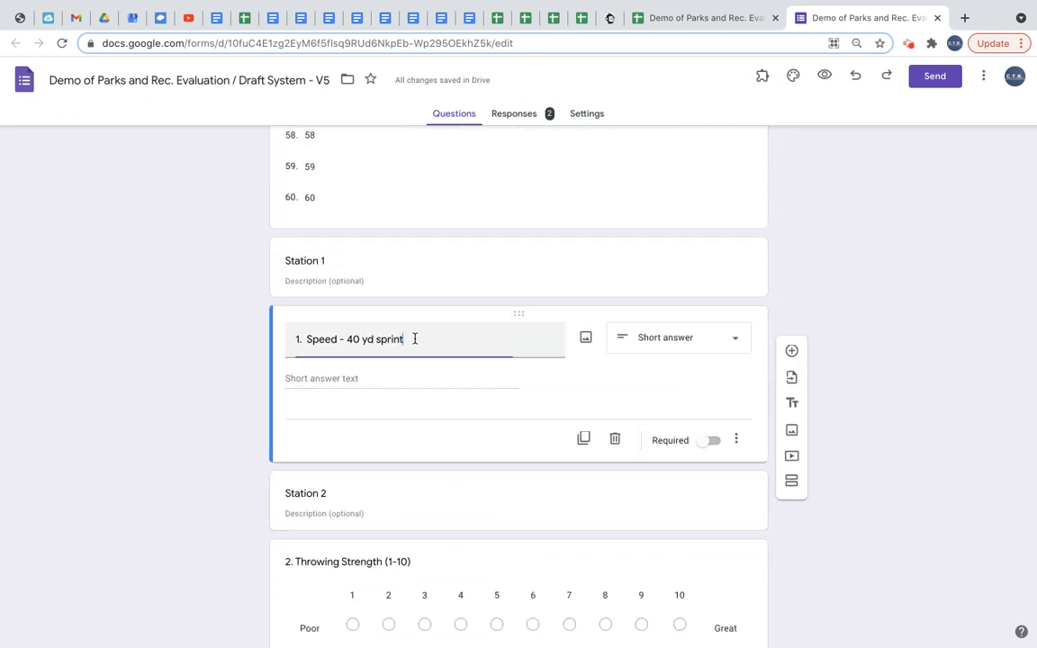
pyautogui.tripleClick(342, 339)
pyautogui.hotkey('ctrl', 'c')
pyautogui.write('1.')
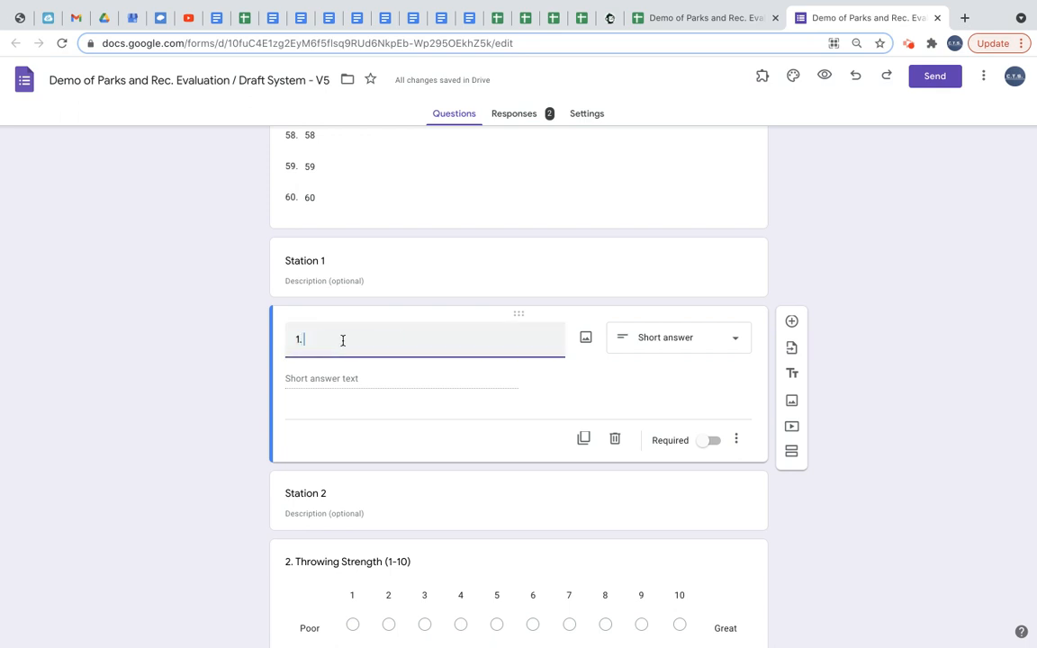
pyautogui.write(' Dribbling')
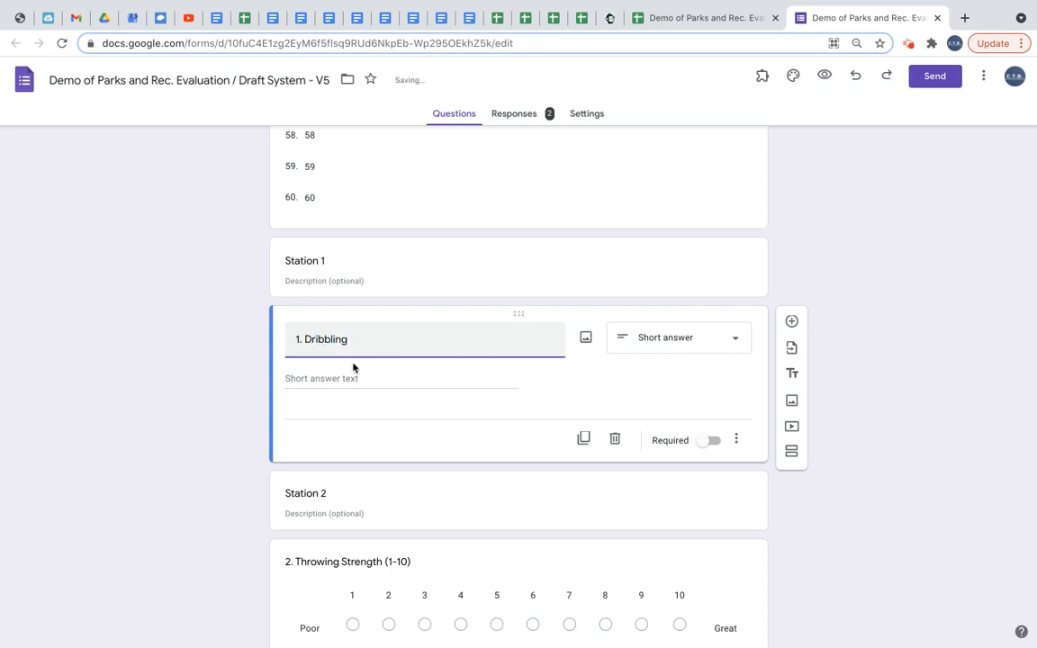
pyautogui.click(352, 378)
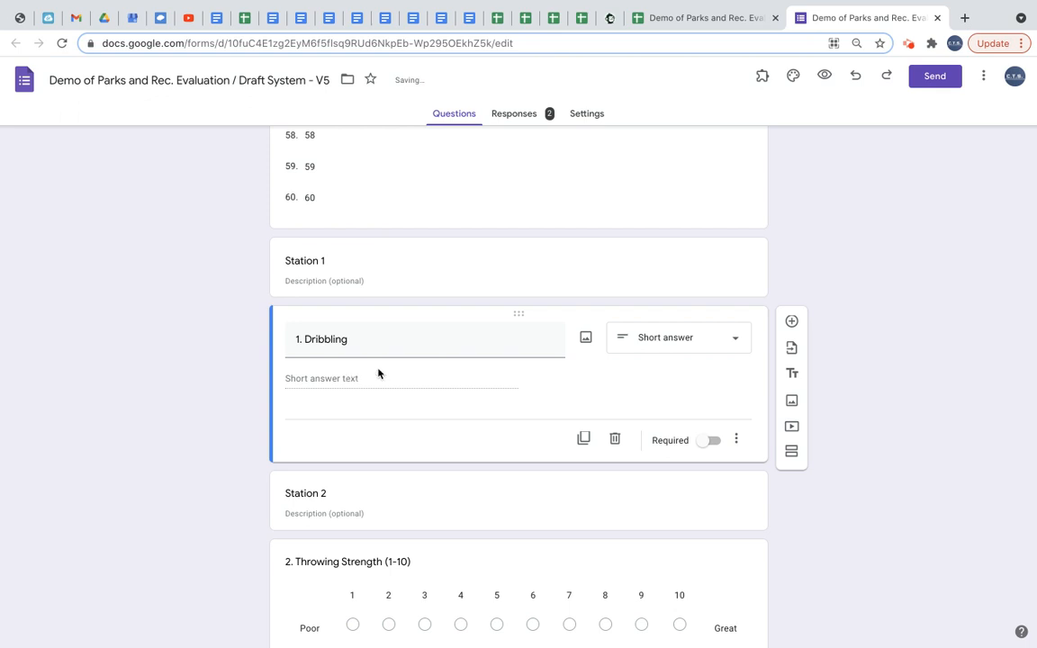
# Change the Dribbling question to a 1 to 10 linear scale labelled Poor and Great.
pyautogui.click(738, 343)
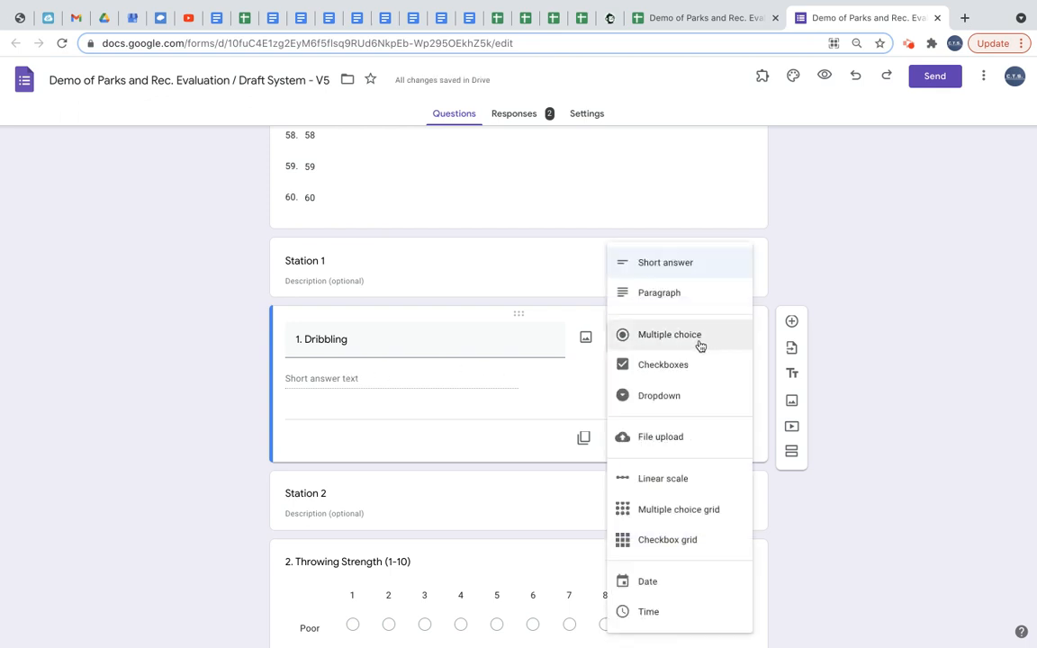
pyautogui.click(661, 483)
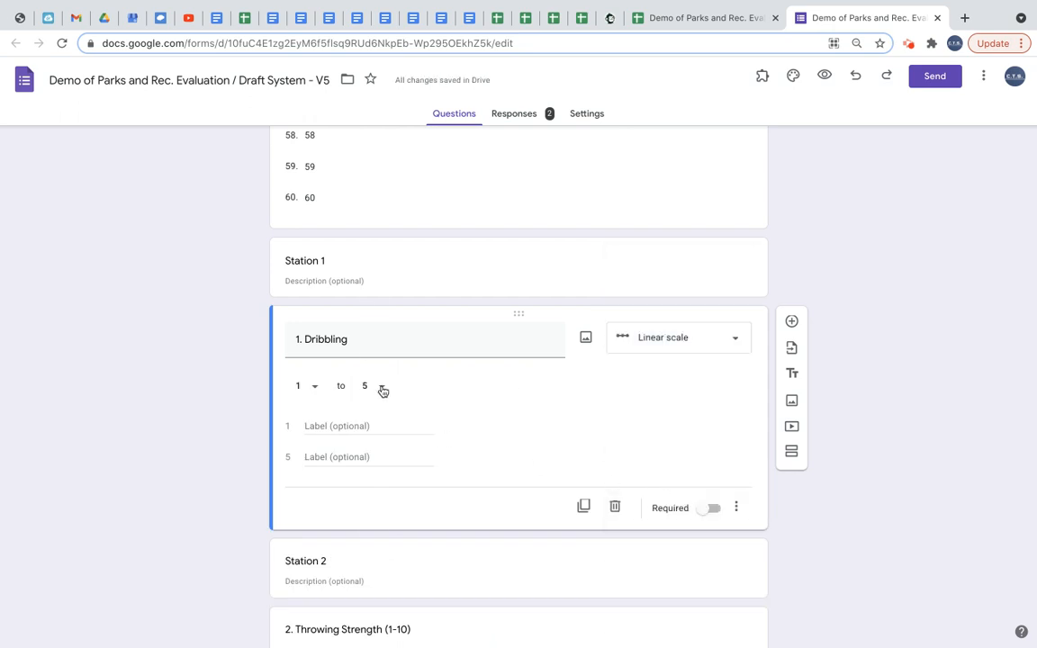
pyautogui.click(382, 389)
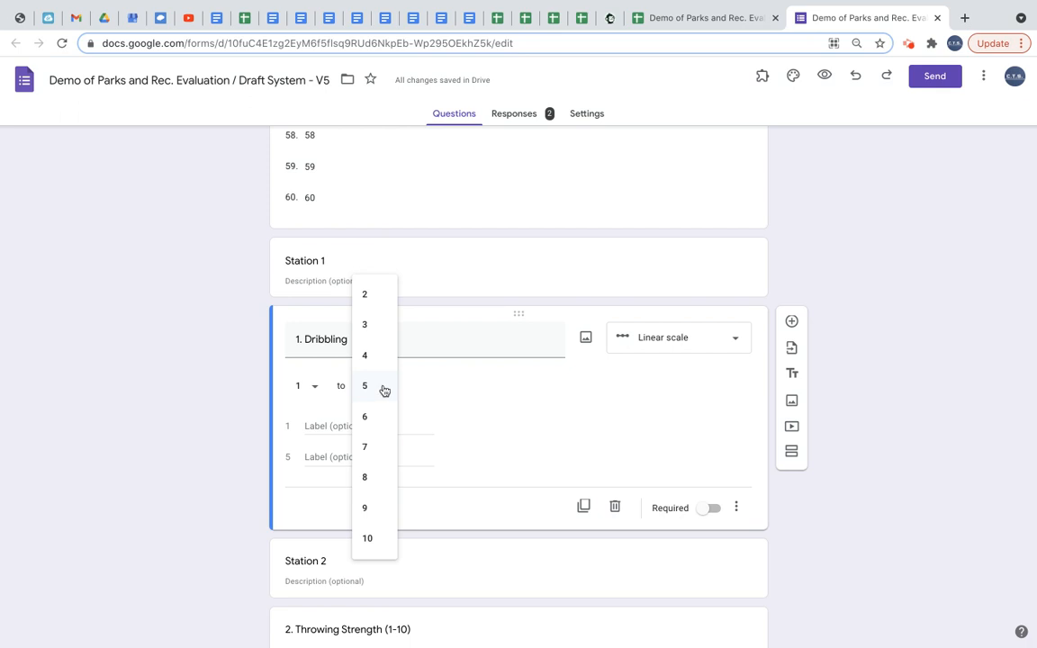
pyautogui.click(384, 390)
pyautogui.scroll(-3, 482, 512)
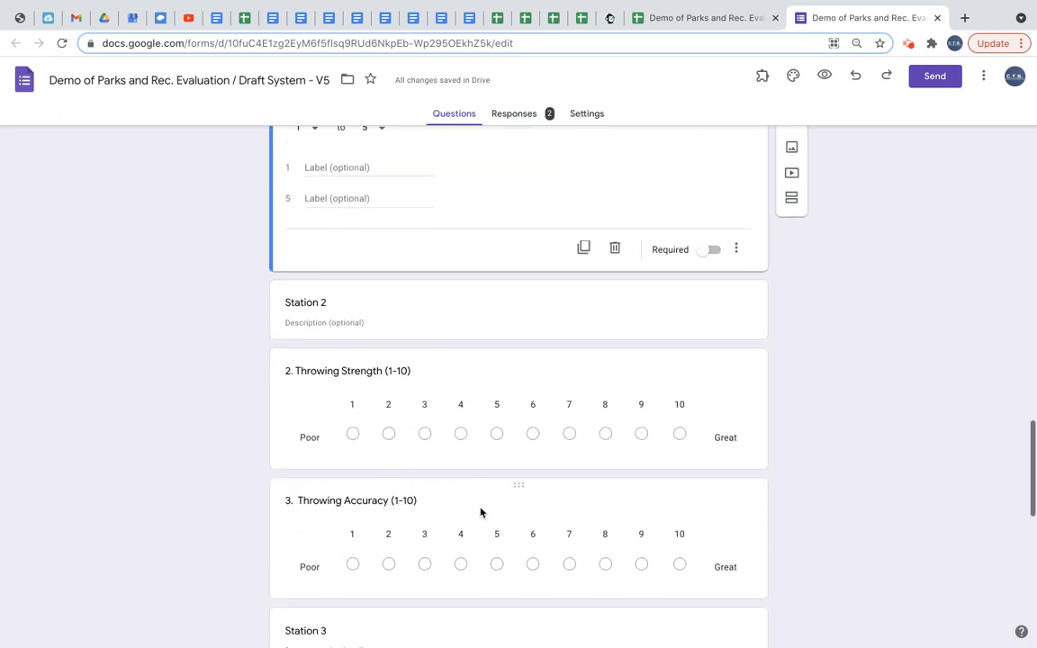
pyautogui.scroll(2, 468, 348)
pyautogui.click(384, 295)
pyautogui.click(369, 446)
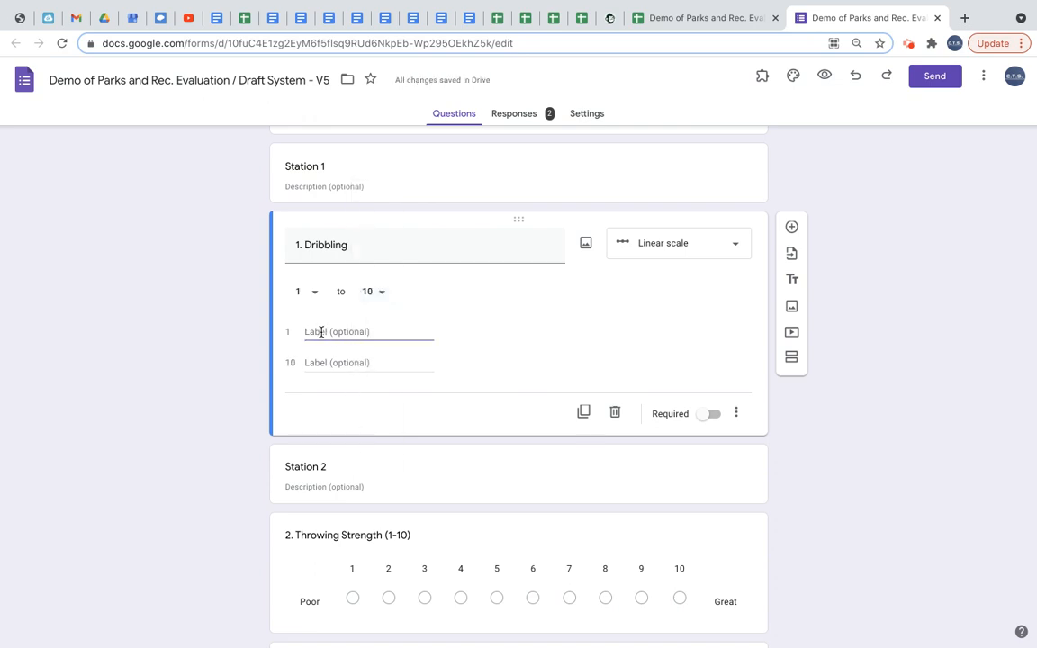
pyautogui.write('Poor')
pyautogui.press('Tab')
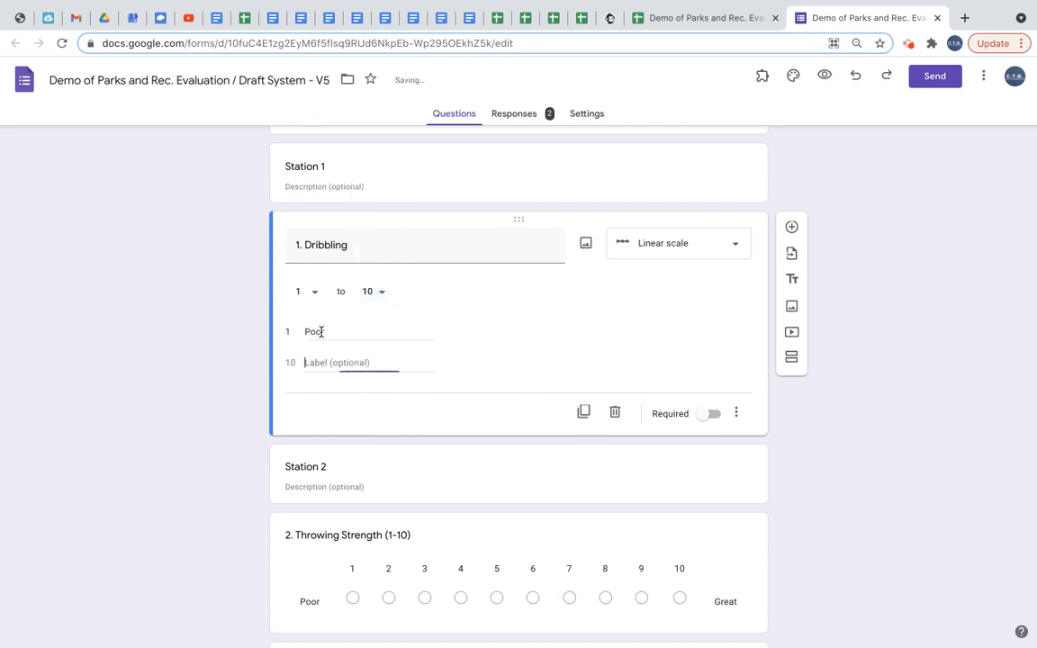
pyautogui.write('Great')
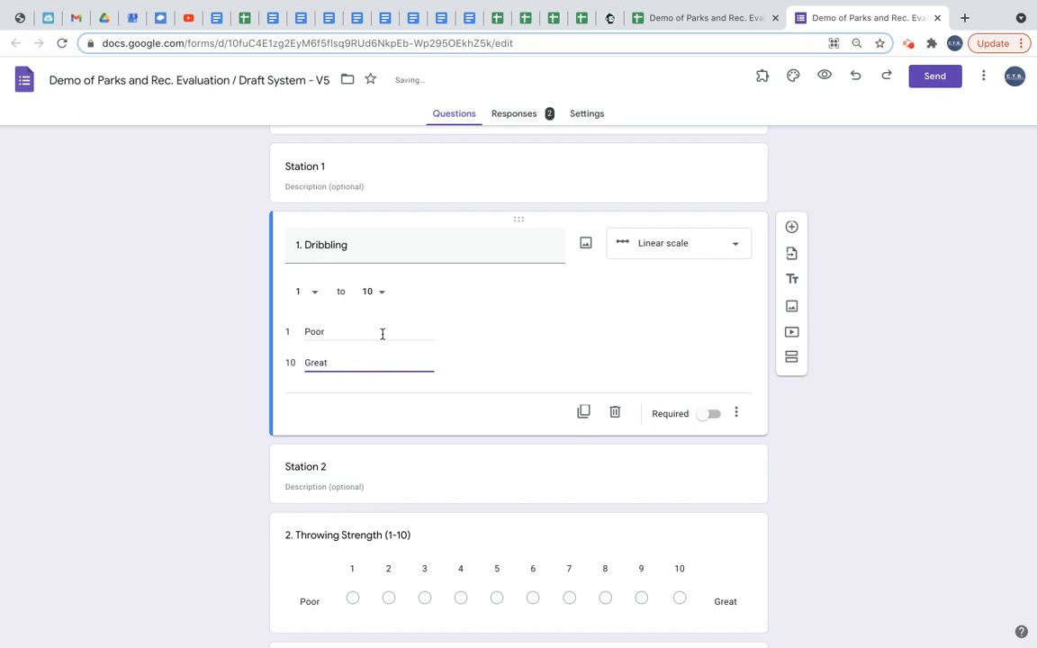
pyautogui.click(441, 484)
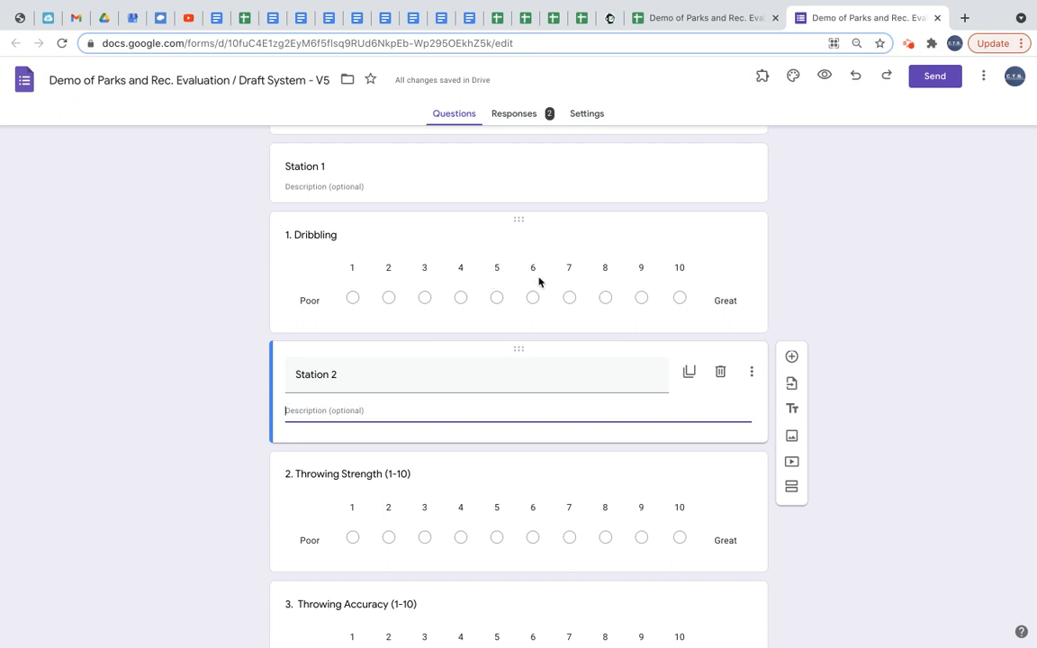
# Restore the question title to 1. Speed - 40 yd sprint and set it back to Short answer.
pyautogui.click(516, 249)
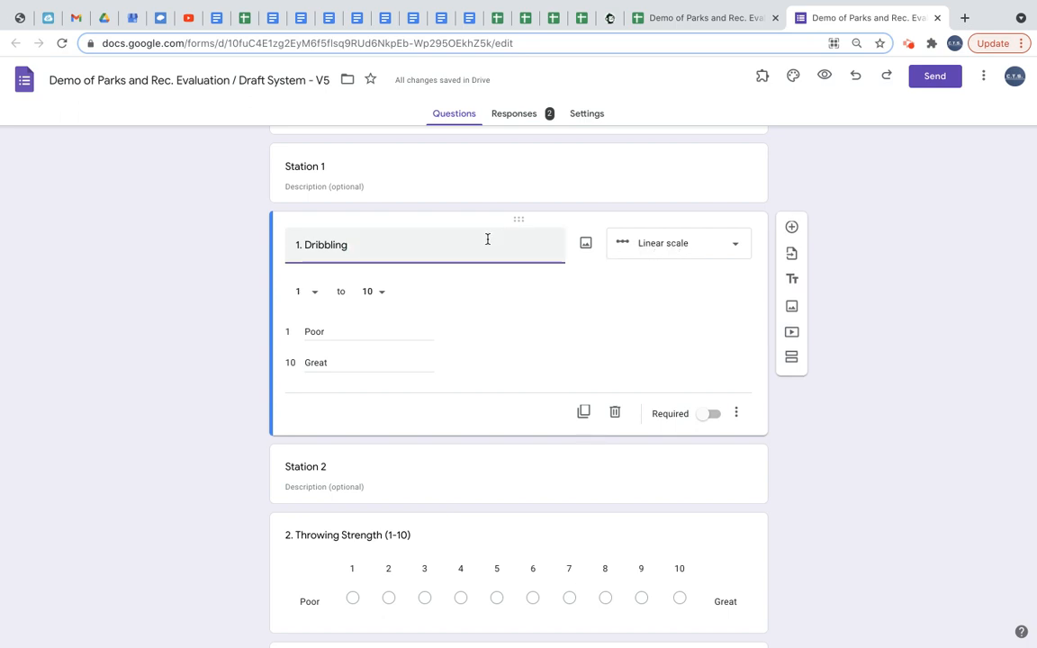
pyautogui.moveTo(352, 243); pyautogui.dragTo(279, 251)
pyautogui.hotkey('ctrl', 'v')
pyautogui.click(681, 245)
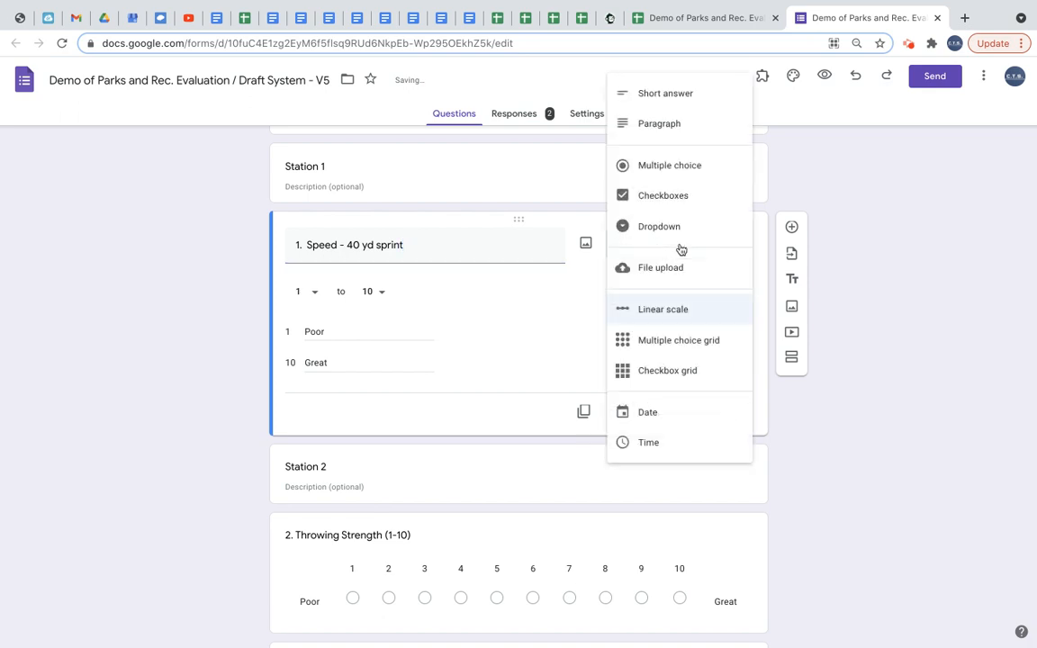
pyautogui.click(673, 96)
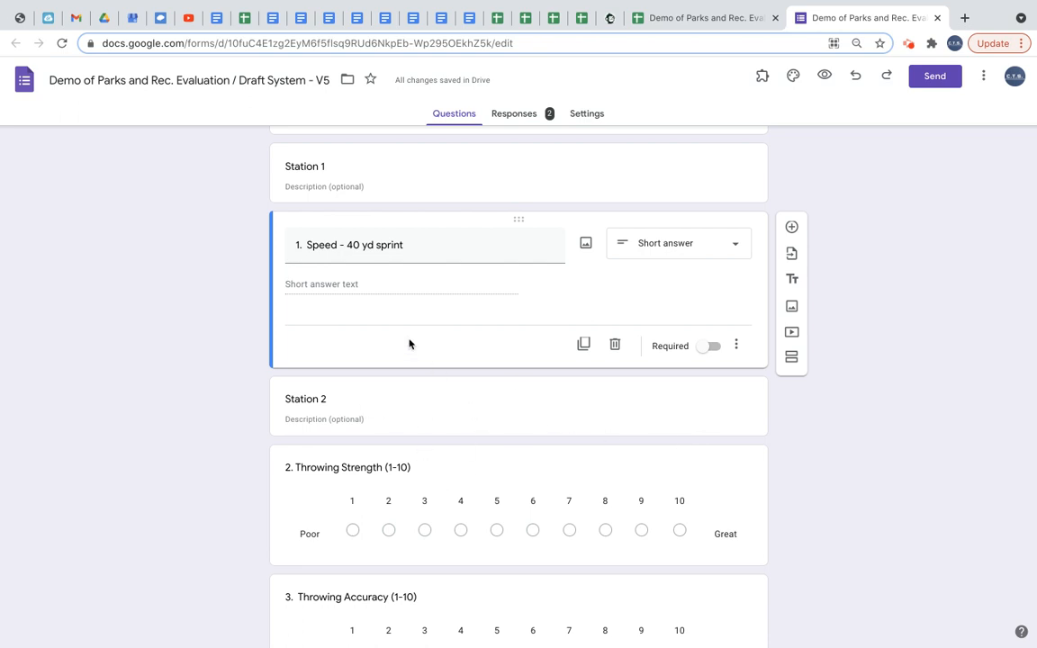
# Examine the Throwing Accuracy question's linear scale settings and the rest of the form.
pyautogui.scroll(-5, 469, 423)
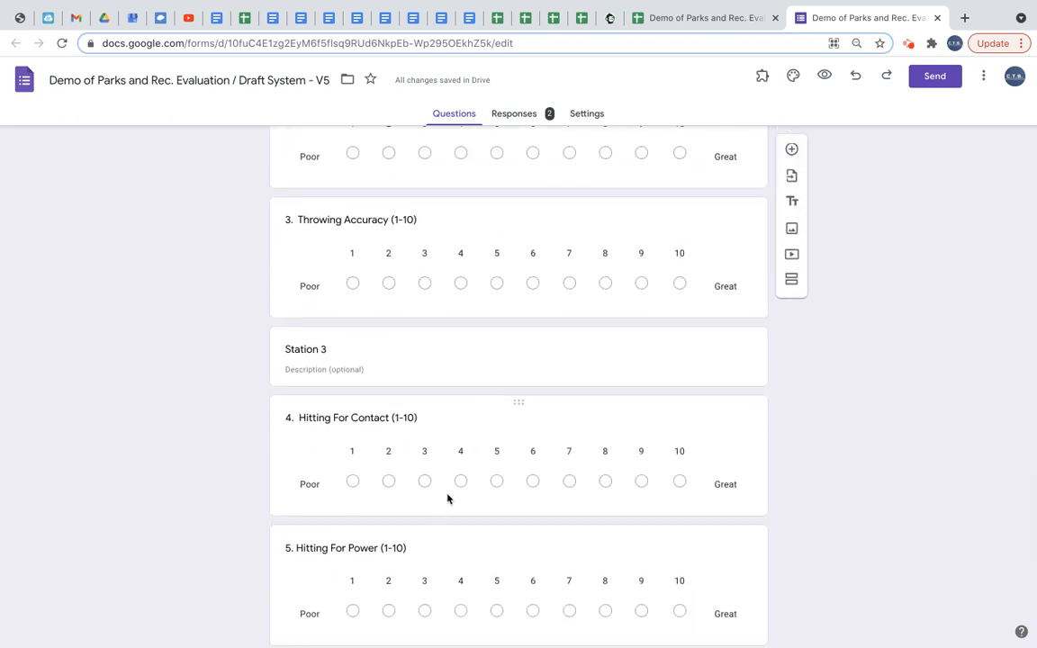
pyautogui.scroll(-1, 510, 320)
pyautogui.scroll(1, 549, 298)
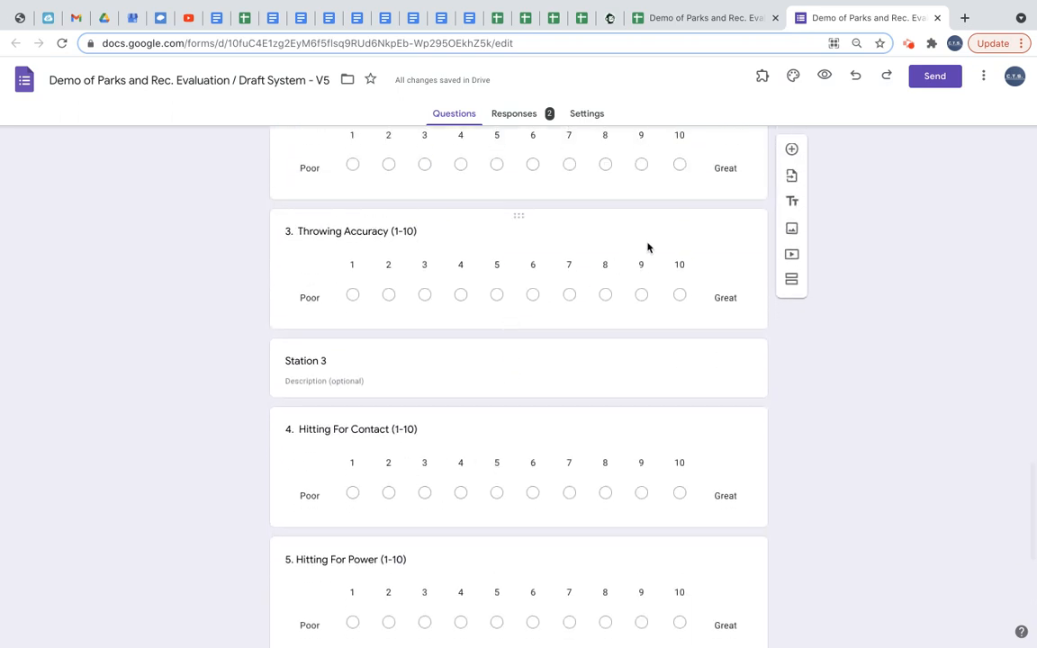
pyautogui.click(647, 247)
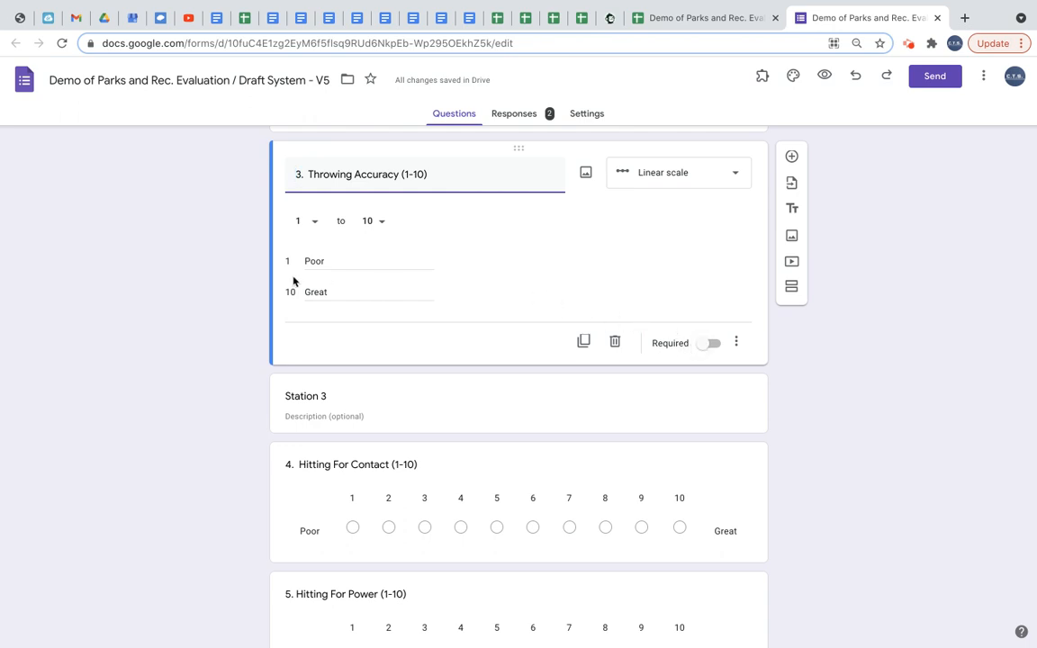
pyautogui.click(235, 273)
pyautogui.scroll(-5, 211, 526)
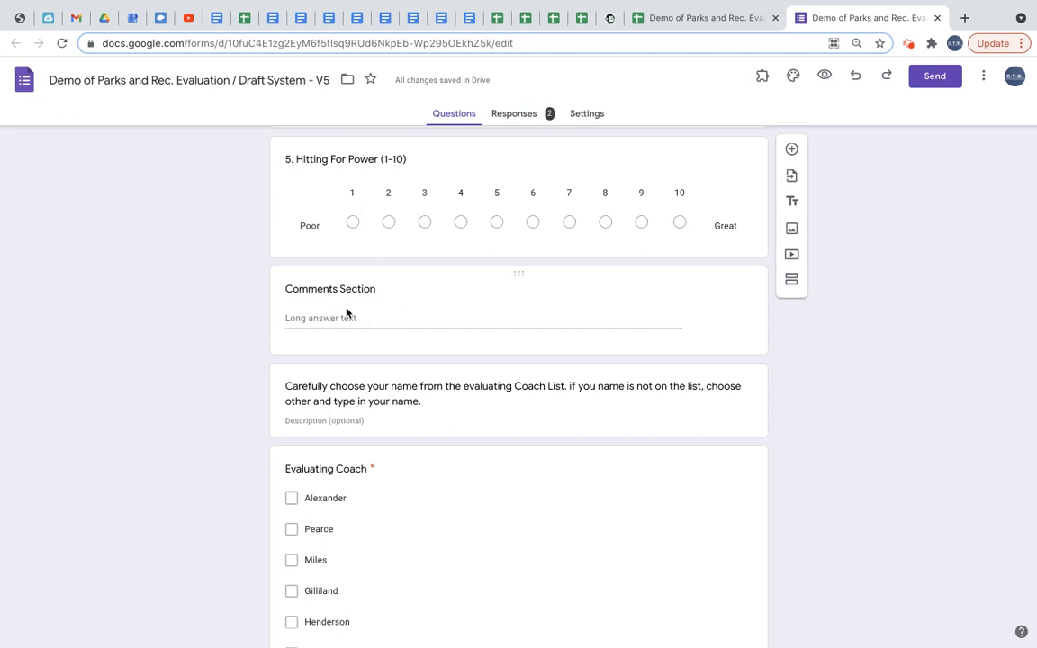
pyautogui.scroll(-2, 376, 441)
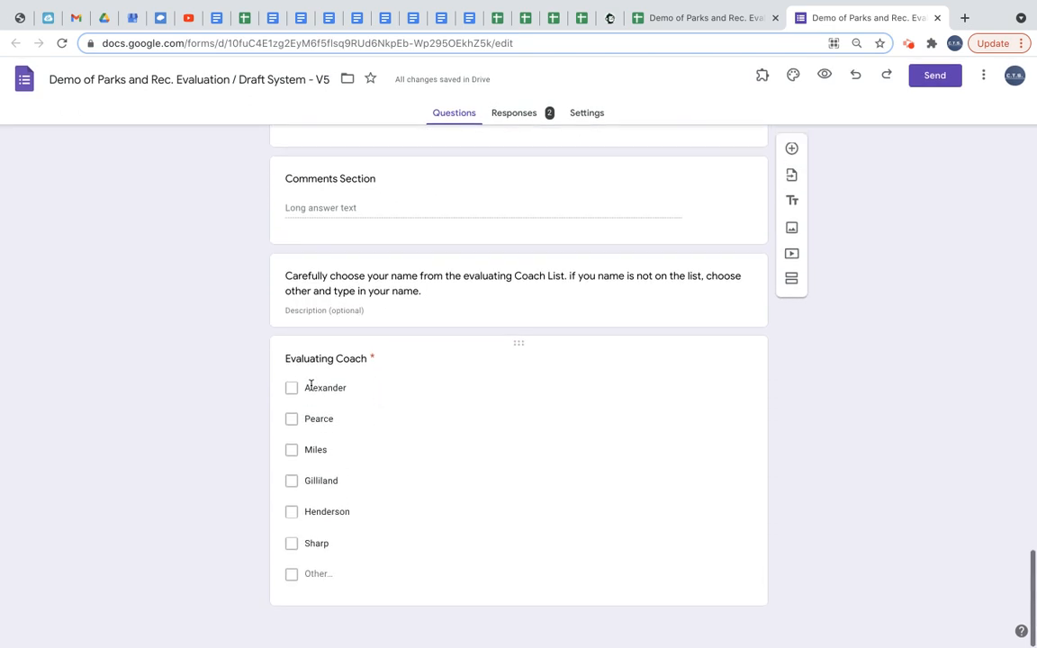
# Change the Evaluating Coach question's answer type to Dropdown.
pyautogui.click(398, 390)
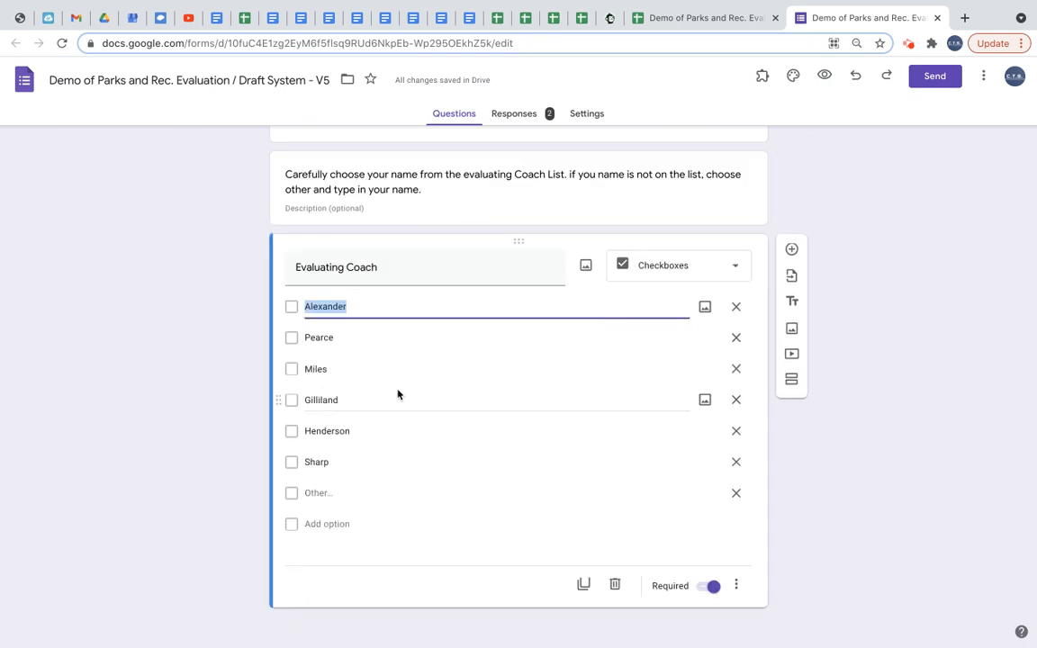
pyautogui.click(736, 269)
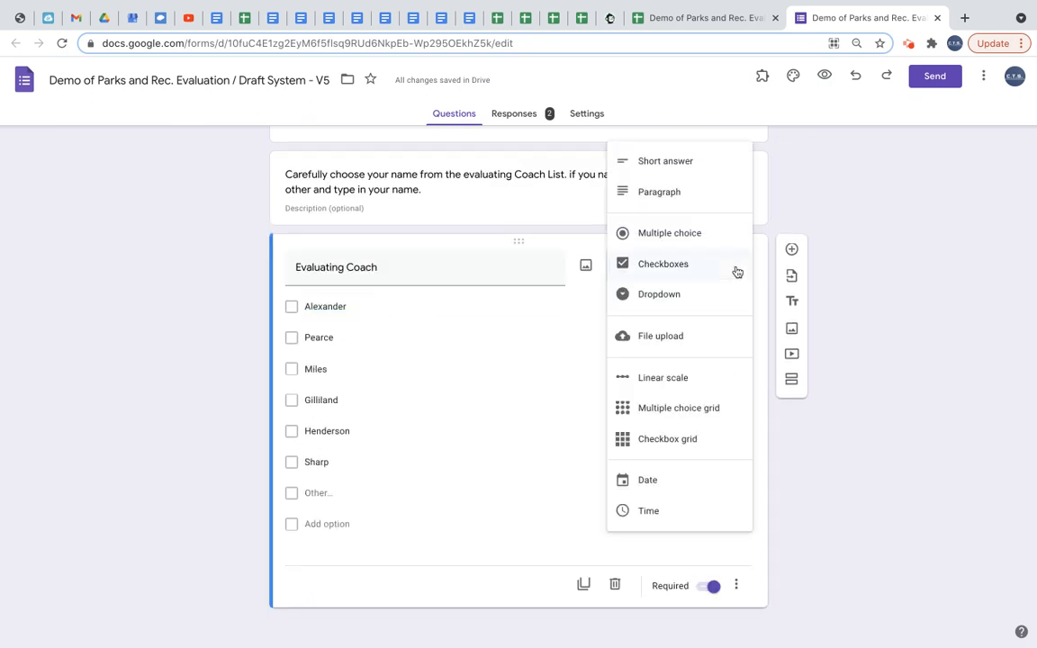
pyautogui.click(710, 169)
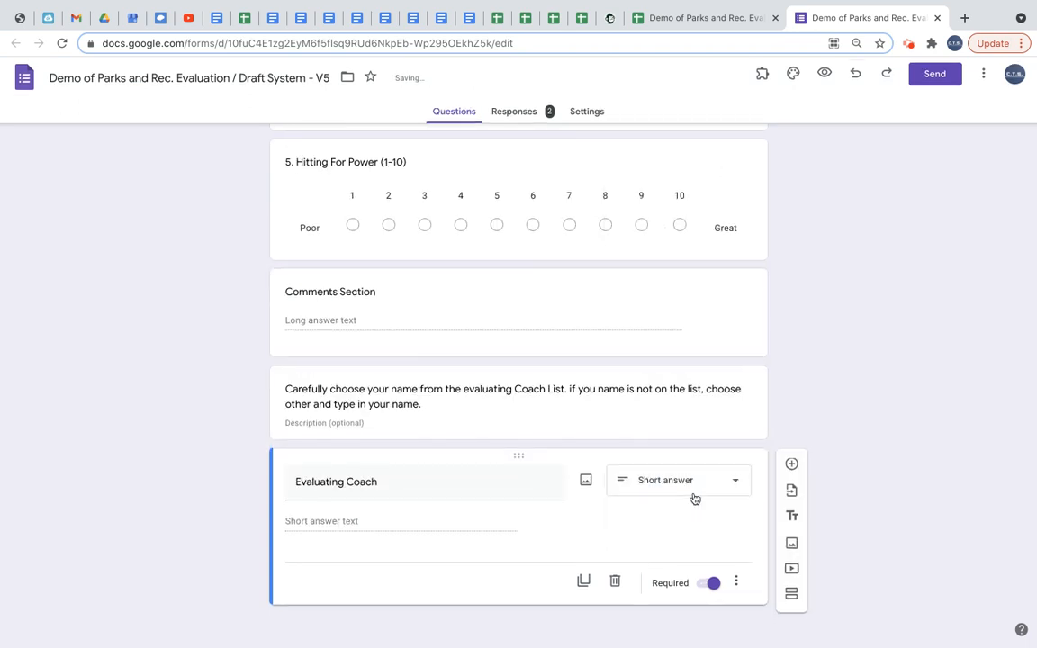
pyautogui.click(734, 480)
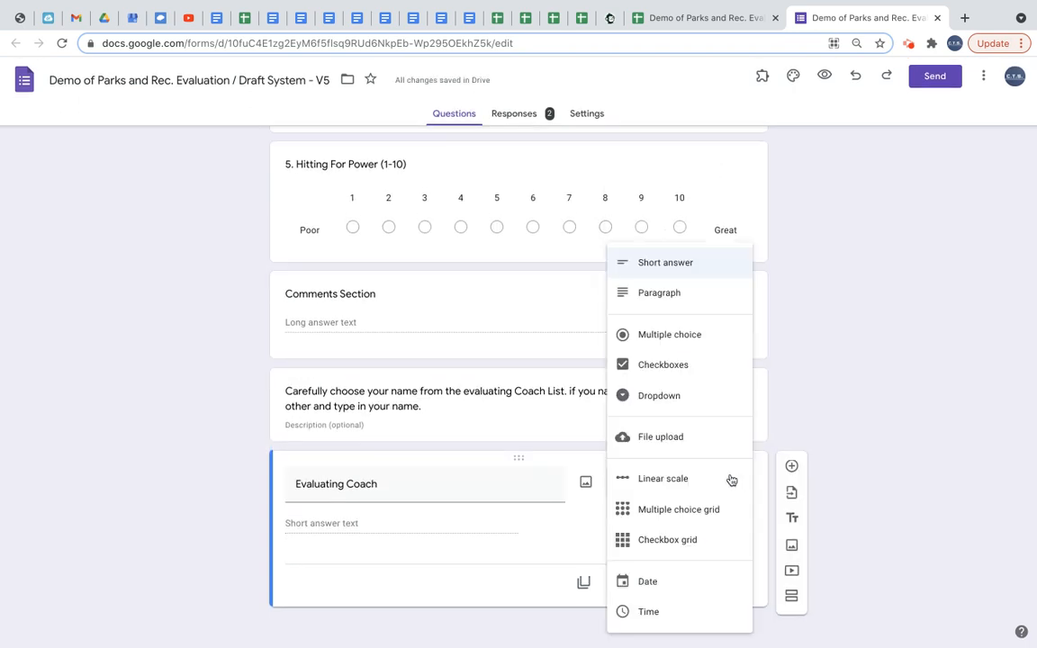
pyautogui.click(703, 397)
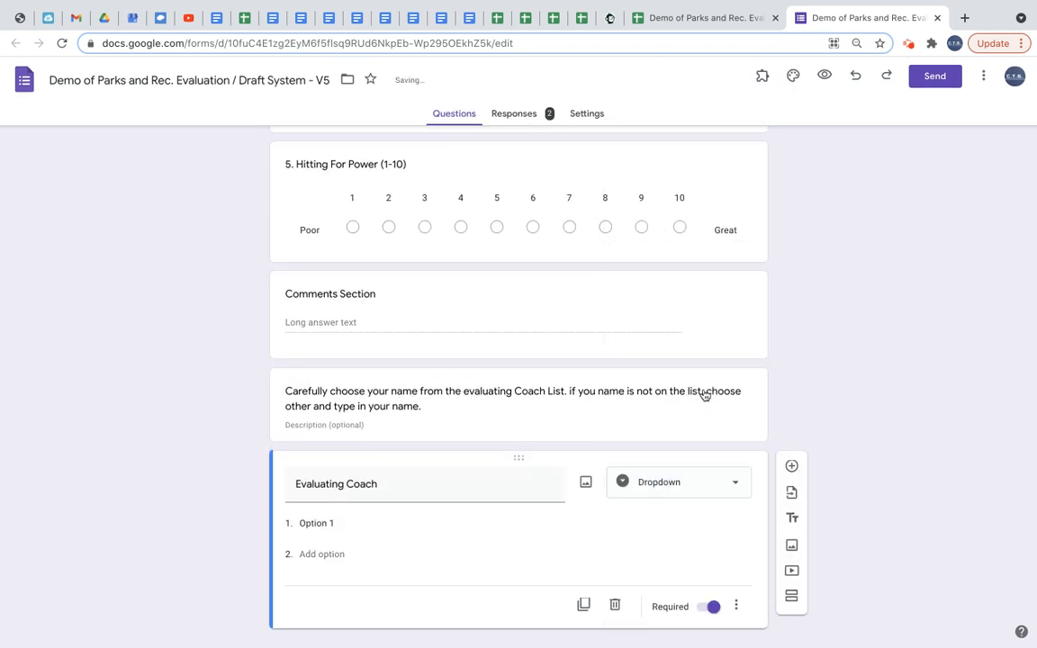
# Copy the coach names Alexander through Sharp from the MASTER LIST sheet and paste them as the Evaluating Coach dropdown options.
pyautogui.click(682, 20)
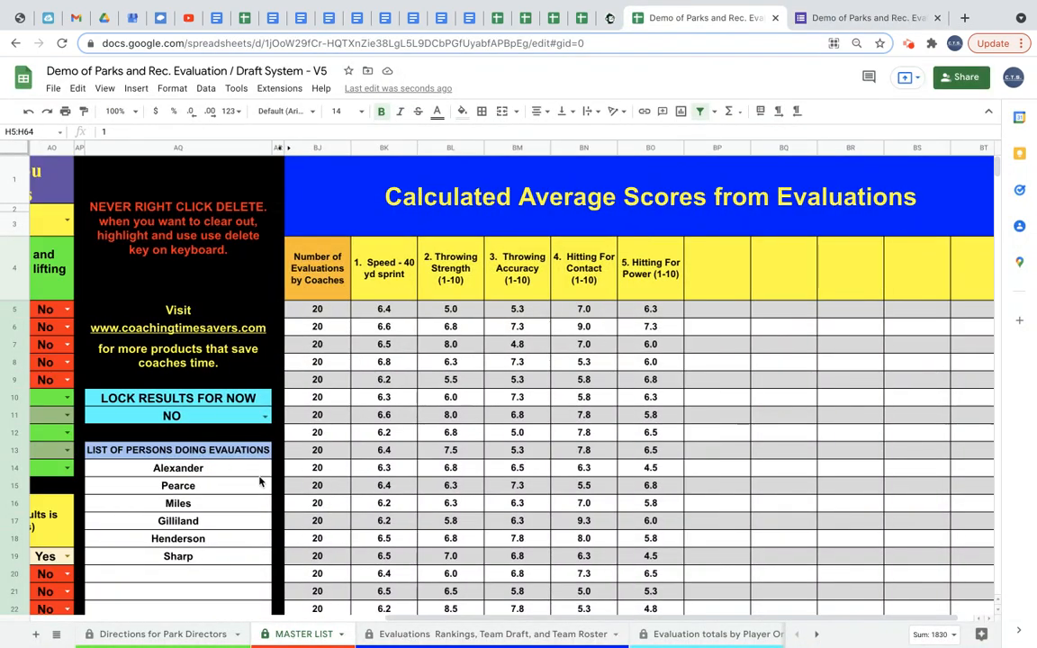
pyautogui.moveTo(231, 470); pyautogui.dragTo(222, 563)
pyautogui.hotkey('ctrl', 'c')
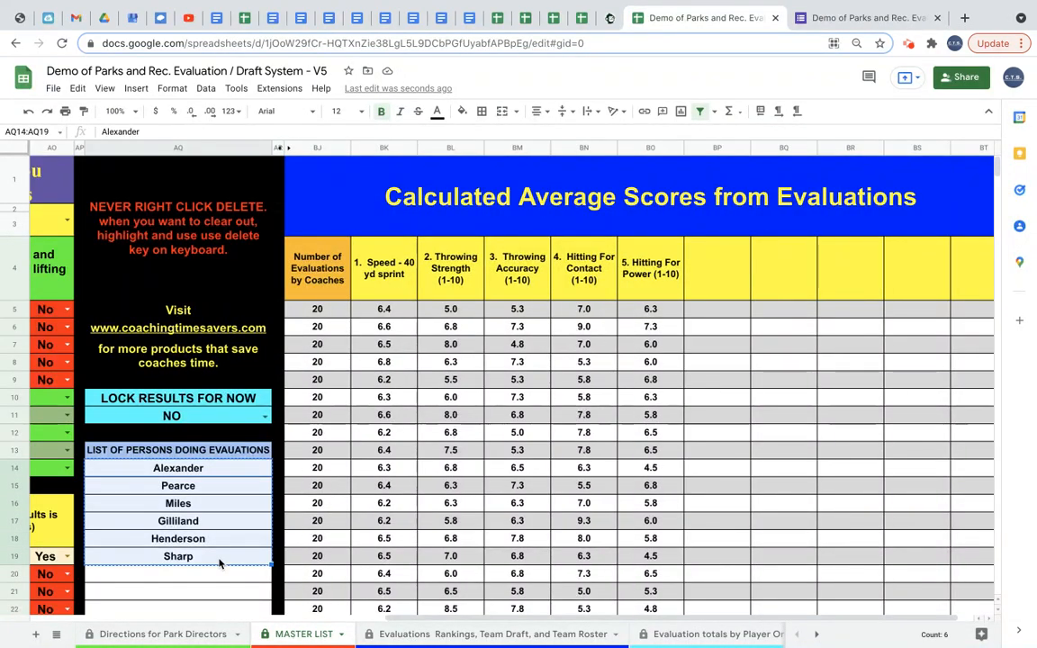
pyautogui.click(858, 19)
pyautogui.click(308, 523)
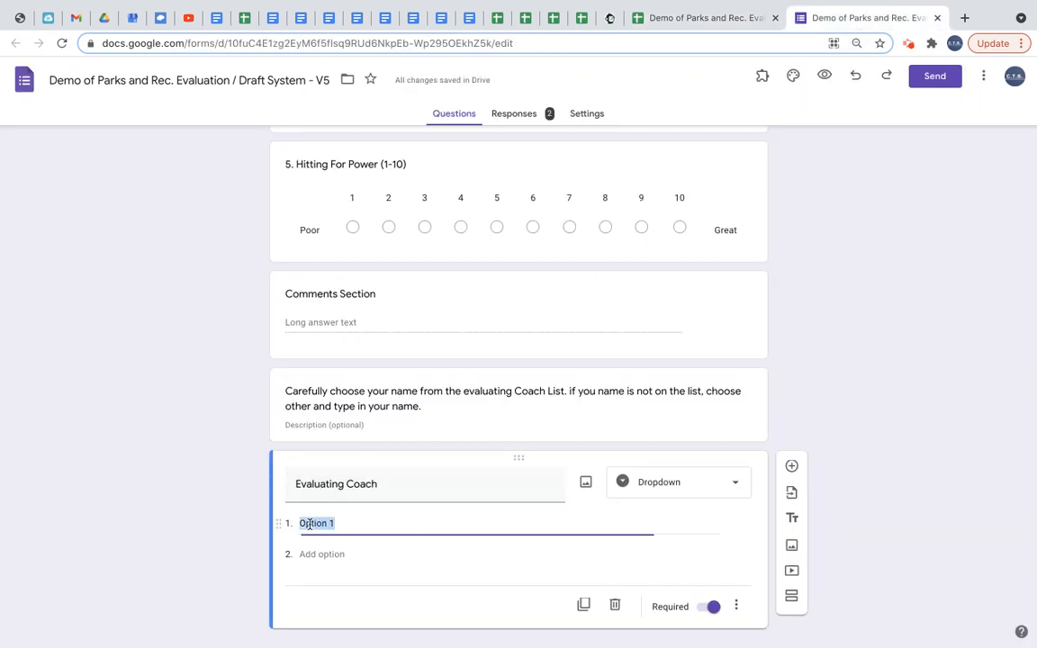
pyautogui.hotkey('ctrl', 'v')
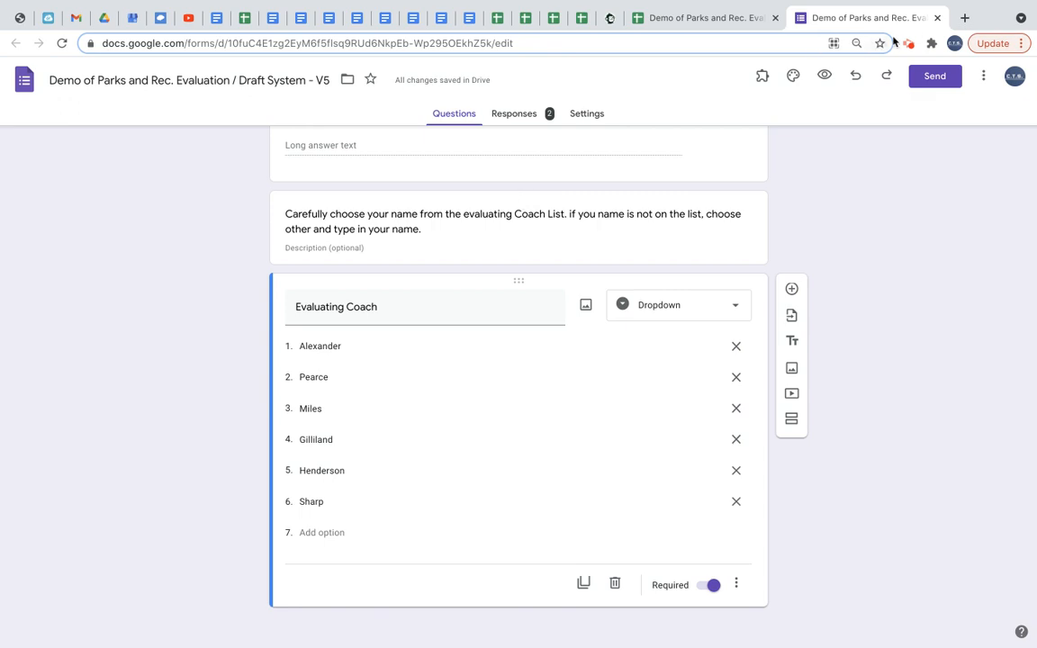
# Open the evaluation form's shared link from the Directions for Park Directors sheet.
pyautogui.click(937, 18)
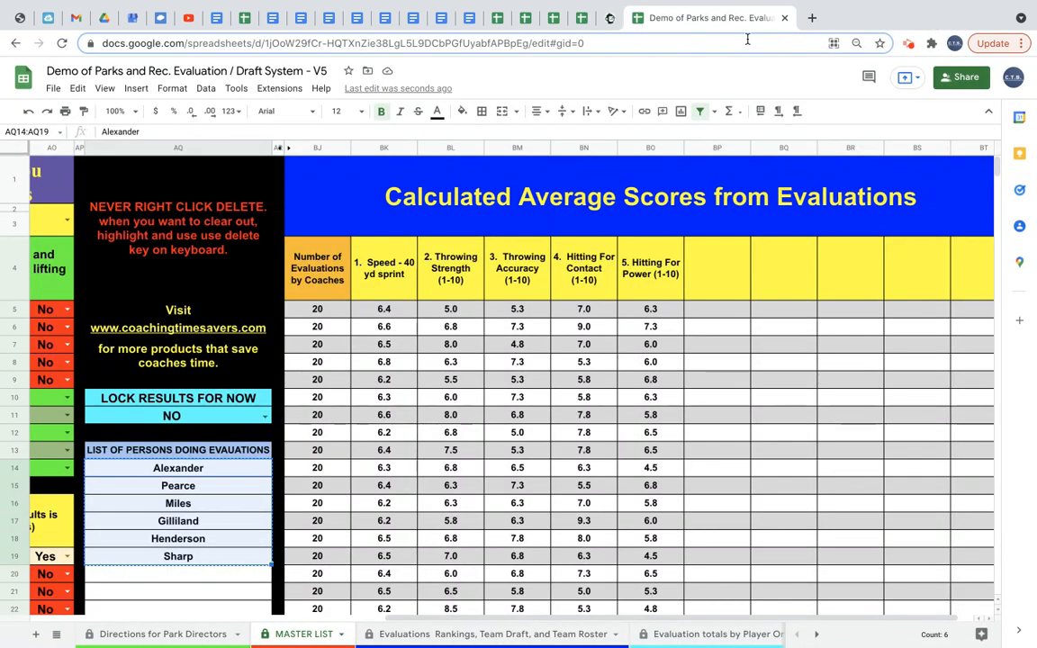
pyautogui.click(517, 415)
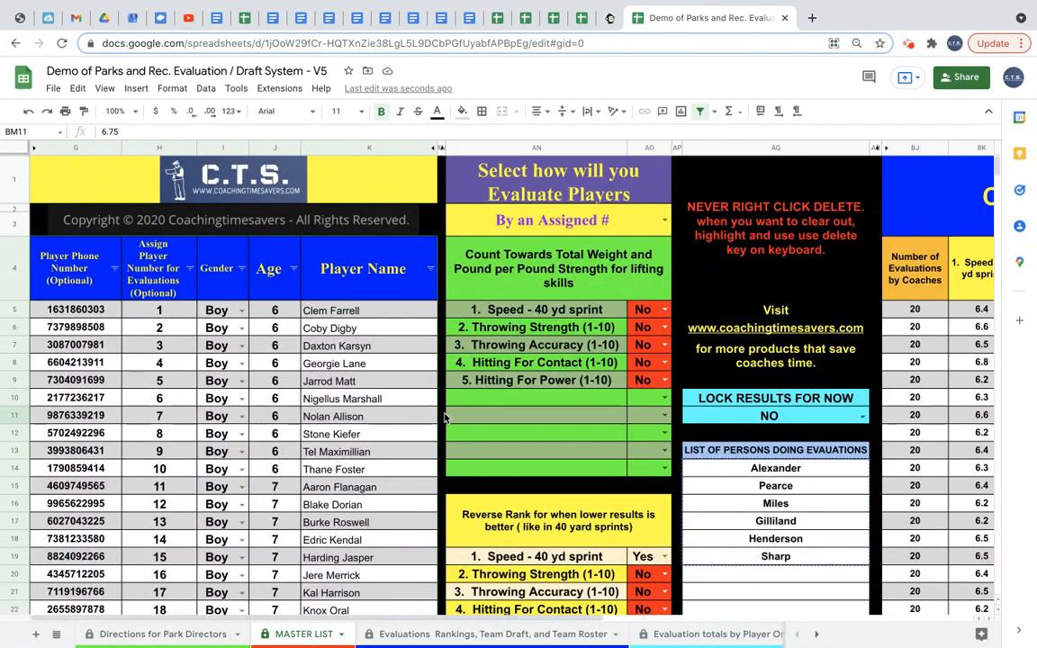
pyautogui.click(146, 633)
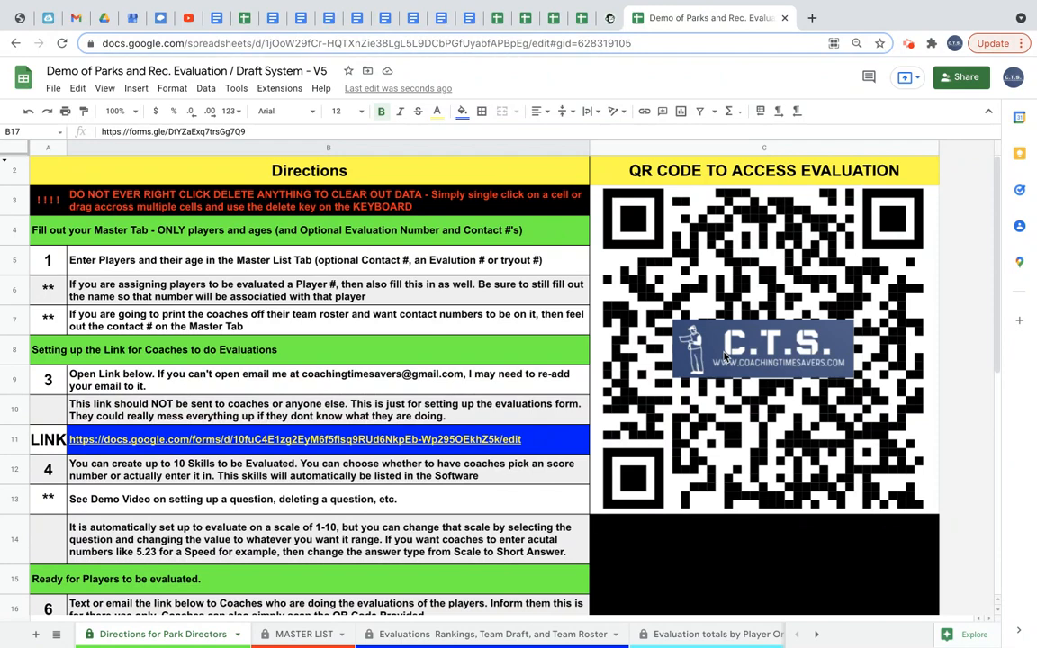
pyautogui.scroll(-5, 517, 475)
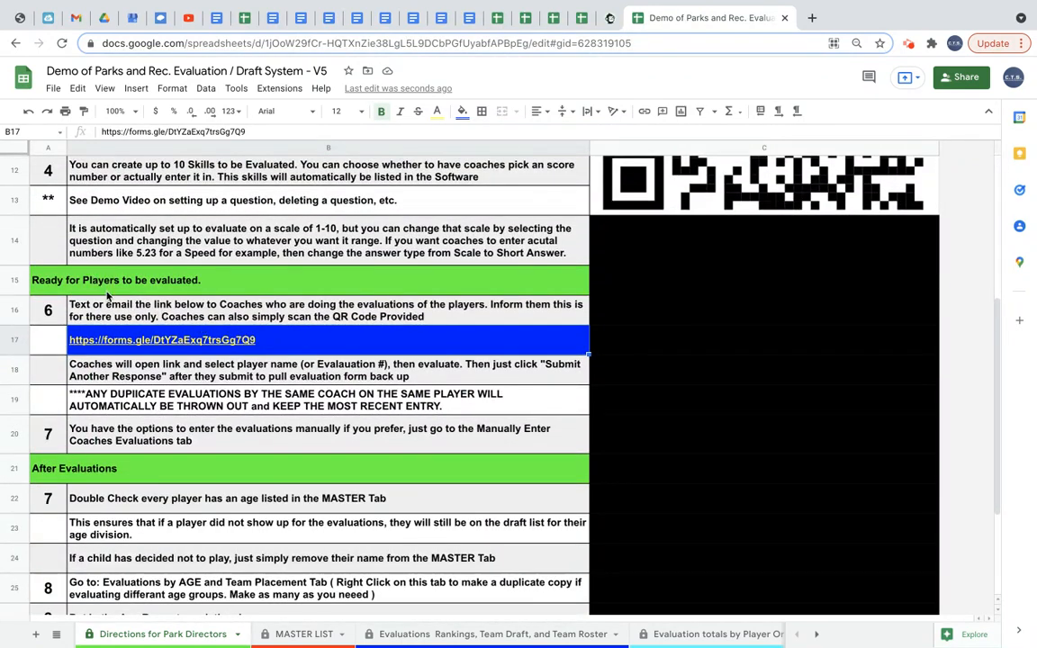
pyautogui.moveTo(246, 348)
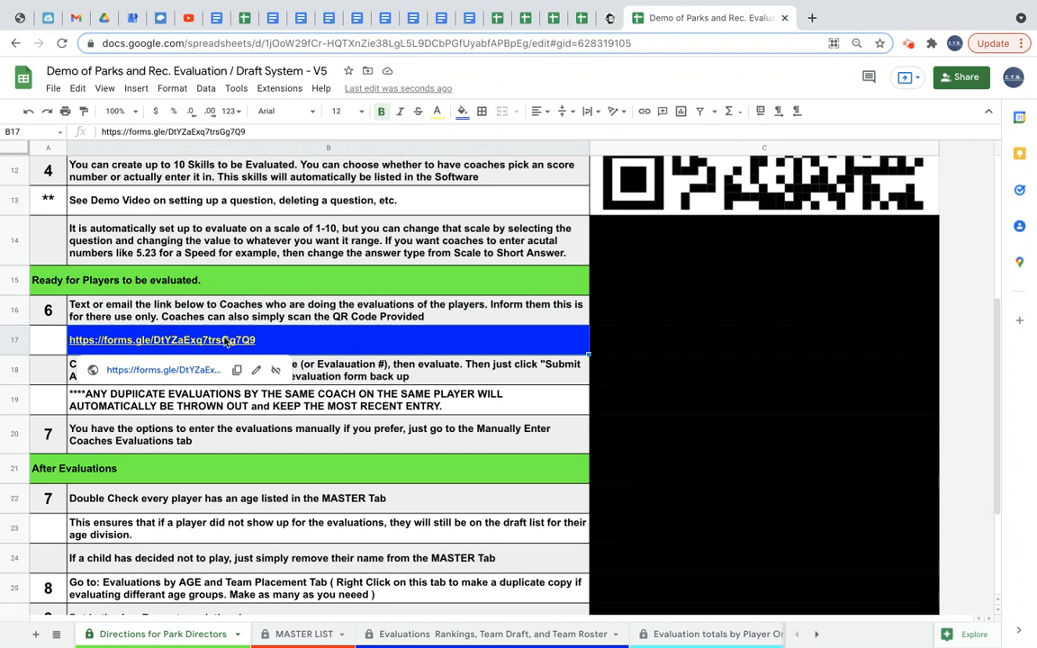
pyautogui.click(173, 370)
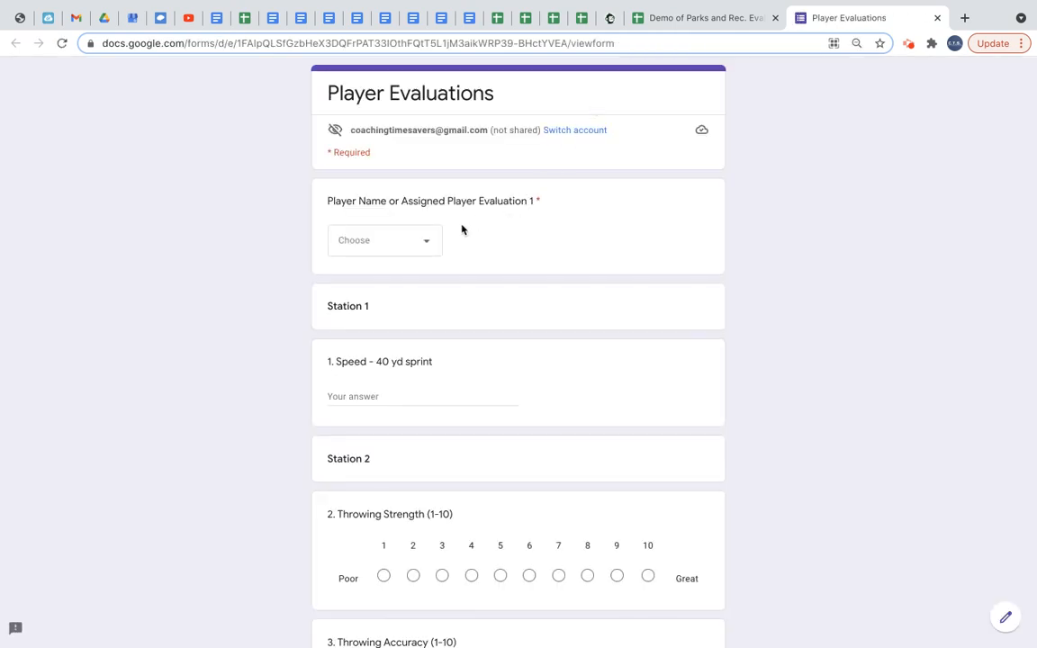
# Open the Evaluation totals by Player Order sheet.
pyautogui.click(699, 24)
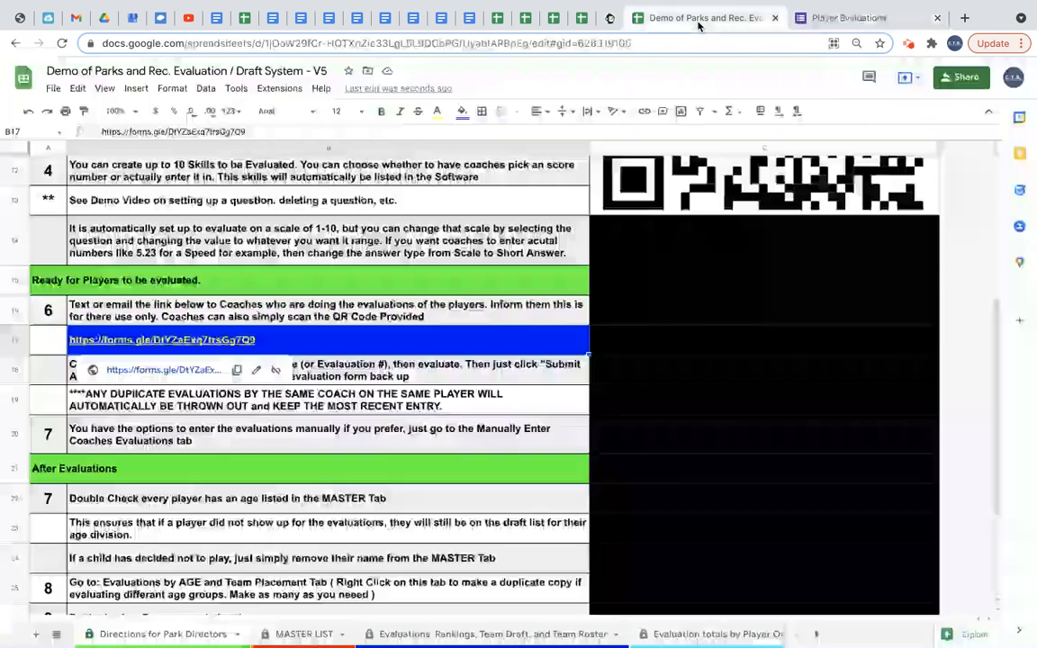
pyautogui.scroll(-5, 593, 644)
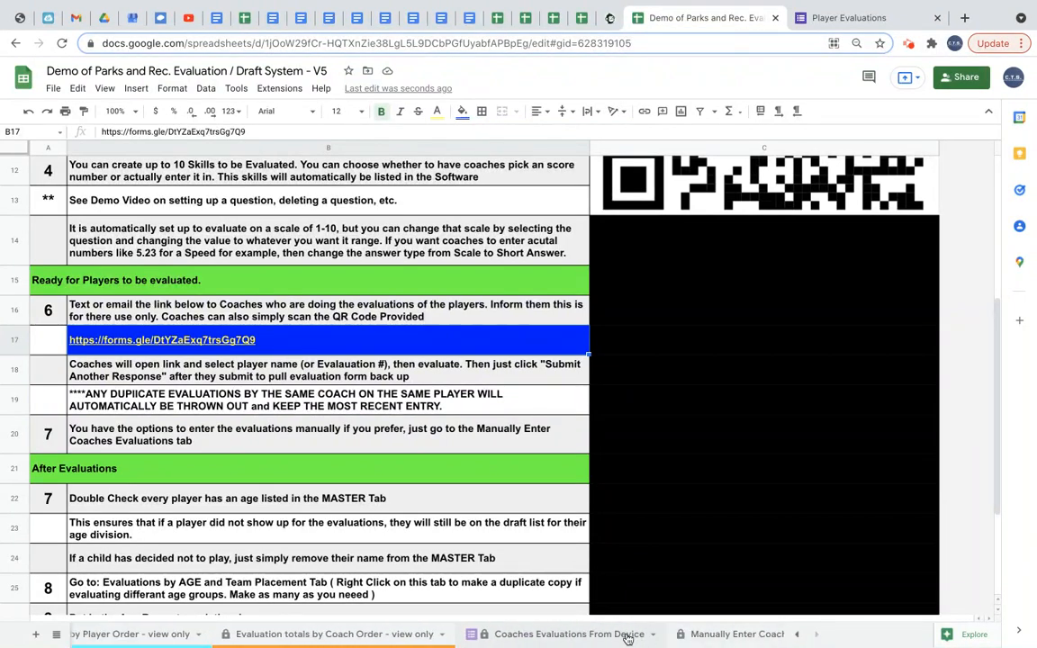
pyautogui.scroll(3, 523, 636)
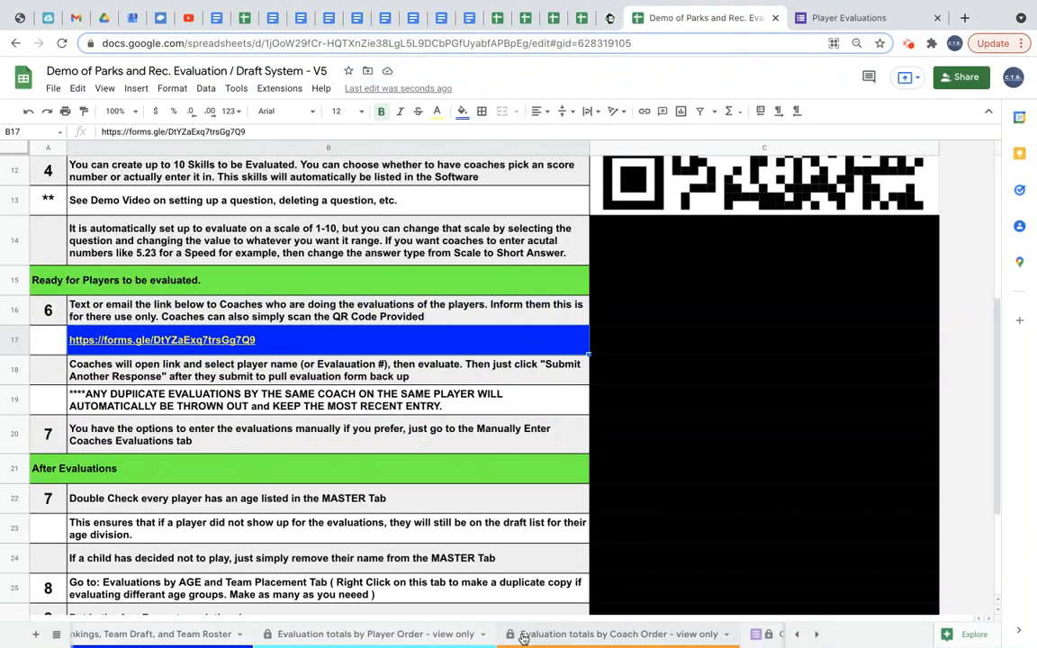
pyautogui.click(399, 634)
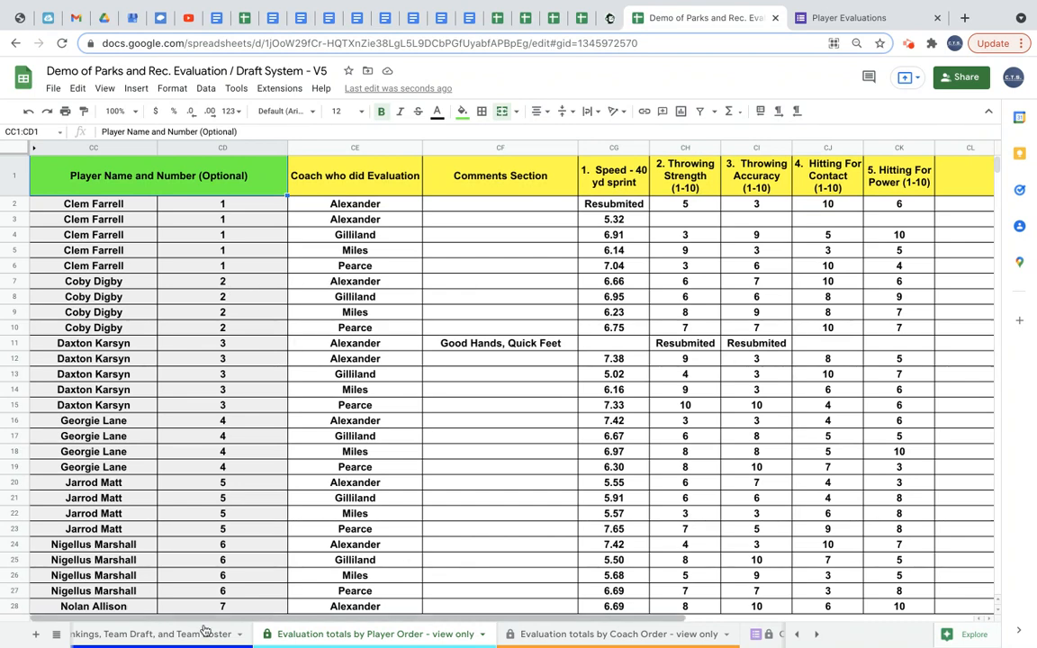
# Submit a test evaluation for player 2 with Throwing Strength 10, comment Great Arm, and coach Alexander.
pyautogui.click(833, 18)
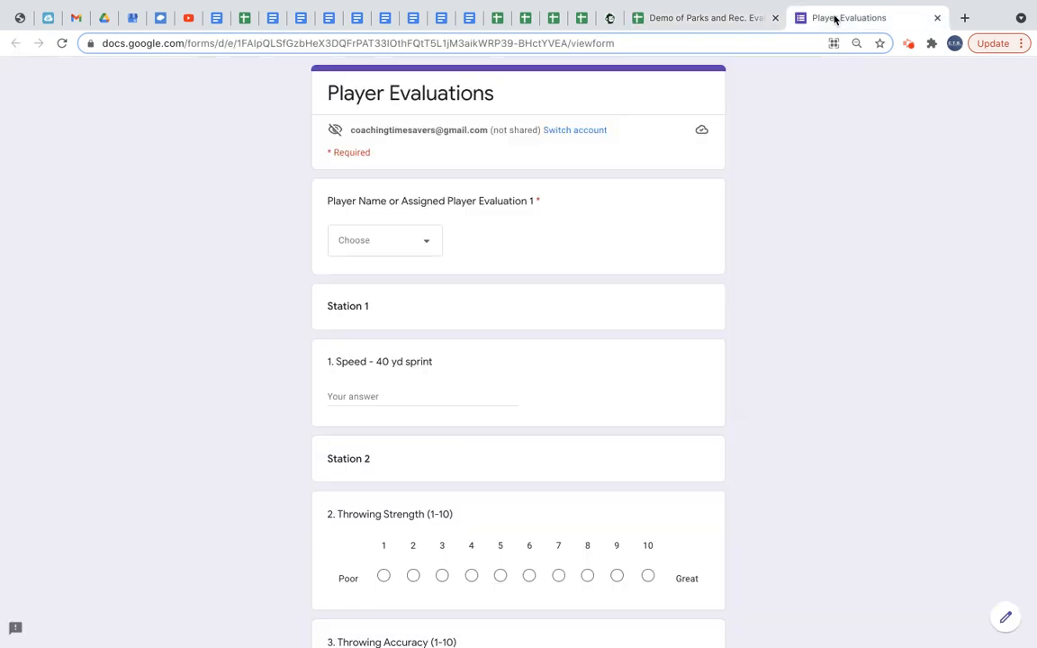
pyautogui.click(423, 240)
pyautogui.click(396, 176)
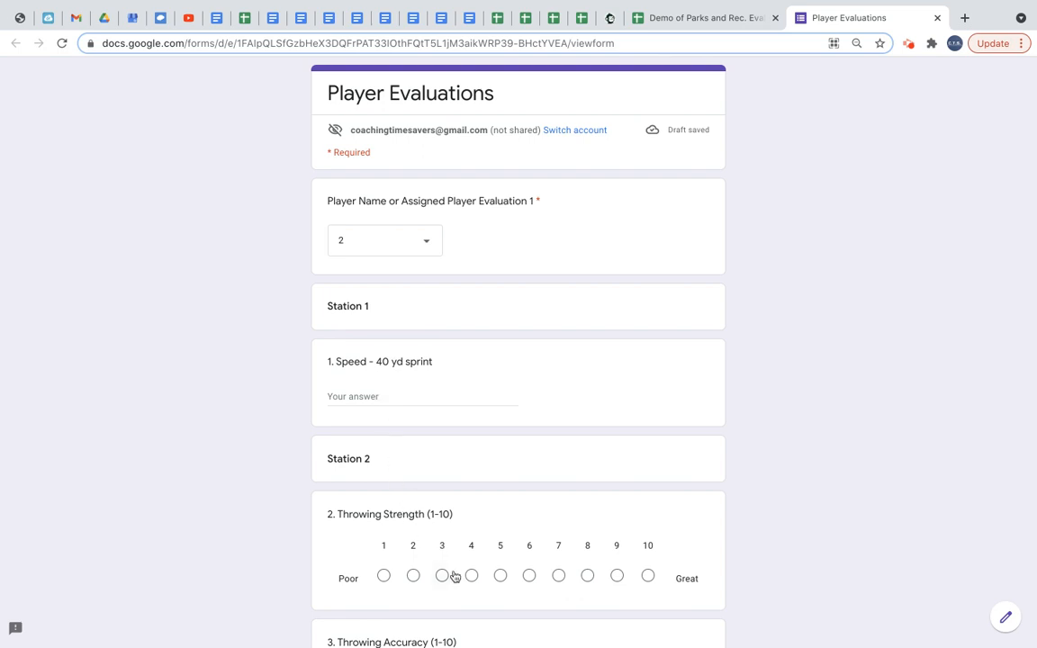
pyautogui.click(648, 577)
pyautogui.scroll(-9, 651, 579)
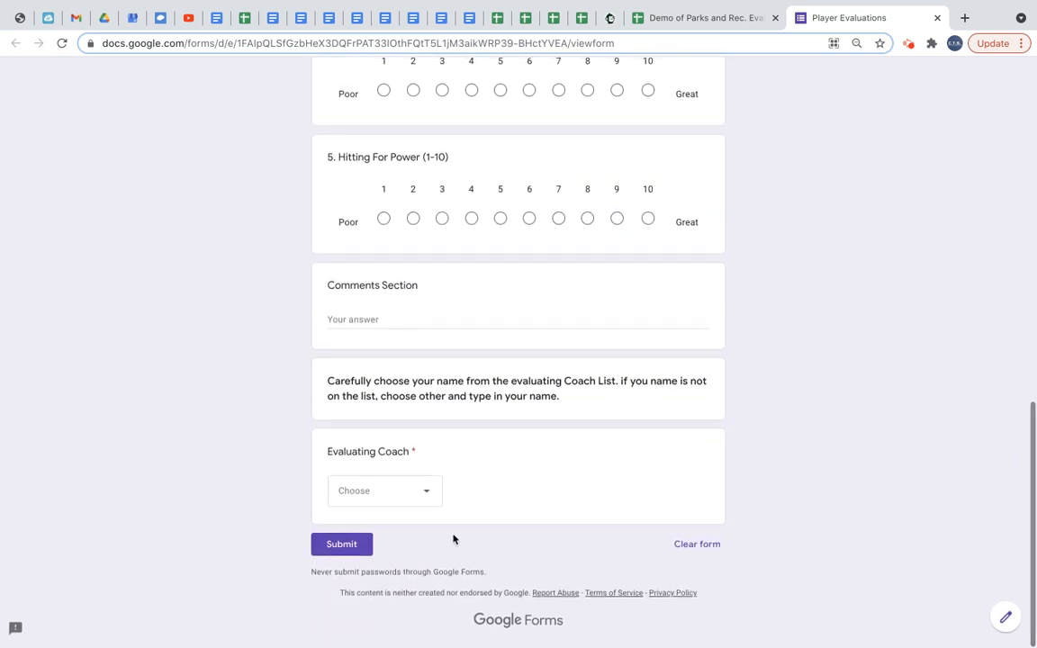
pyautogui.click(348, 319)
pyautogui.write('Great Arm')
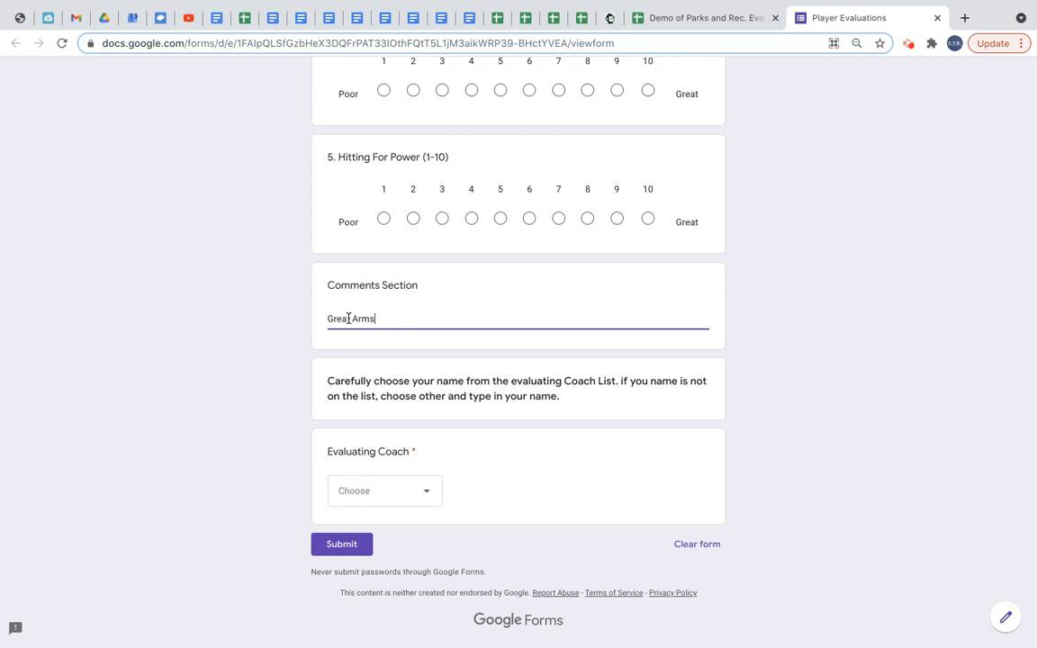
pyautogui.click(429, 493)
pyautogui.click(387, 460)
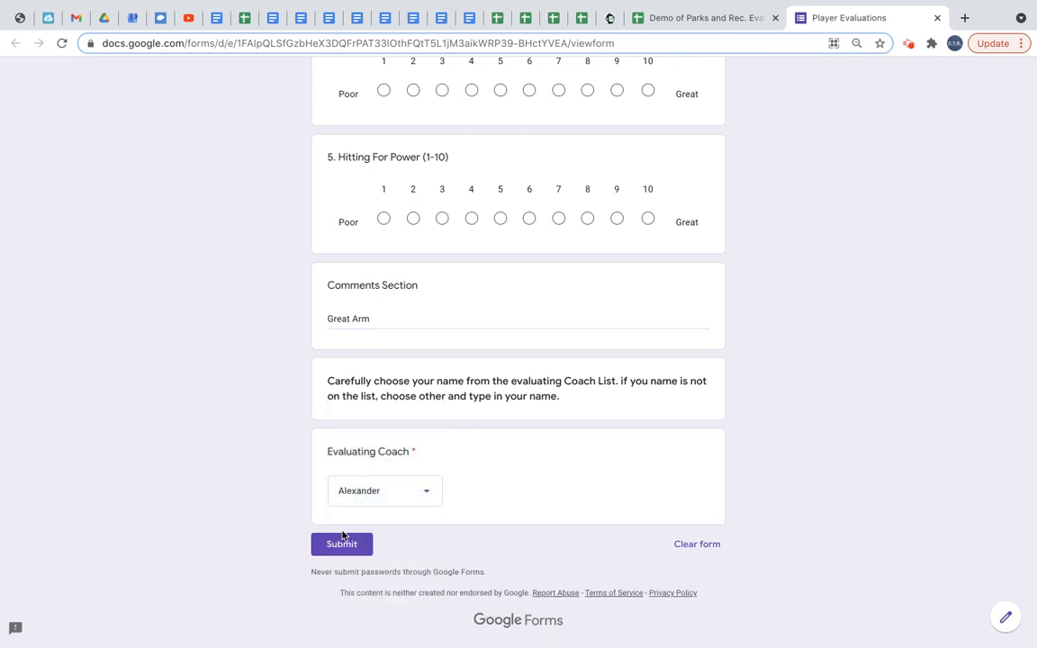
pyautogui.click(340, 545)
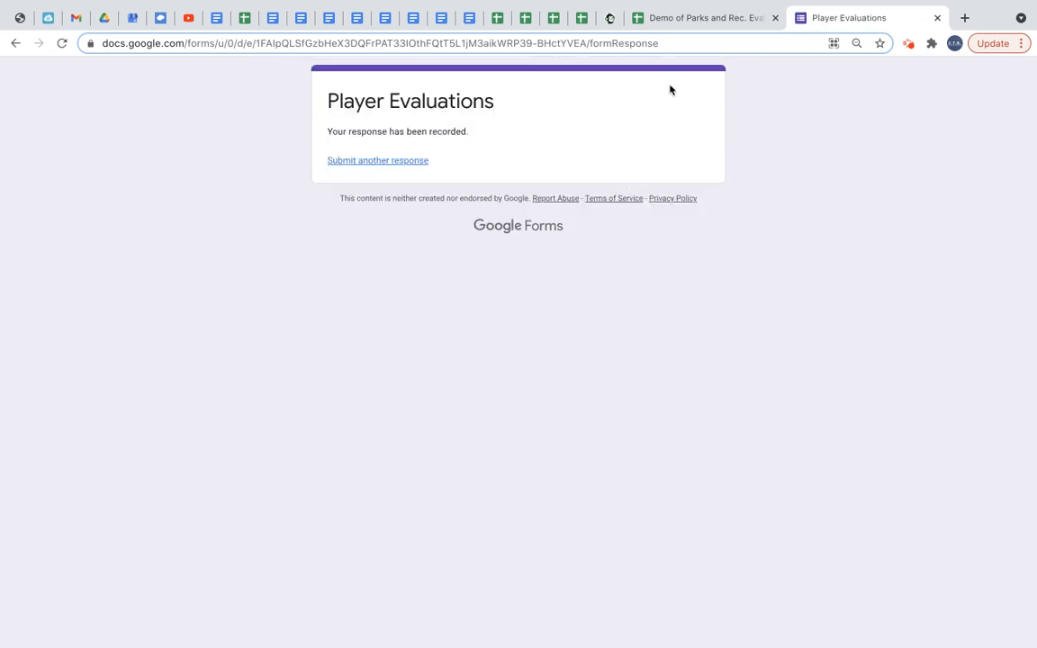
# Delete both test response rows from the Coaches Evaluations From Device sheet.
pyautogui.click(682, 20)
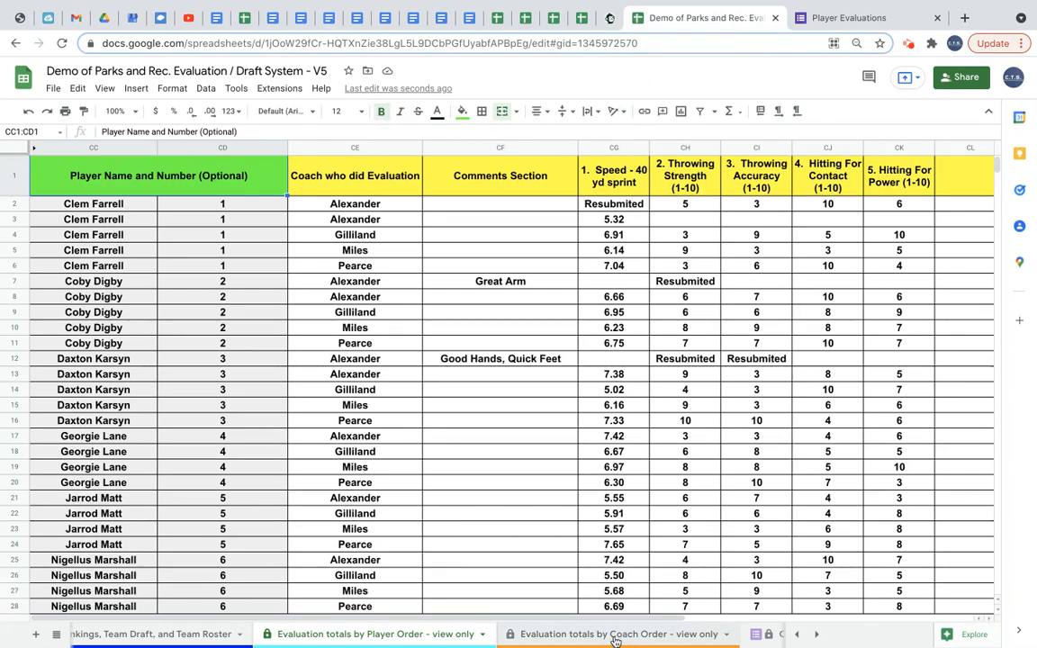
pyautogui.hscroll(2, 616, 641)
pyautogui.click(652, 635)
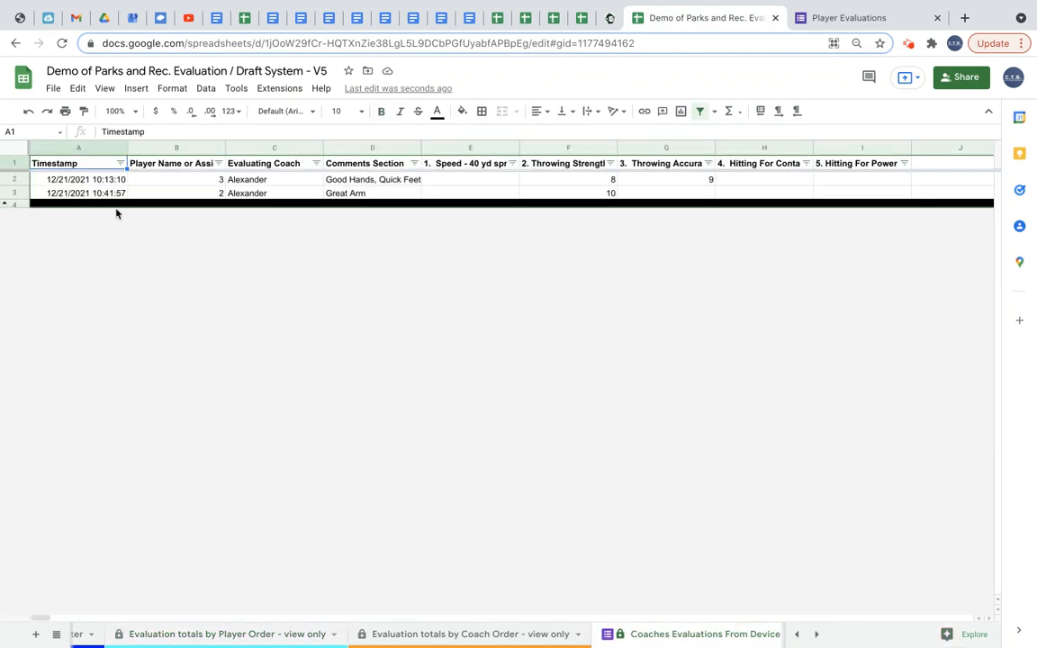
pyautogui.moveTo(16, 180); pyautogui.dragTo(15, 191)
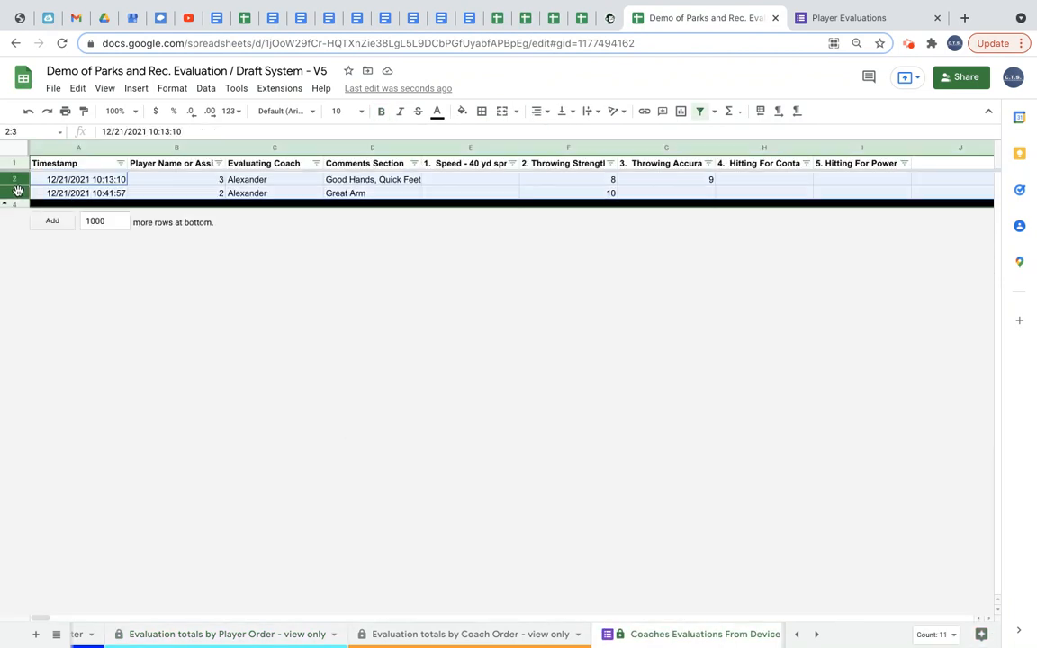
pyautogui.click(56, 193)
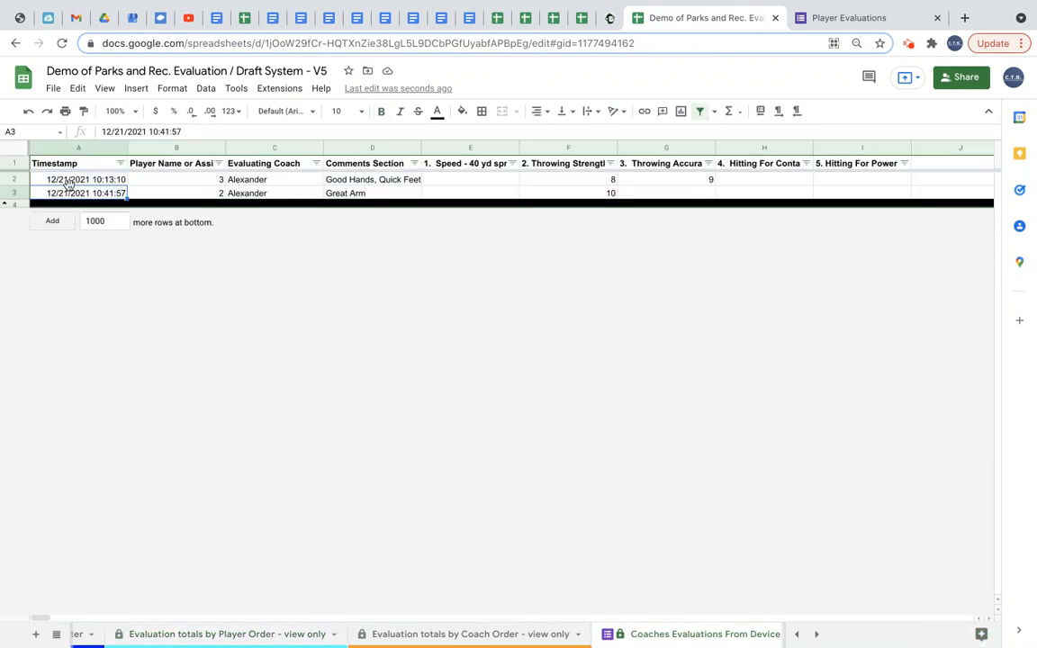
pyautogui.moveTo(16, 182); pyautogui.dragTo(13, 193)
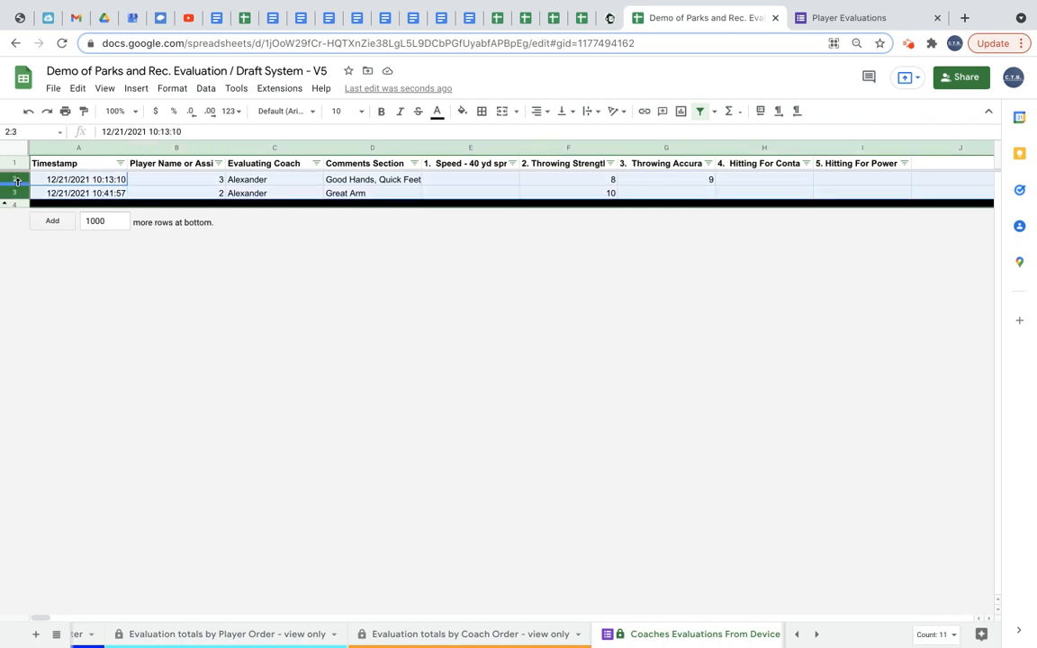
pyautogui.rightClick(16, 181)
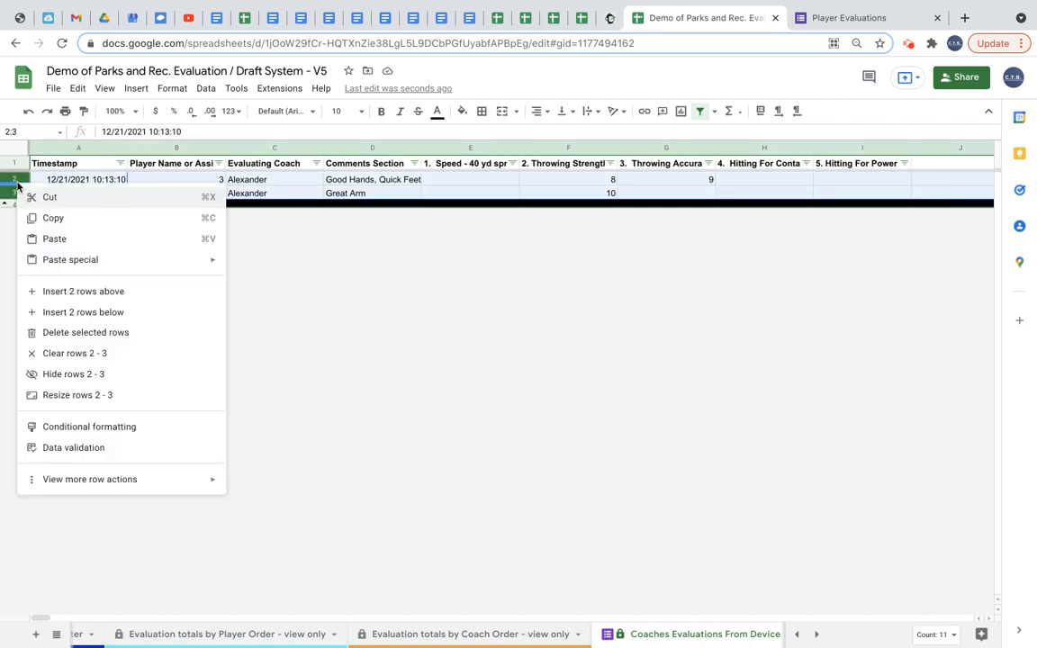
pyautogui.click(70, 333)
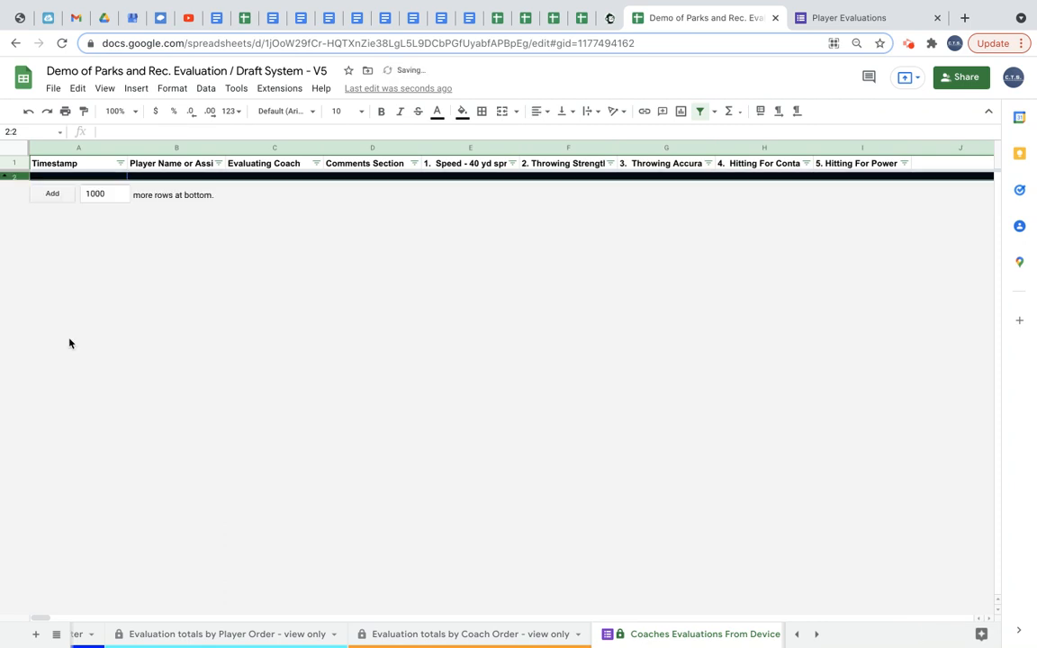
pyautogui.click(16, 160)
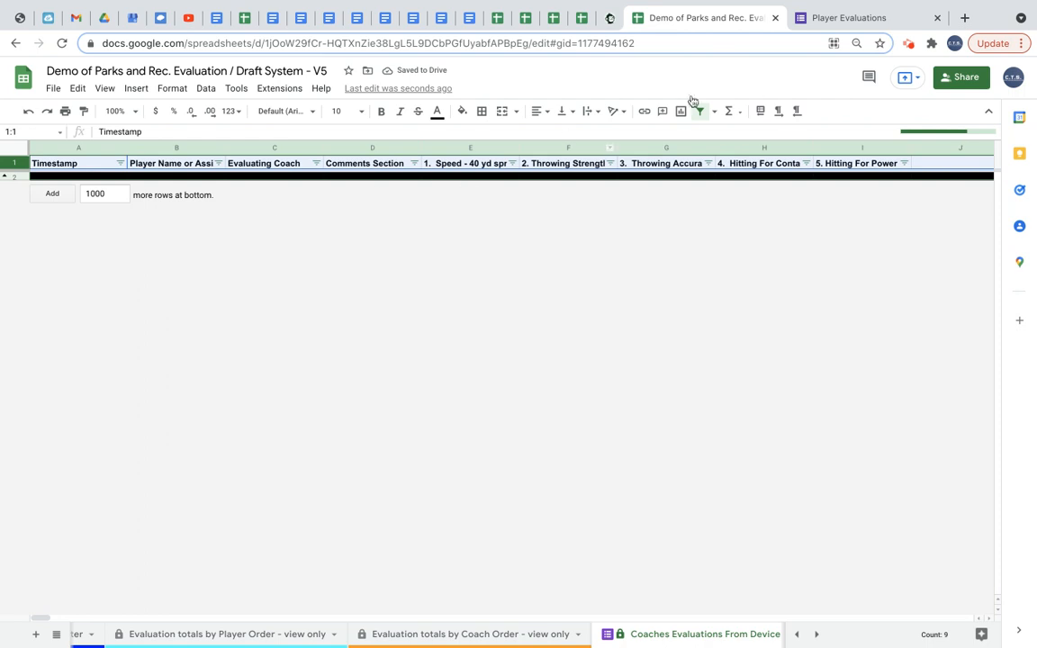
pyautogui.click(822, 18)
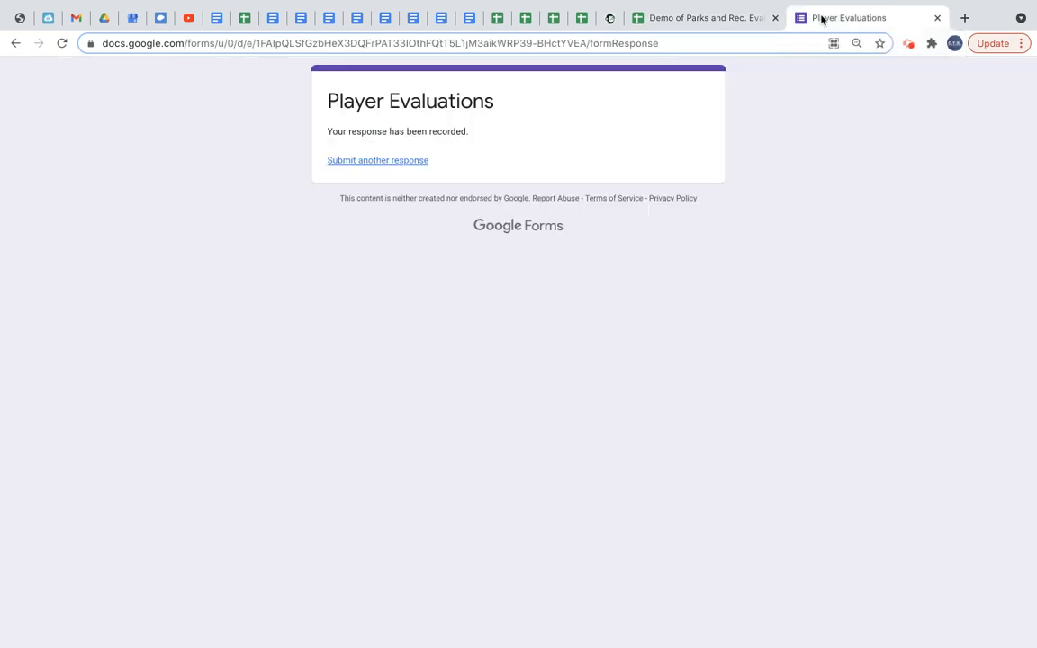
pyautogui.click(717, 20)
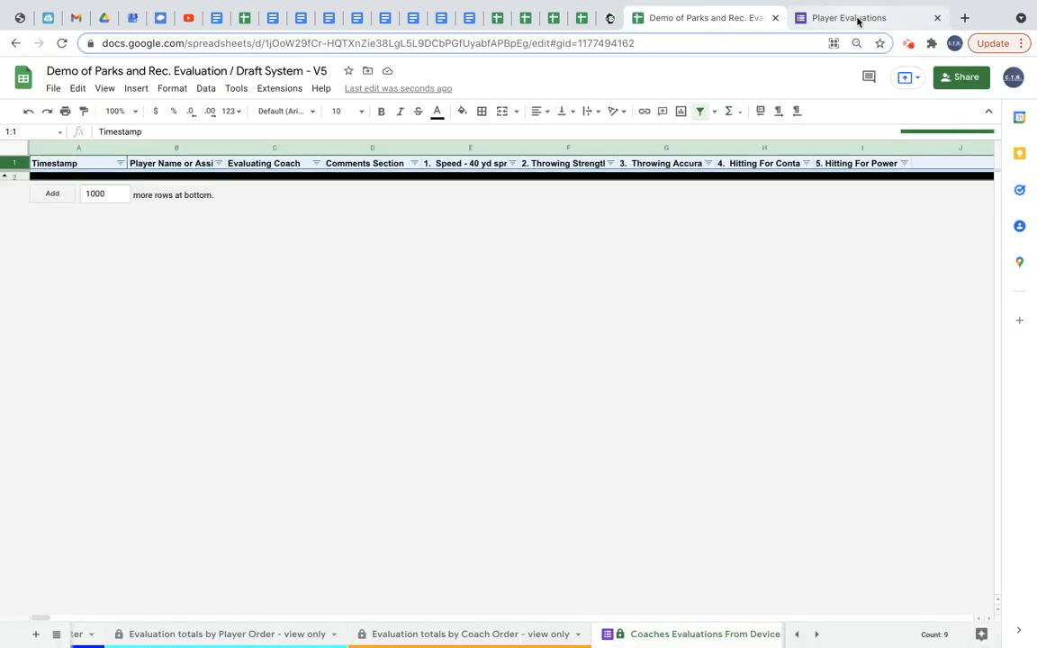
# Submit another test evaluation for player 2 with Hitting For Contact 8, Hitting For Power 3, and coach Sharp.
pyautogui.click(909, 44)
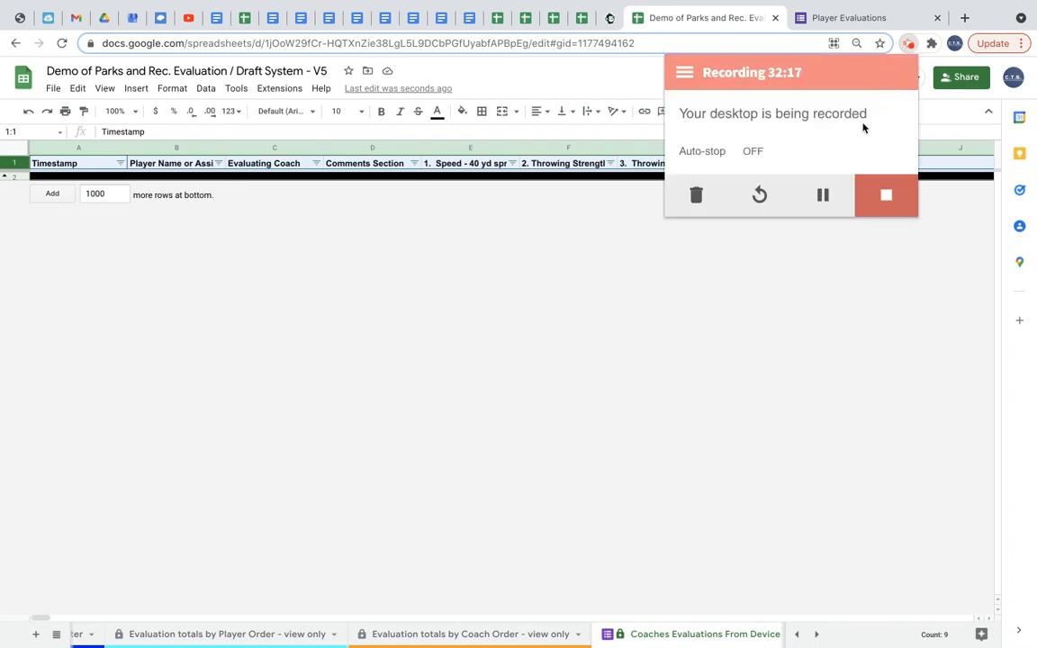
pyautogui.click(843, 17)
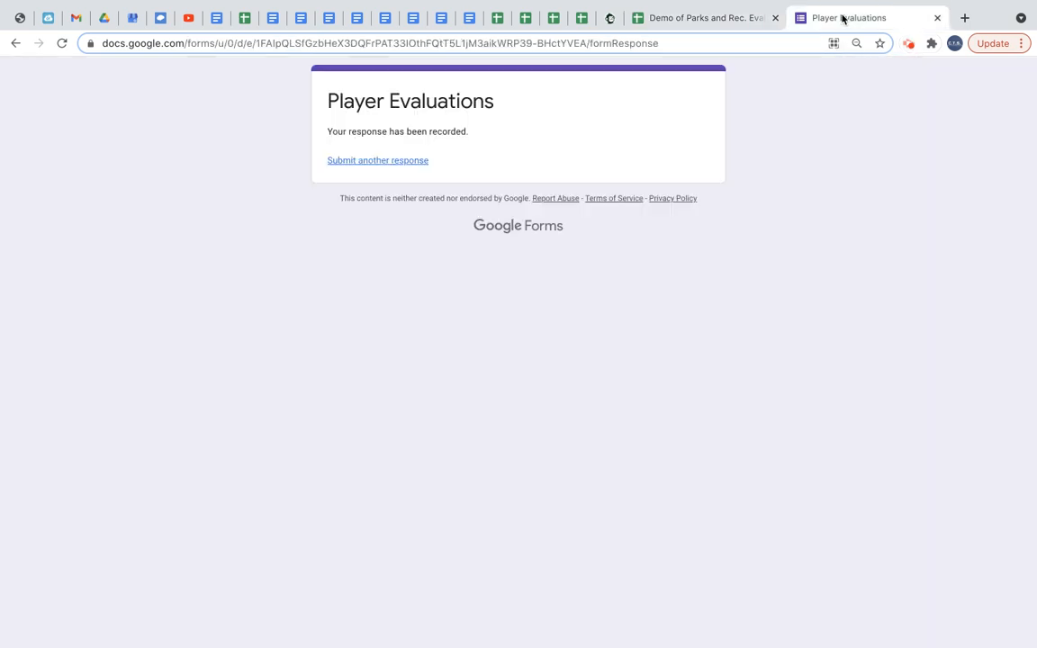
pyautogui.click(373, 163)
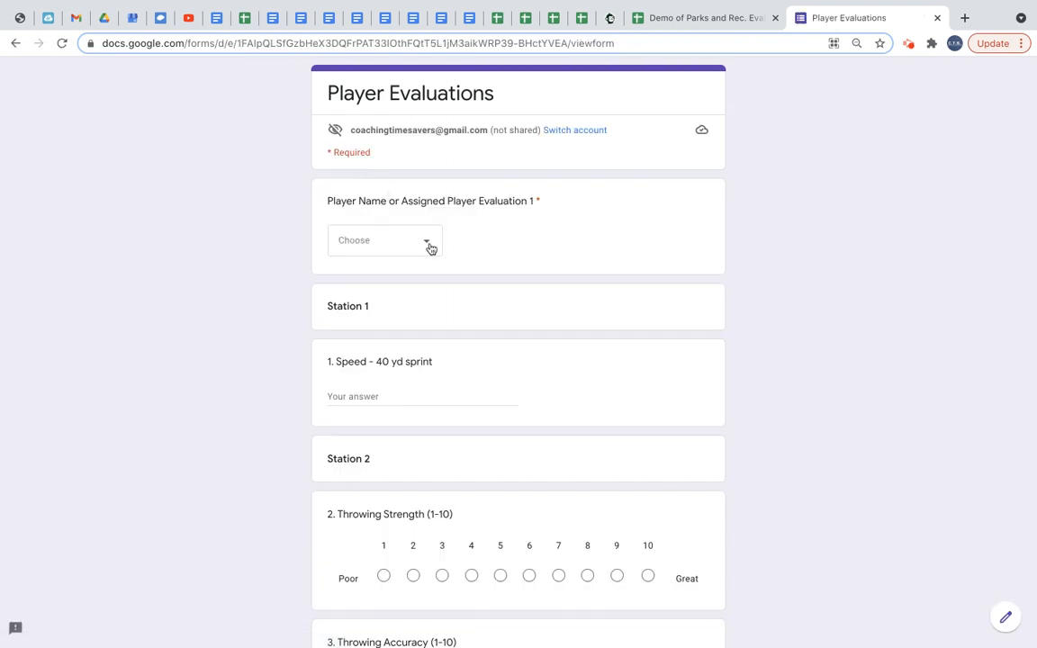
pyautogui.click(429, 245)
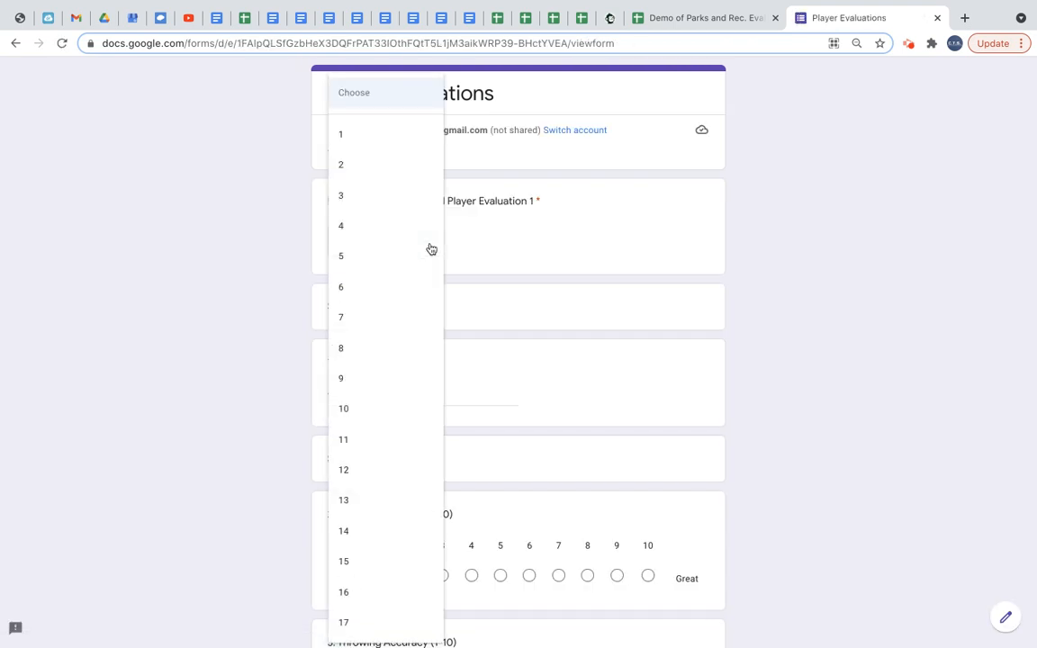
pyautogui.click(370, 166)
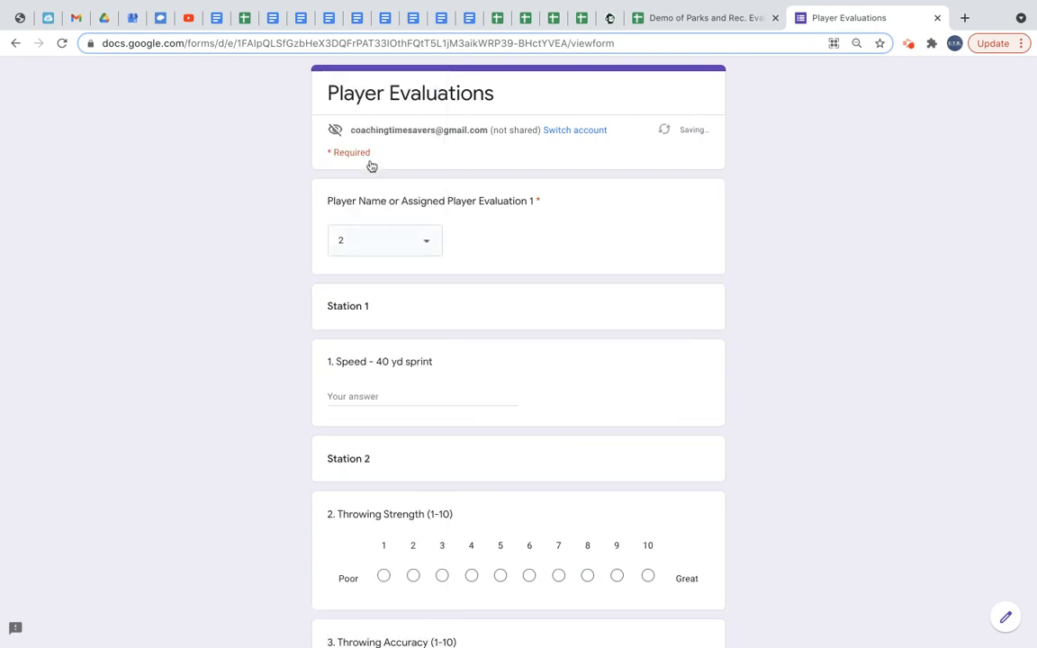
pyautogui.scroll(-5, 410, 404)
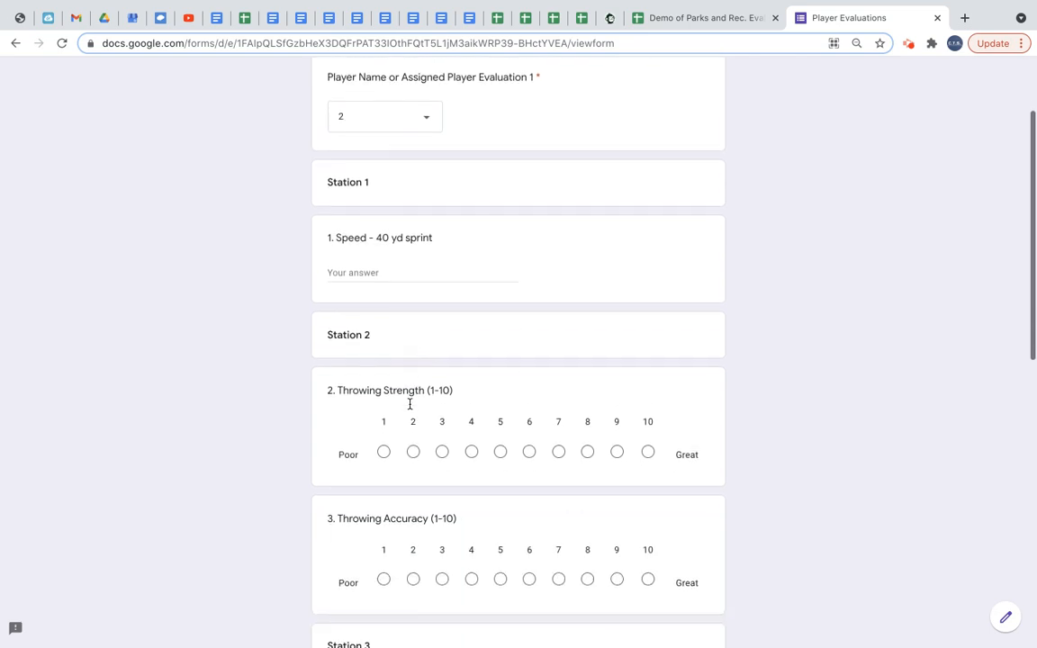
pyautogui.scroll(-2, 421, 359)
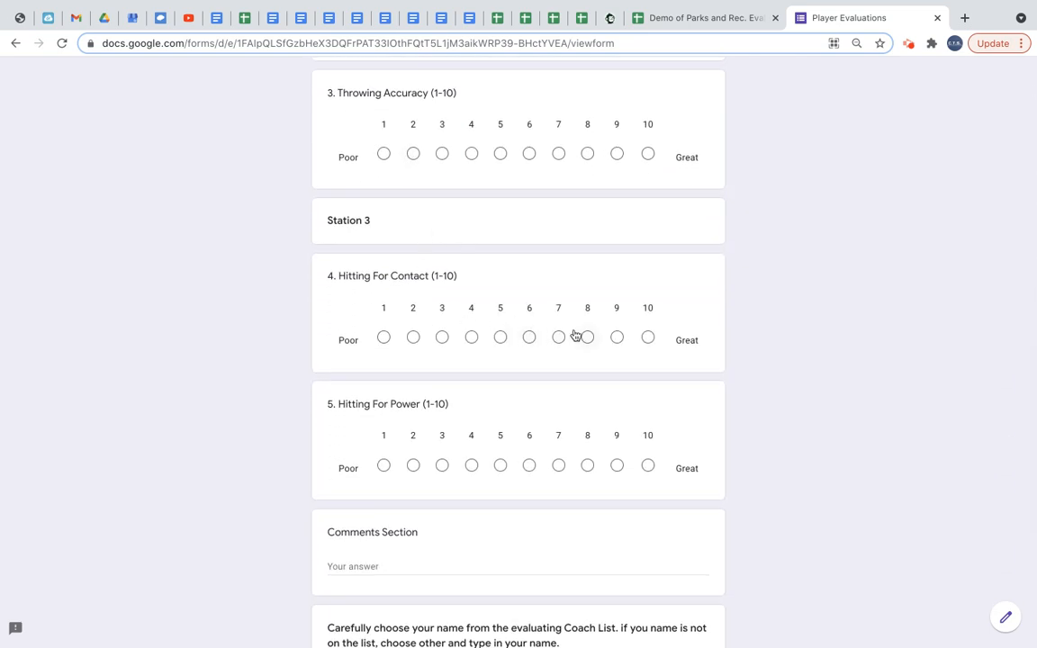
pyautogui.click(587, 338)
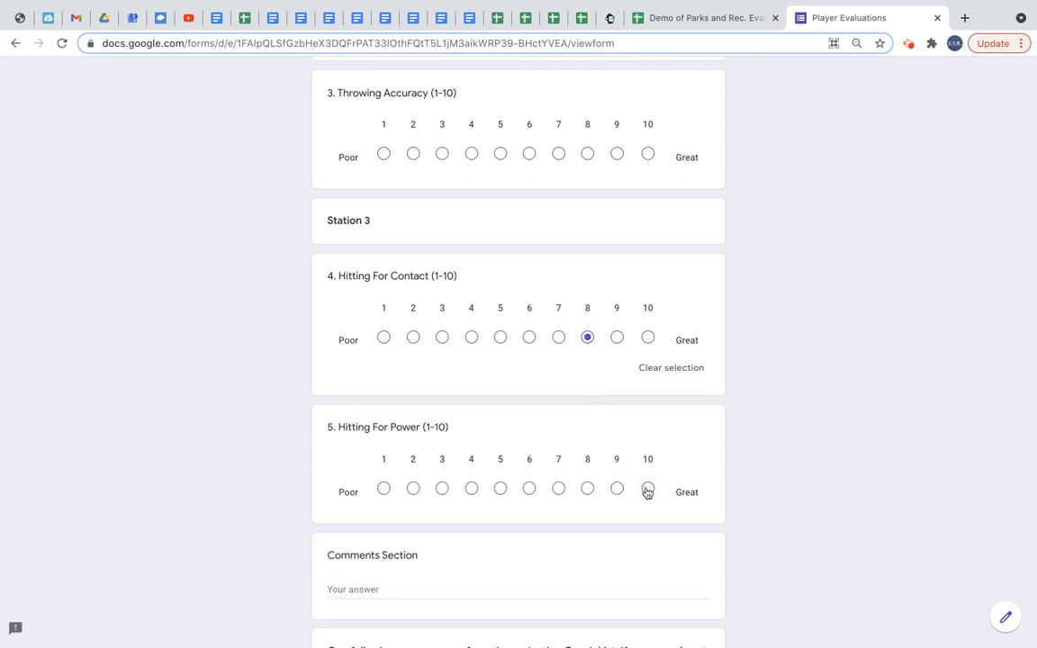
pyautogui.click(441, 489)
pyautogui.scroll(-5, 445, 513)
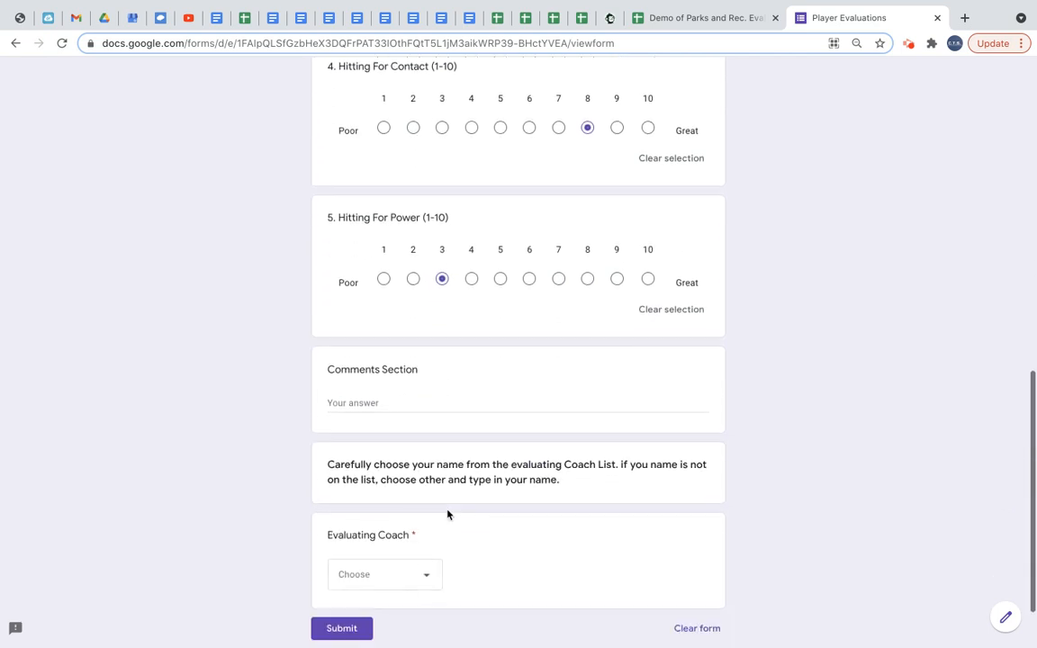
pyautogui.click(430, 491)
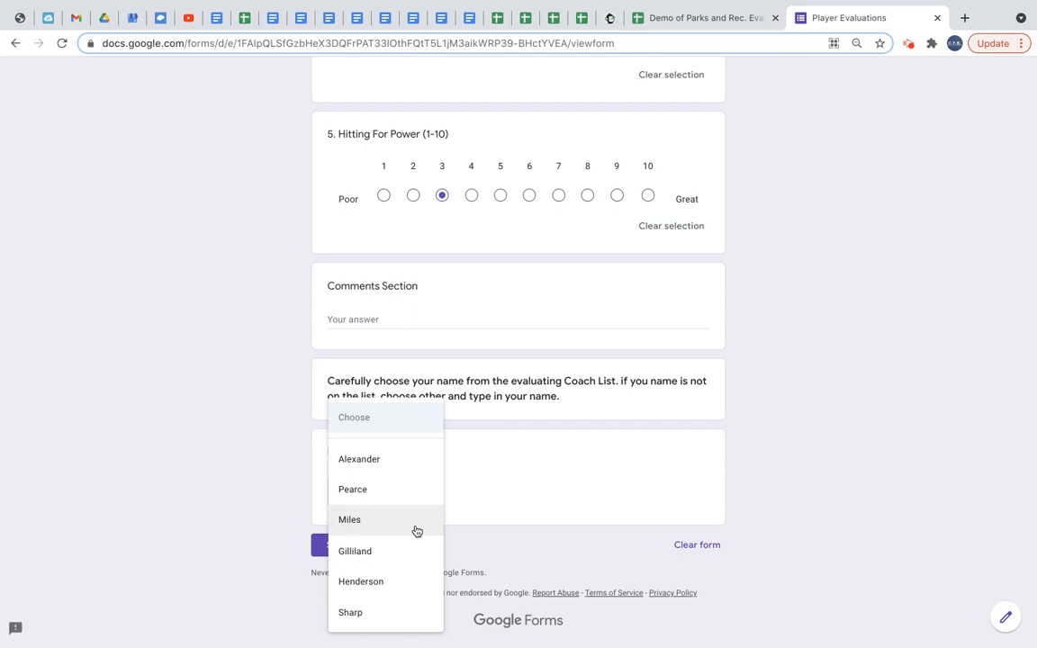
pyautogui.click(399, 615)
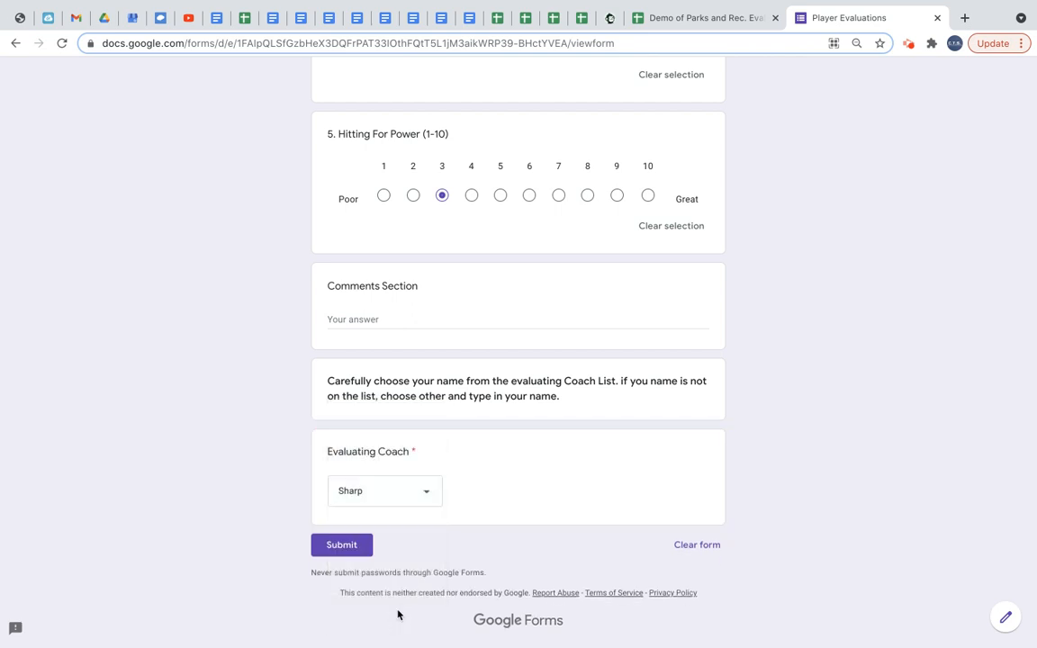
pyautogui.click(343, 546)
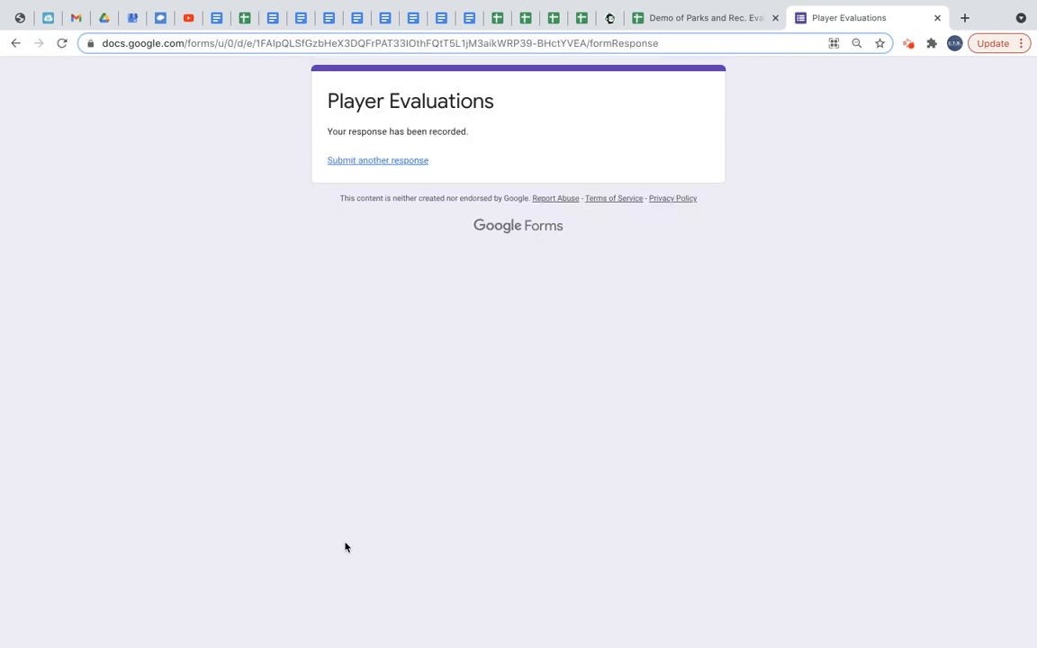
# Review the new response in the Coaches Evaluations From Device and Evaluation totals by Player Order sheets, and close the form tab.
pyautogui.click(681, 19)
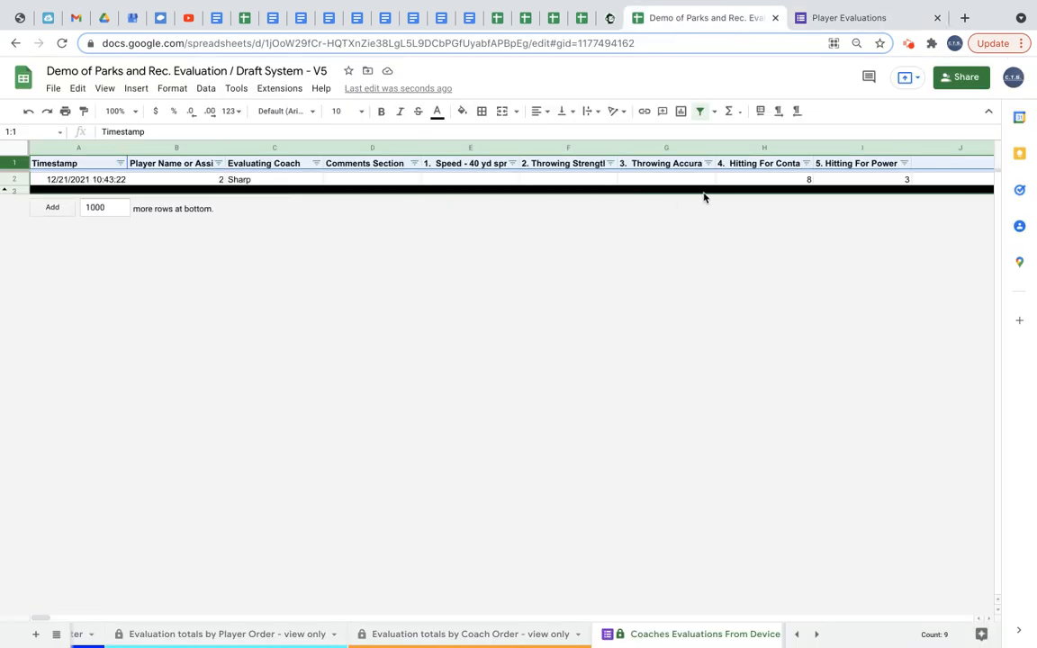
pyautogui.click(255, 636)
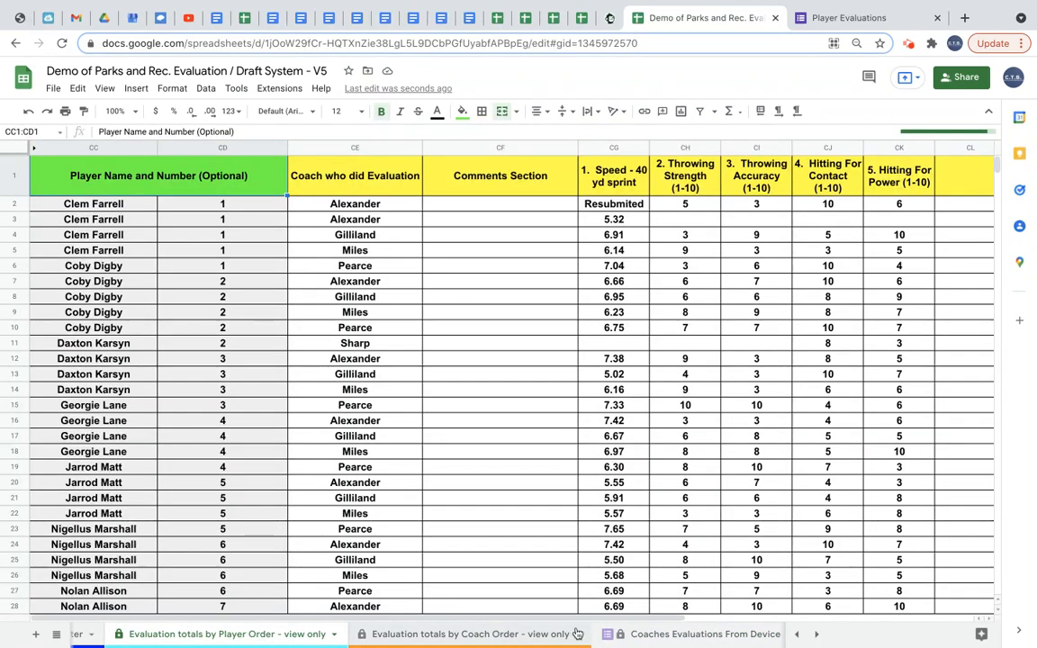
pyautogui.click(638, 635)
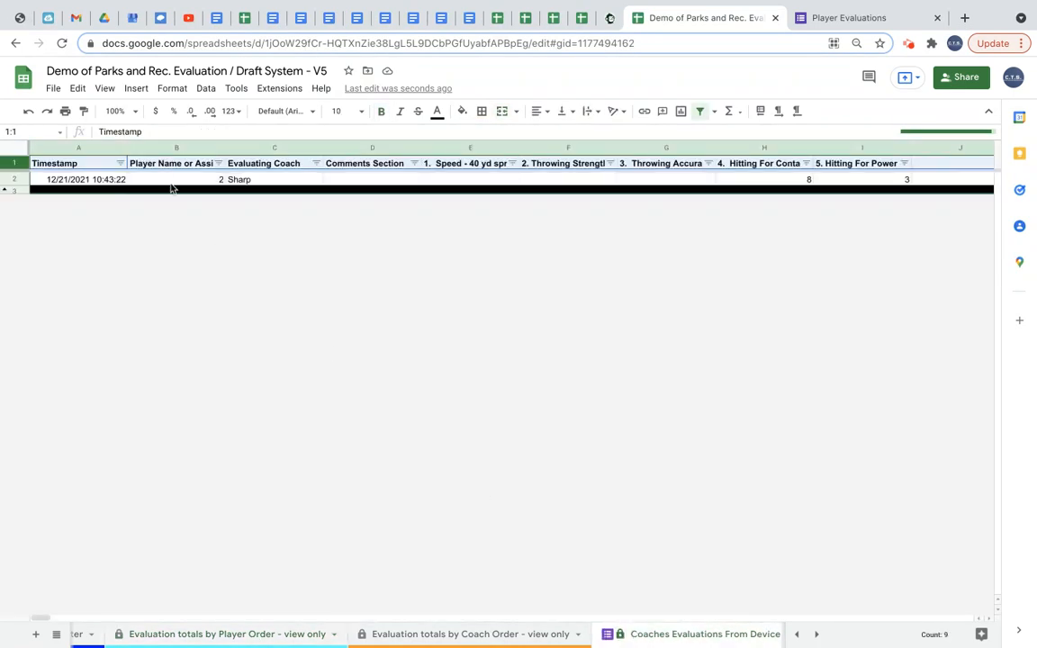
pyautogui.click(275, 635)
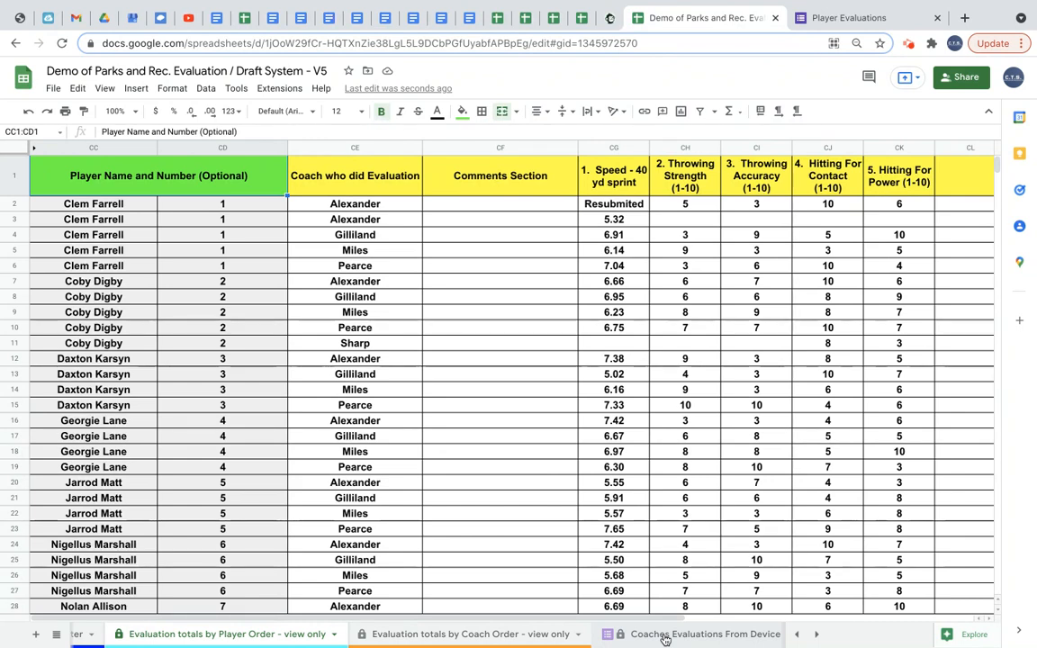
pyautogui.click(936, 18)
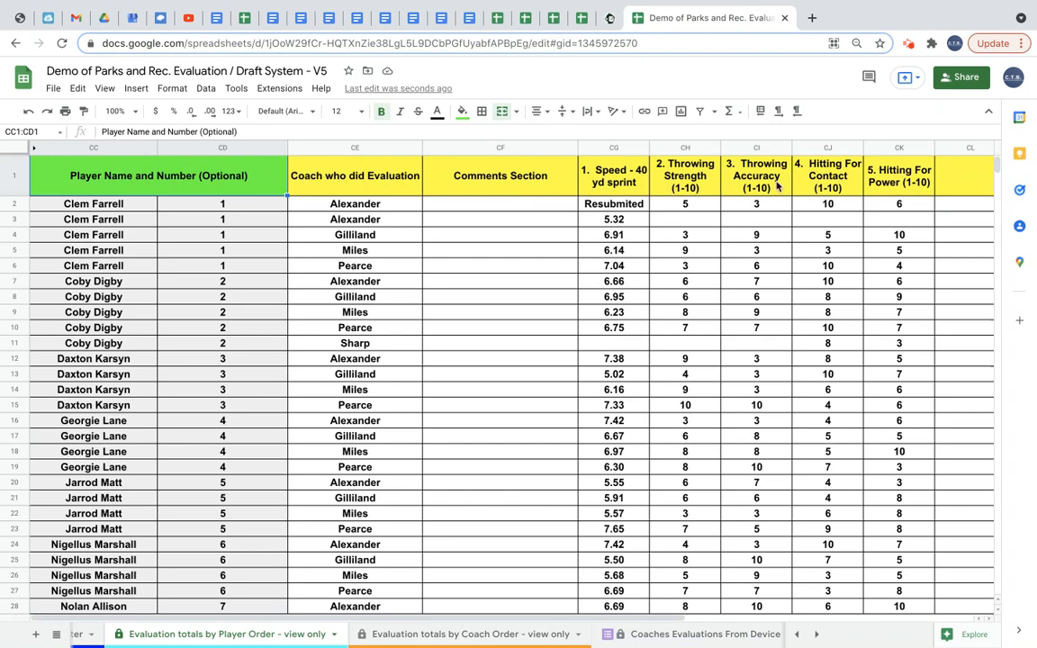
# Clear all evaluation entries in rows 3 to 244 of the Manually Enter Coaches Evaluations sheet.
pyautogui.scroll(-3, 652, 636)
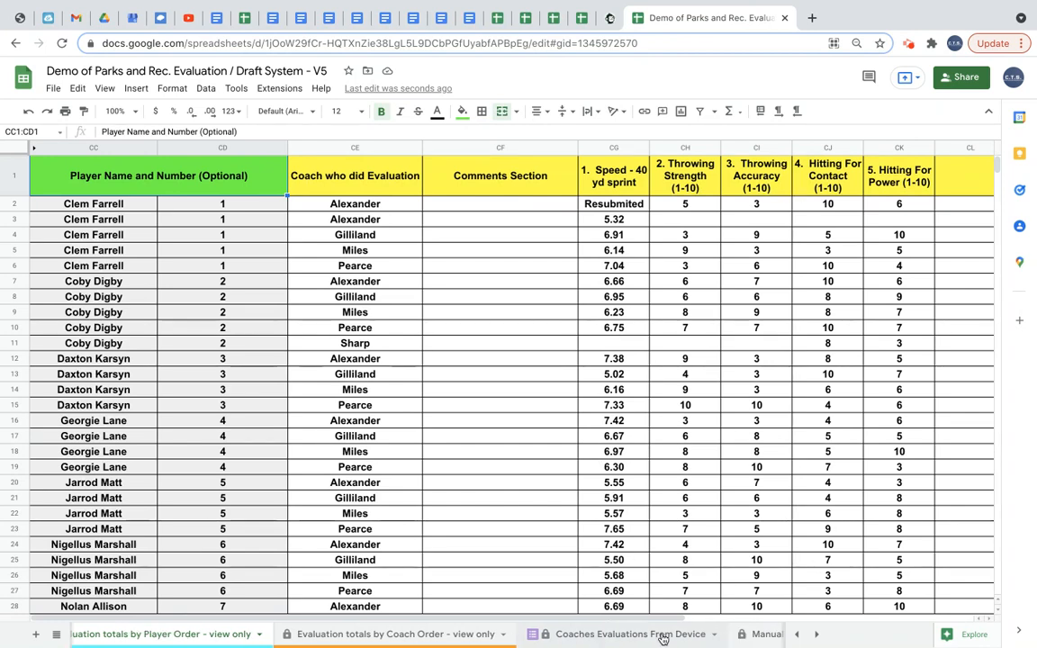
pyautogui.click(650, 635)
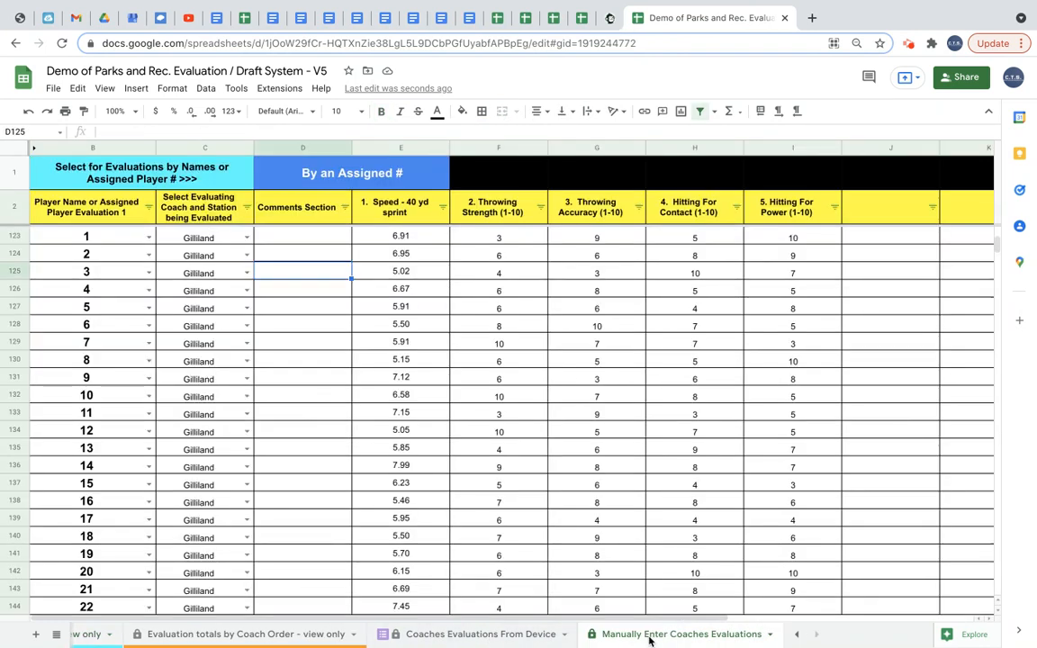
pyautogui.scroll(-5, 278, 419)
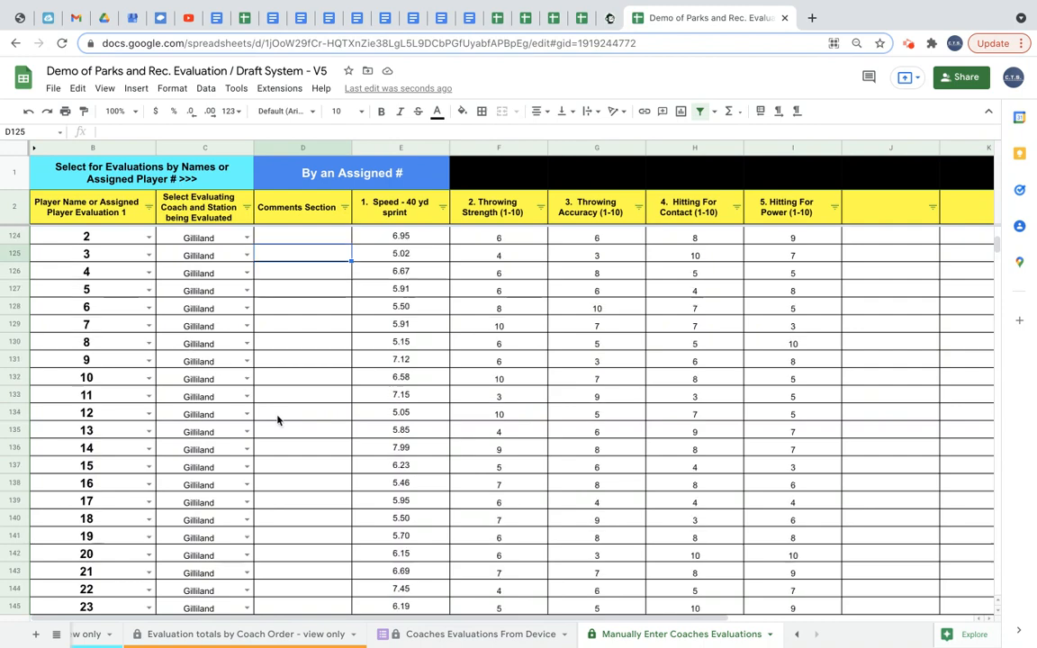
pyautogui.scroll(-20, 278, 419)
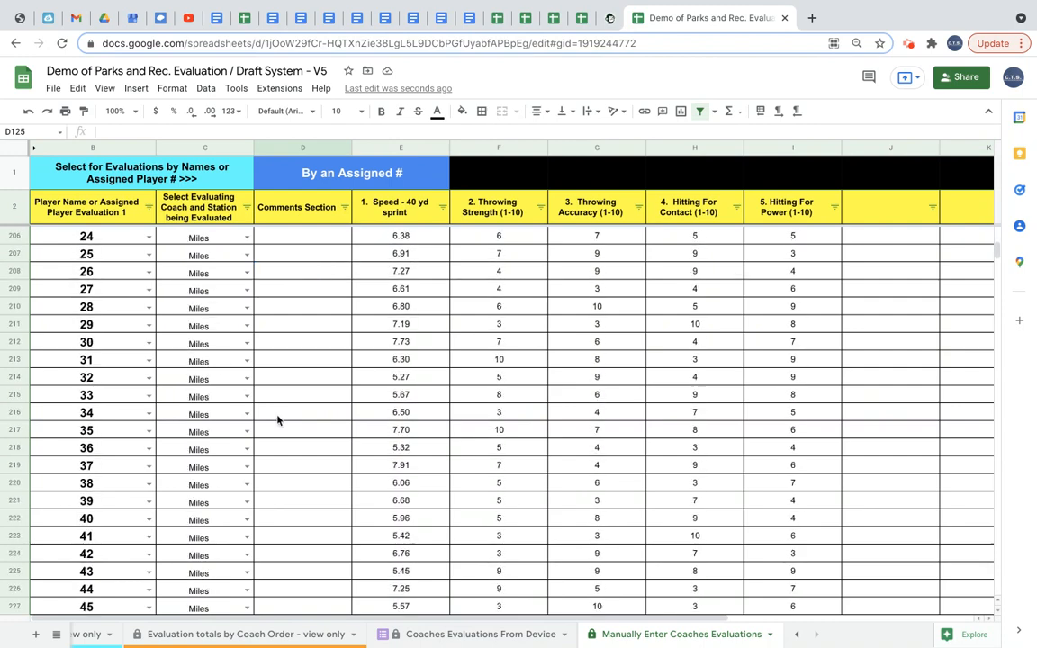
pyautogui.scroll(-5, 277, 419)
pyautogui.scroll(20, 277, 416)
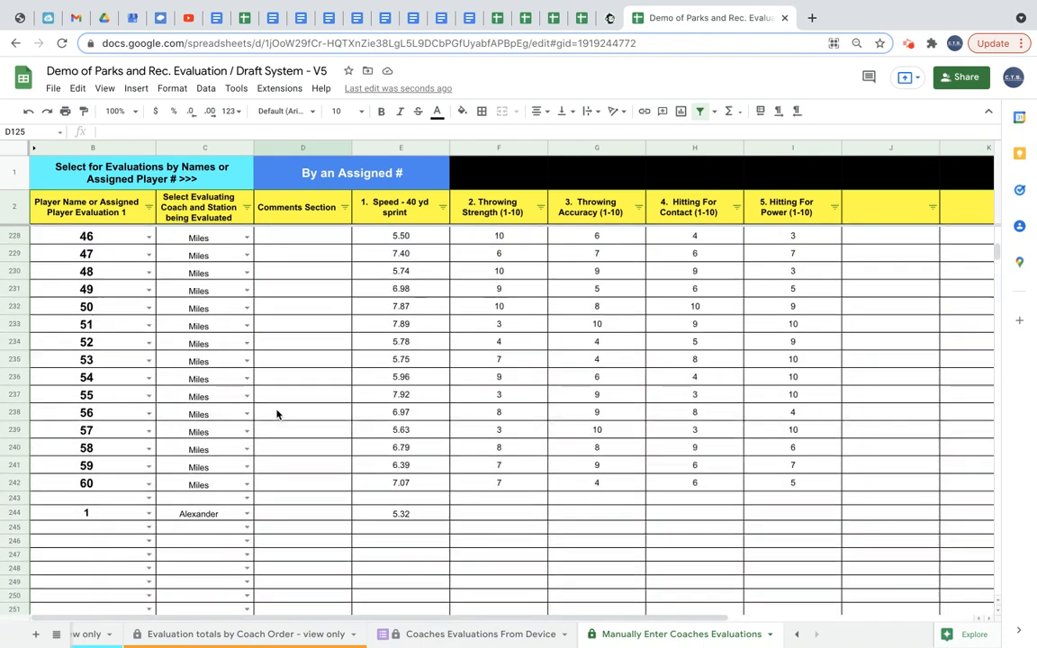
pyautogui.scroll(-15, 277, 414)
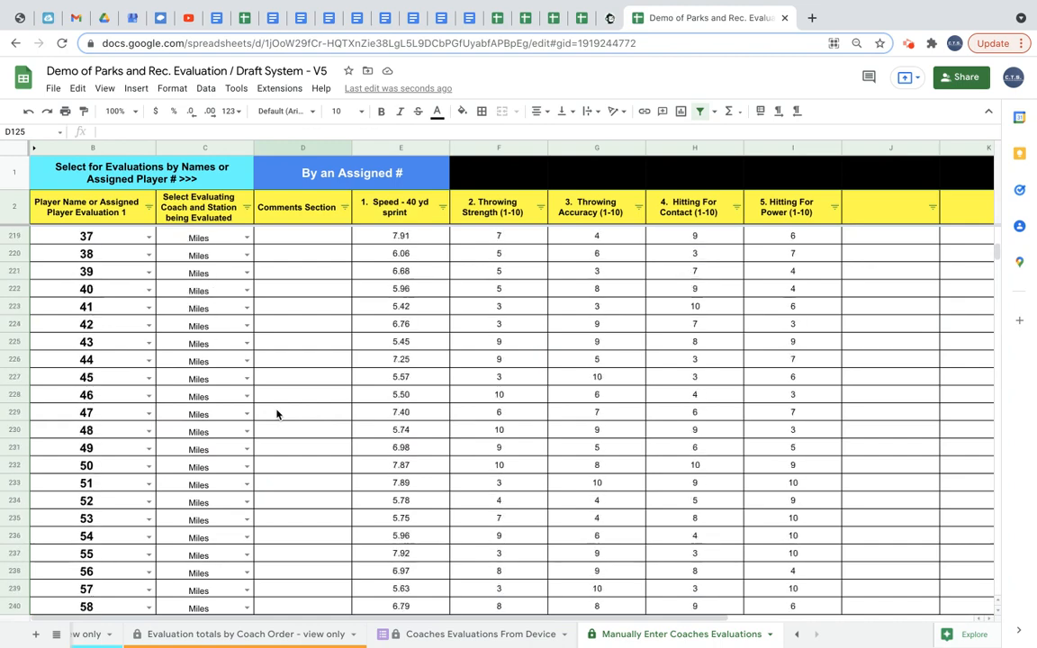
pyautogui.scroll(20, 277, 414)
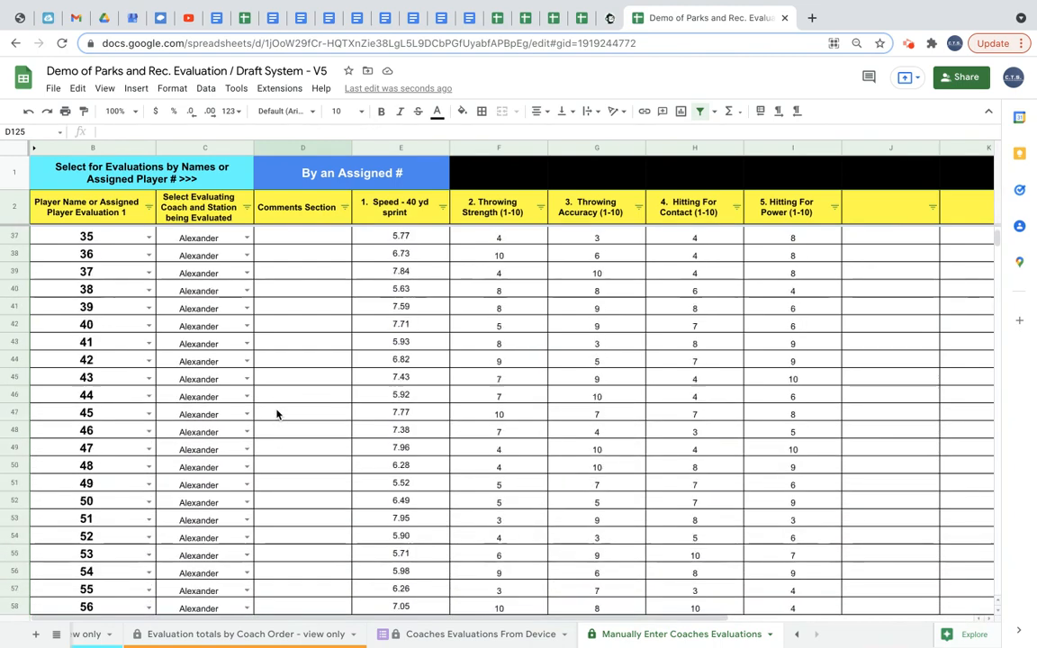
pyautogui.moveTo(12, 238); pyautogui.dragTo(58, 433)
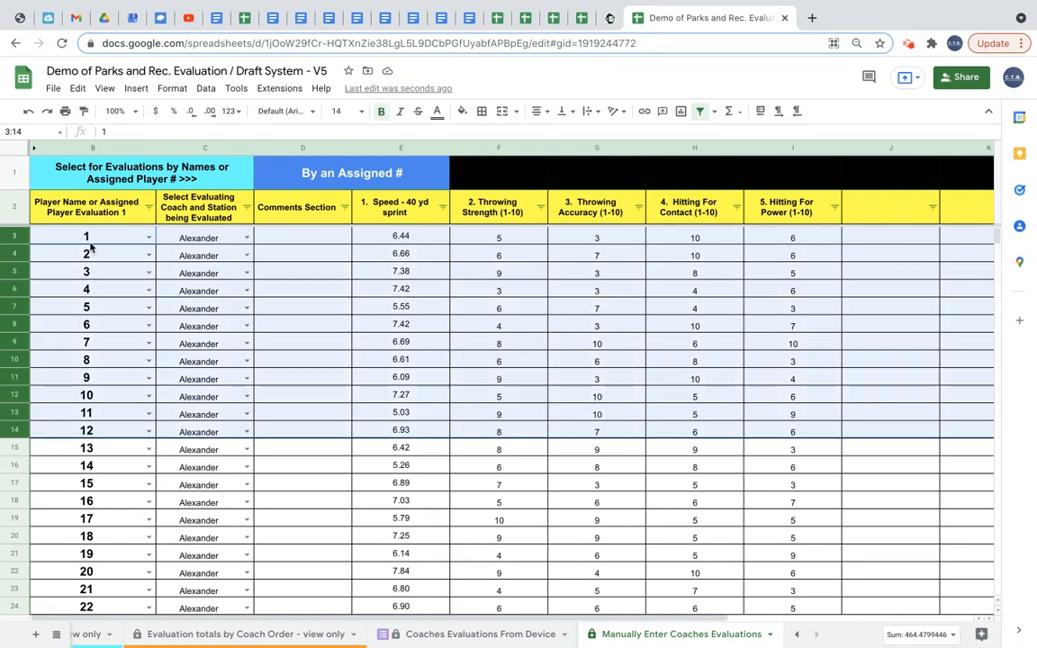
pyautogui.moveTo(90, 240); pyautogui.dragTo(822, 502)
pyautogui.press('Delete')
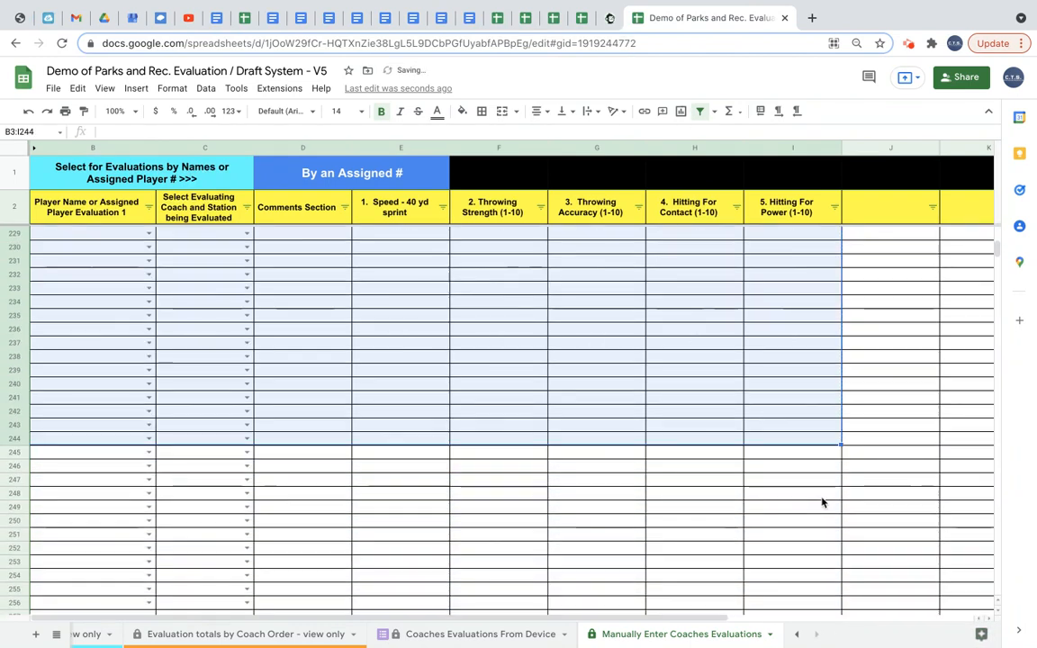
pyautogui.click(572, 373)
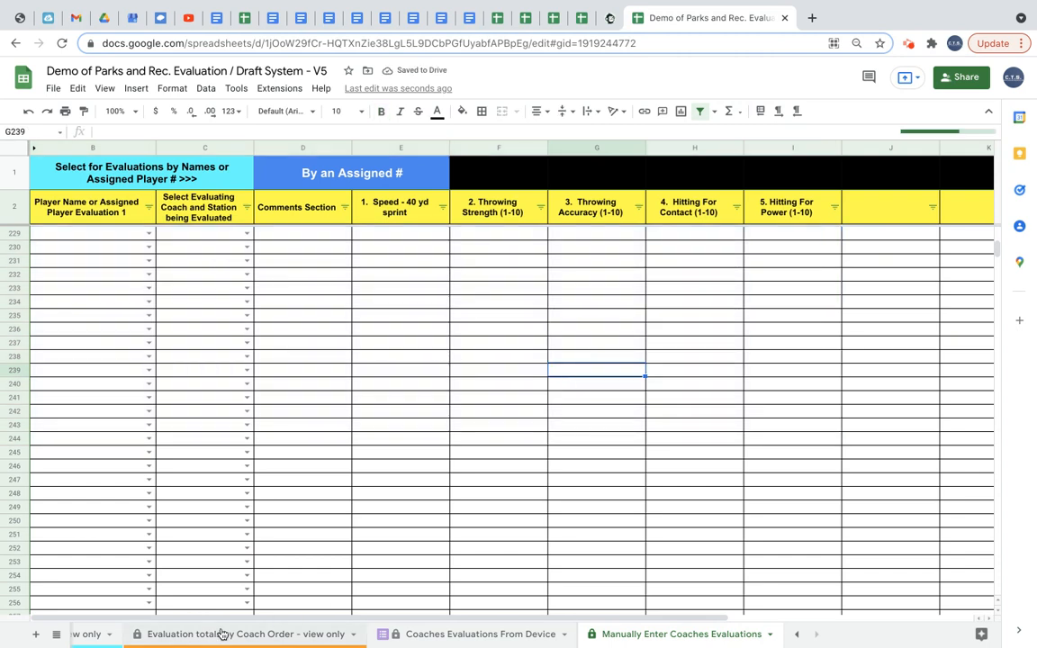
# Open the MASTER LIST sheet and review the calculated average scores from the evaluations.
pyautogui.scroll(3, 449, 329)
pyautogui.scroll(20, 449, 328)
pyautogui.hscroll(-5, 280, 639)
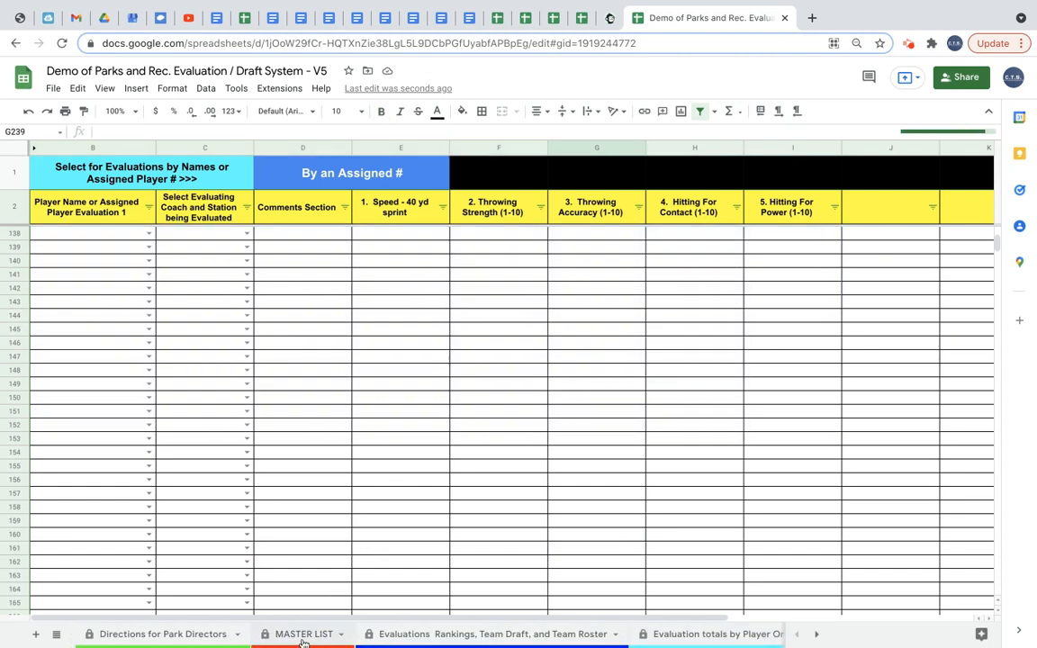
pyautogui.click(304, 635)
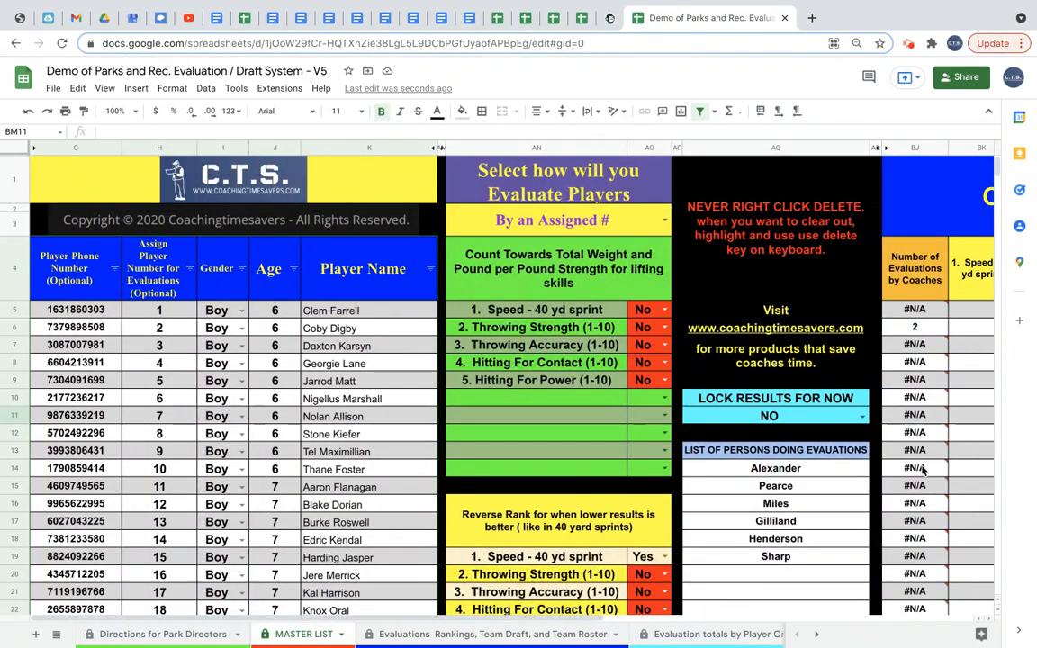
pyautogui.hscroll(5, 922, 470)
pyautogui.hscroll(5, 801, 333)
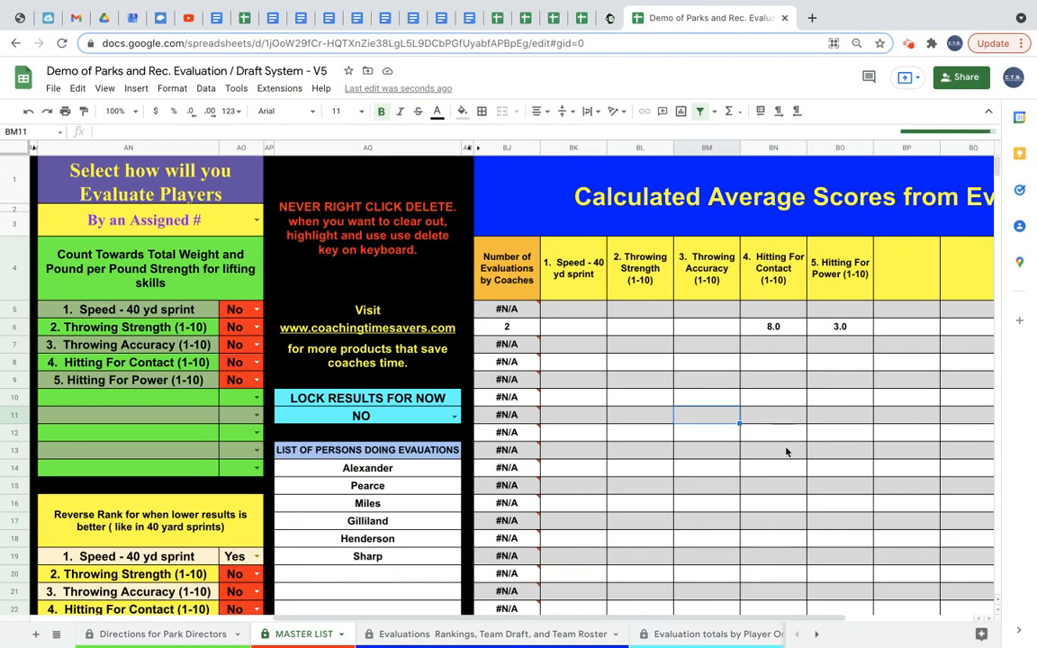
pyautogui.hscroll(5, 696, 642)
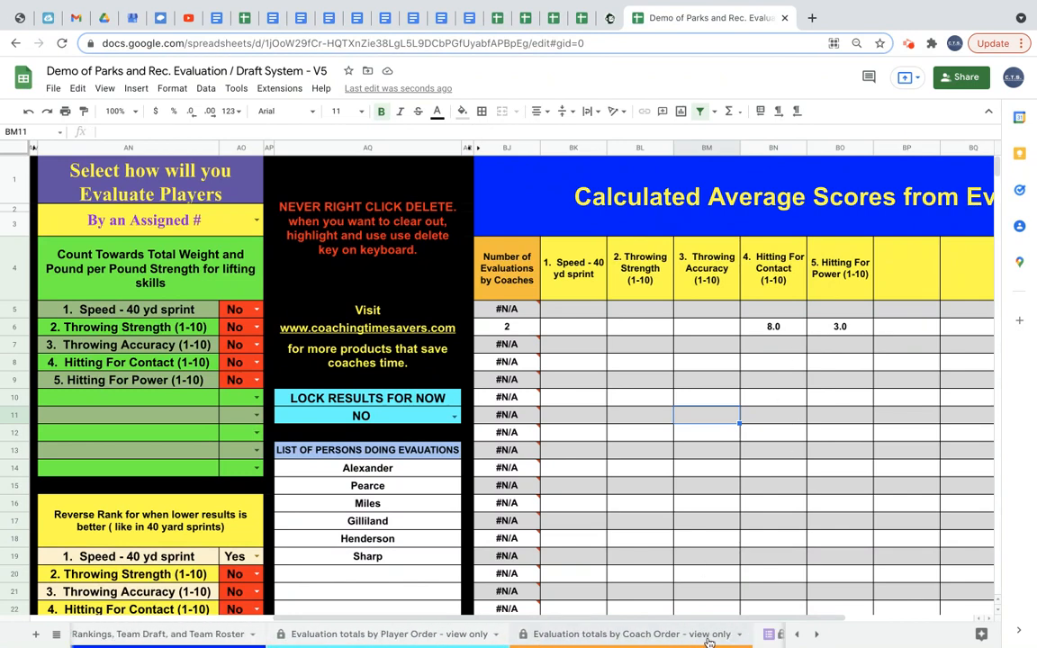
# Delete the remaining test response row from the Coaches Evaluations From Device sheet and return to the MASTER LIST sheet.
pyautogui.click(672, 635)
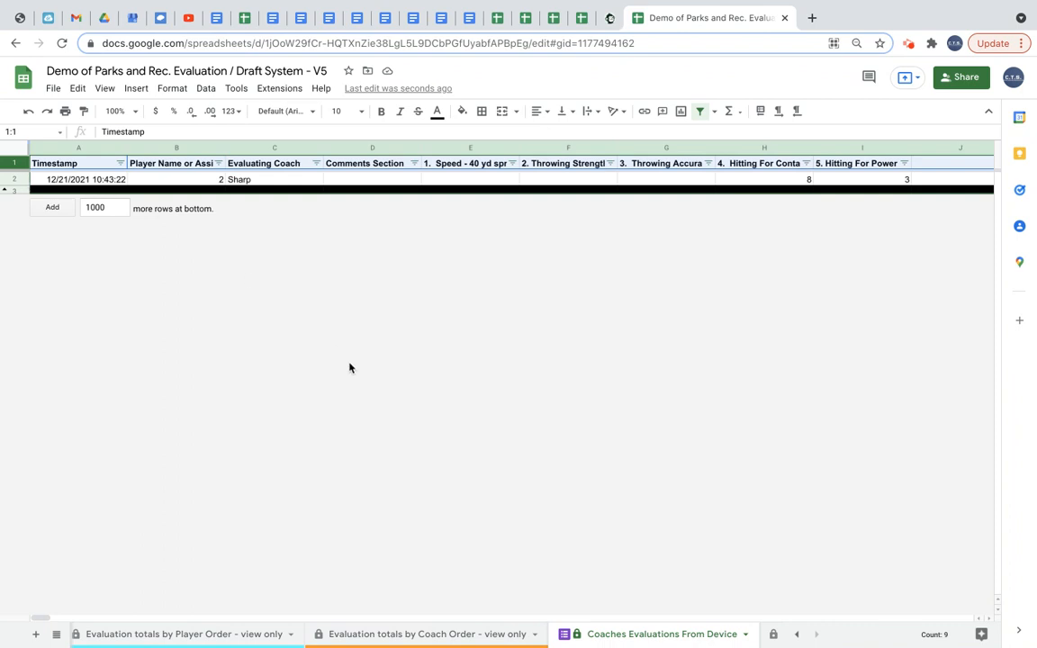
pyautogui.rightClick(20, 181)
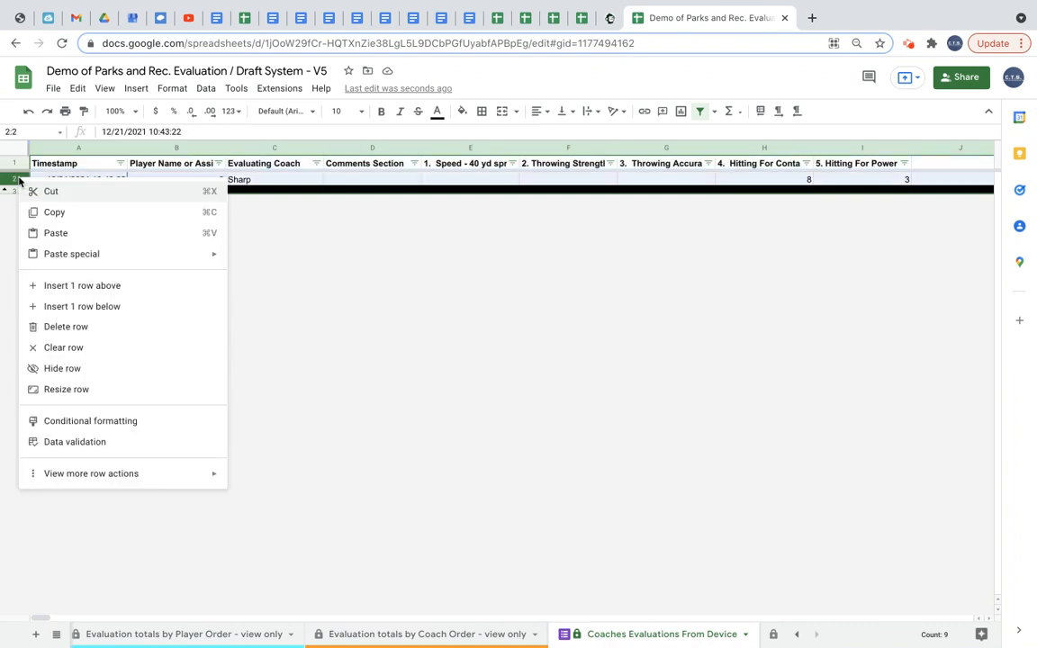
pyautogui.click(68, 327)
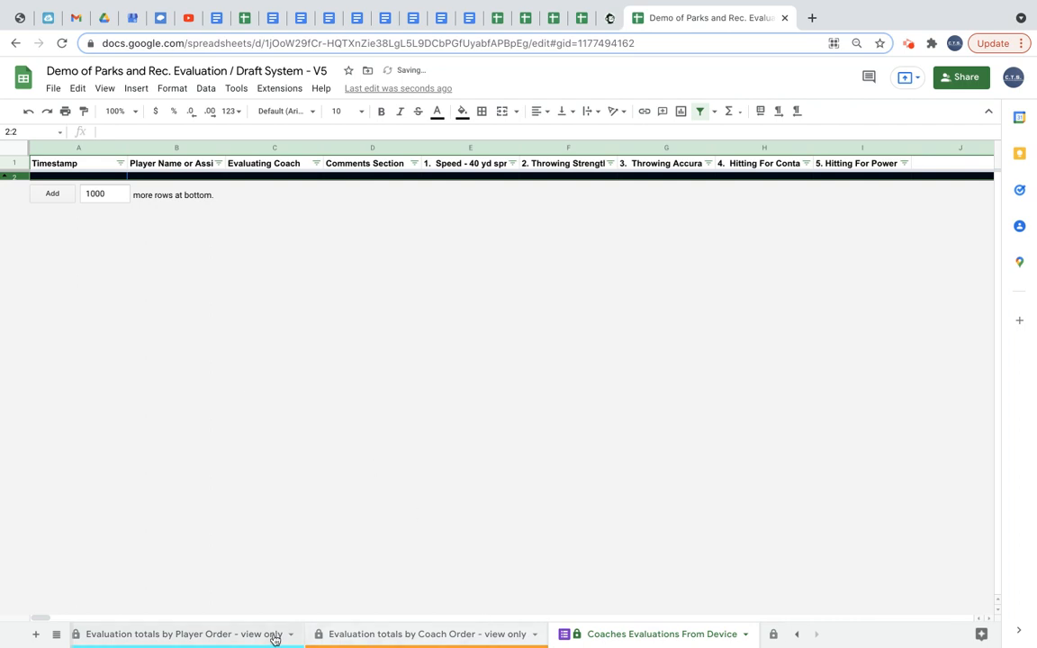
pyautogui.scroll(3, 270, 636)
pyautogui.click(306, 634)
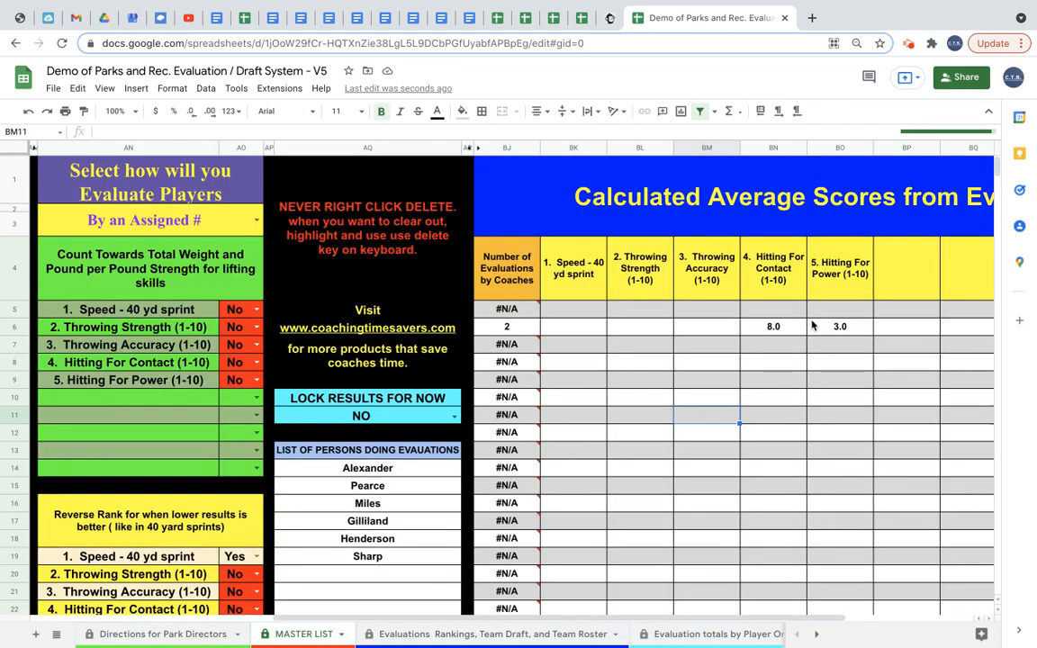
# Check the Coaches Evaluations From Device sheet, then open the Manually Enter Coaches Evaluations sheet.
pyautogui.scroll(-5, 738, 441)
pyautogui.scroll(5, 739, 441)
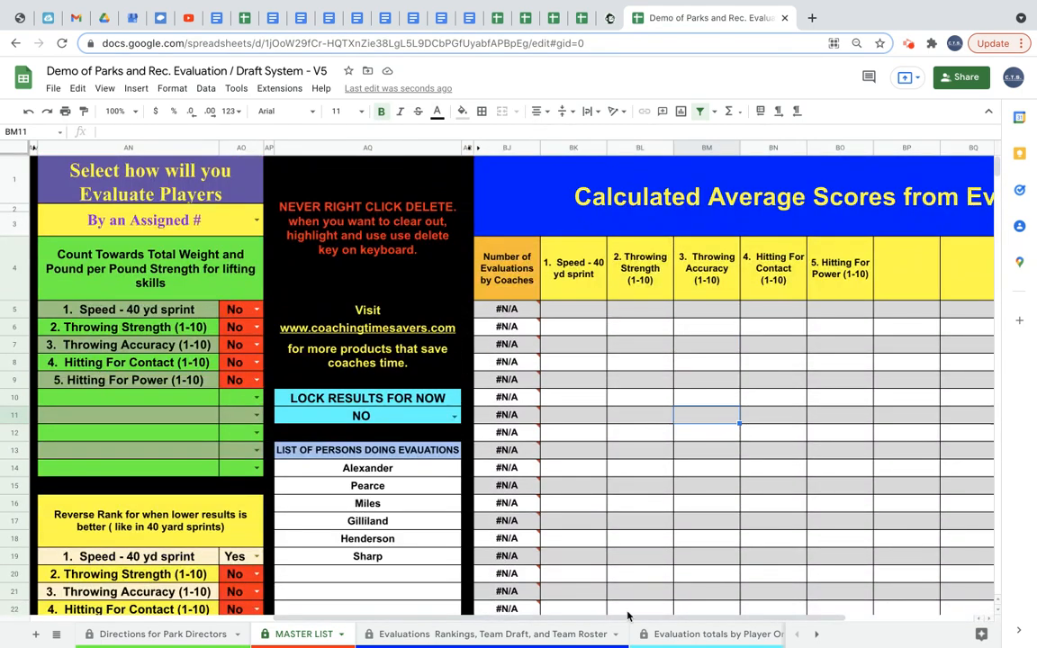
pyautogui.hscroll(5, 686, 635)
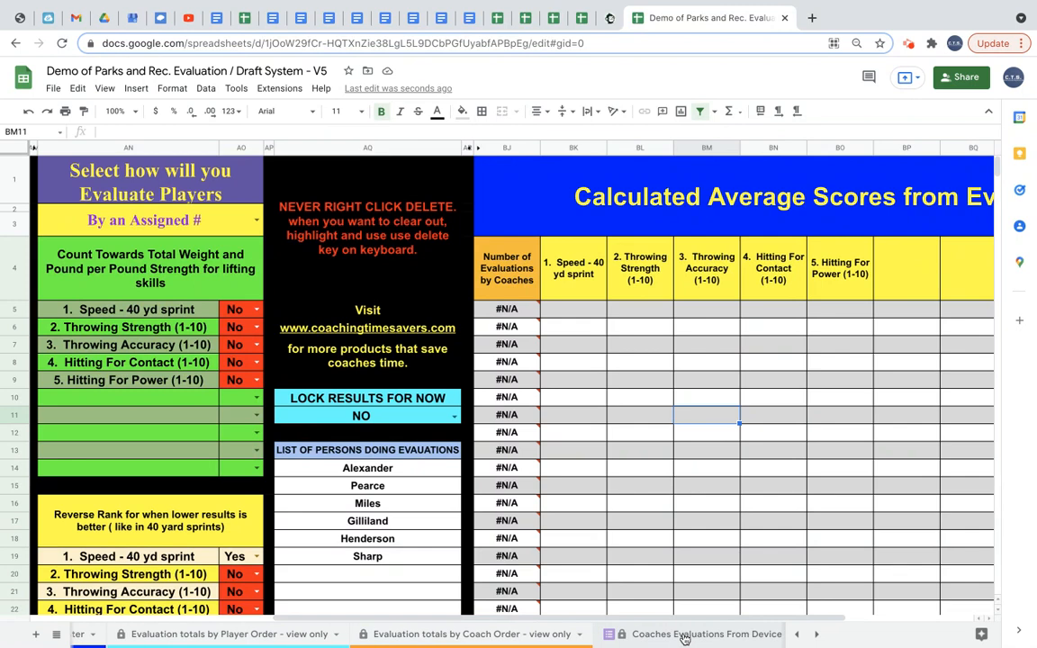
pyautogui.click(676, 636)
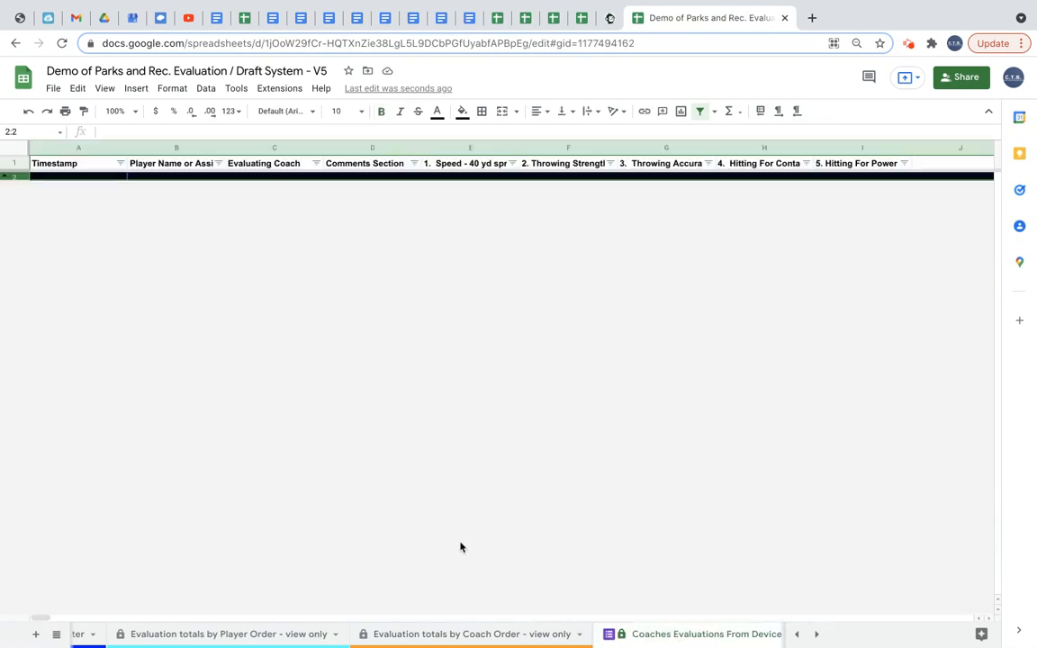
pyautogui.hscroll(3, 699, 635)
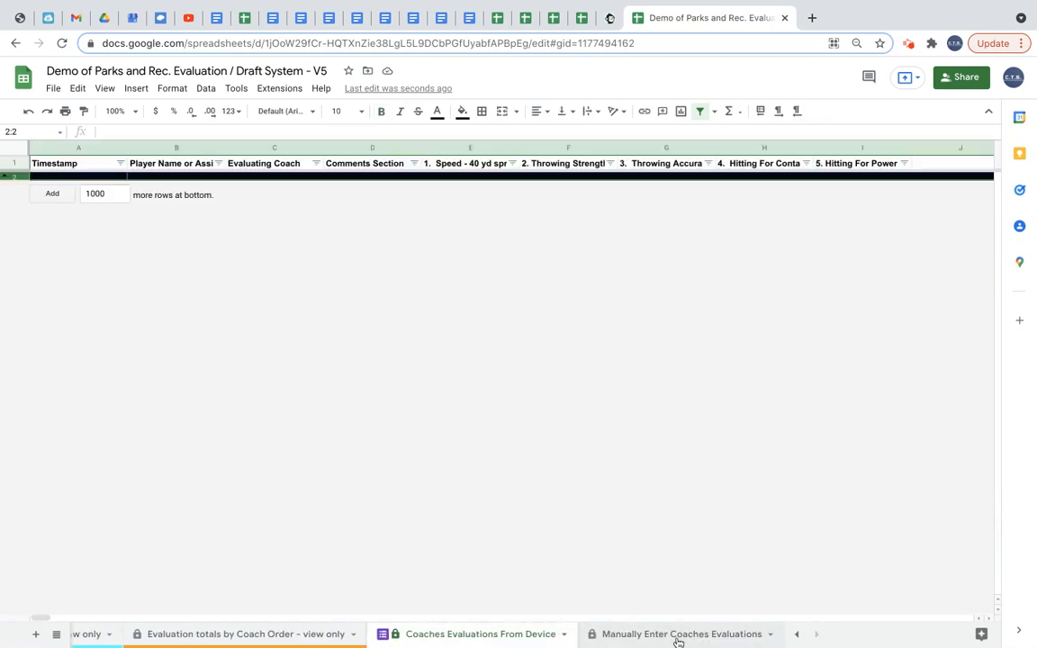
pyautogui.click(684, 635)
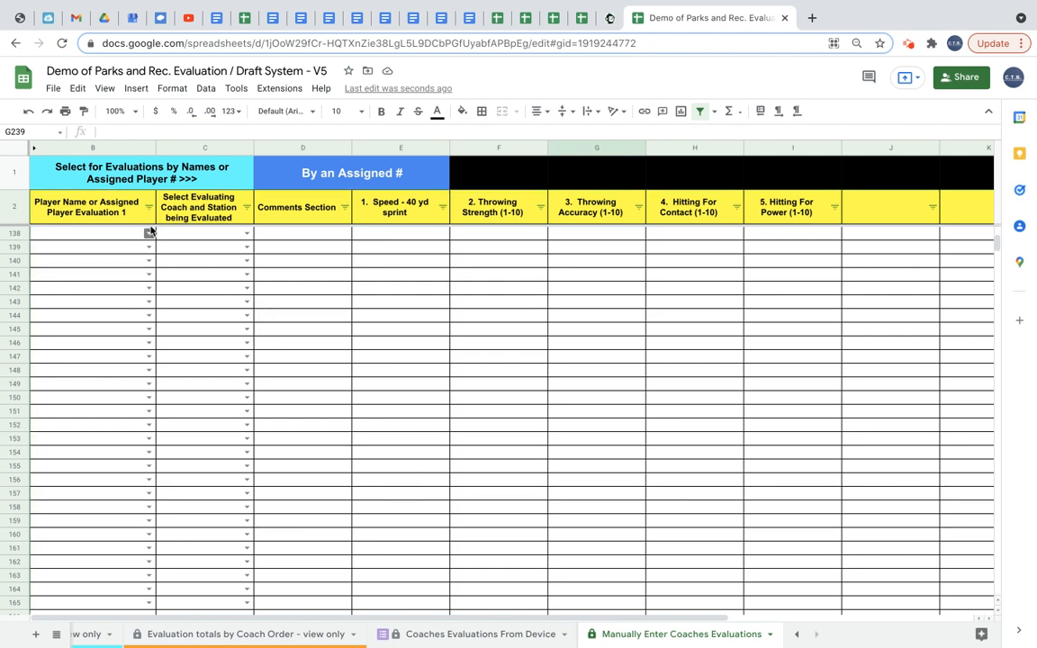
# Enter a manual evaluation in row 138: player 1, coach Alexander, scores 6.3, 7, 8, 6 and 9.
pyautogui.click(149, 233)
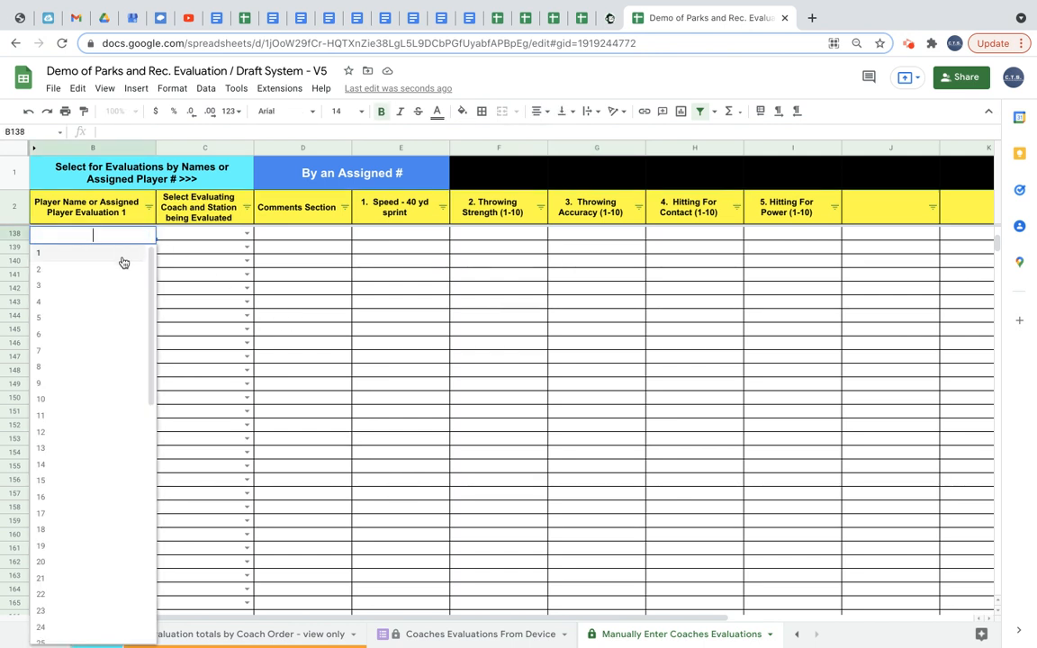
pyautogui.click(123, 261)
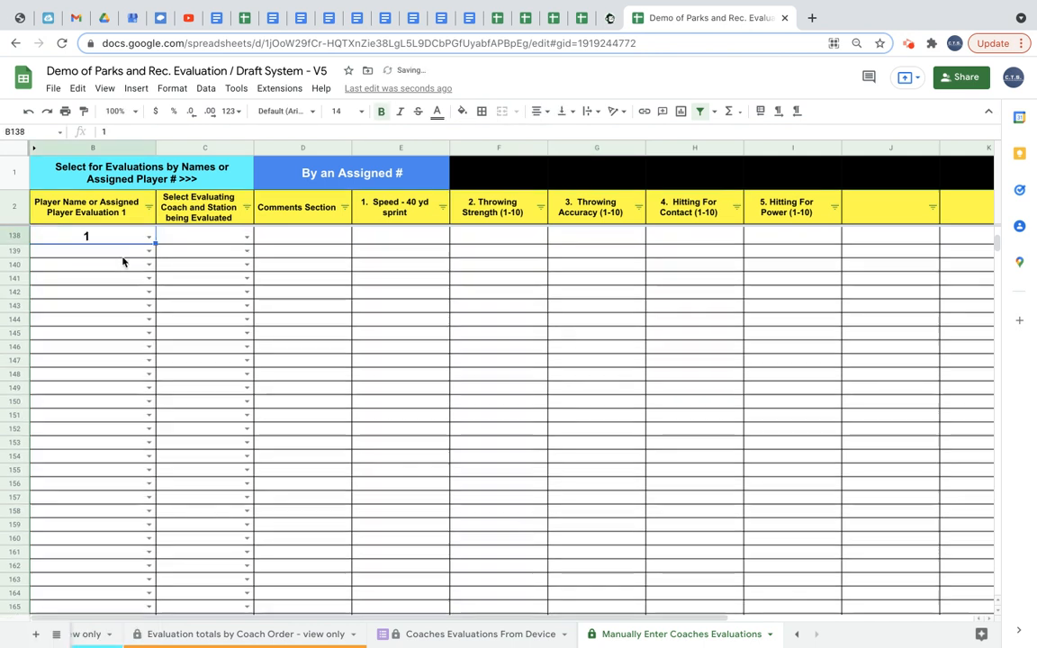
pyautogui.click(246, 238)
pyautogui.click(232, 253)
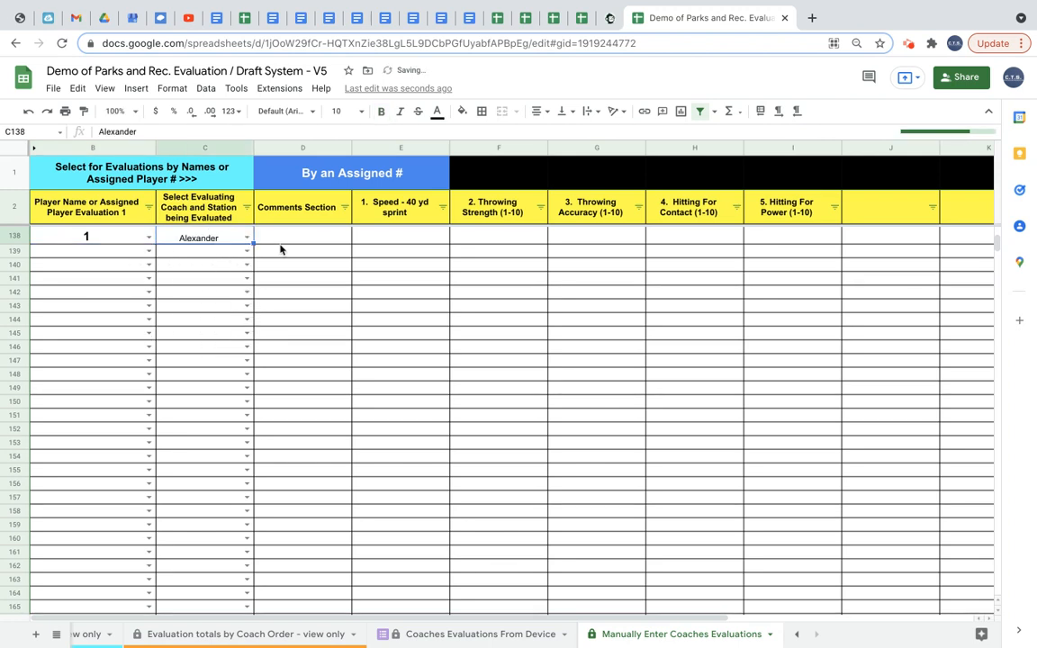
pyautogui.click(392, 239)
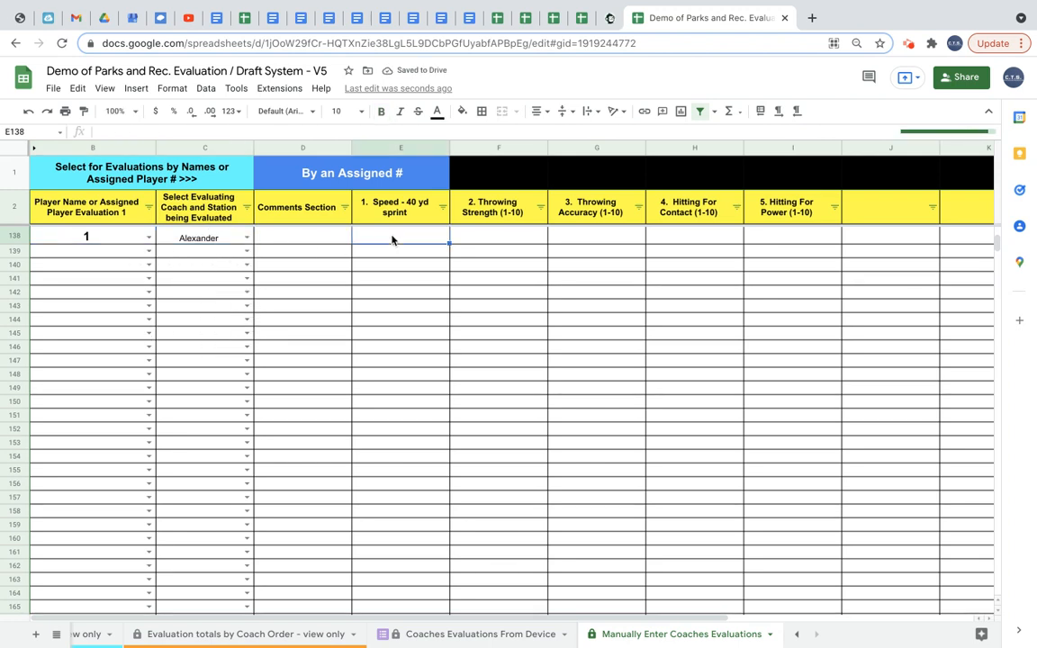
pyautogui.write('6.3')
pyautogui.press('Tab')
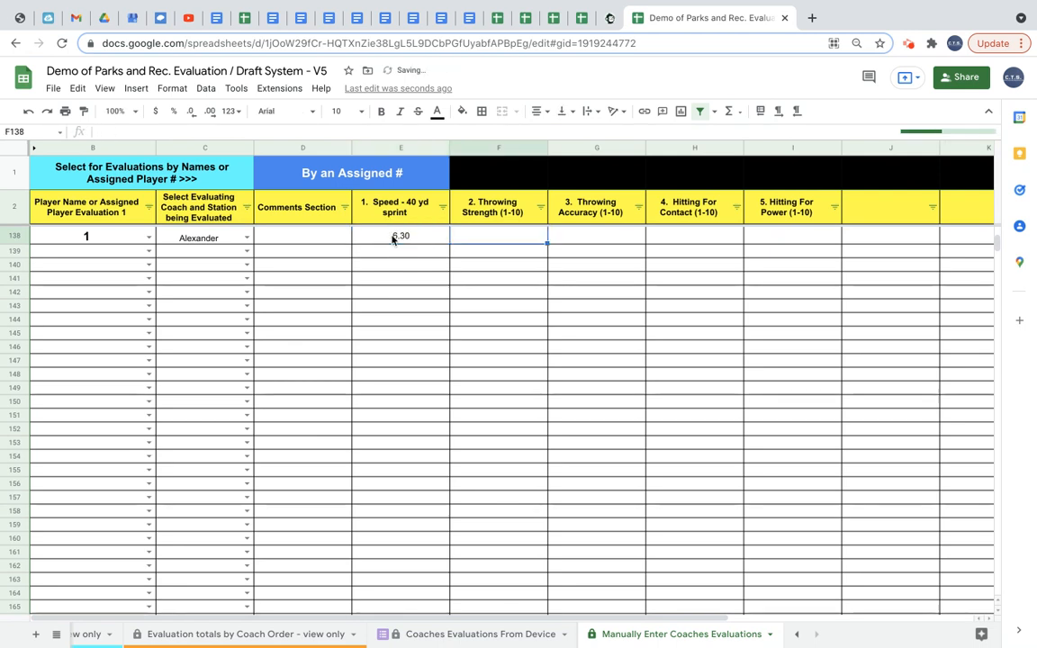
pyautogui.write('7')
pyautogui.press('Tab')
pyautogui.write('8')
pyautogui.press('Tab')
pyautogui.write('6')
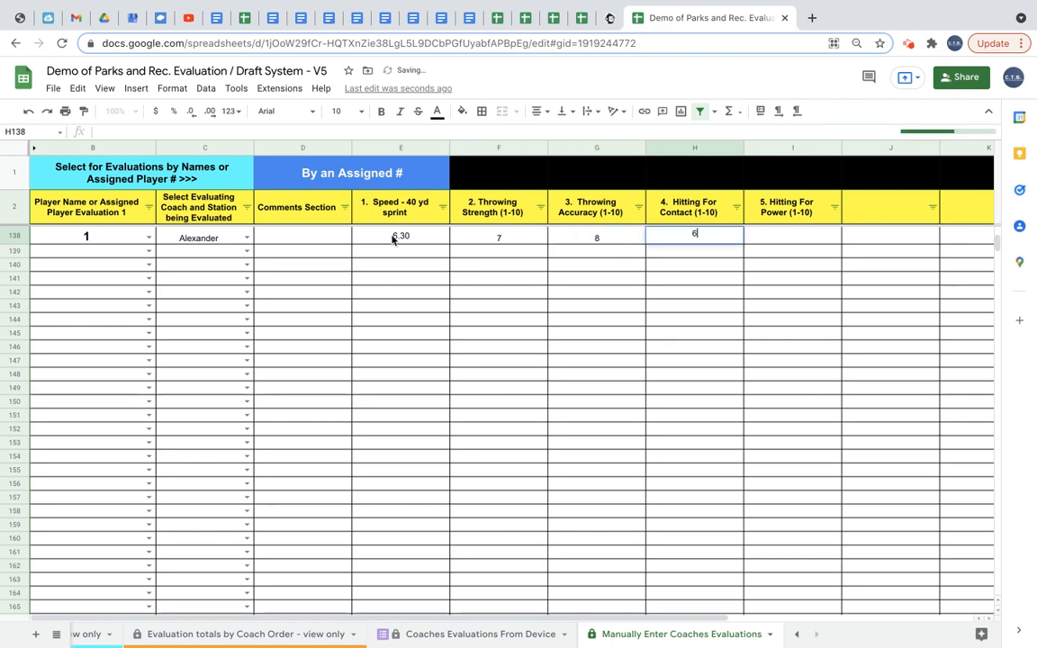
pyautogui.press('Tab')
pyautogui.write('9')
pyautogui.press('Tab')
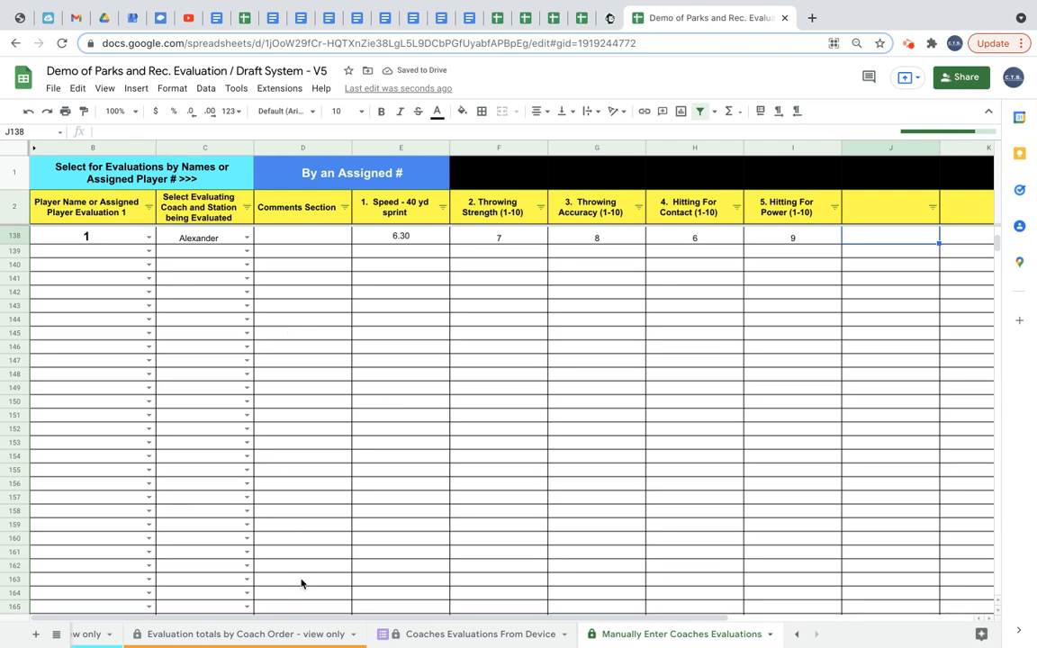
# Review the calculated averages for player 1 on the MASTER LIST sheet.
pyautogui.hscroll(-3, 257, 638)
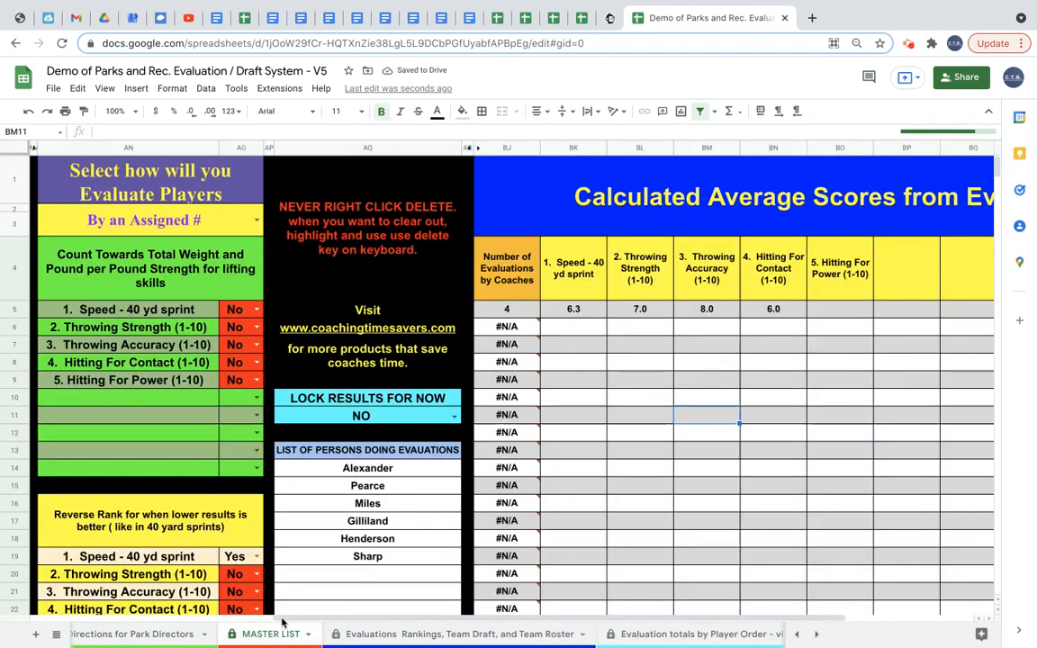
pyautogui.click(263, 635)
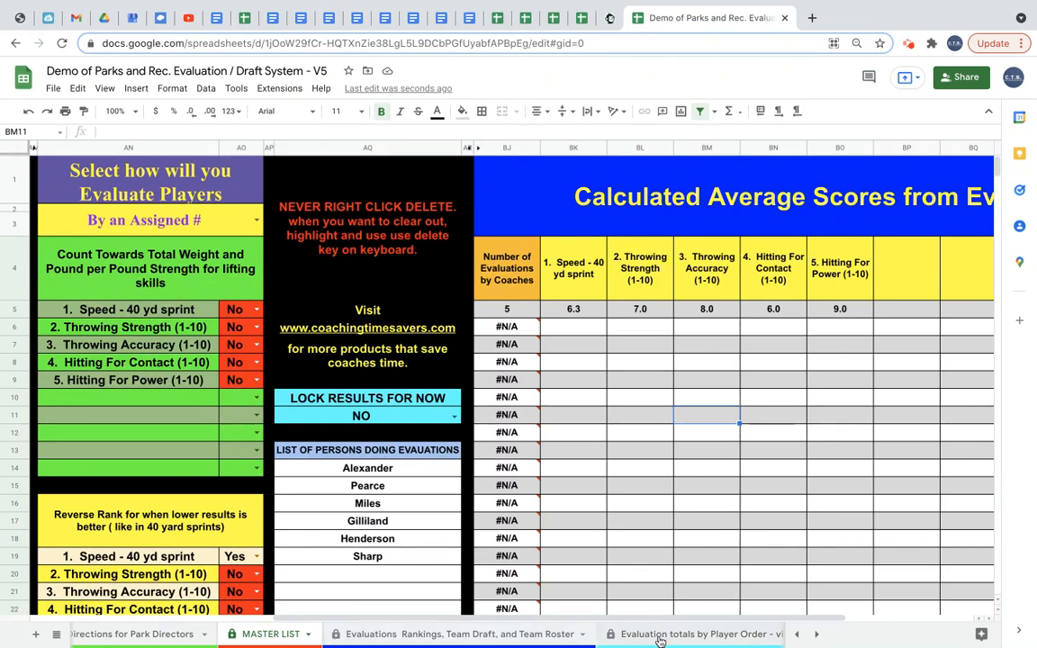
pyautogui.hscroll(5, 660, 640)
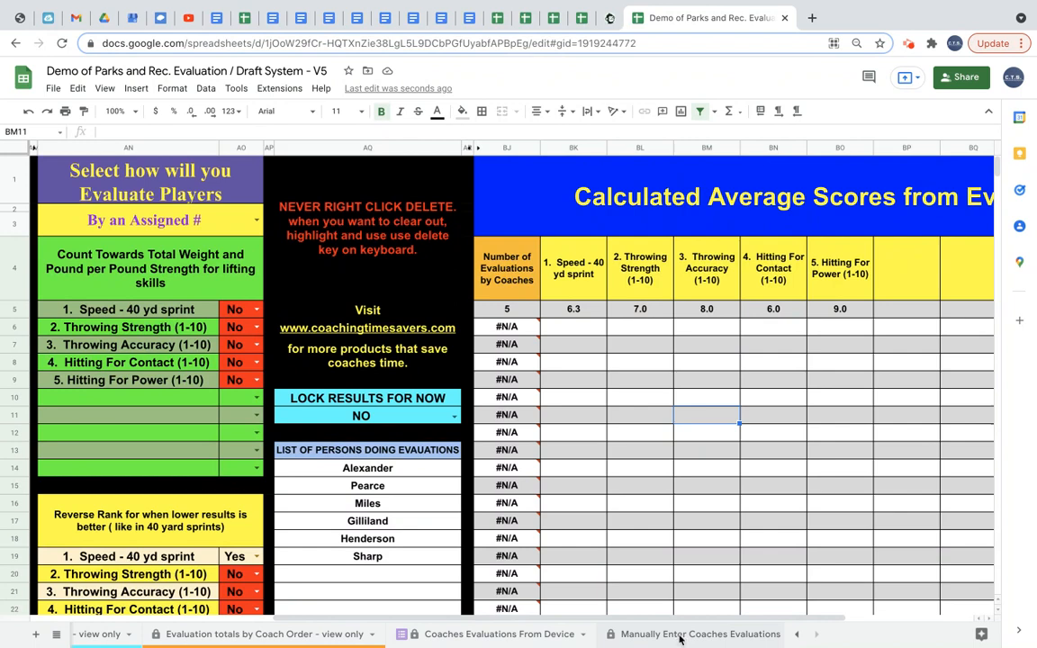
# Enter a second manual evaluation in row 139: player 1, coach Pearce, scores 6.21, 8, 8, 7 and 6.
pyautogui.click(679, 636)
pyautogui.click(145, 257)
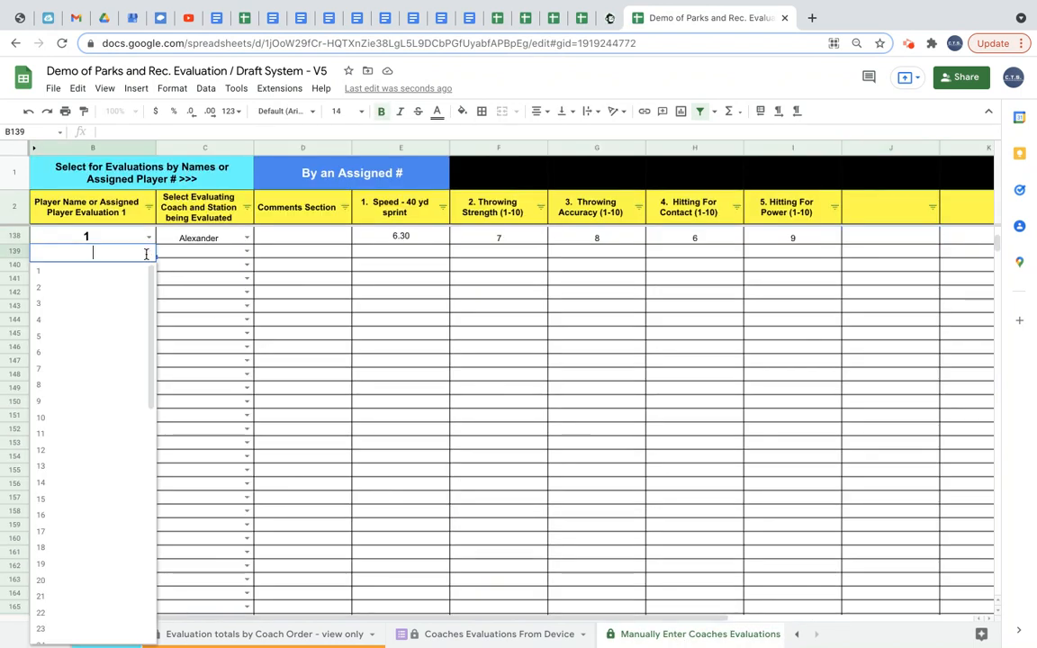
pyautogui.click(128, 278)
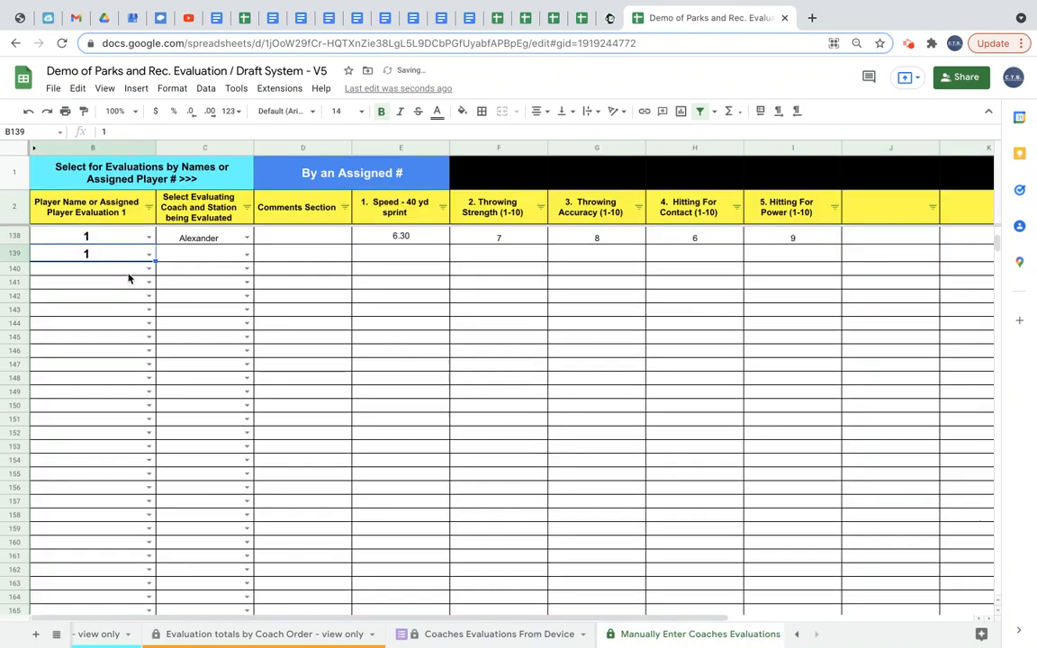
pyautogui.click(245, 256)
pyautogui.click(218, 289)
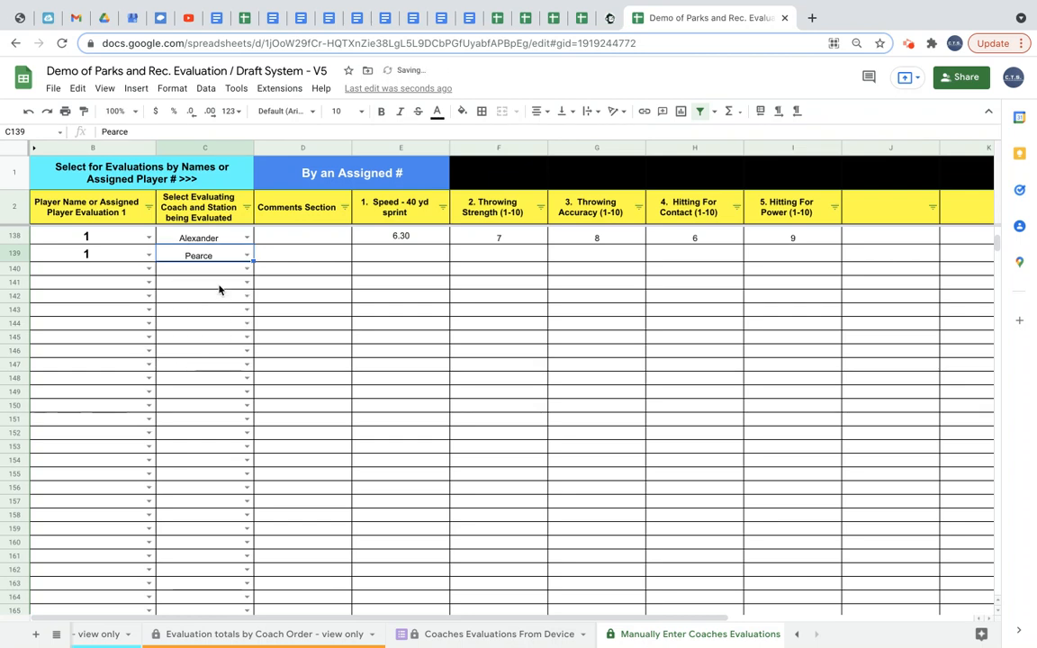
pyautogui.click(399, 254)
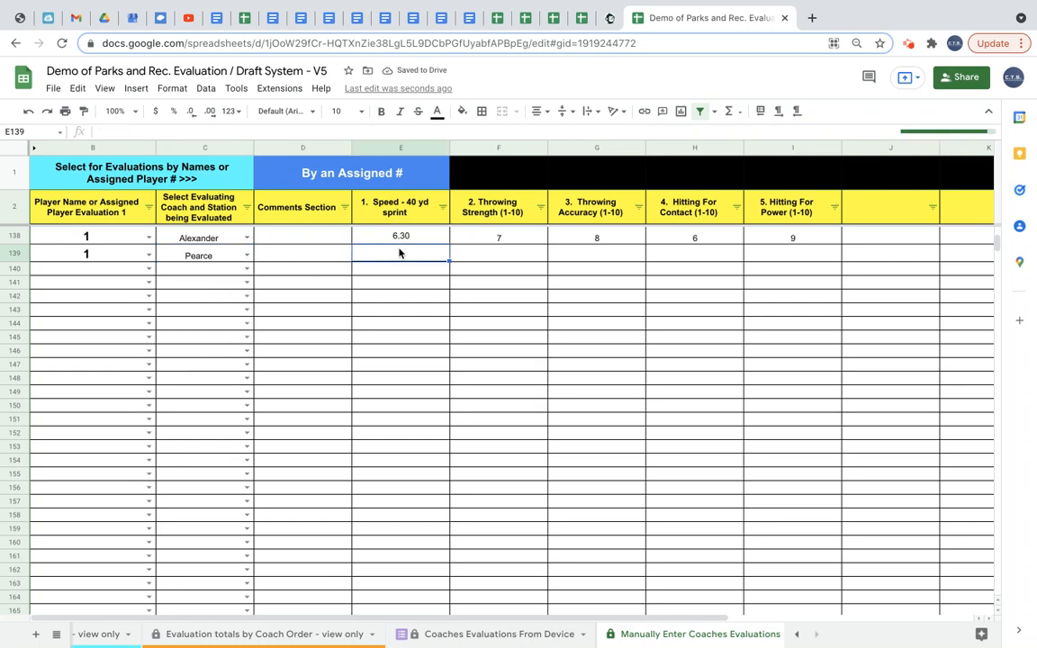
pyautogui.write('6.')
pyautogui.write('31')
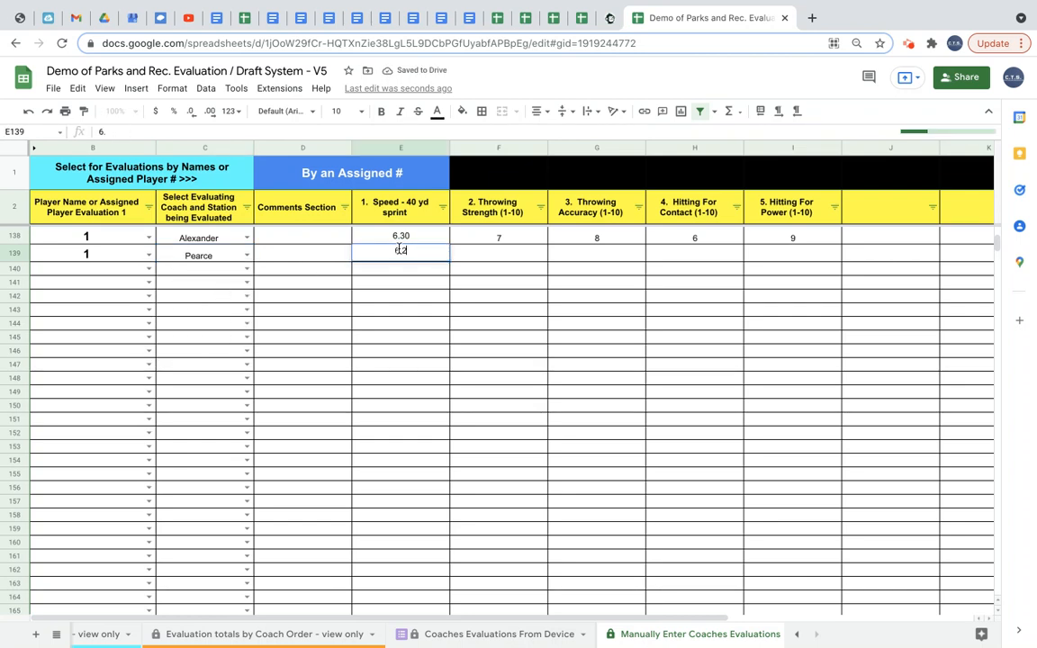
pyautogui.press('Tab')
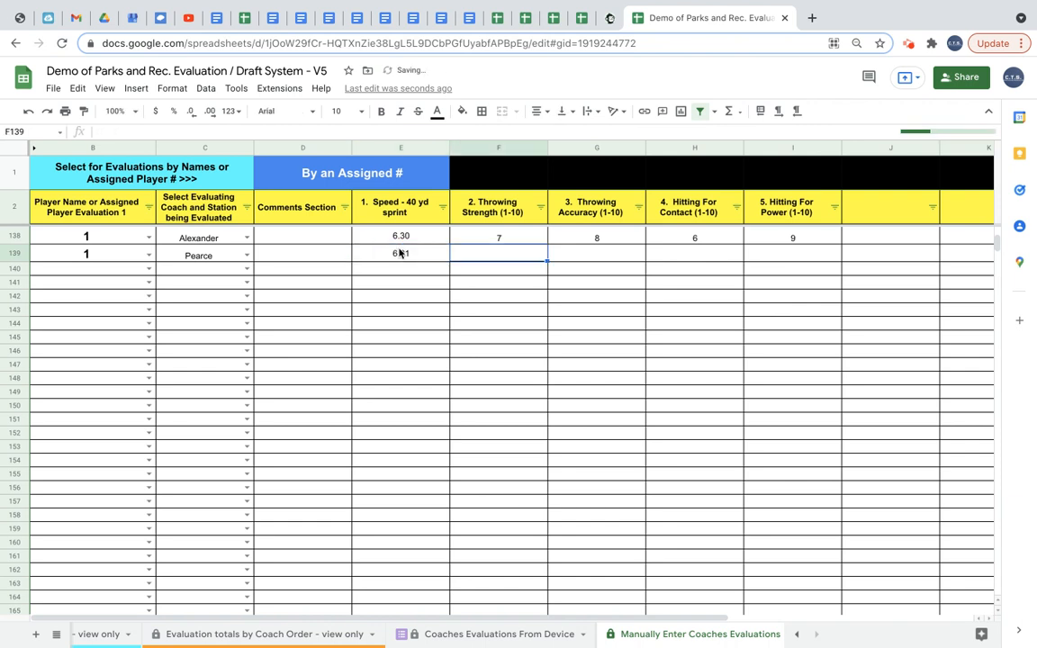
pyautogui.write('8')
pyautogui.press('Tab')
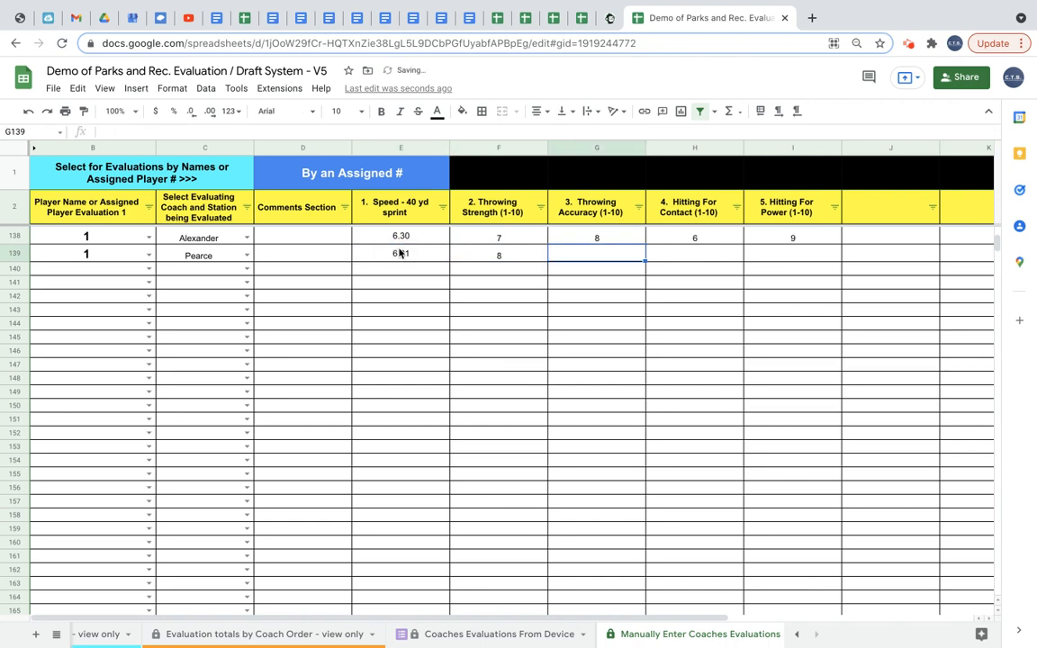
pyautogui.write('8')
pyautogui.press('Tab')
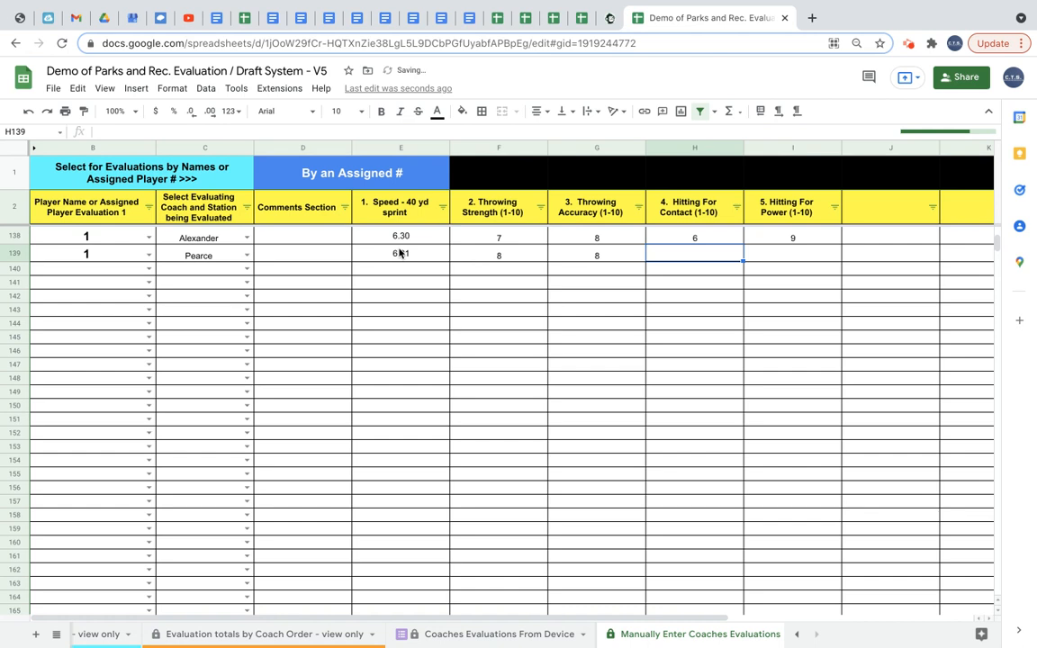
pyautogui.write('7')
pyautogui.press('Tab')
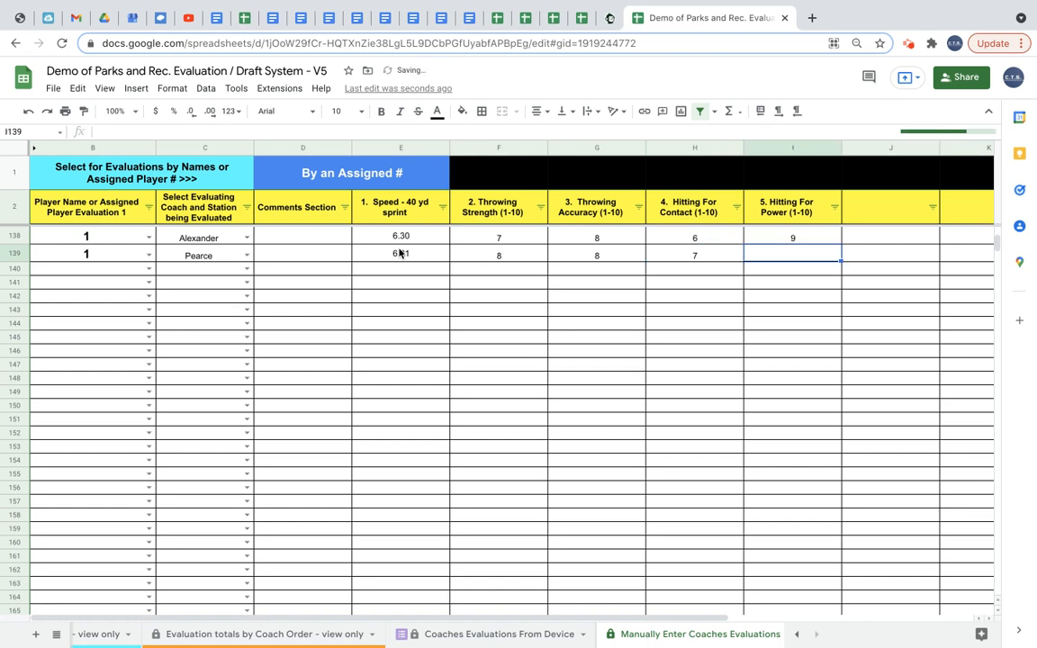
pyautogui.write('6')
pyautogui.press('Tab')
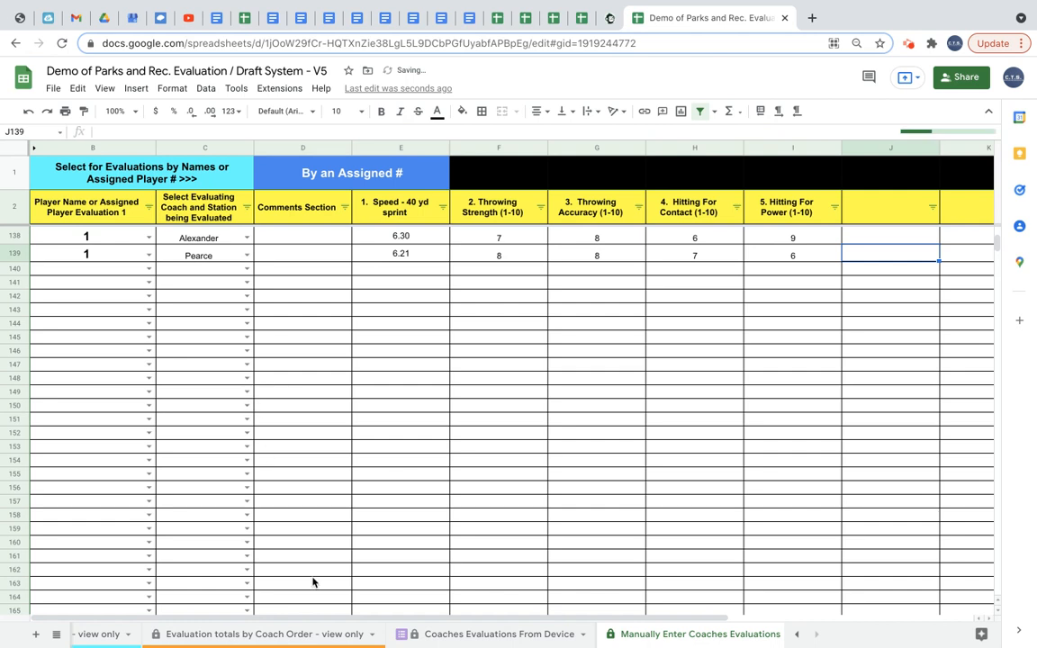
# Recheck player 1's calculated averages on the MASTER LIST sheet after the second evaluation.
pyautogui.scroll(3, 251, 641)
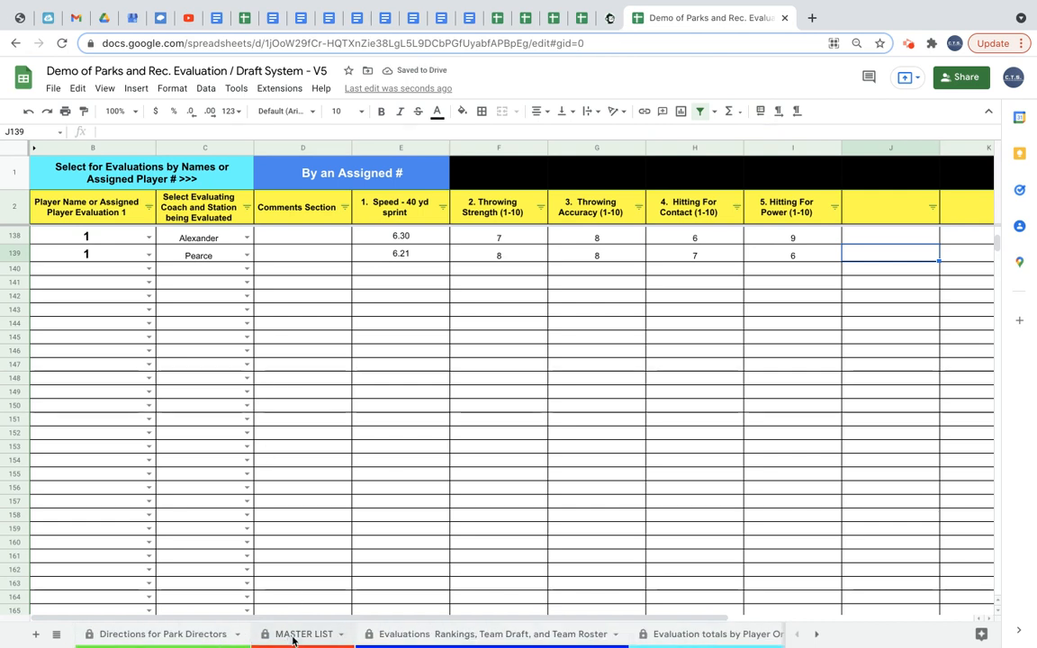
pyautogui.click(288, 634)
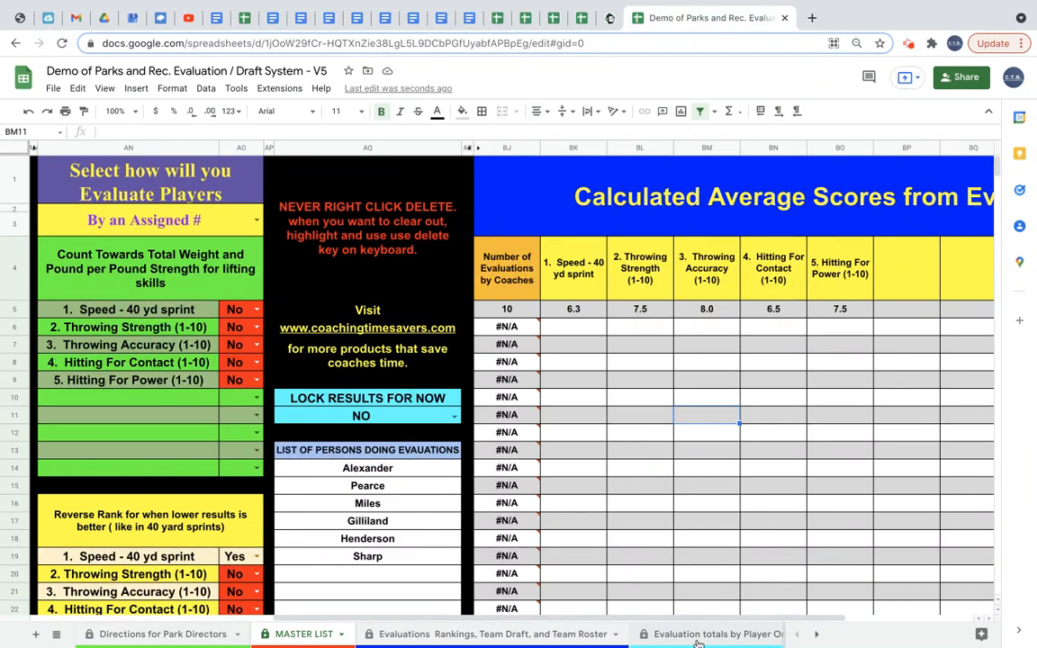
pyautogui.hscroll(5, 698, 642)
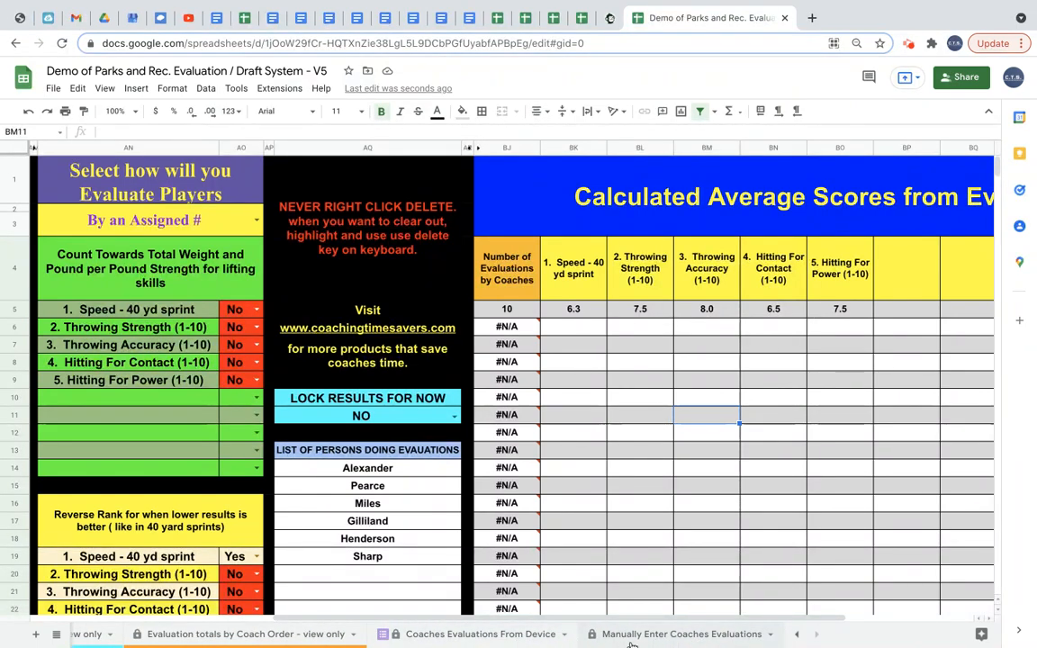
# Clear the two test evaluations in rows 138 and 139 of the Manually Enter Coaches Evaluations sheet.
pyautogui.click(631, 636)
pyautogui.moveTo(123, 239); pyautogui.dragTo(774, 257)
pyautogui.press('Delete')
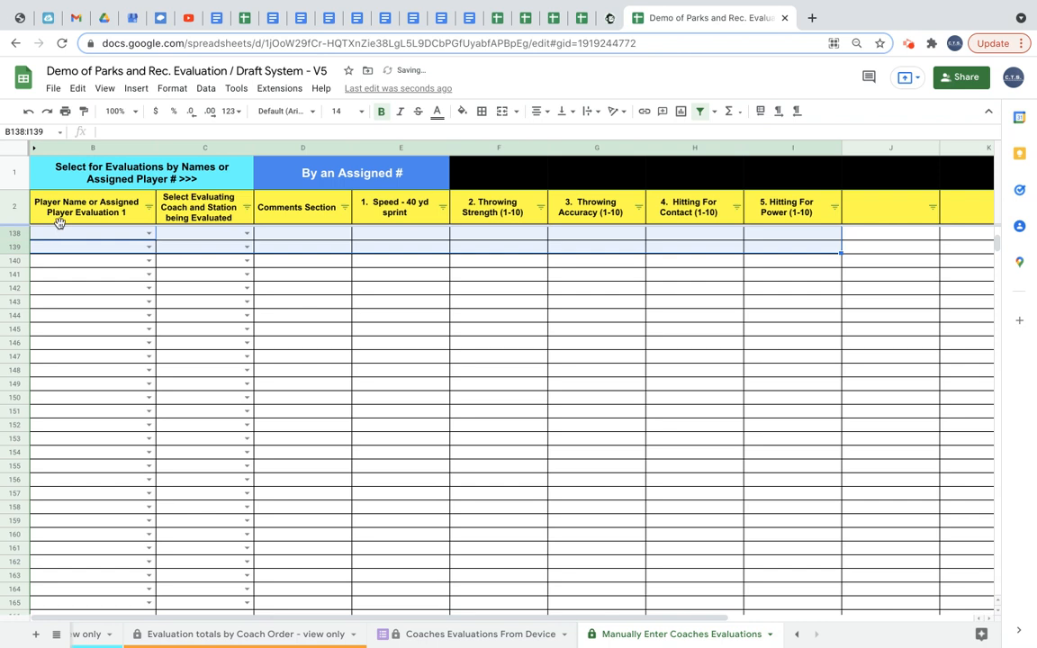
# Paste the copied sample evaluation data starting at cell B3 of the Manually Enter Coaches Evaluations sheet.
pyautogui.scroll(2, 61, 239)
pyautogui.scroll(20, 442, 444)
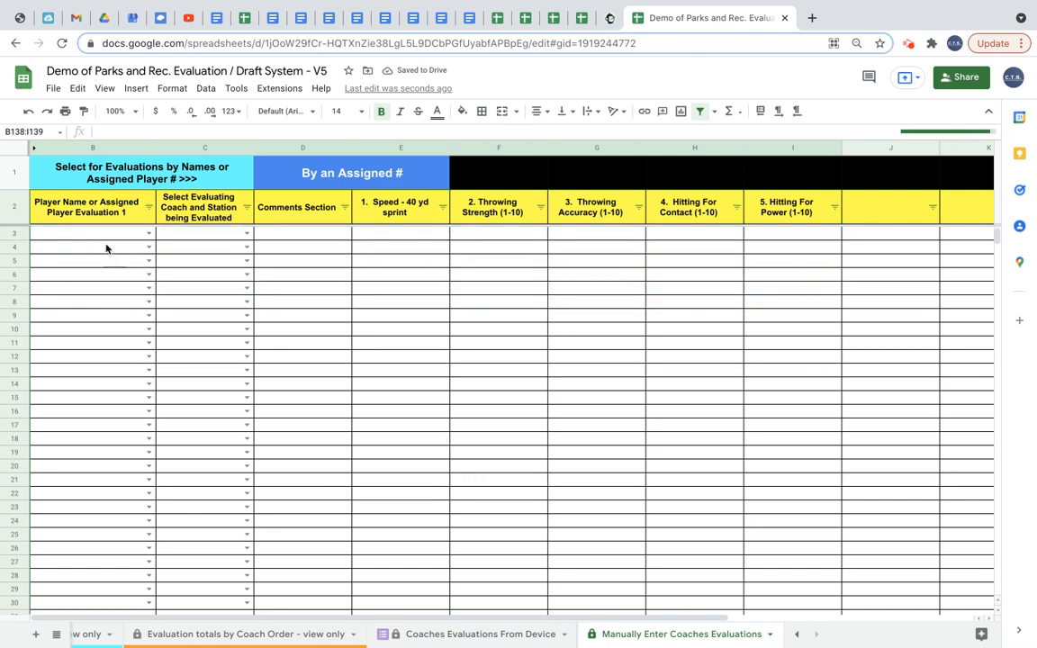
pyautogui.click(102, 236)
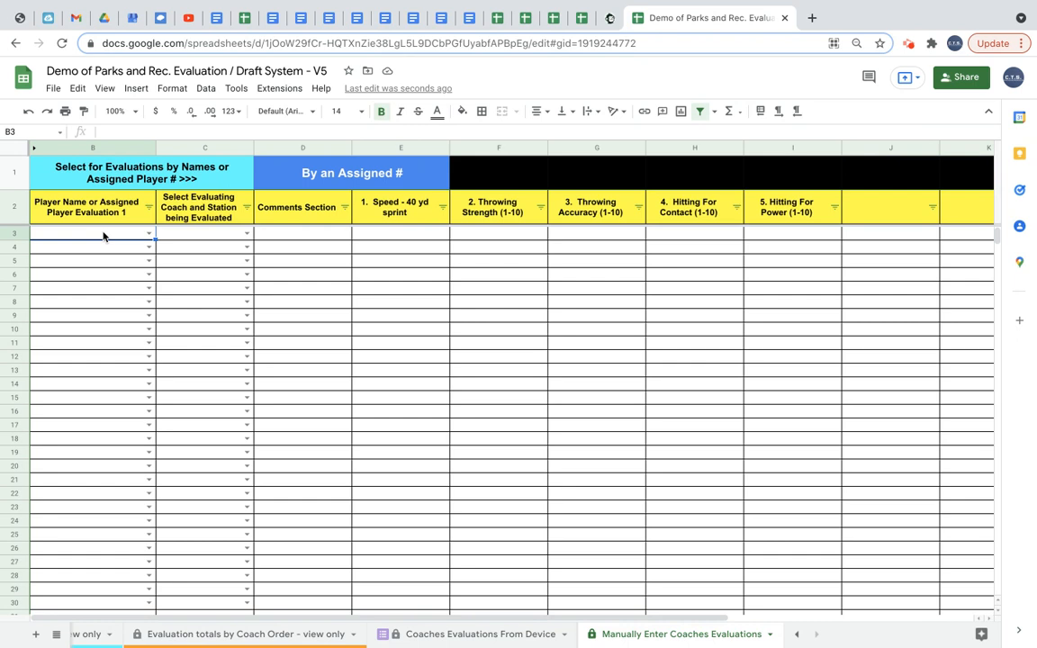
pyautogui.hotkey('ctrl', 'v')
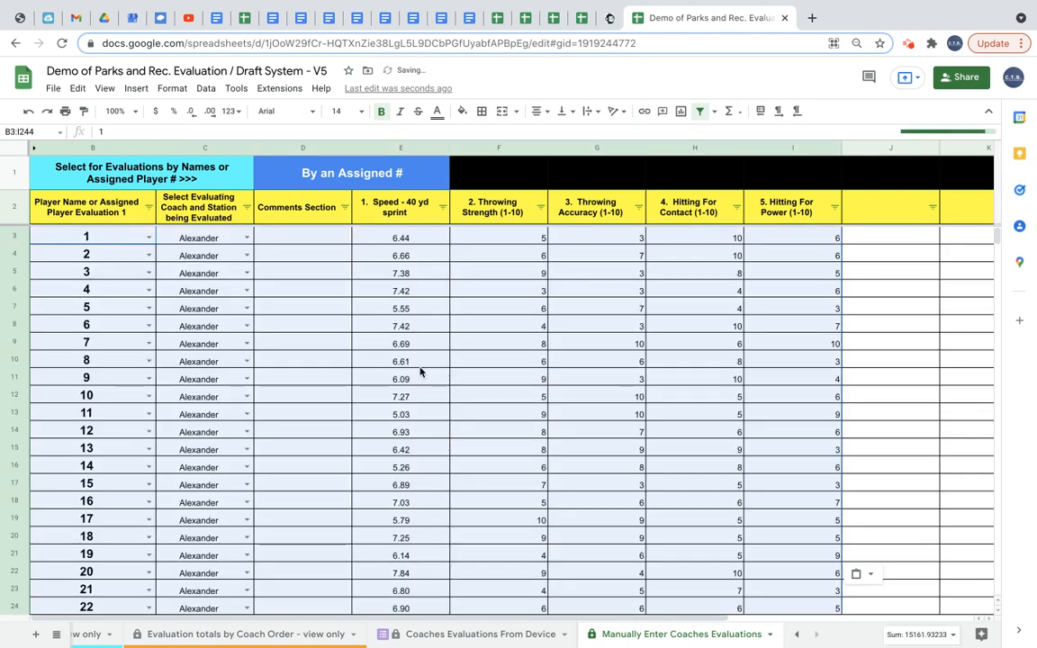
pyautogui.click(591, 453)
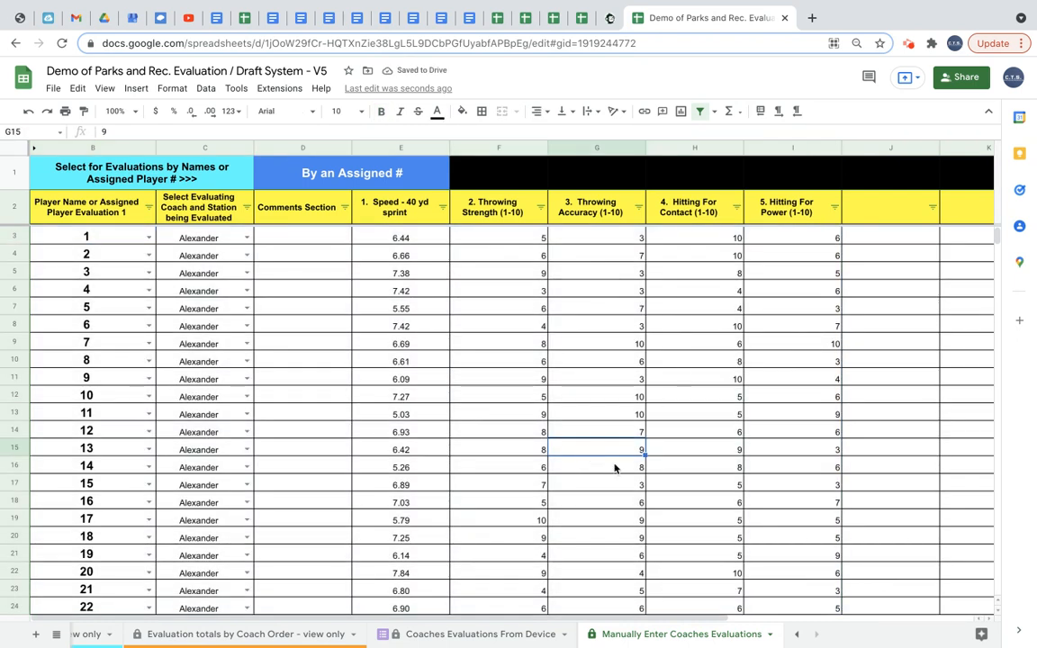
pyautogui.scroll(-5, 615, 468)
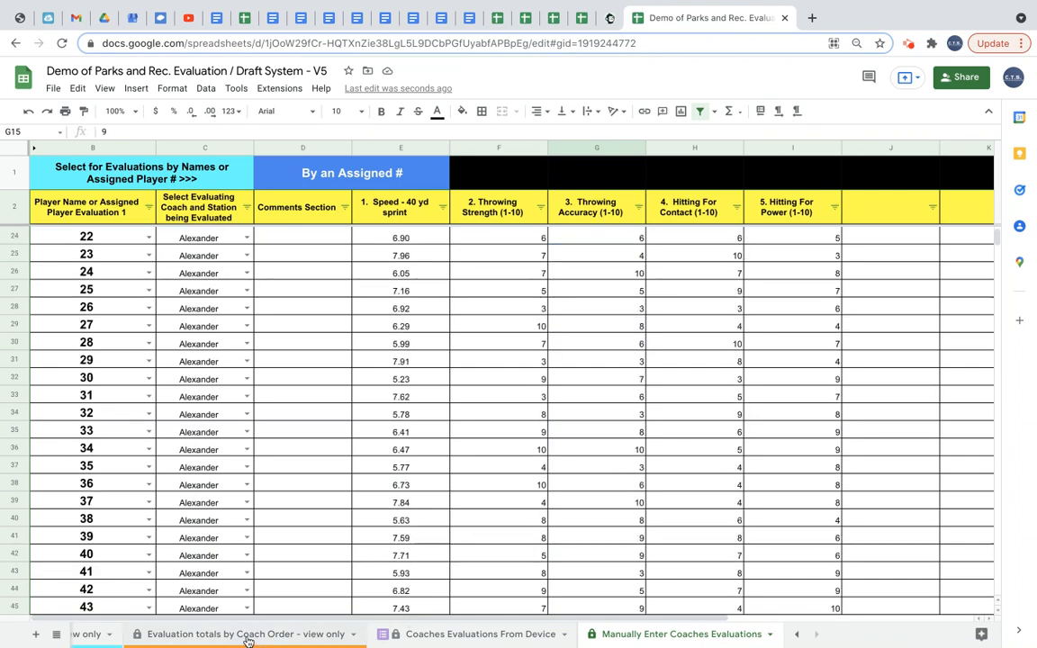
pyautogui.scroll(2, 248, 640)
# Clear the drafted players in rounds 1 to 7 for Braves, Cardinals and Astros on the Team Draft sheet.
pyautogui.click(418, 642)
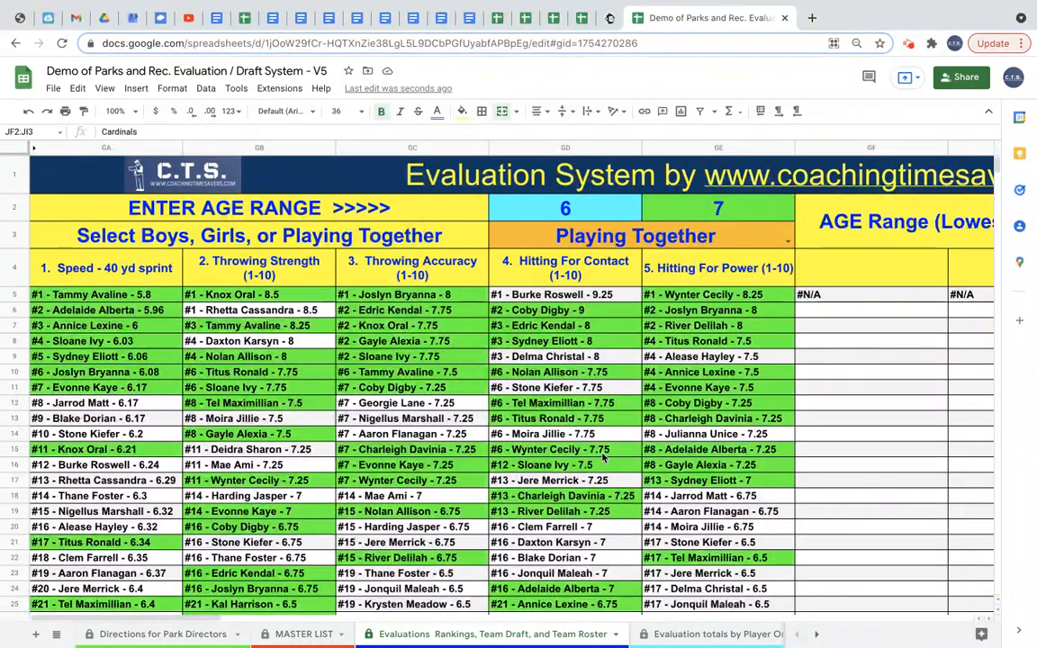
pyautogui.hscroll(15, 603, 459)
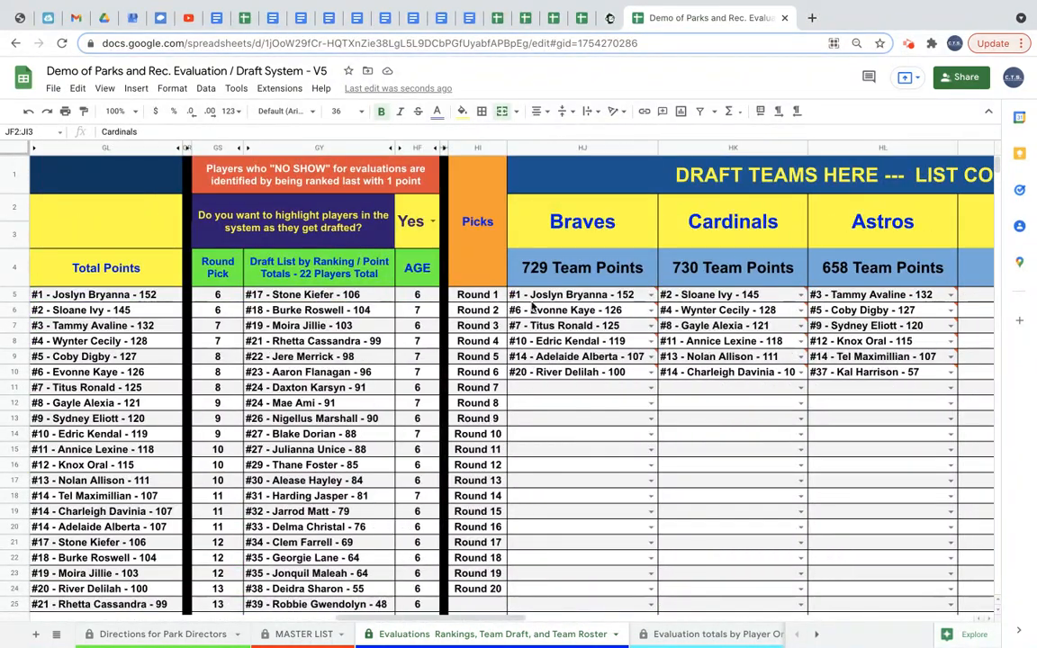
pyautogui.moveTo(550, 295); pyautogui.dragTo(868, 388)
pyautogui.press('Delete')
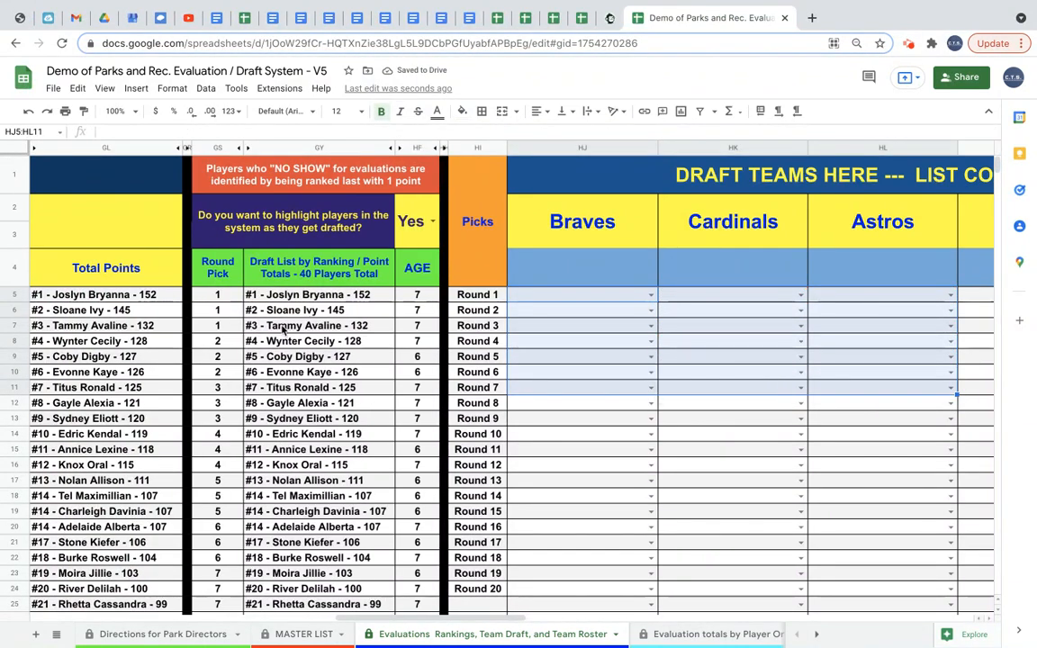
pyautogui.hscroll(-10, 297, 329)
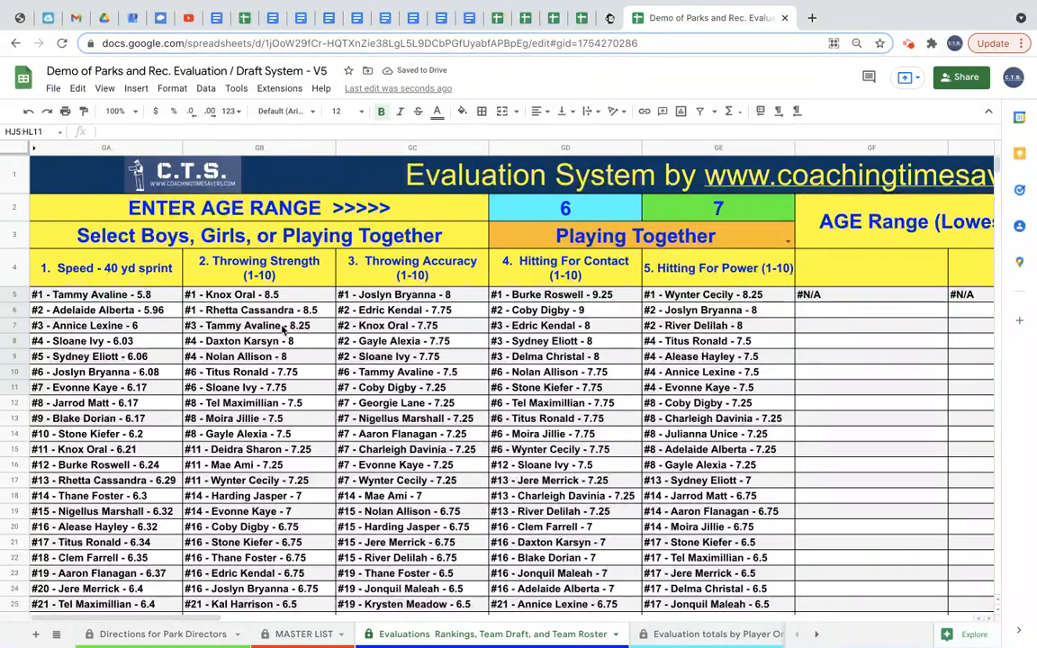